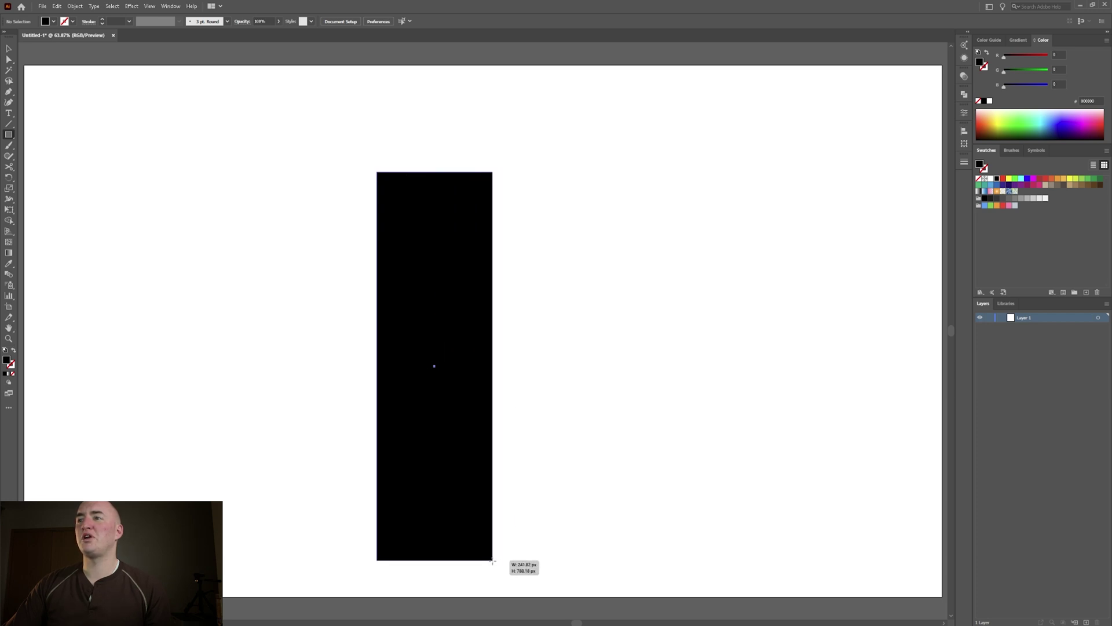
# Move the tall black rectangle slightly up and to the right on the artboard, and deselect it
pyautogui.press('v')
pyautogui.moveTo(453, 525); pyautogui.dragTo(492, 515)
pyautogui.click(261, 304)
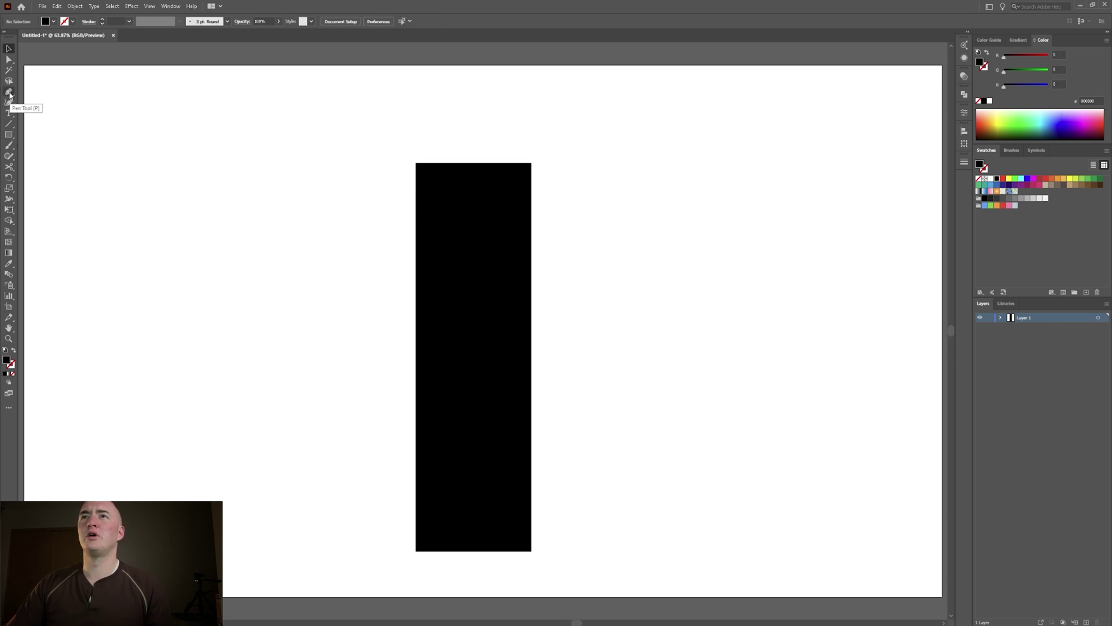
# Draw a horizontal rectangle about 221 by 54 px extending left from the upper part of the tall rectangle
pyautogui.click(10, 136)
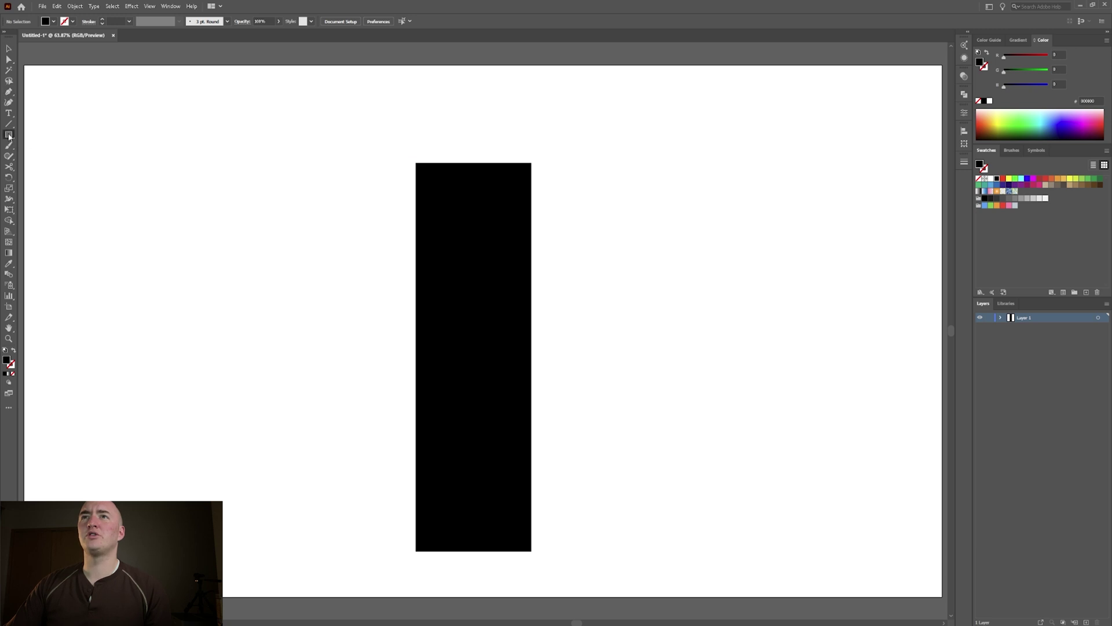
pyautogui.rightClick(9, 137)
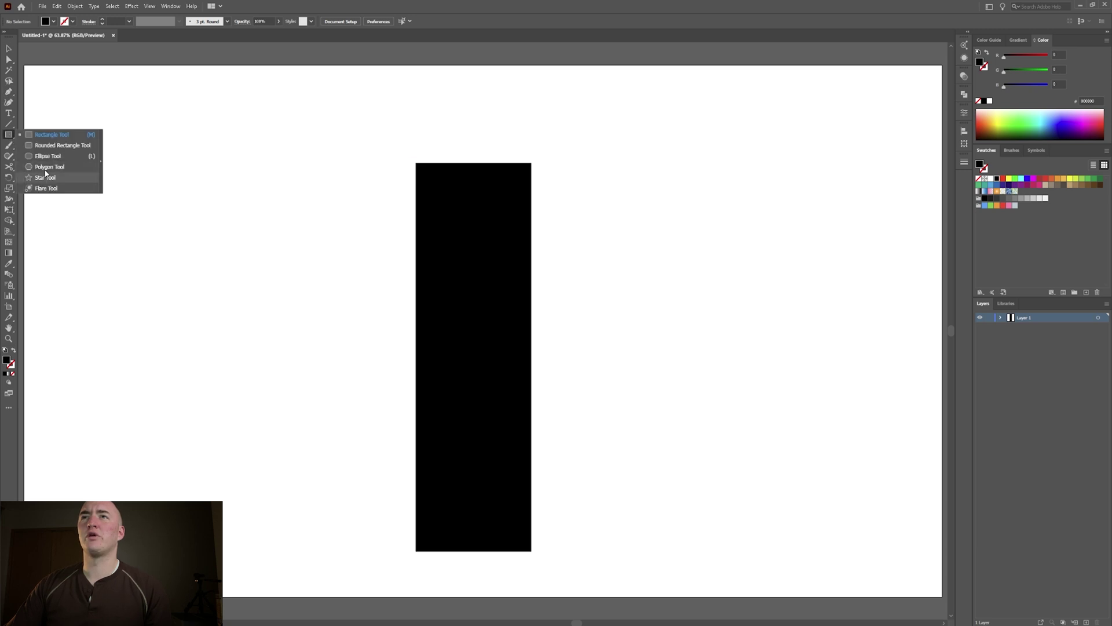
pyautogui.click(25, 135)
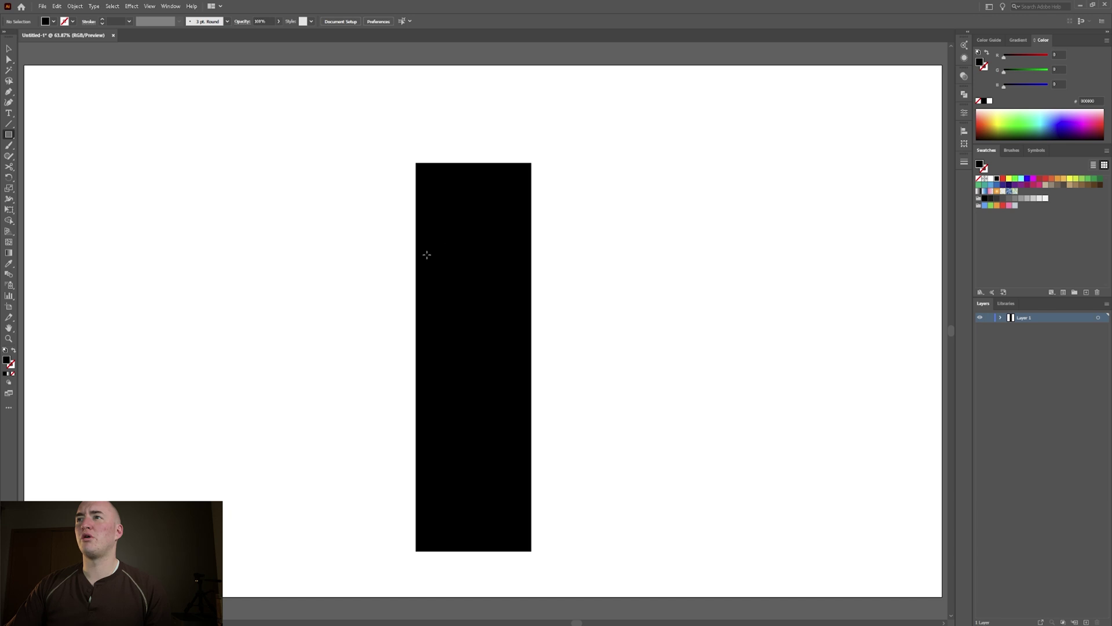
pyautogui.moveTo(424, 257); pyautogui.dragTo(316, 230)
pyautogui.press('v')
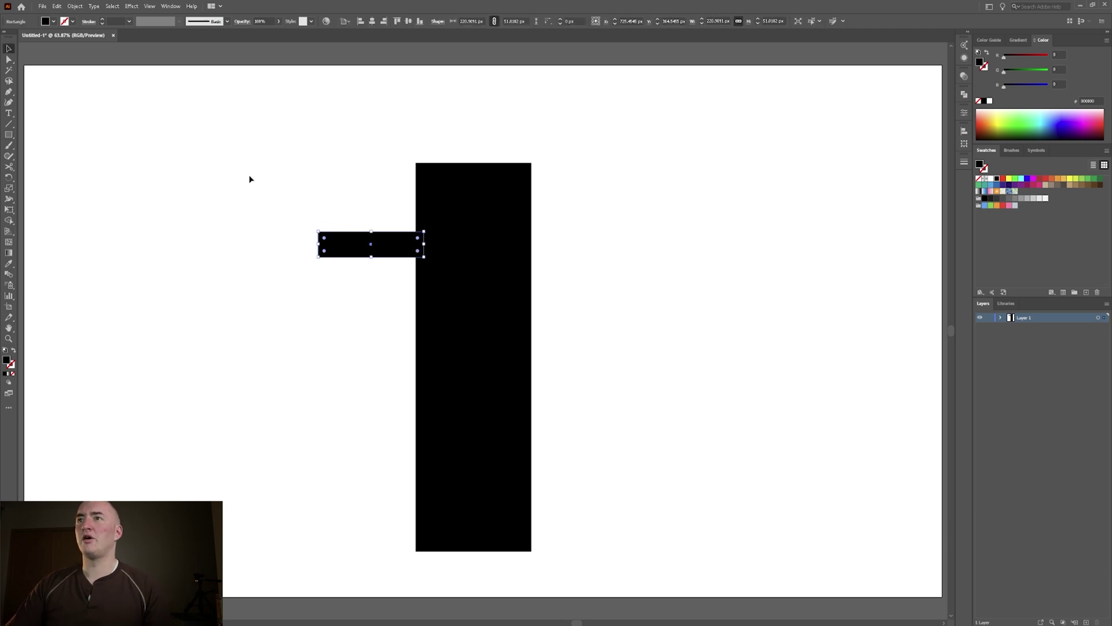
pyautogui.click(265, 186)
# Draw a closed Pen path from the small rectangle's outer corners across the tall rectangle's top, forming the slanted flag of a 1
pyautogui.click(9, 92)
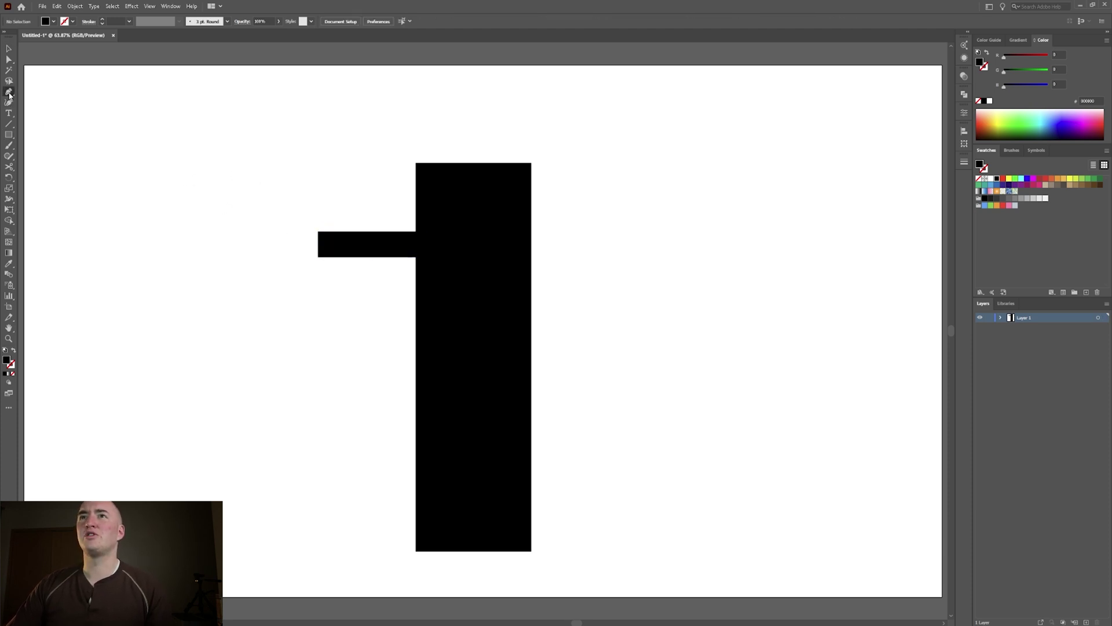
pyautogui.moveTo(318, 231); pyautogui.dragTo(334, 226)
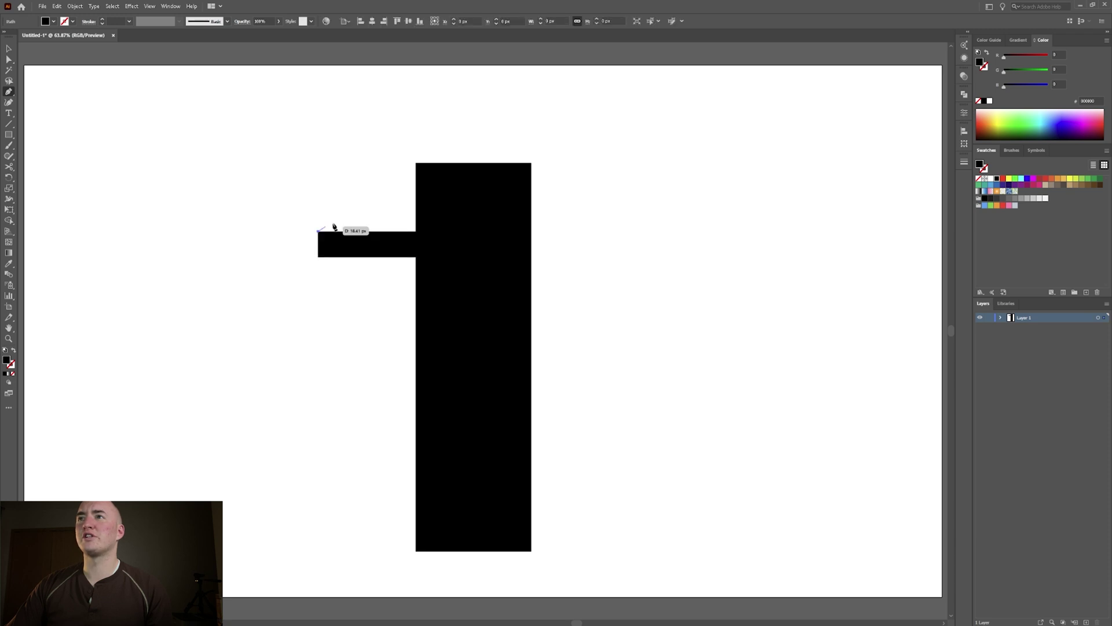
pyautogui.click(416, 164)
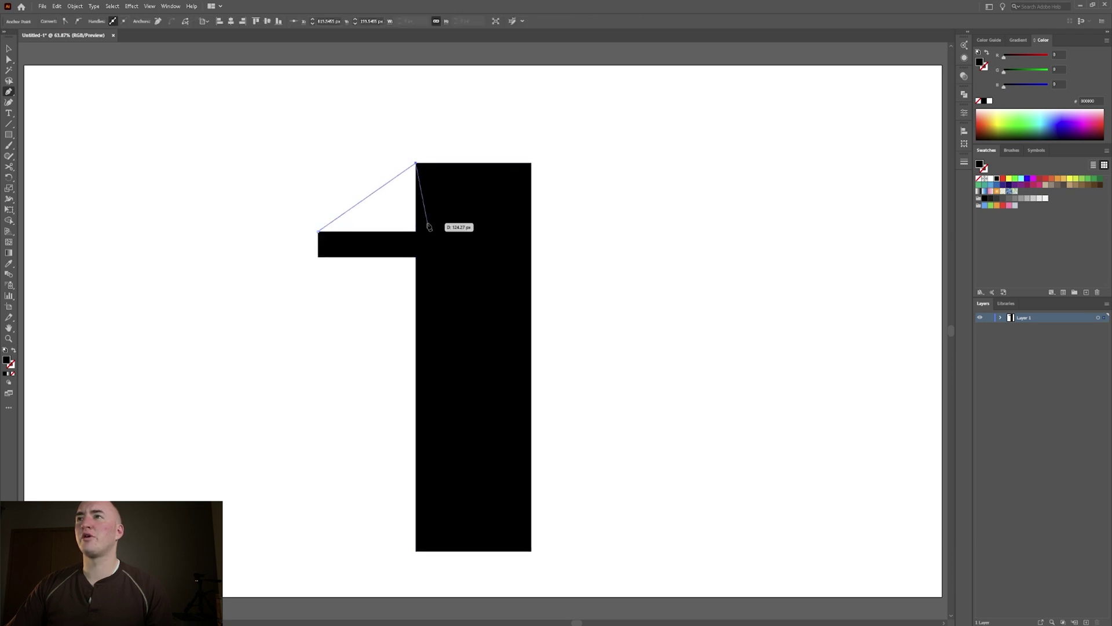
pyautogui.click(531, 164)
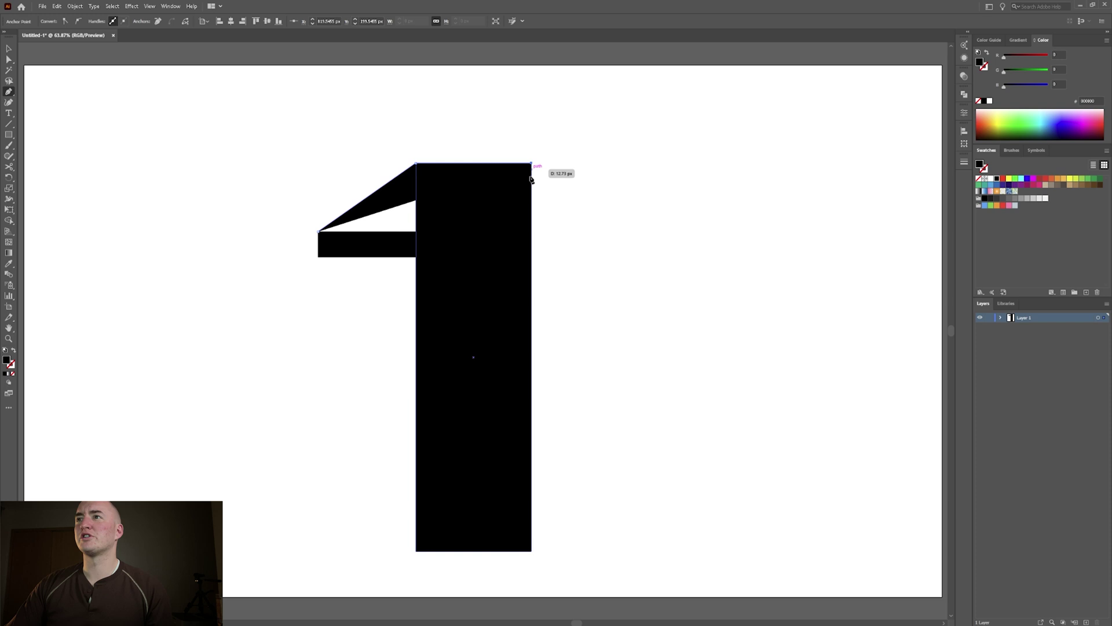
pyautogui.click(531, 257)
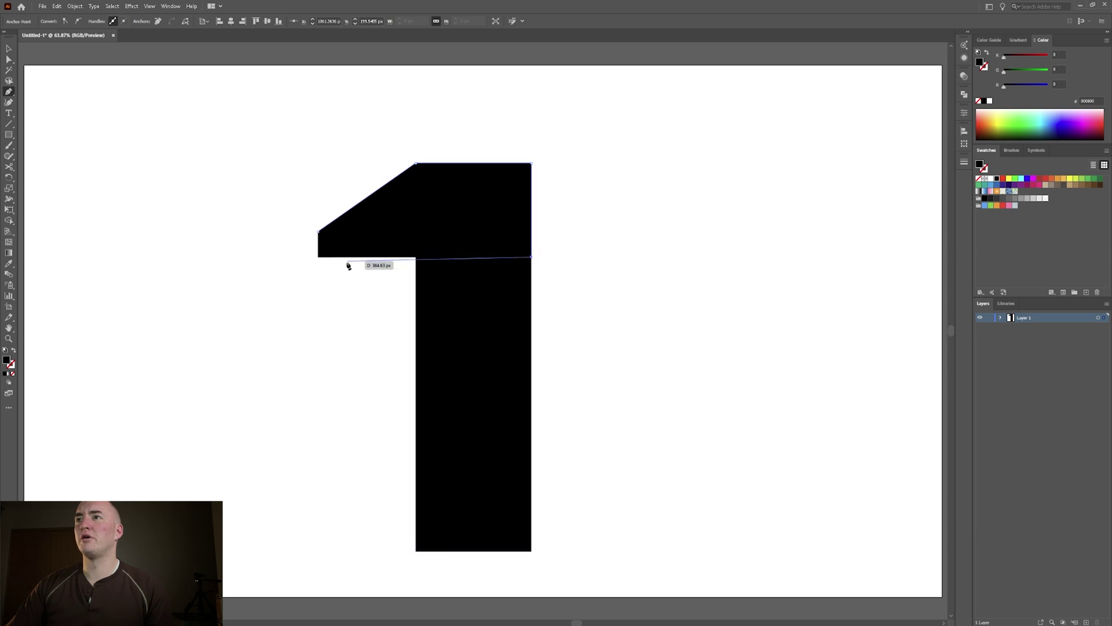
pyautogui.click(318, 256)
pyautogui.click(318, 231)
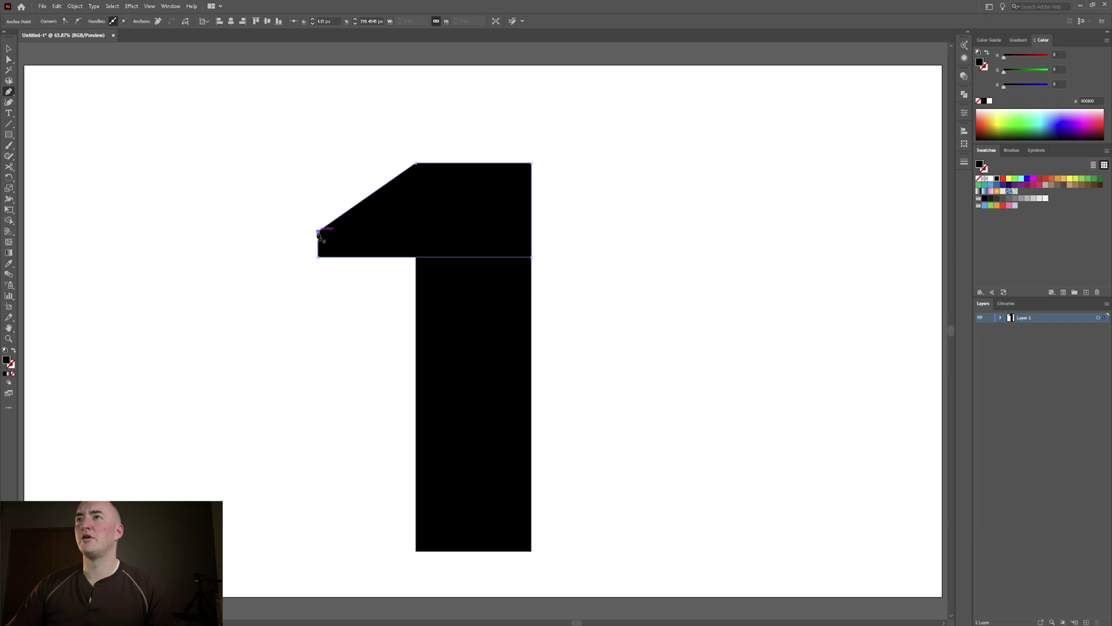
# Lower the bottom edge of the flag shape with Direct Selection to make the flag thicker
pyautogui.press('v')
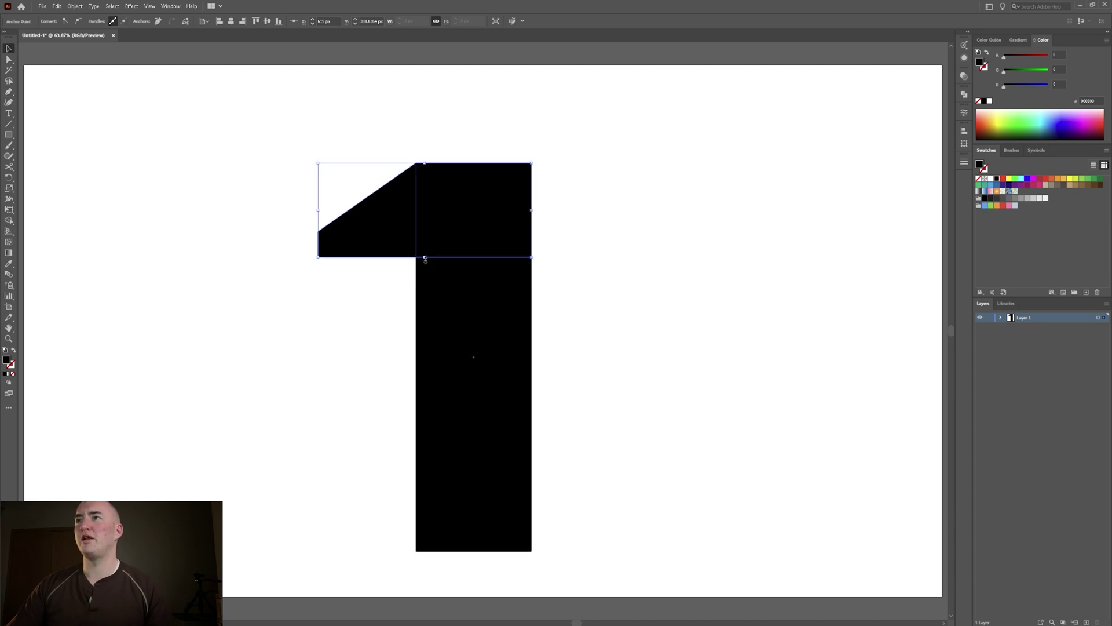
pyautogui.moveTo(424, 256)
pyautogui.mouseDown()
pyautogui.moveTo(426, 268)
pyautogui.moveTo(427, 257)
pyautogui.mouseUp()
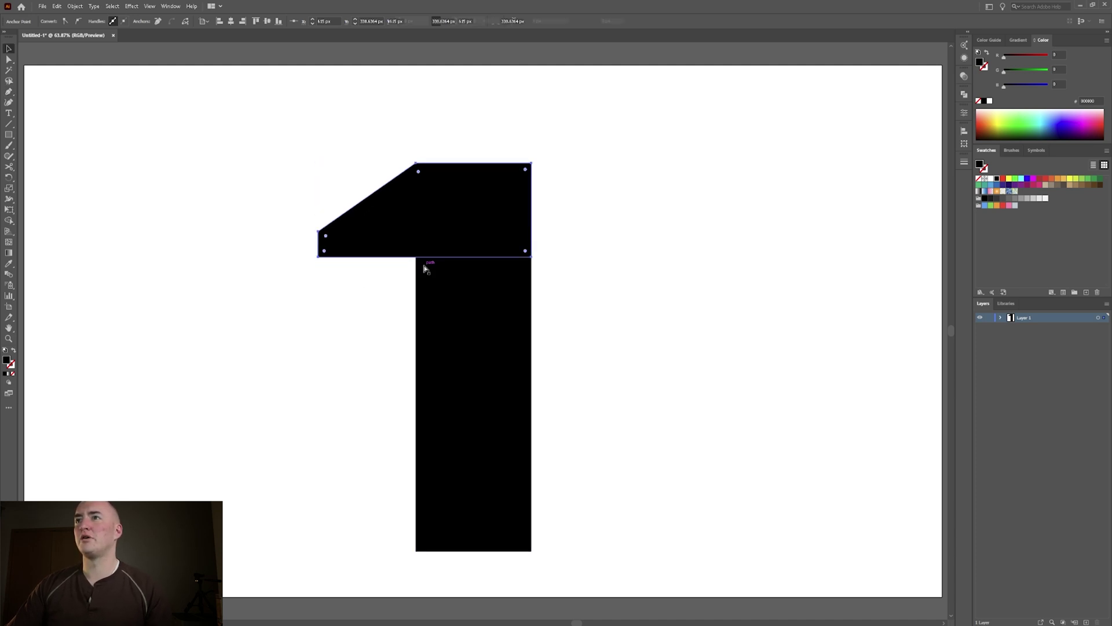
pyautogui.press('a')
pyautogui.click(338, 268)
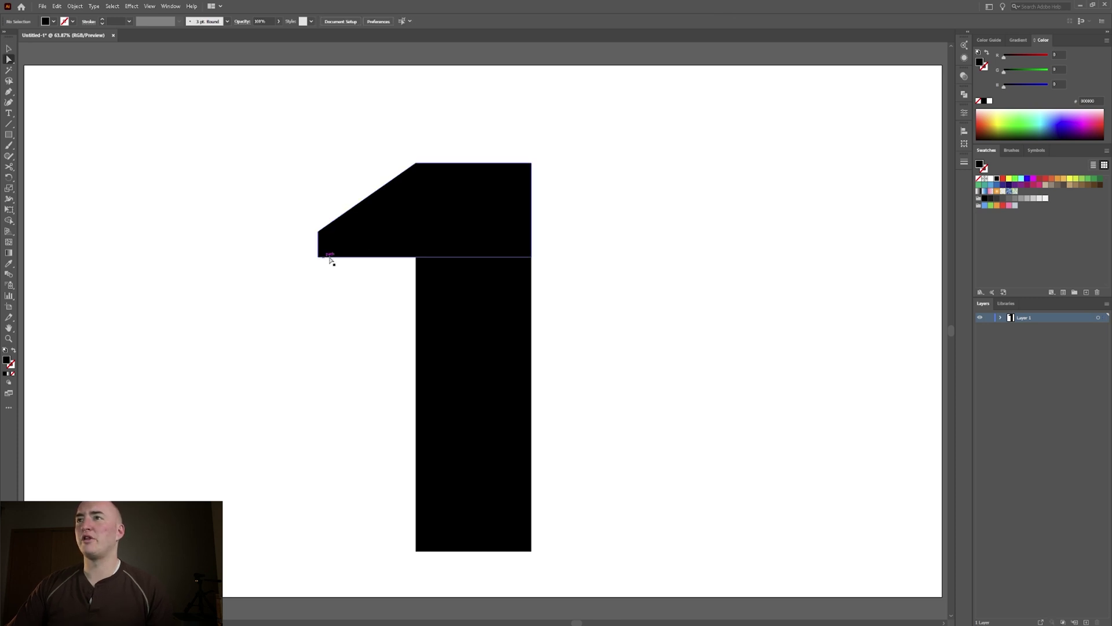
pyautogui.moveTo(407, 260); pyautogui.dragTo(408, 294)
pyautogui.click(648, 259)
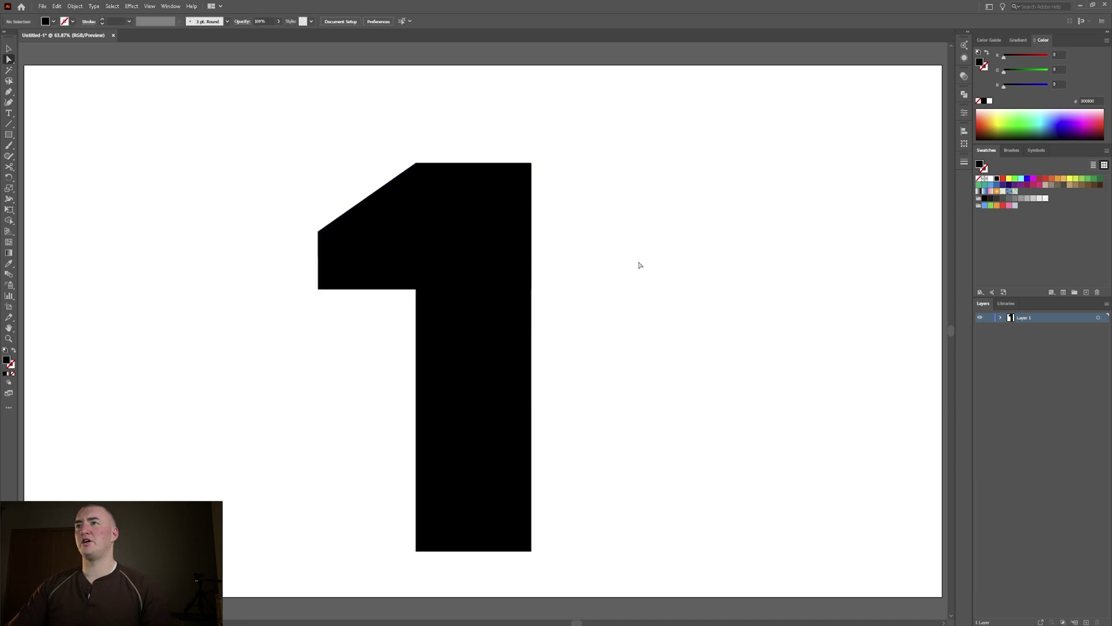
# Try to shift the tall stem slightly to the left, and undo the change
pyautogui.click(472, 397)
pyautogui.moveTo(416, 378); pyautogui.dragTo(411, 350)
pyautogui.hotkey('ctrl', 'z')
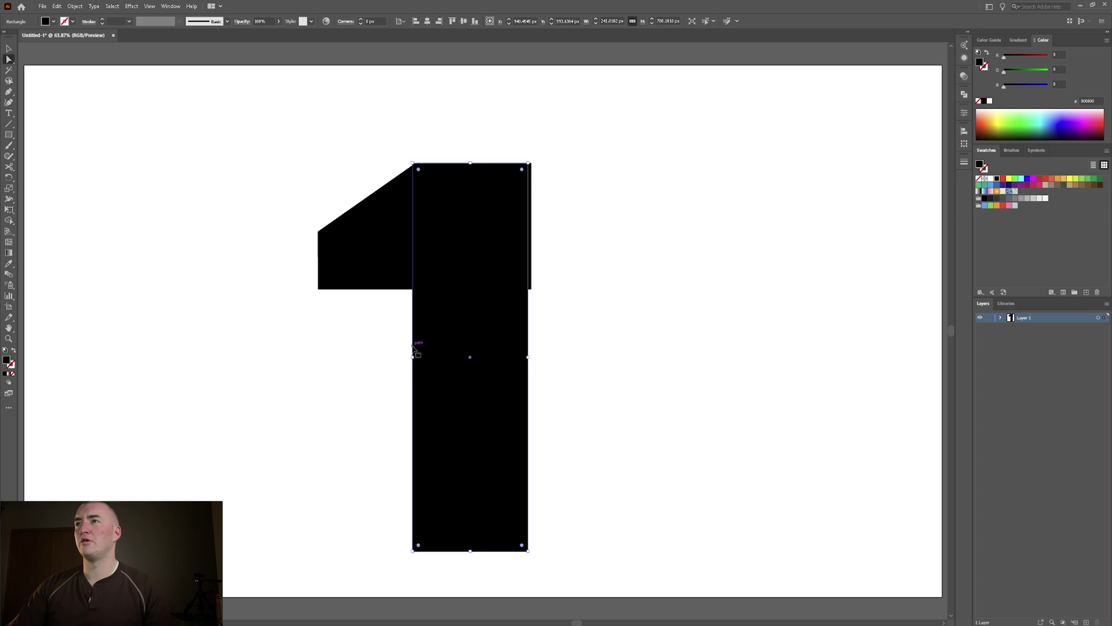
pyautogui.hotkey('ctrl', 'z')
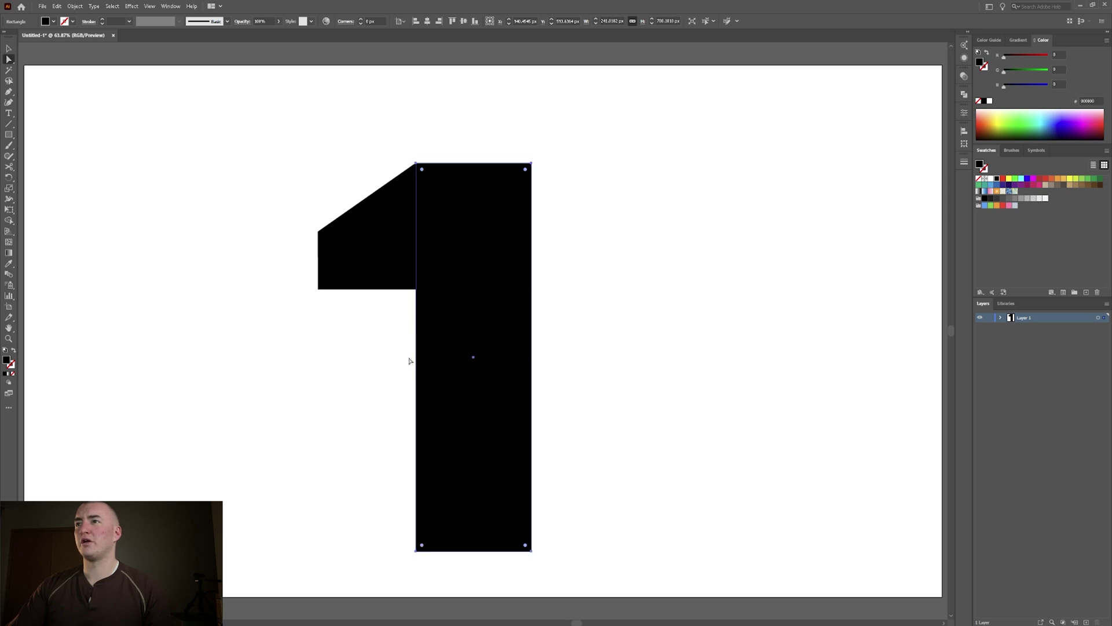
# Nudge the left edge of the tall stem slightly with Direct Selection, and deselect it
pyautogui.click(409, 361)
pyautogui.moveTo(416, 359); pyautogui.dragTo(415, 360)
pyautogui.click(391, 360)
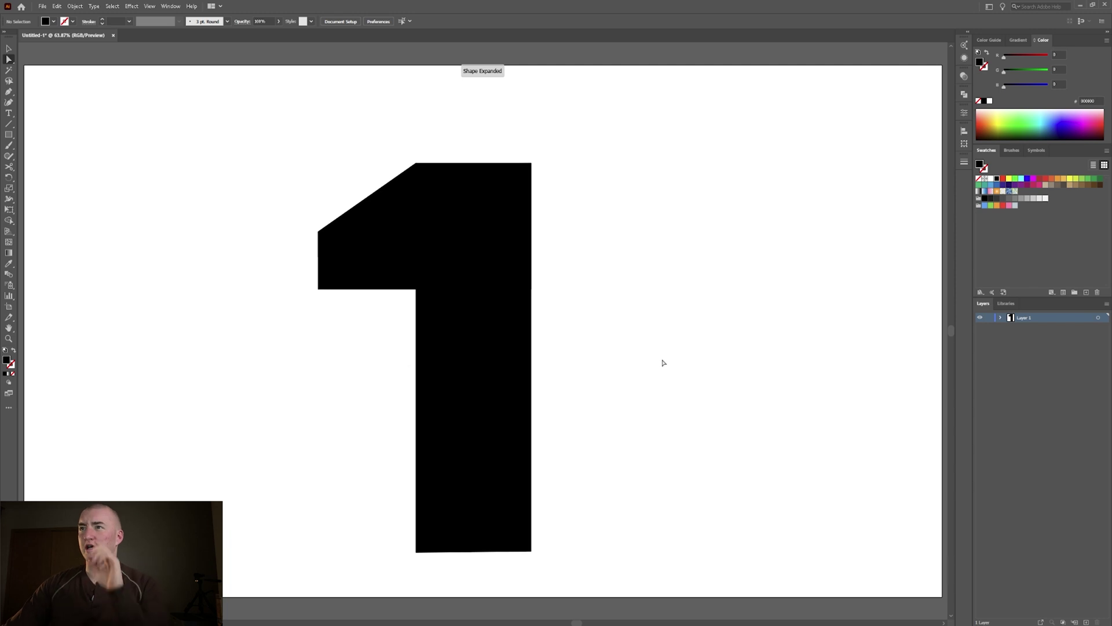
# Delete the small starting rectangle hidden beneath the flag shape of the 1
pyautogui.click(454, 253)
pyautogui.moveTo(431, 254)
pyautogui.mouseDown()
pyautogui.moveTo(472, 213)
pyautogui.moveTo(442, 215)
pyautogui.moveTo(440, 239)
pyautogui.mouseUp()
pyautogui.click(340, 249)
pyautogui.press('Delete')
pyautogui.click(396, 160)
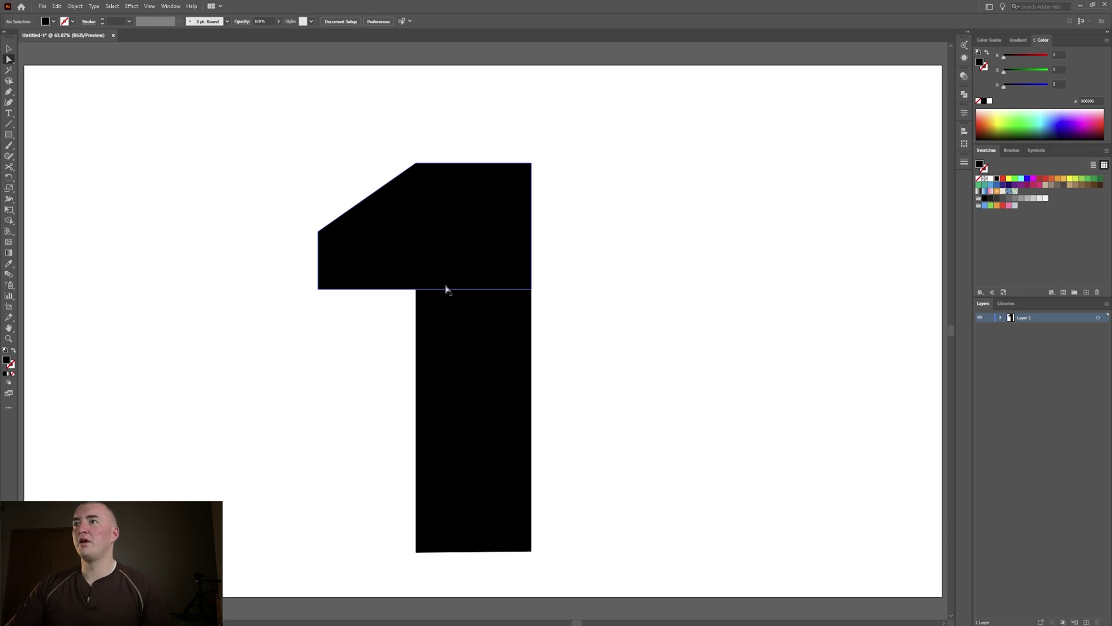
# Round the lower-right corner of the stem across its full width using Direct Selection
pyautogui.click(462, 454)
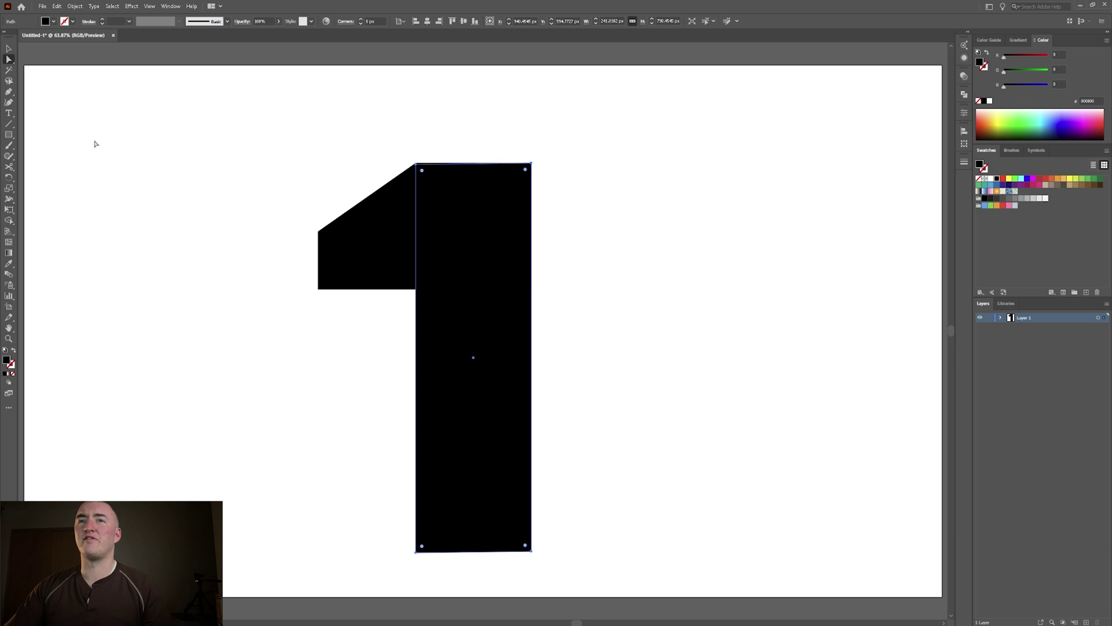
pyautogui.click(124, 129)
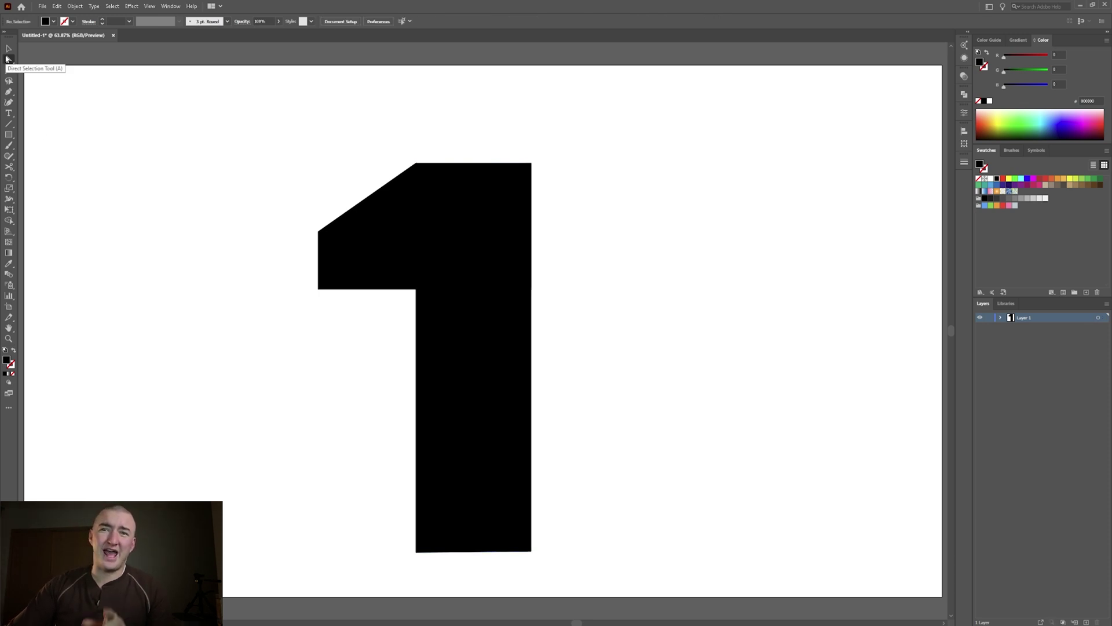
pyautogui.click(9, 58)
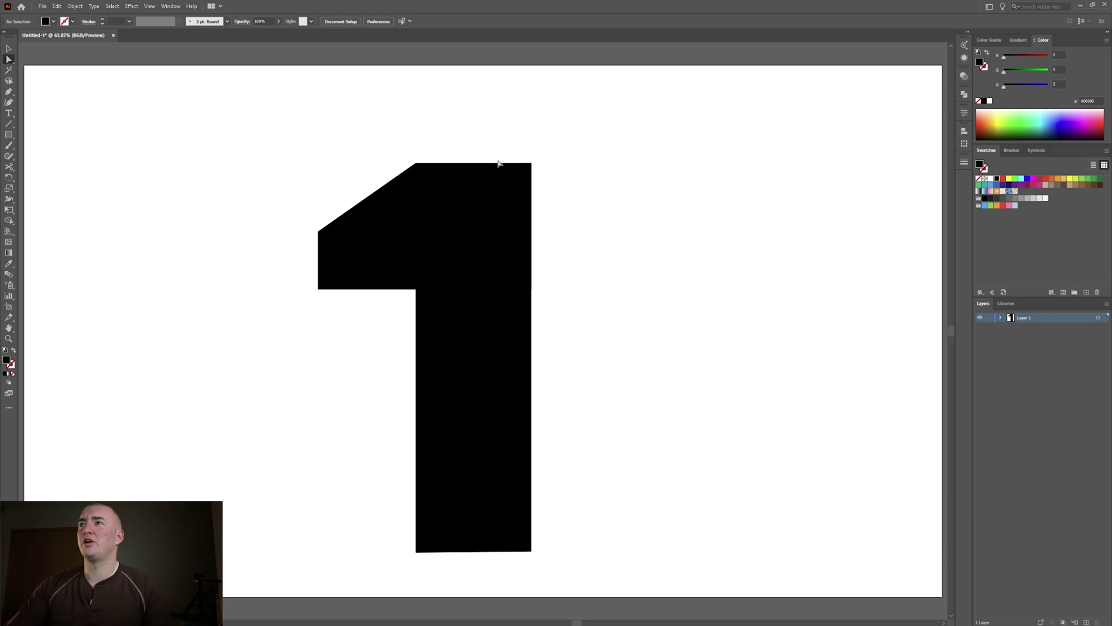
pyautogui.click(415, 552)
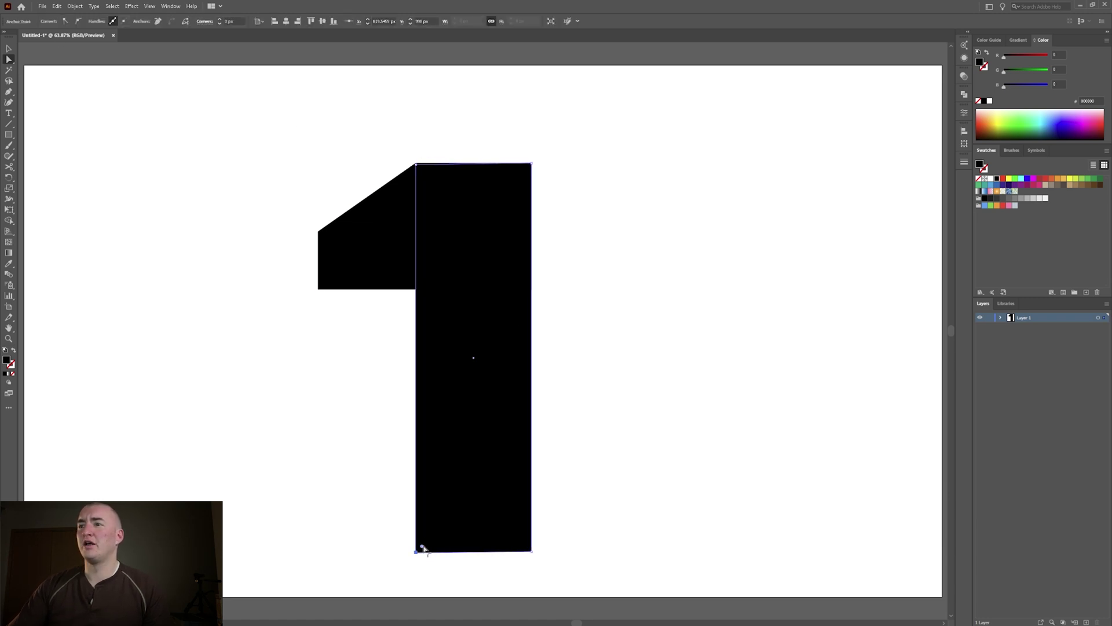
pyautogui.moveTo(417, 546); pyautogui.dragTo(388, 364)
pyautogui.click(532, 552)
pyautogui.click(343, 397)
# Round the lower-left corner of the flag shape to a radius of about 117 px, and deselect it
pyautogui.click(359, 253)
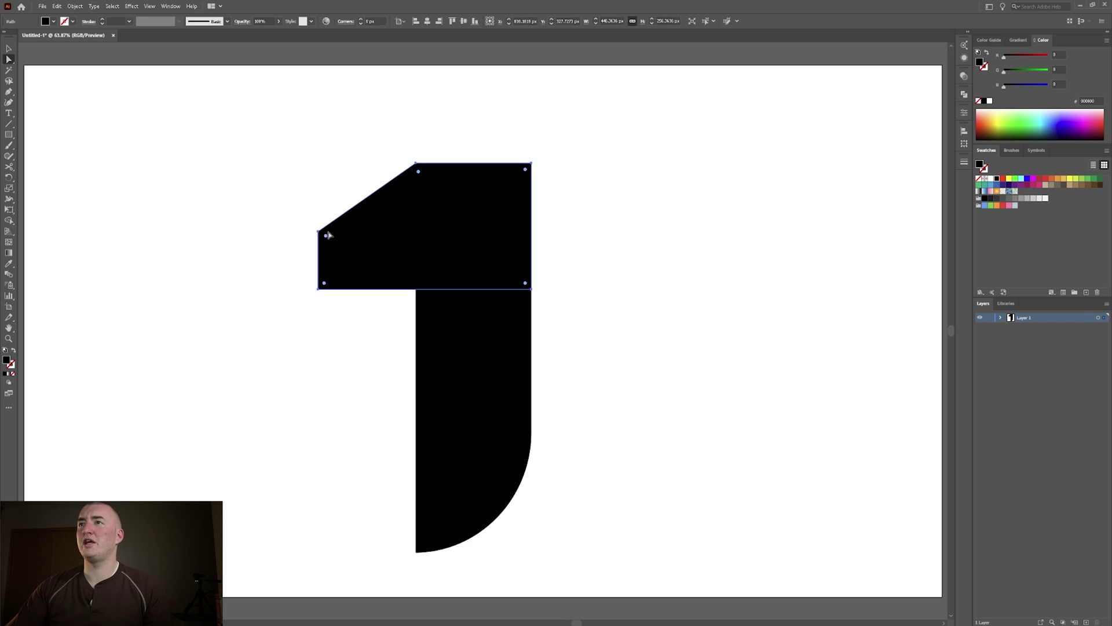
pyautogui.moveTo(326, 236); pyautogui.dragTo(256, 201)
pyautogui.click(256, 202)
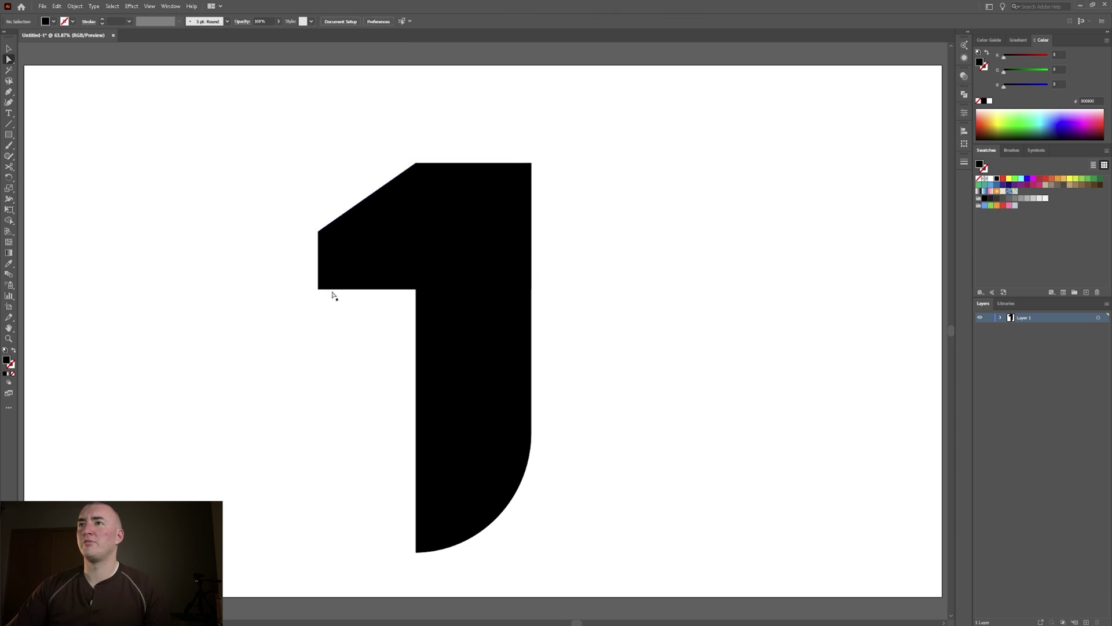
pyautogui.click(318, 289)
pyautogui.moveTo(325, 283); pyautogui.dragTo(394, 226)
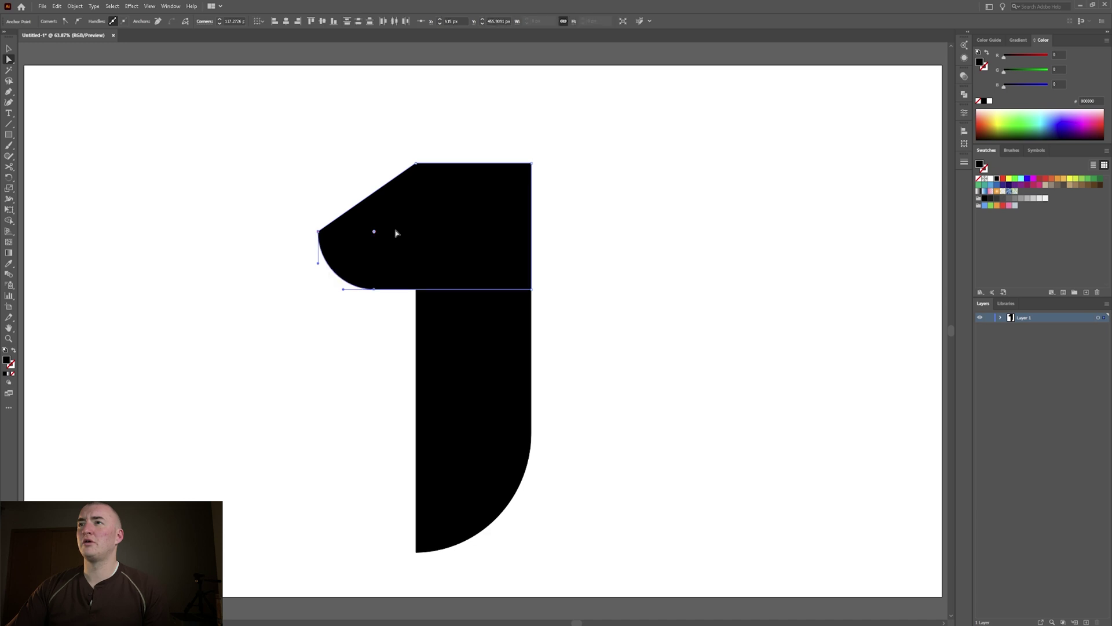
pyautogui.click(722, 377)
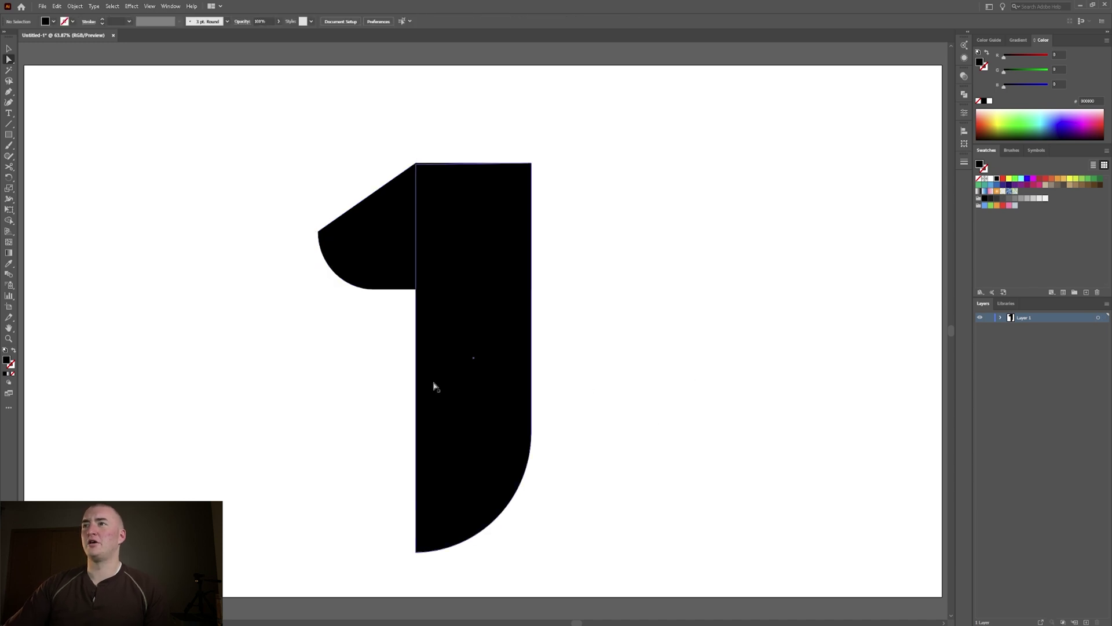
# Compare how the Selection and Direct Selection tools display the flag shape's bounding box and anchor points
pyautogui.click(432, 268)
pyautogui.press('v')
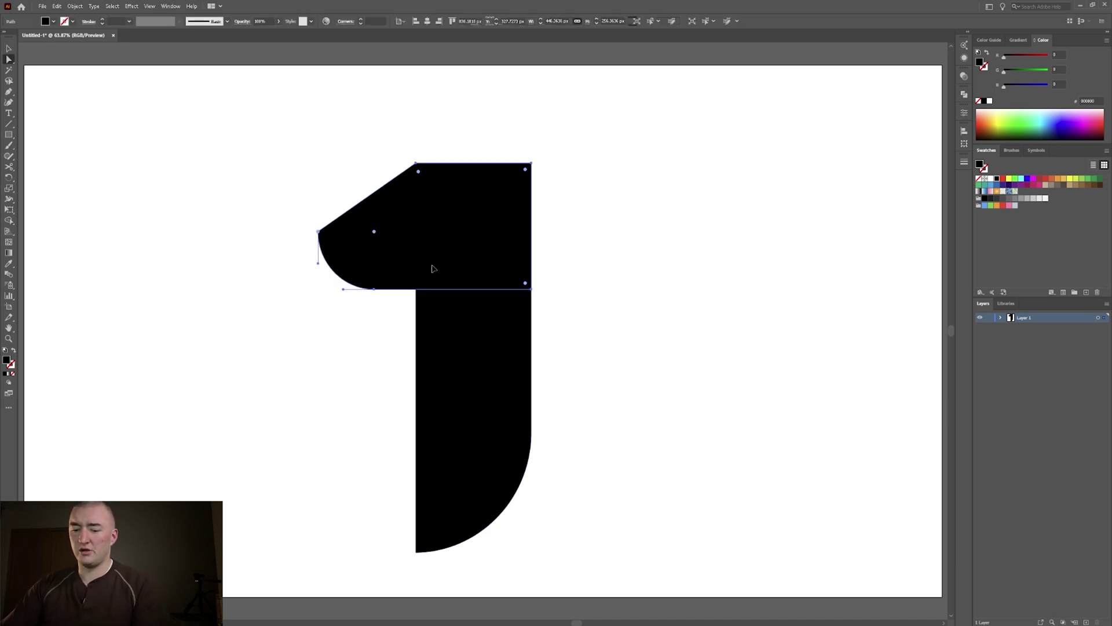
pyautogui.press('a')
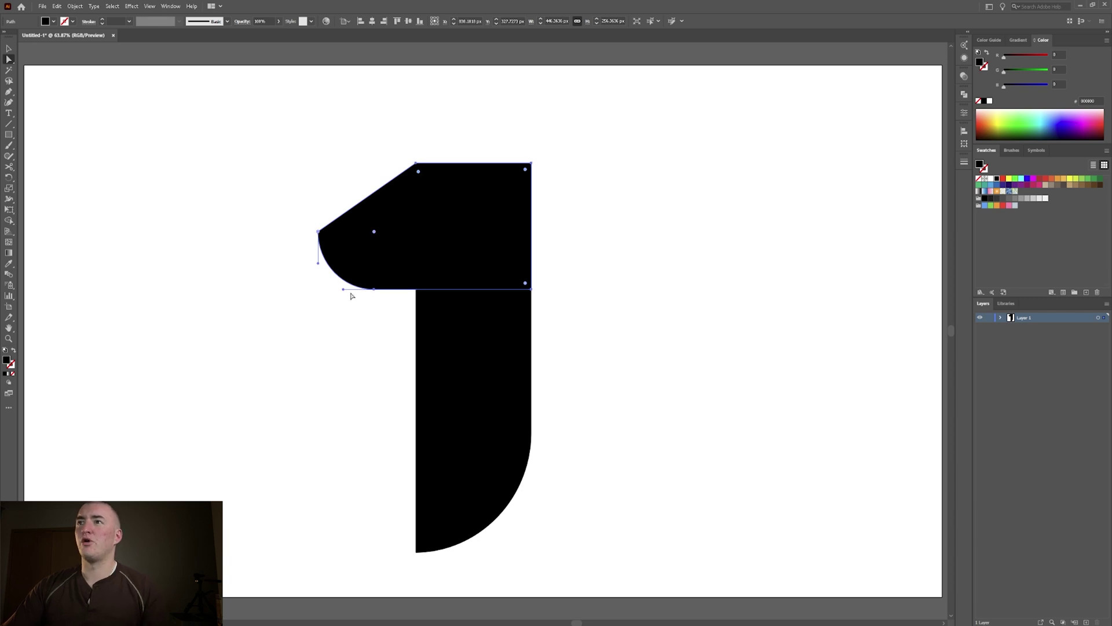
pyautogui.click(370, 251)
pyautogui.press('v')
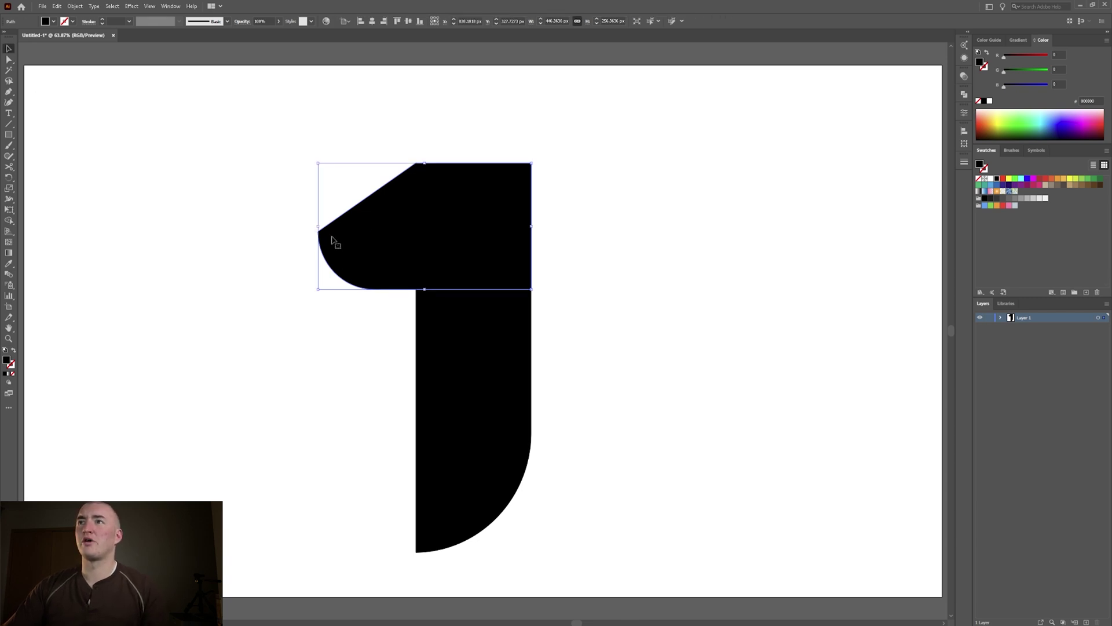
pyautogui.press('a')
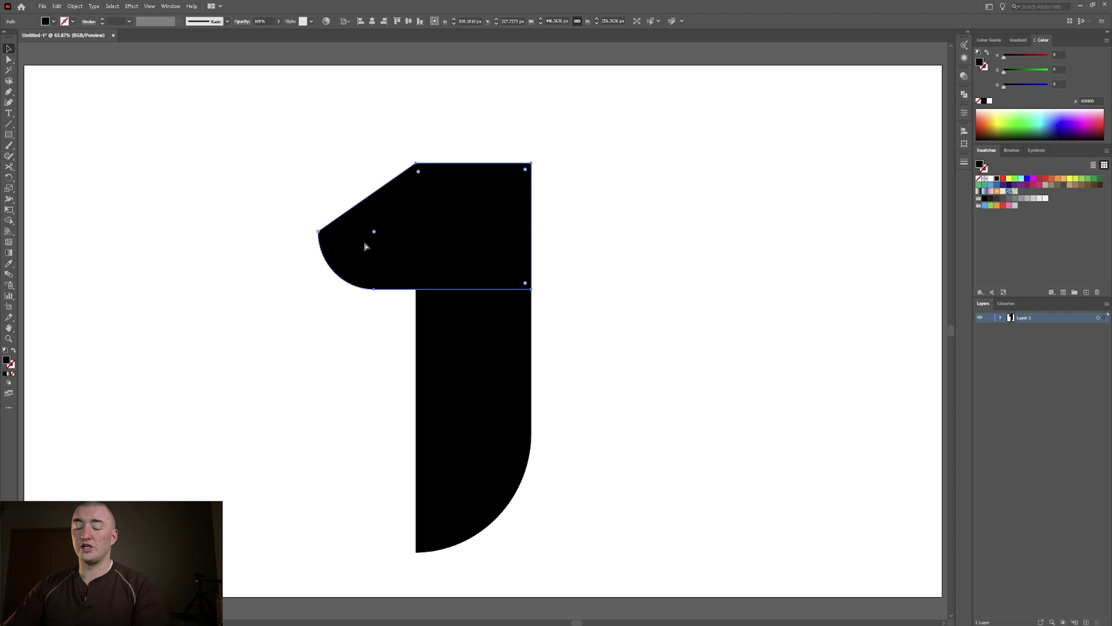
pyautogui.press('v')
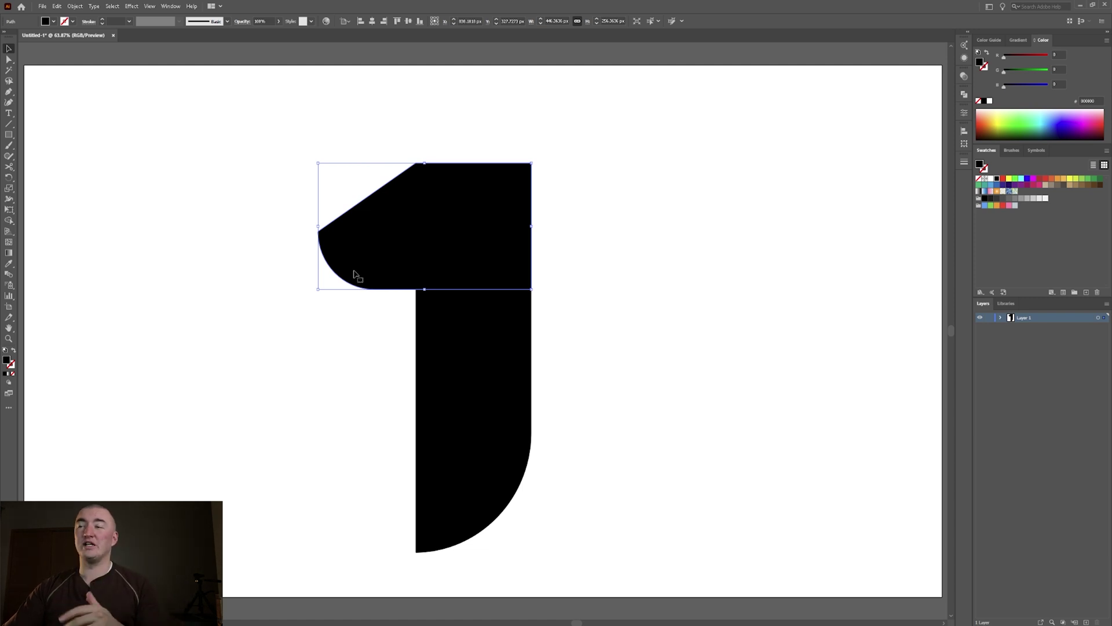
pyautogui.click(484, 366)
pyautogui.click(683, 442)
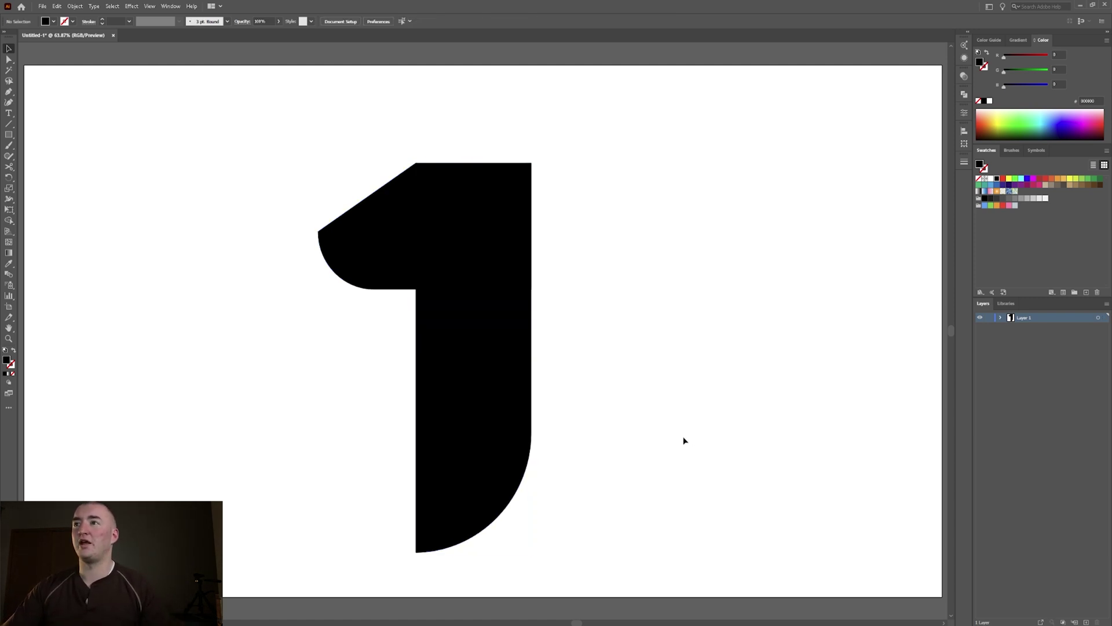
pyautogui.click(480, 381)
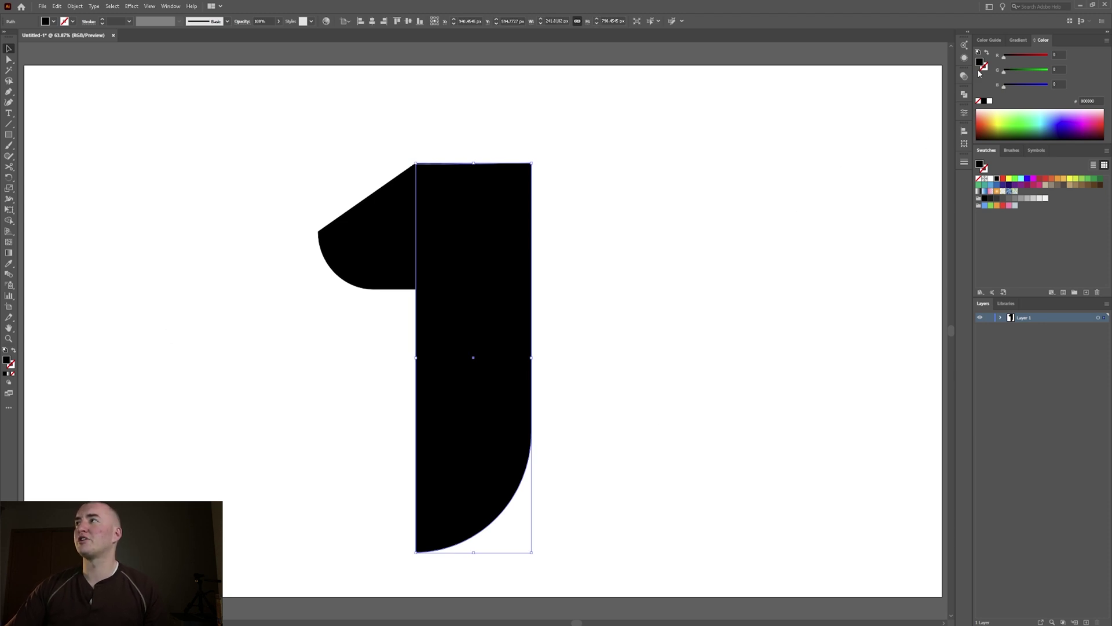
pyautogui.click(776, 201)
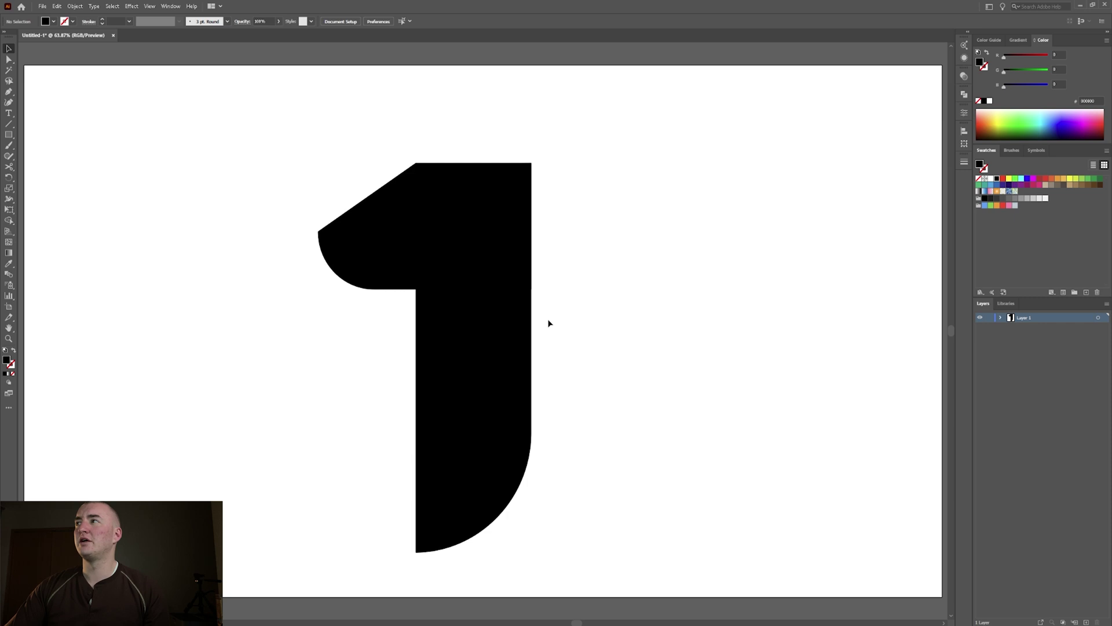
# Fill the stem of the 1 with a linear white-to-black gradient and remove any stray added color stop
pyautogui.click(1018, 40)
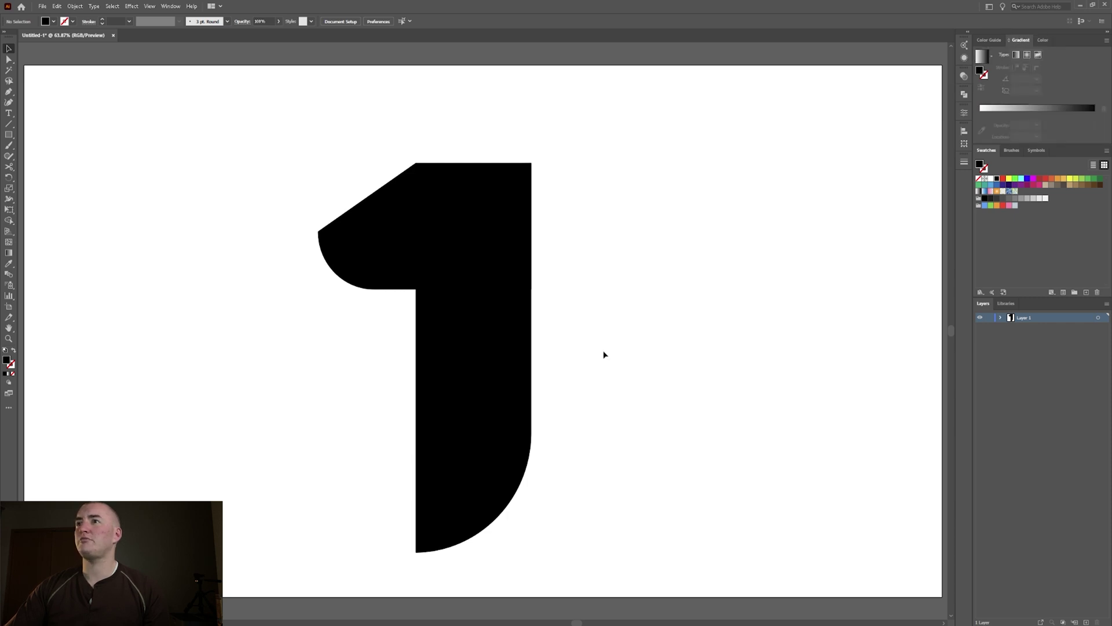
pyautogui.click(516, 380)
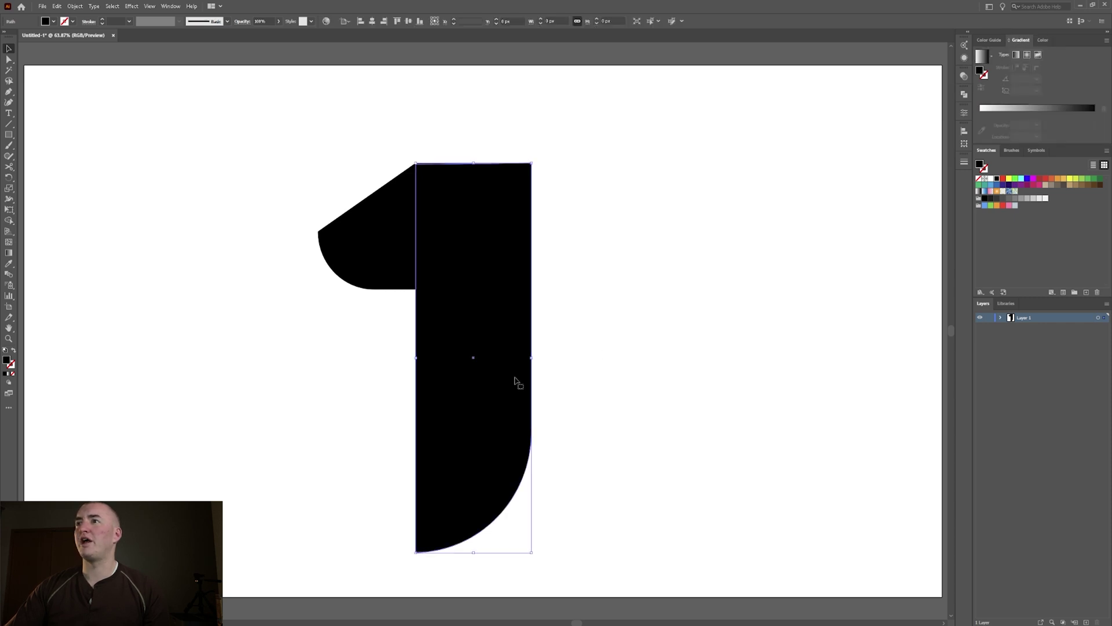
pyautogui.click(984, 58)
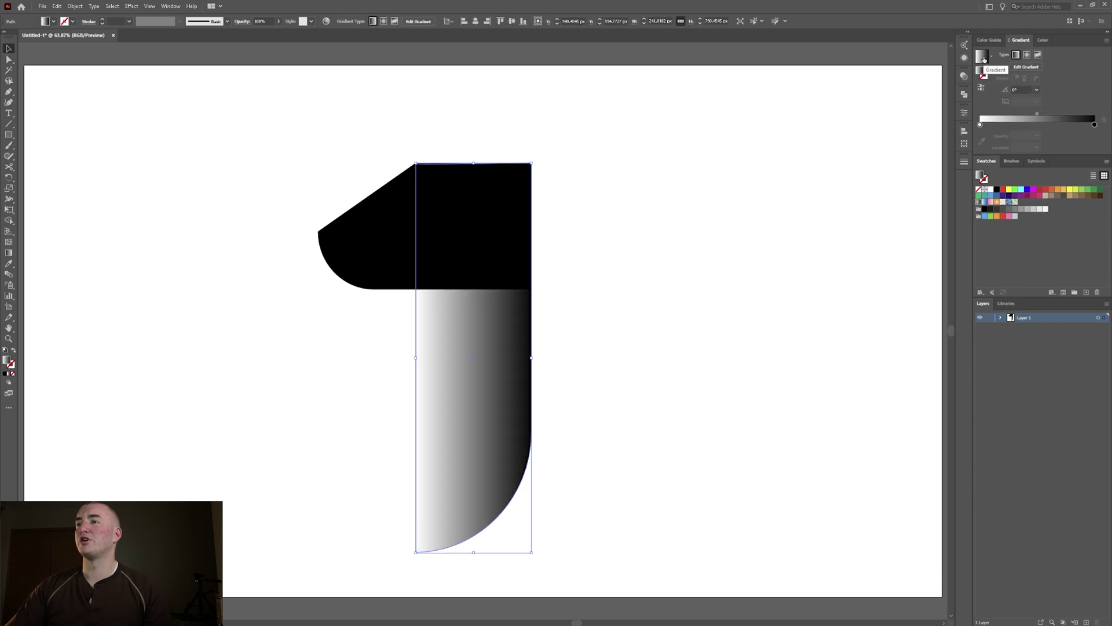
pyautogui.click(985, 125)
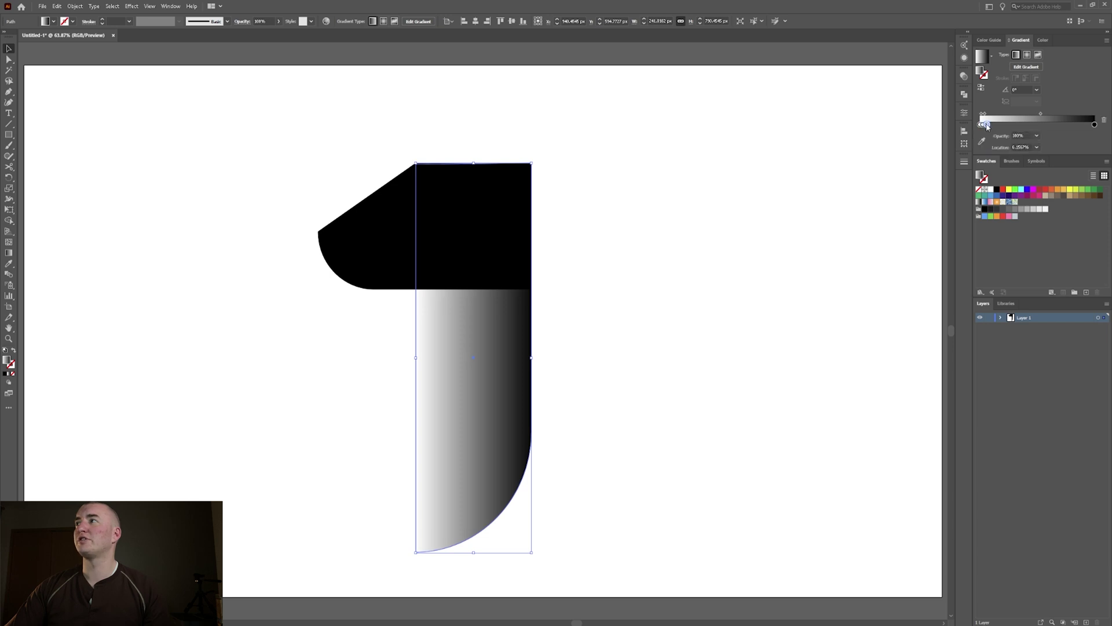
pyautogui.moveTo(987, 126); pyautogui.dragTo(984, 130)
pyautogui.click(980, 125)
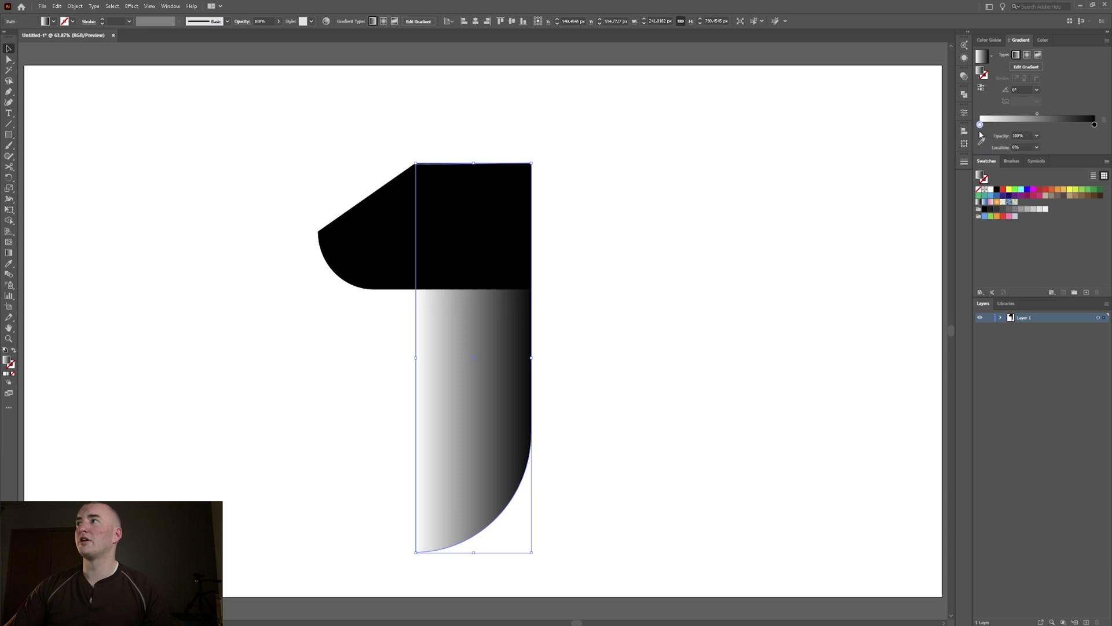
# Recolor the stem gradient's start stop bright green and its end stop magenta from the swatches
pyautogui.click(982, 131)
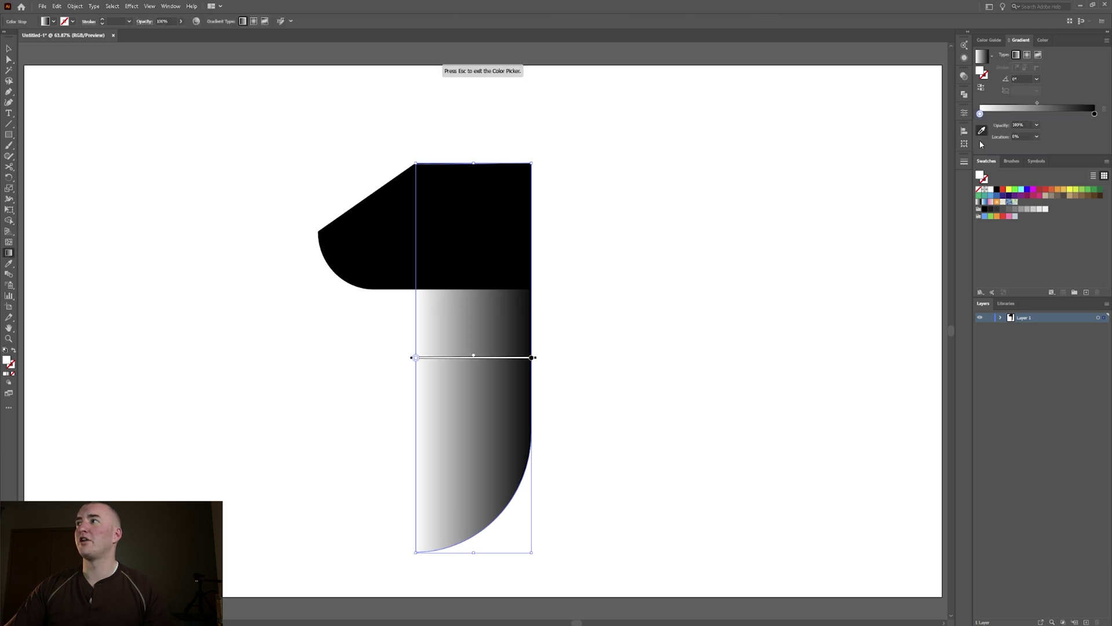
pyautogui.click(1015, 179)
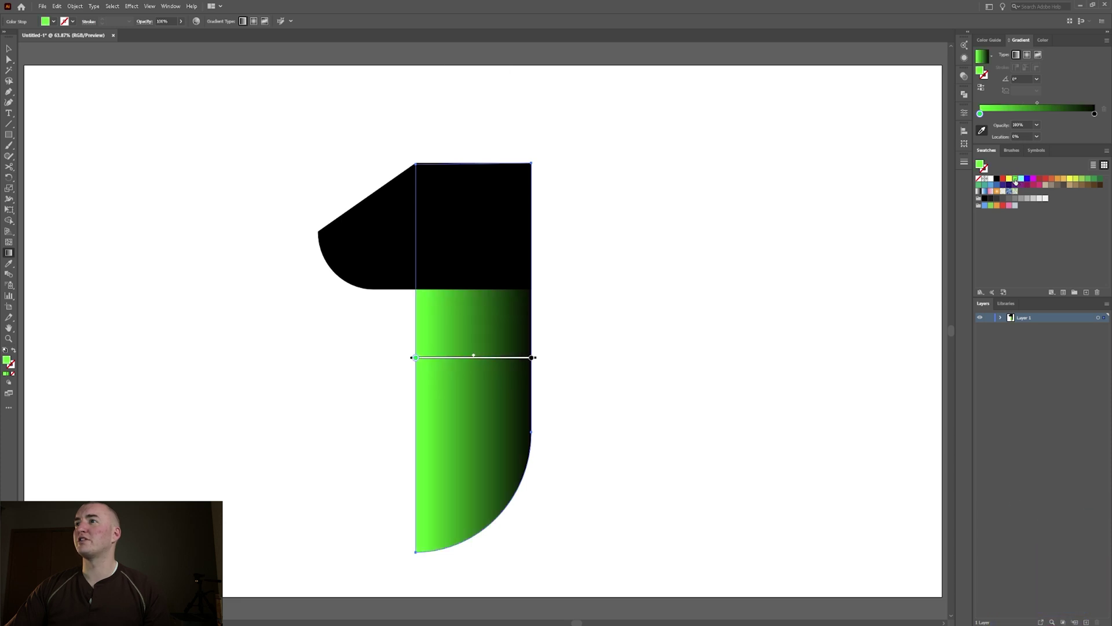
pyautogui.click(1095, 114)
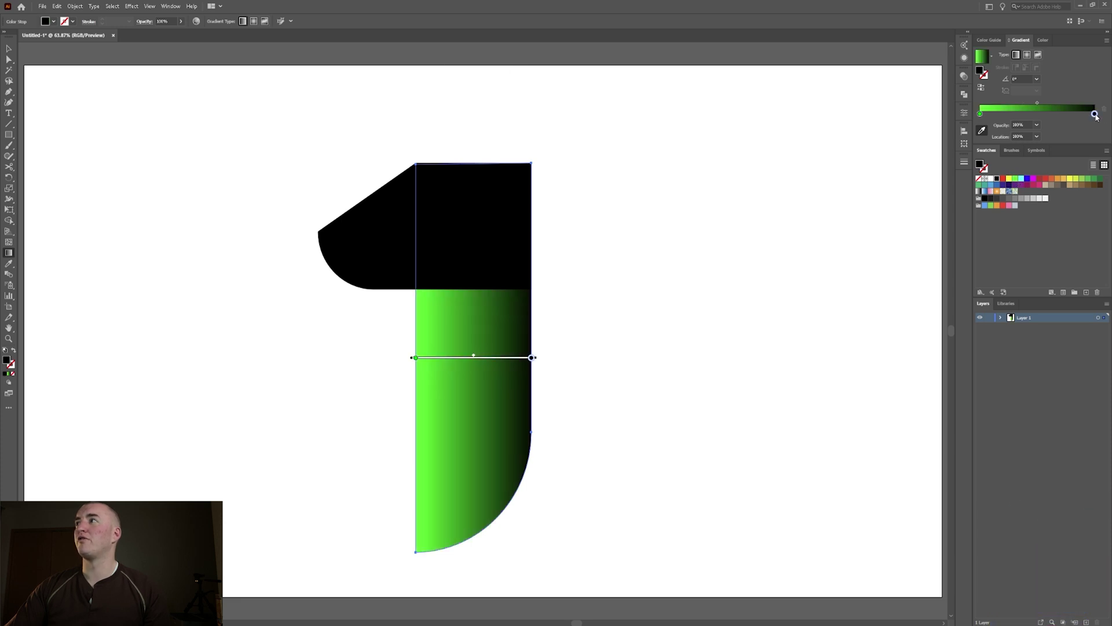
pyautogui.click(1033, 179)
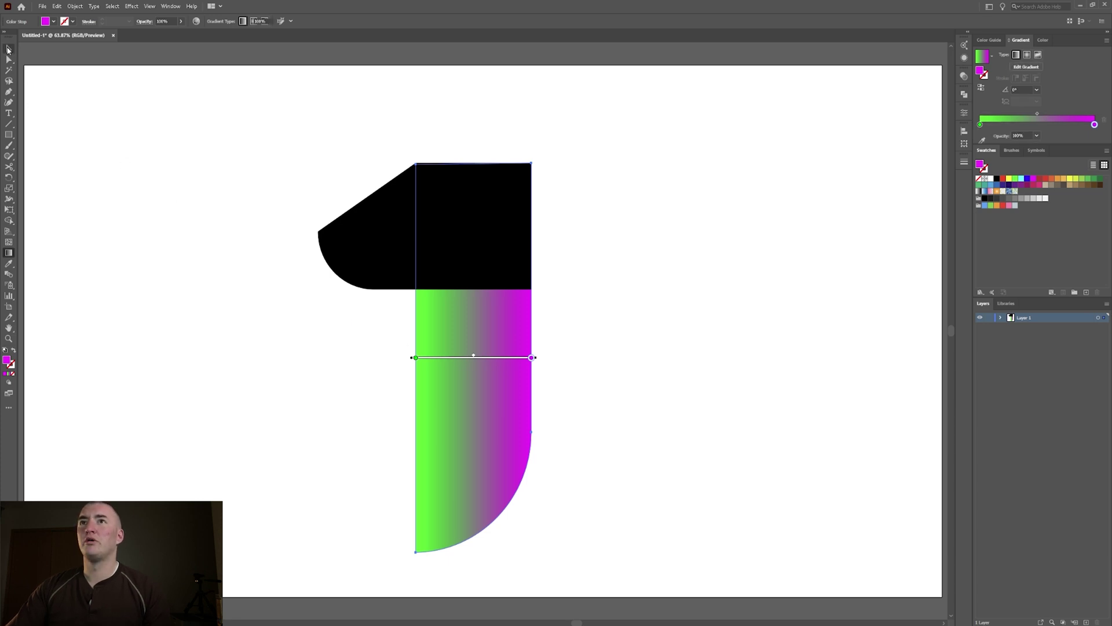
# Redirect the stem's gradient on a slight diagonal, from green at the lower curve to magenta just below the flag
pyautogui.moveTo(474, 504); pyautogui.dragTo(477, 326)
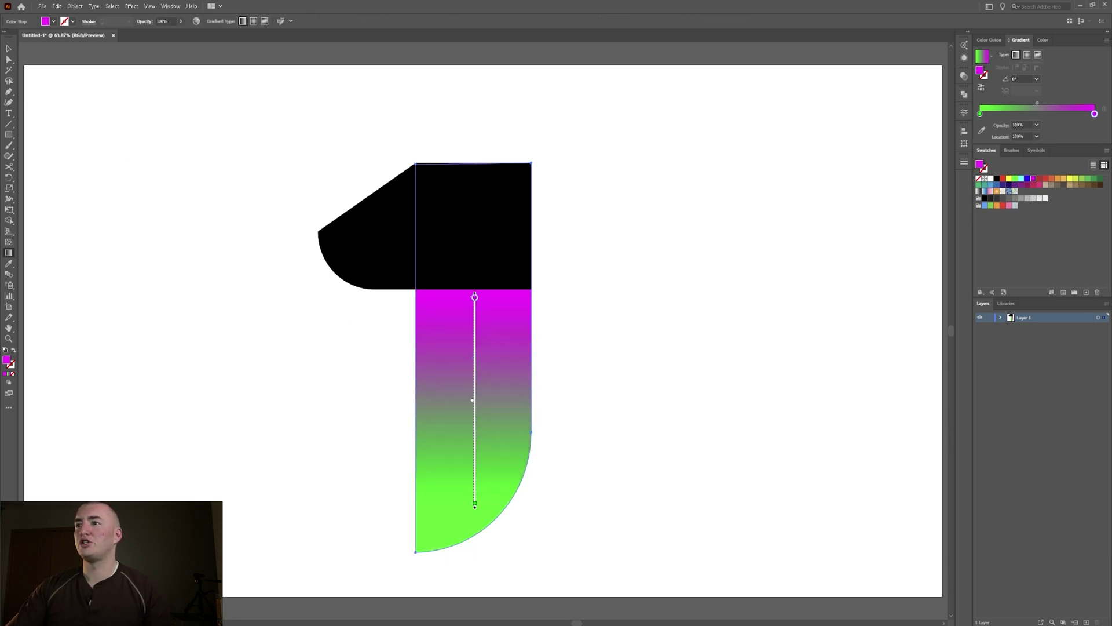
pyautogui.moveTo(555, 556)
pyautogui.mouseDown()
pyautogui.moveTo(479, 287)
pyautogui.moveTo(484, 187)
pyautogui.moveTo(475, 255)
pyautogui.mouseUp()
pyautogui.moveTo(502, 522); pyautogui.dragTo(461, 292)
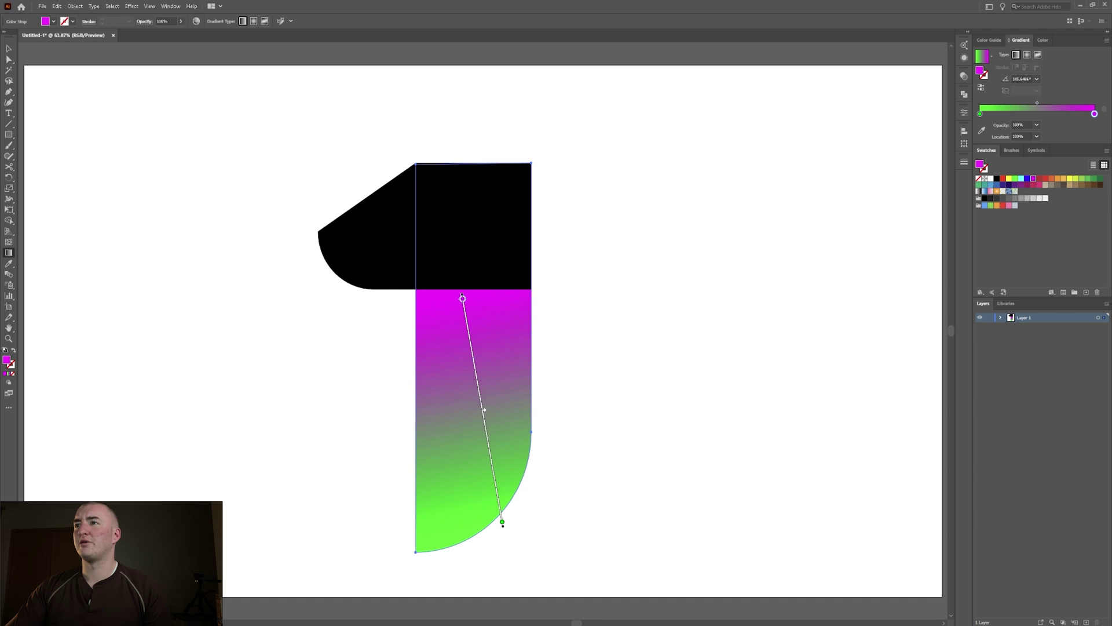
pyautogui.press('v')
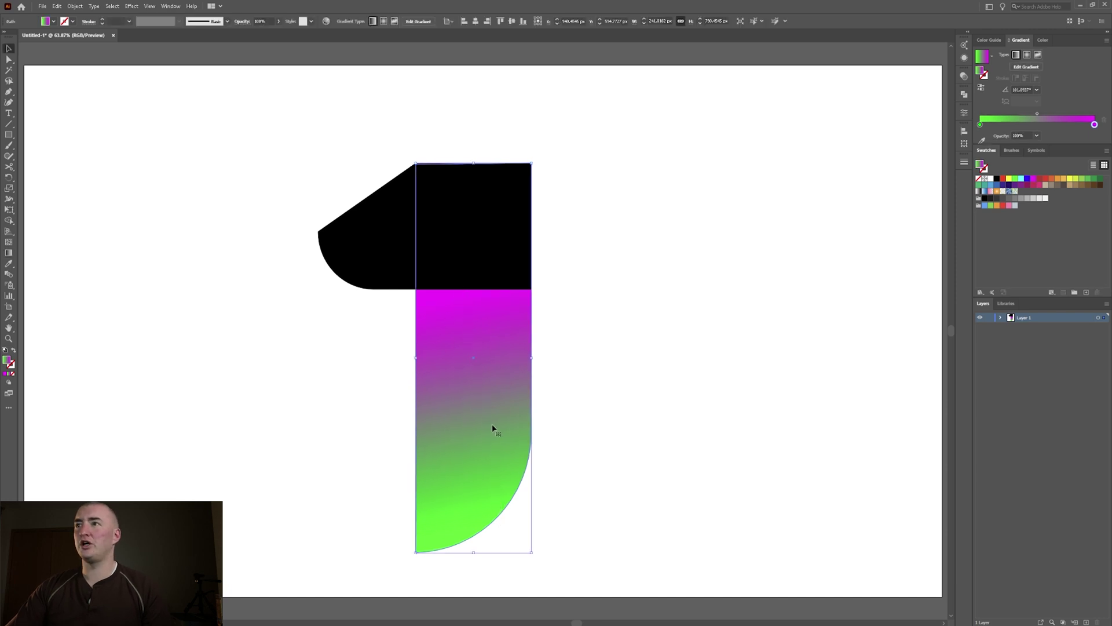
# Fill the flag shape with the green-to-magenta gradient, running nearly horizontally from its tip to the stem's outer edge at about 1.1°
pyautogui.click(385, 261)
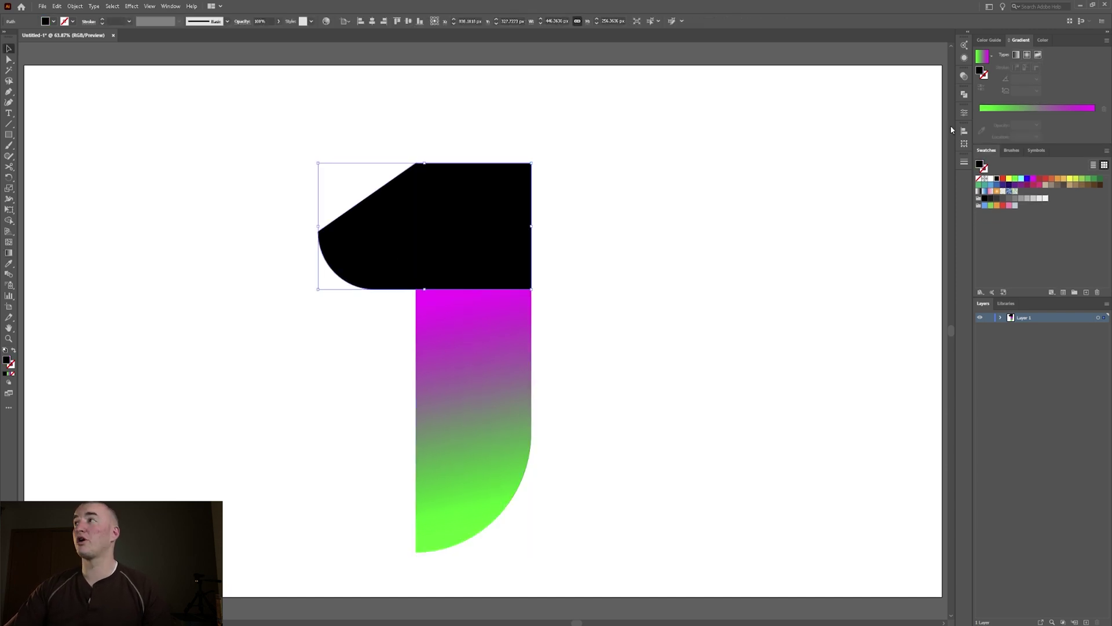
pyautogui.click(982, 56)
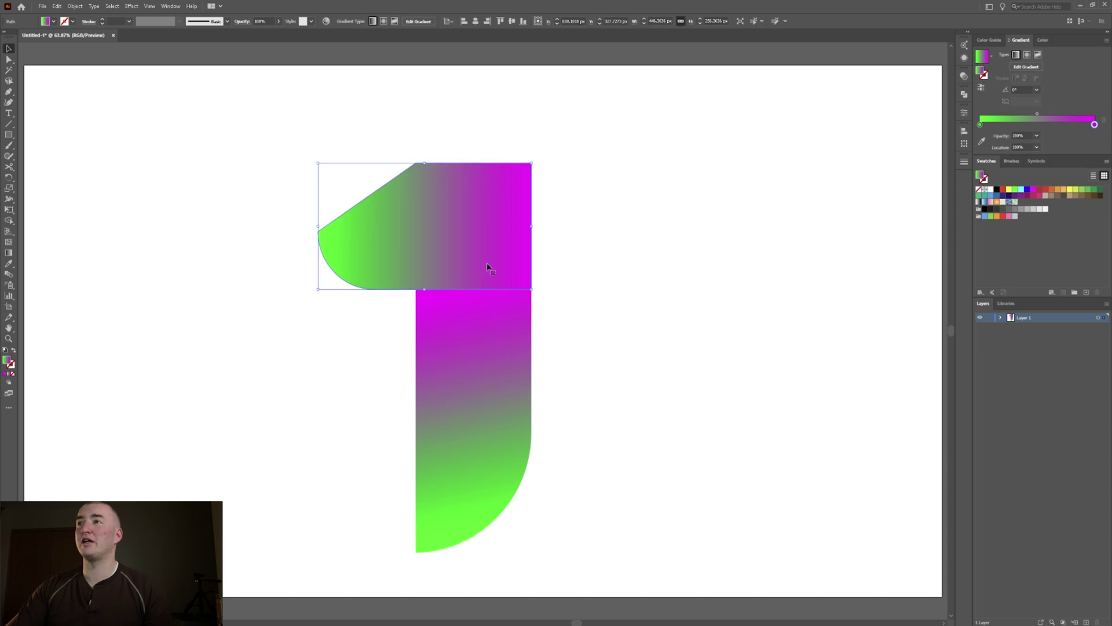
pyautogui.press('g')
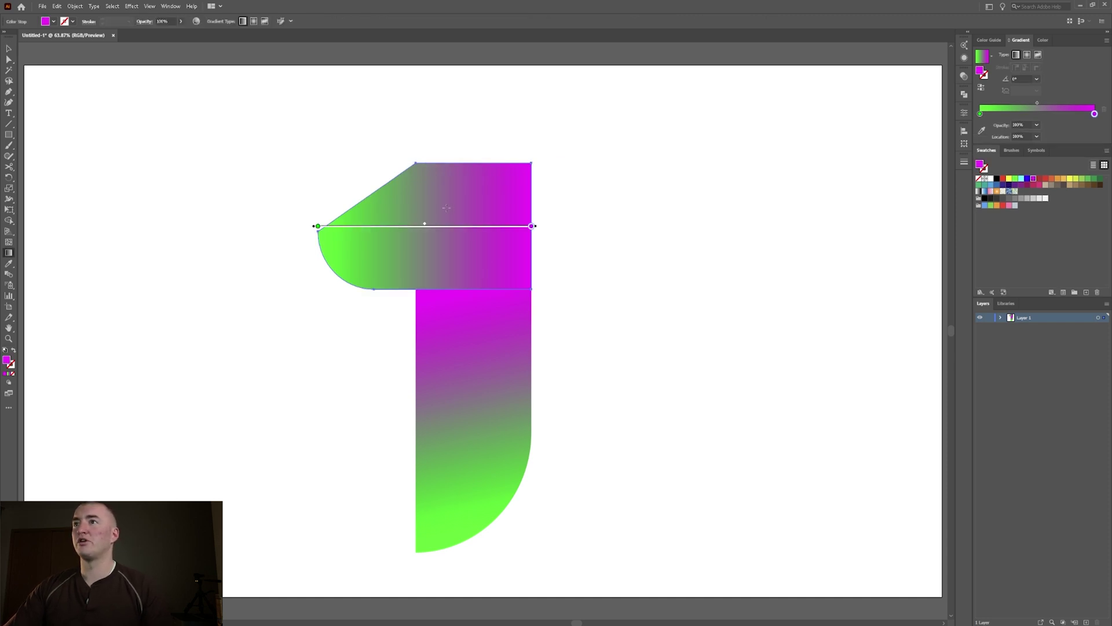
pyautogui.moveTo(519, 203)
pyautogui.mouseDown()
pyautogui.moveTo(409, 188)
pyautogui.moveTo(360, 205)
pyautogui.mouseUp()
pyautogui.moveTo(437, 149); pyautogui.dragTo(439, 297)
pyautogui.moveTo(416, 345)
pyautogui.mouseDown()
pyautogui.moveTo(417, 149)
pyautogui.moveTo(412, 120)
pyautogui.moveTo(406, 126)
pyautogui.mouseUp()
pyautogui.moveTo(553, 221)
pyautogui.mouseDown()
pyautogui.moveTo(362, 232)
pyautogui.moveTo(570, 220)
pyautogui.moveTo(531, 224)
pyautogui.mouseUp()
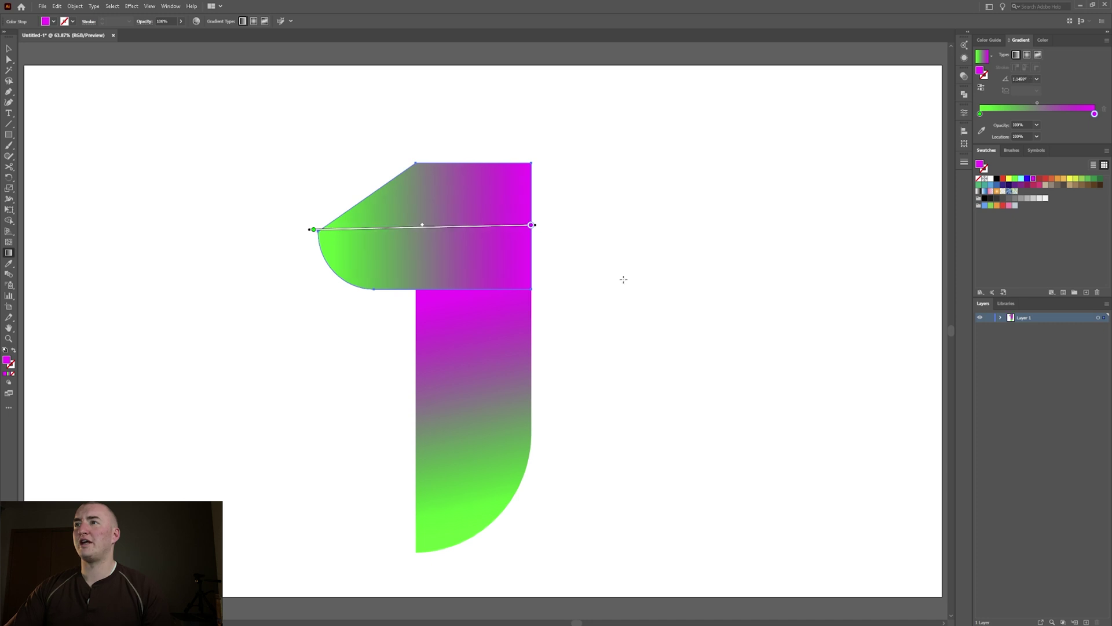
pyautogui.press('v')
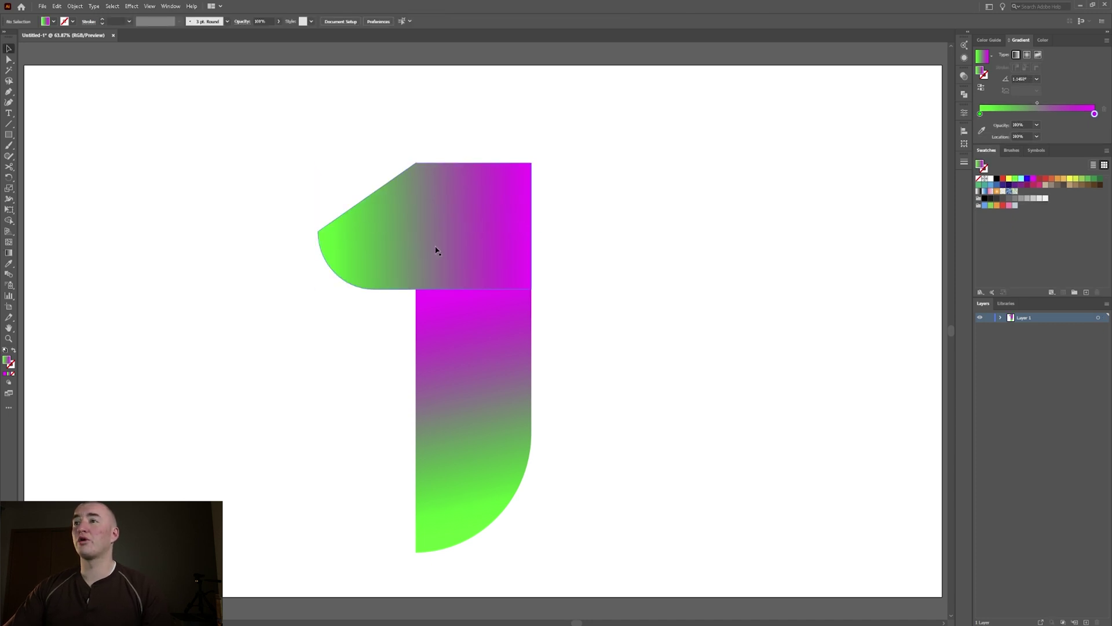
# Duplicate the flag shape in place and give the copy no fill and a 1 pt black stroke
pyautogui.scroll(3, 547, 312)
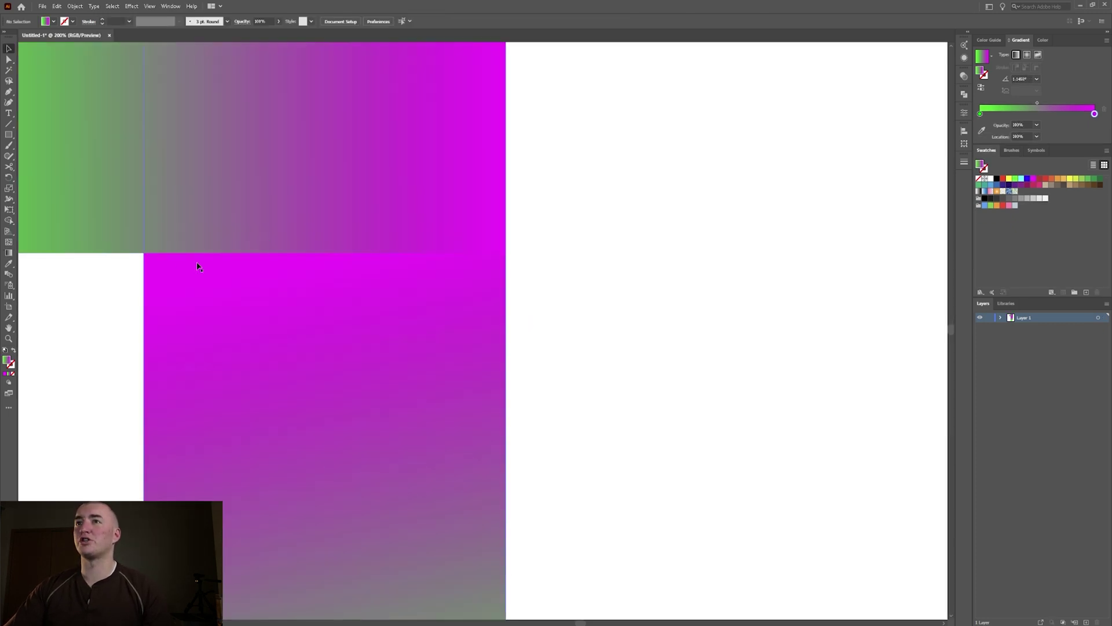
pyautogui.scroll(-1, 426, 285)
pyautogui.scroll(3, 427, 285)
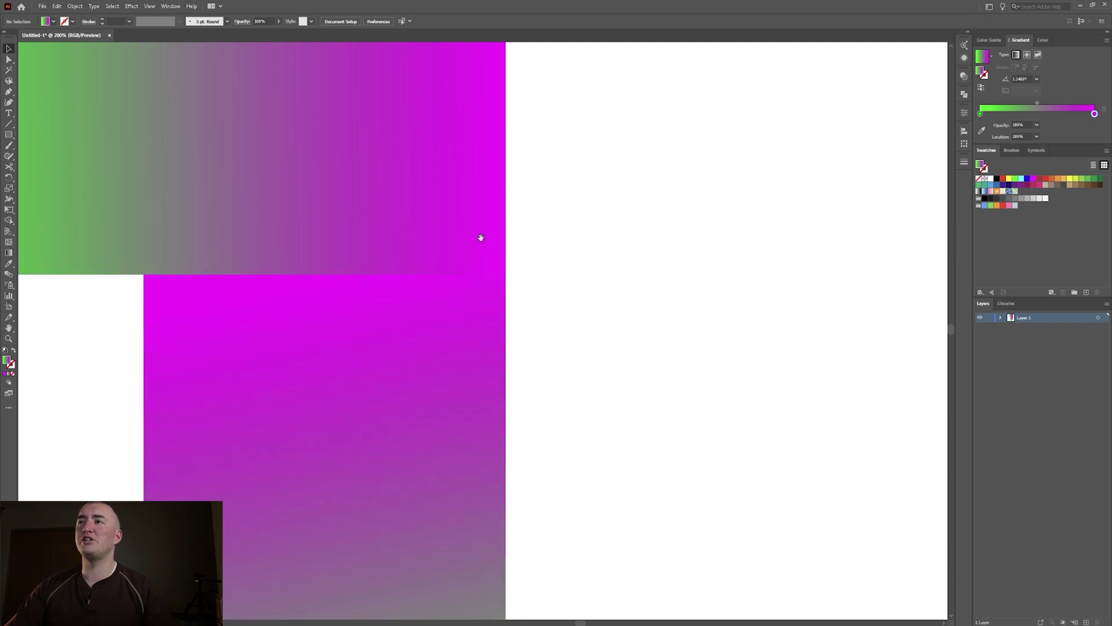
pyautogui.moveTo(563, 227); pyautogui.dragTo(740, 251)
pyautogui.scroll(-1, 636, 226)
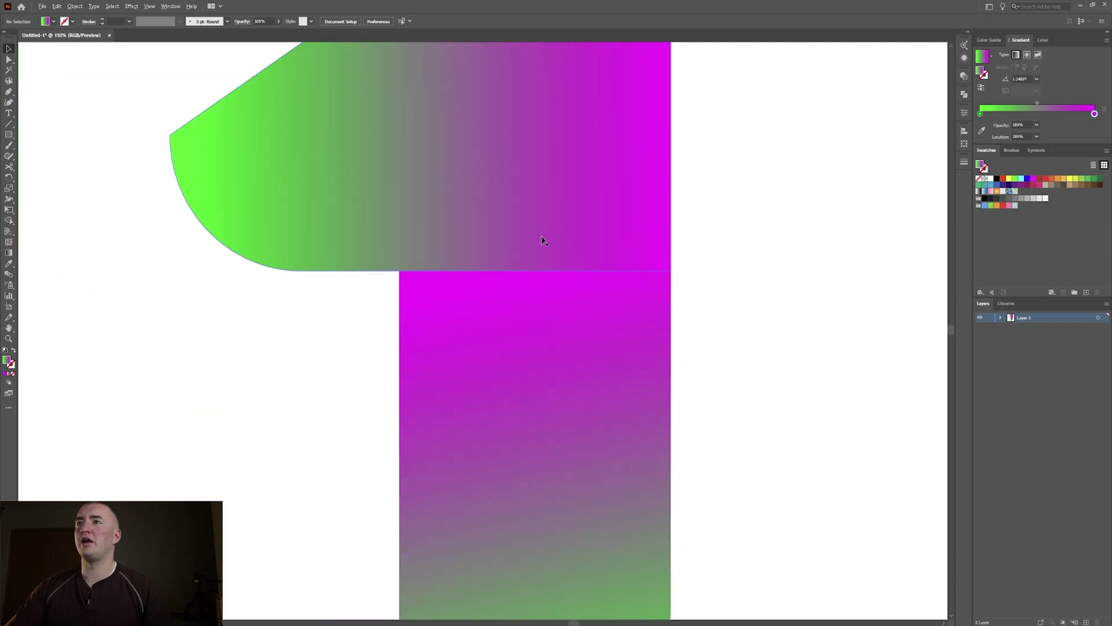
pyautogui.scroll(3, 543, 239)
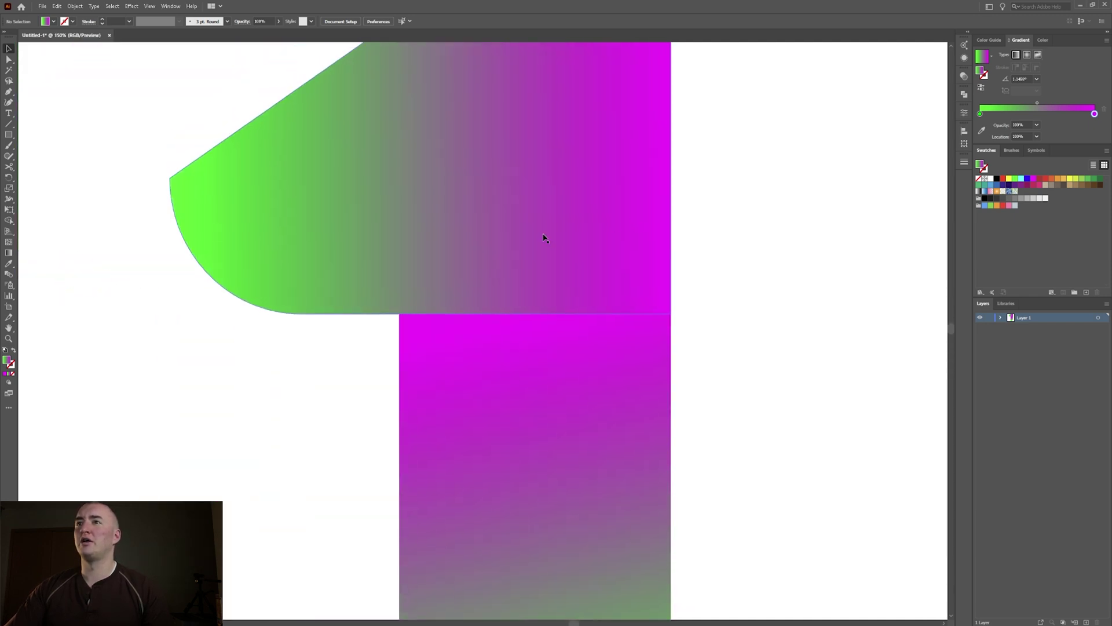
pyautogui.click(438, 271)
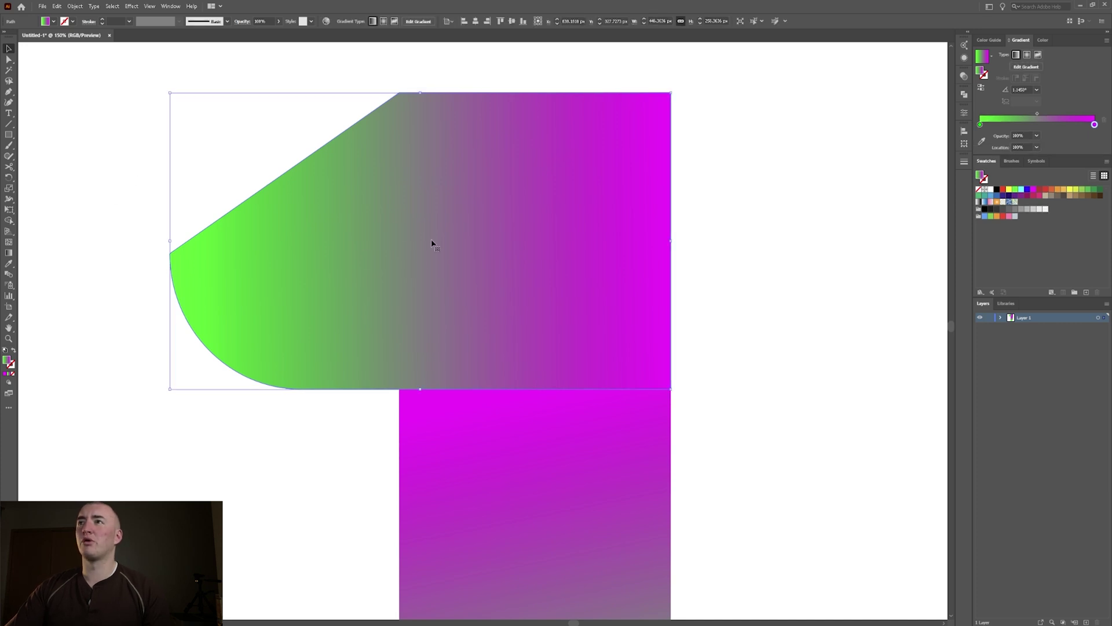
pyautogui.press('a')
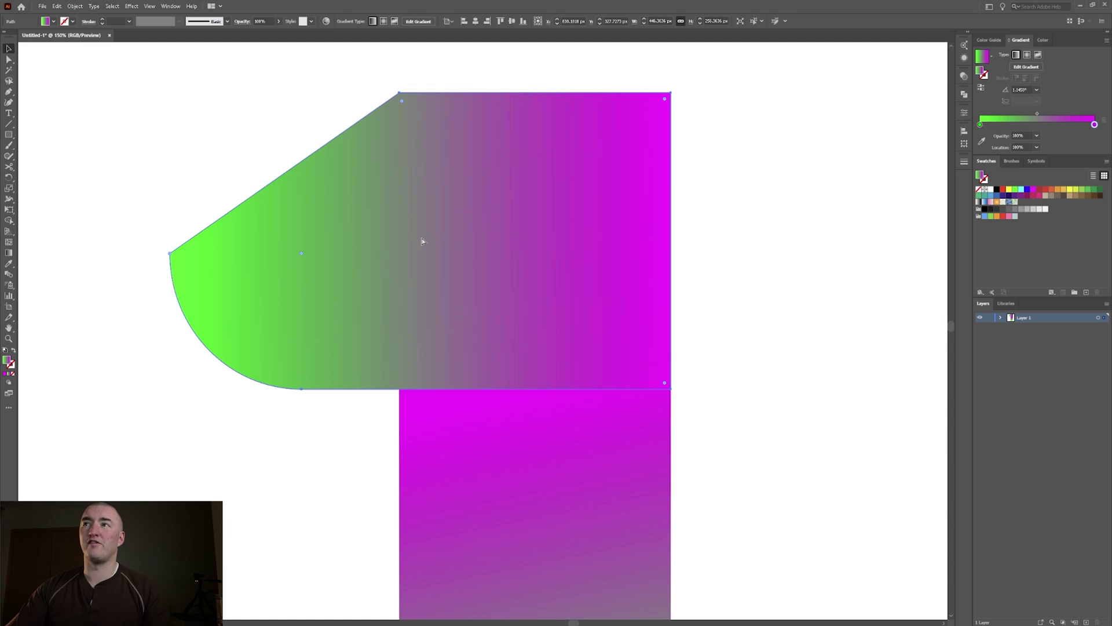
pyautogui.press('v')
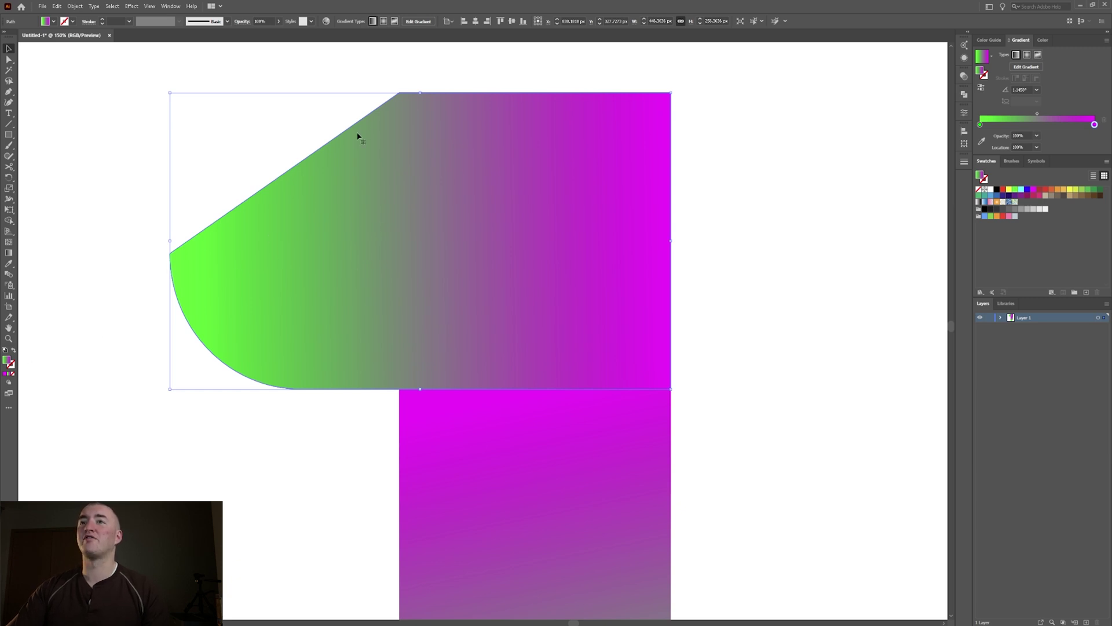
pyautogui.click(15, 353)
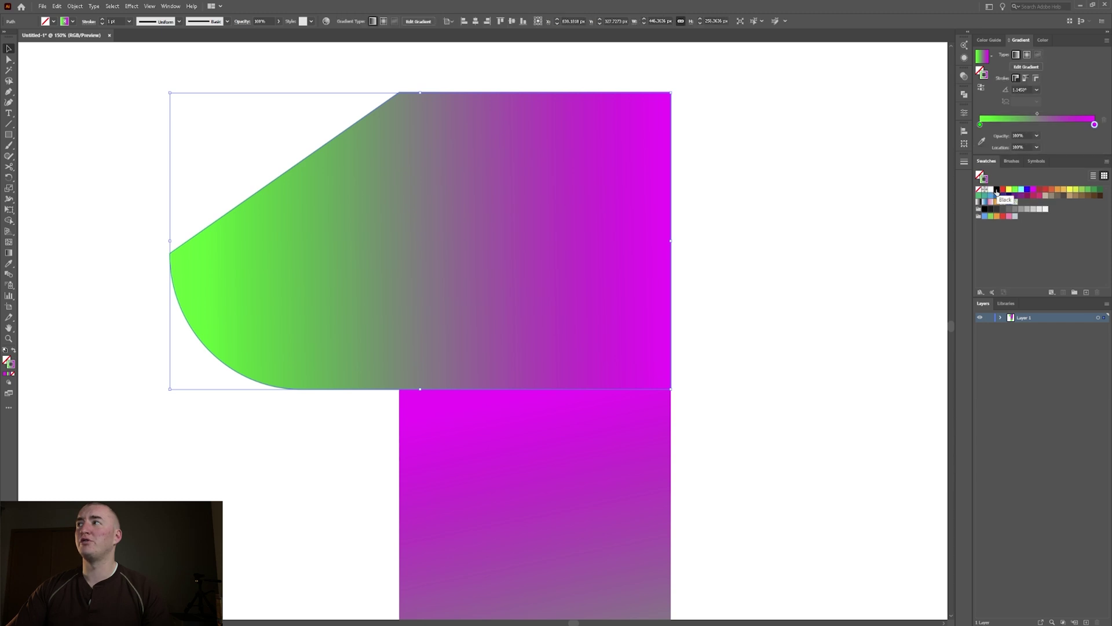
pyautogui.click(997, 192)
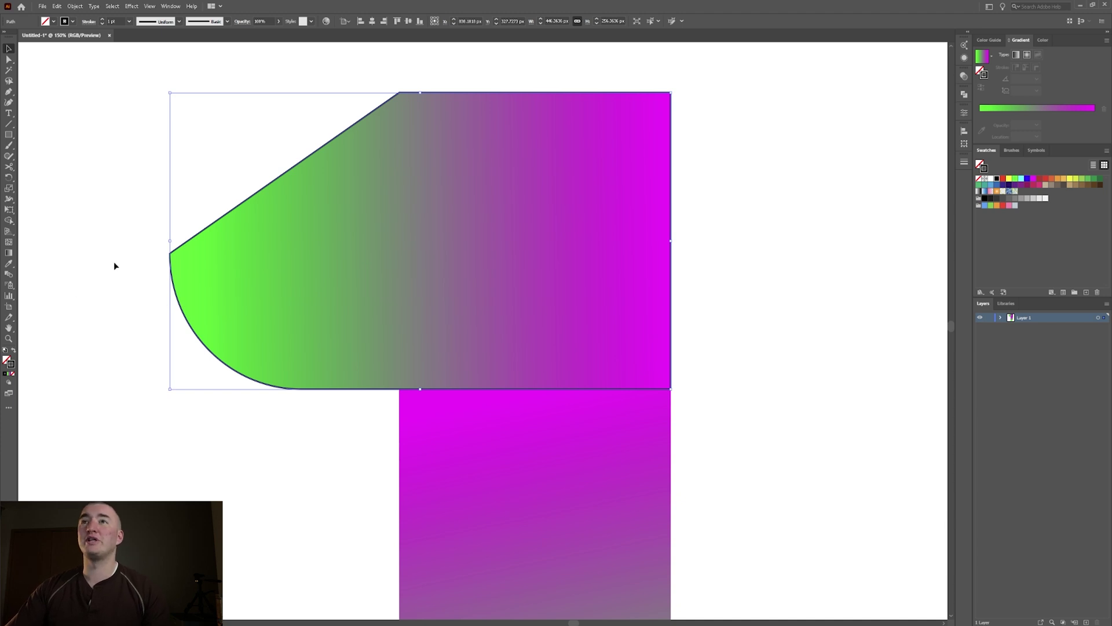
# Cut the black outline at the flag's tip and lower-right corner with the Scissors tool, and delete the upper segment
pyautogui.press('c')
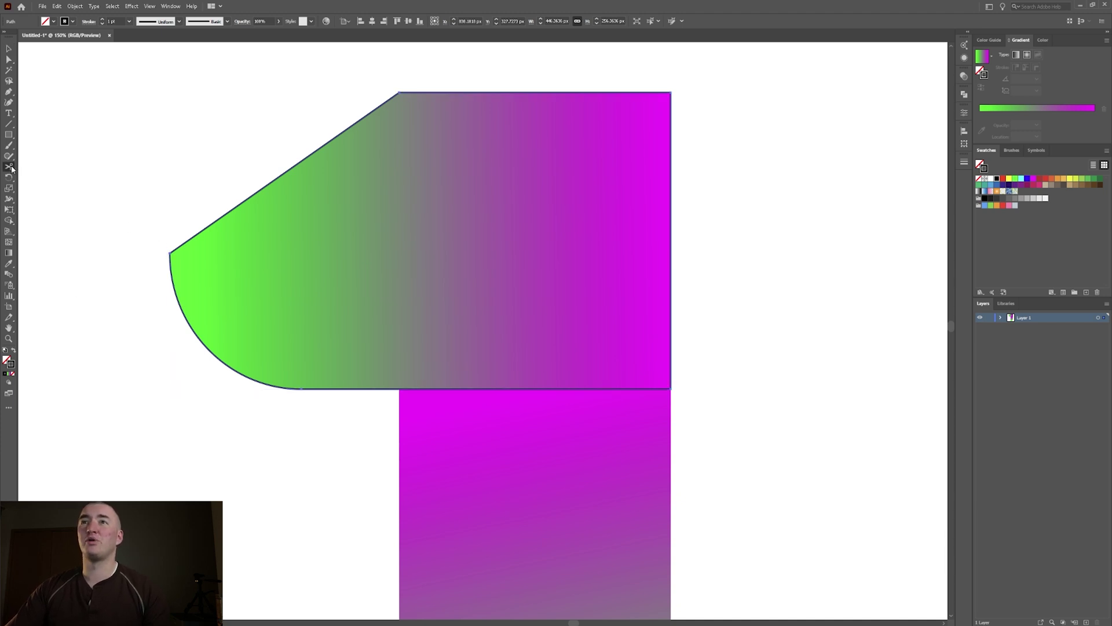
pyautogui.click(171, 252)
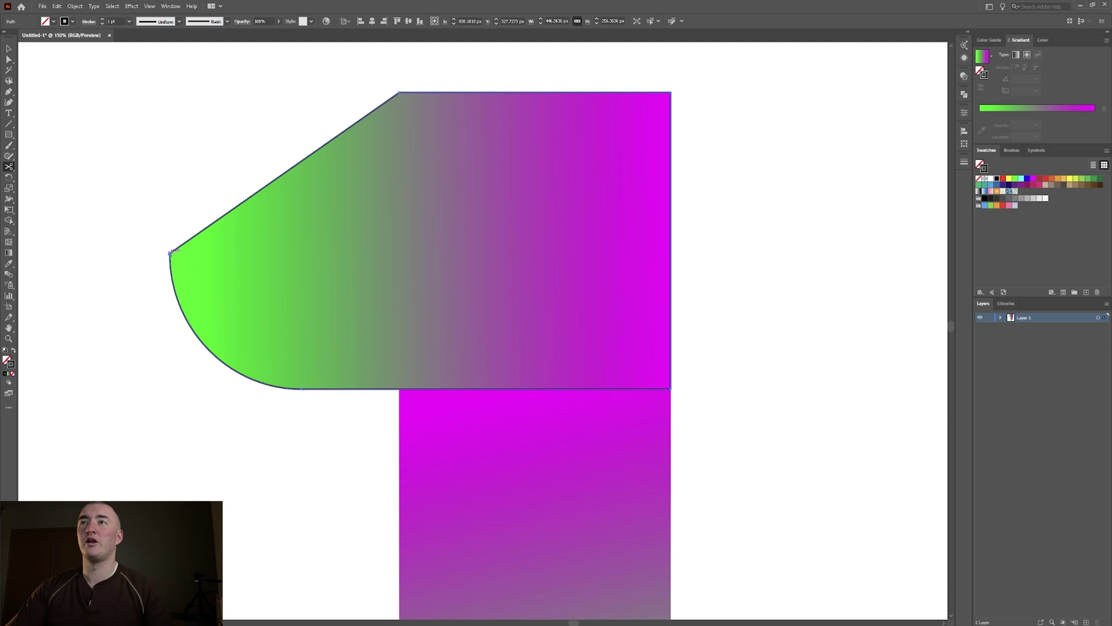
pyautogui.click(170, 252)
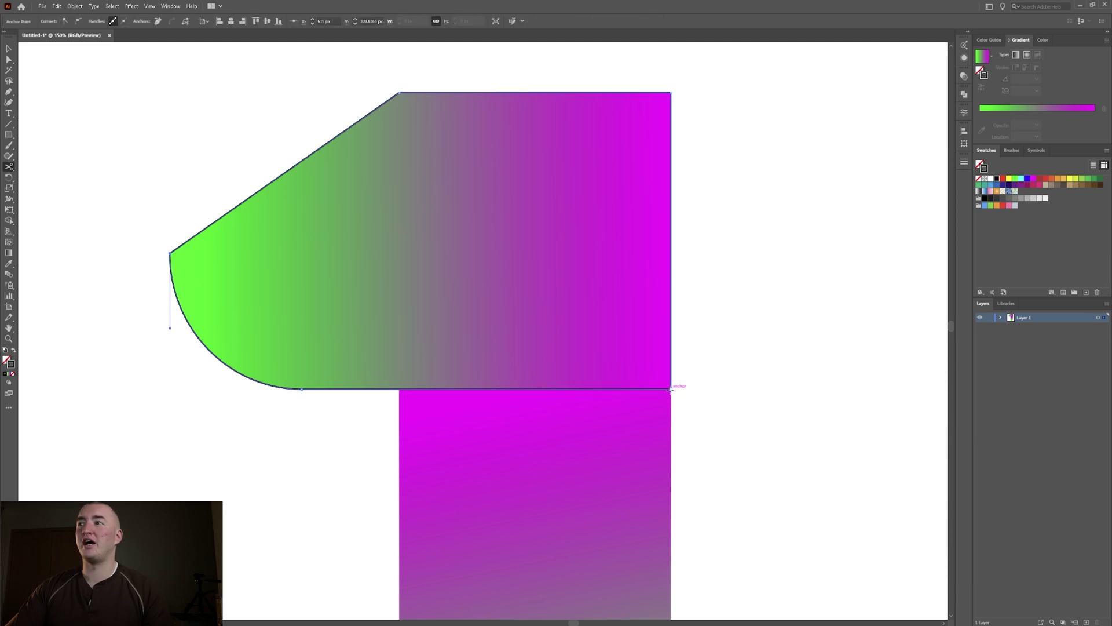
pyautogui.click(671, 389)
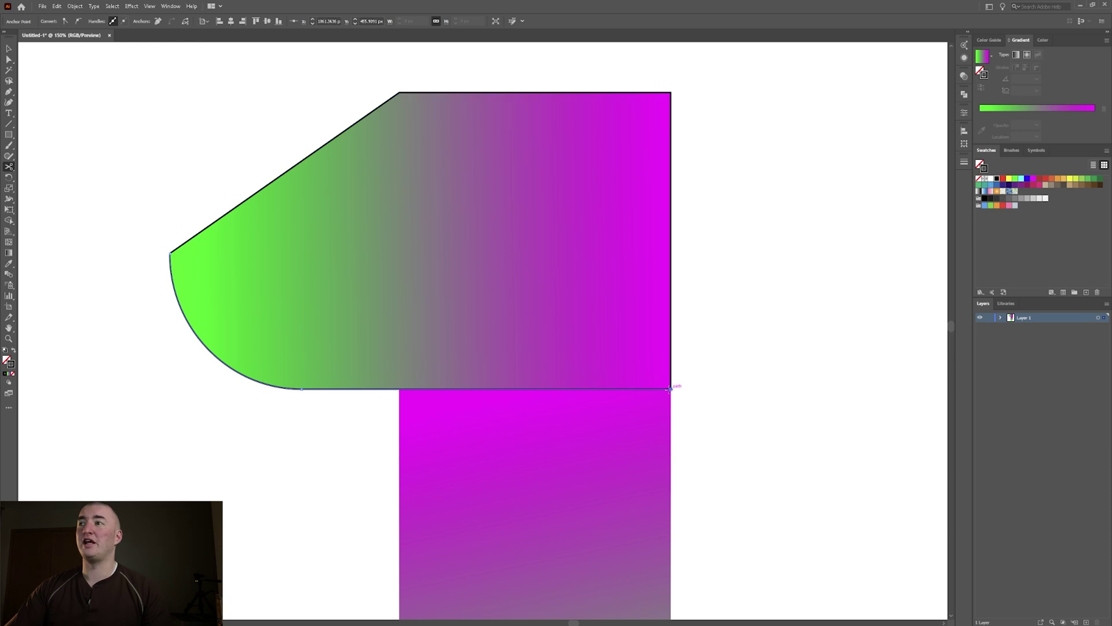
pyautogui.press('v')
pyautogui.click(672, 231)
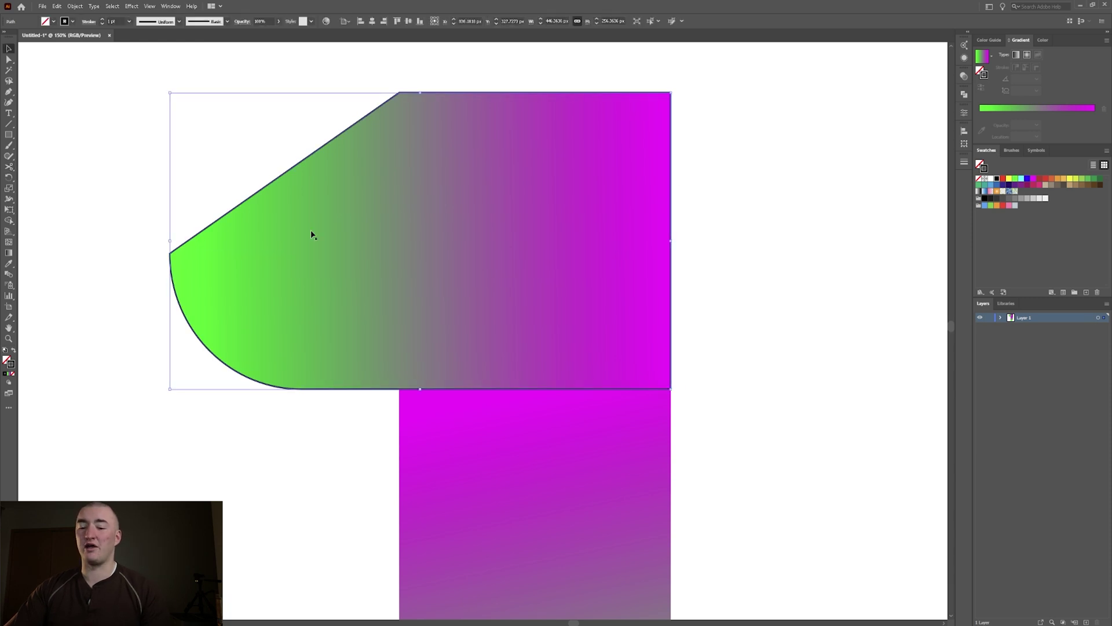
pyautogui.hotkey('ctrl', 'shift', 'a')
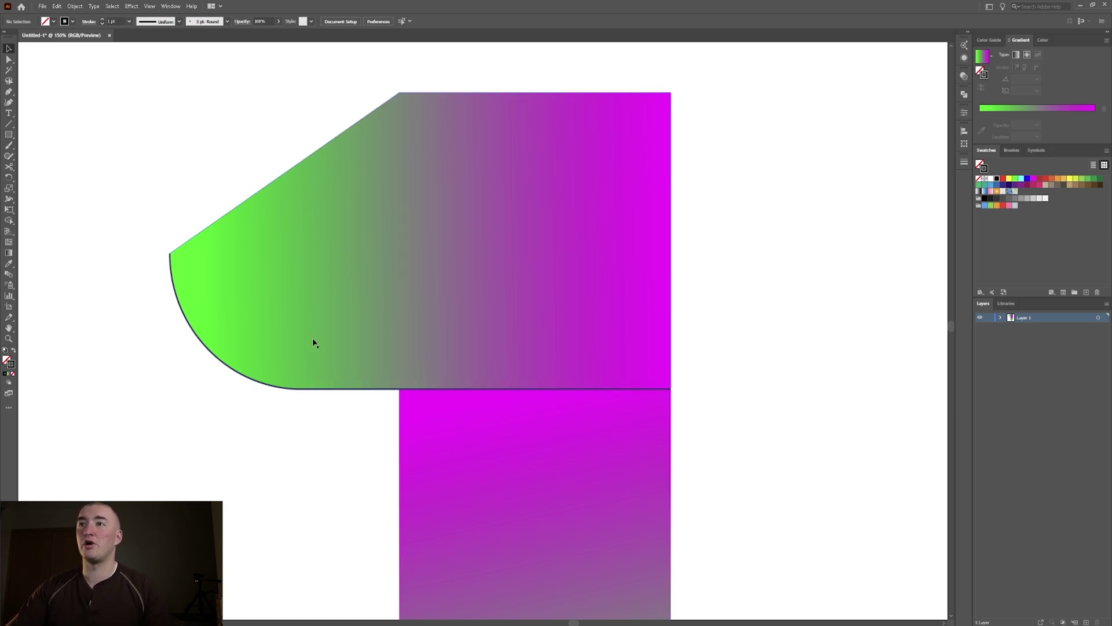
# Apply the green-to-magenta gradient to the stroke of the remaining outline along the flag's lower edge
pyautogui.scroll(-1, 340, 377)
pyautogui.scroll(-2, 340, 378)
pyautogui.scroll(-2, 340, 377)
pyautogui.scroll(1, 316, 376)
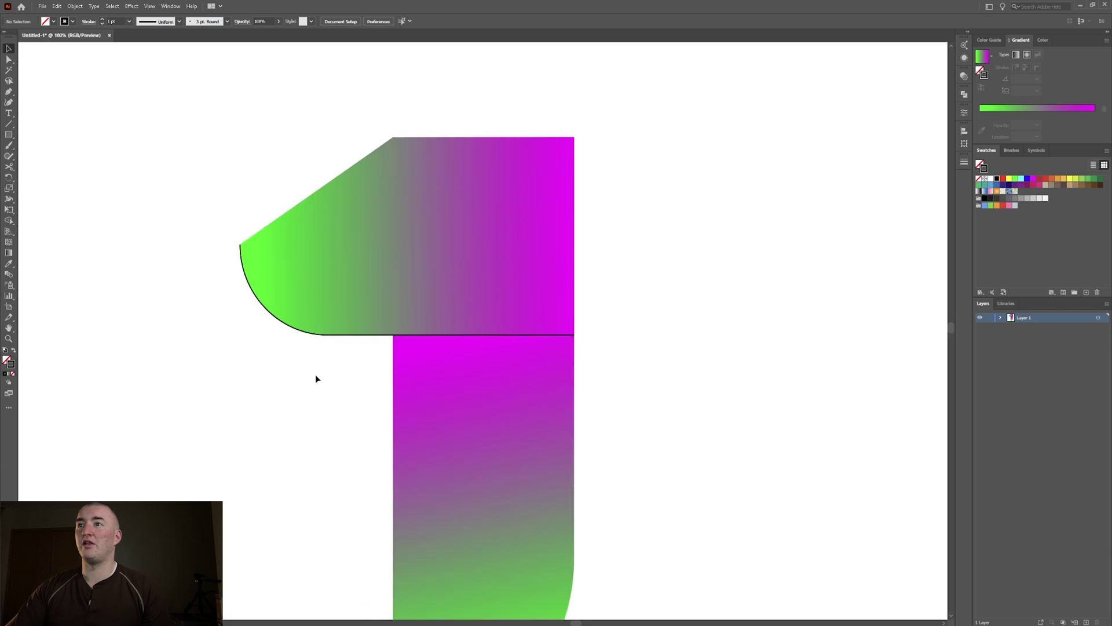
pyautogui.click(315, 335)
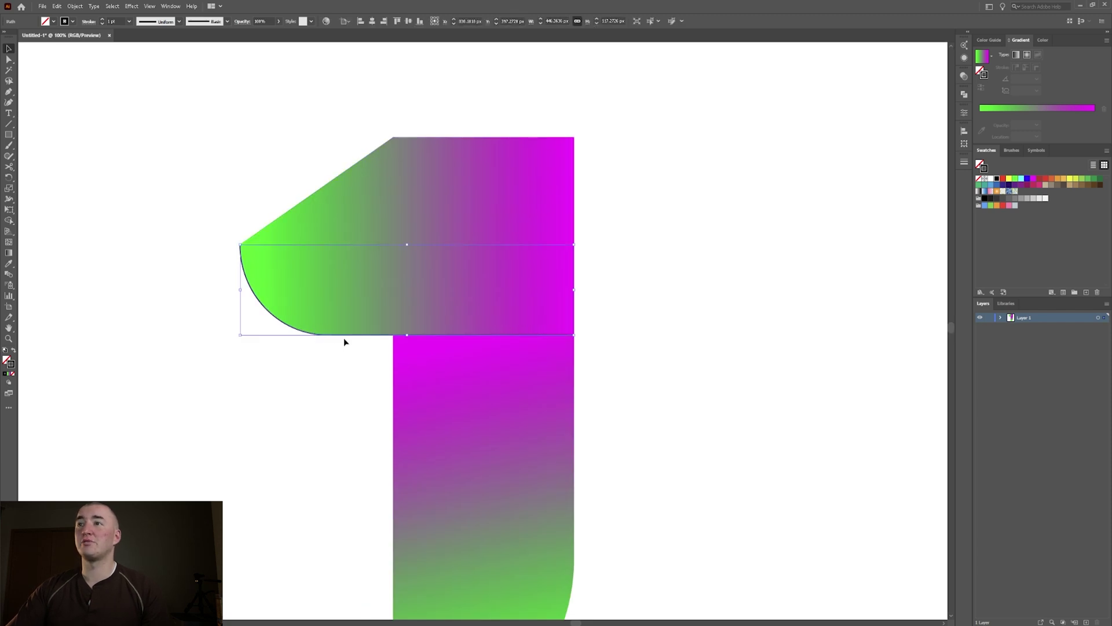
pyautogui.click(982, 56)
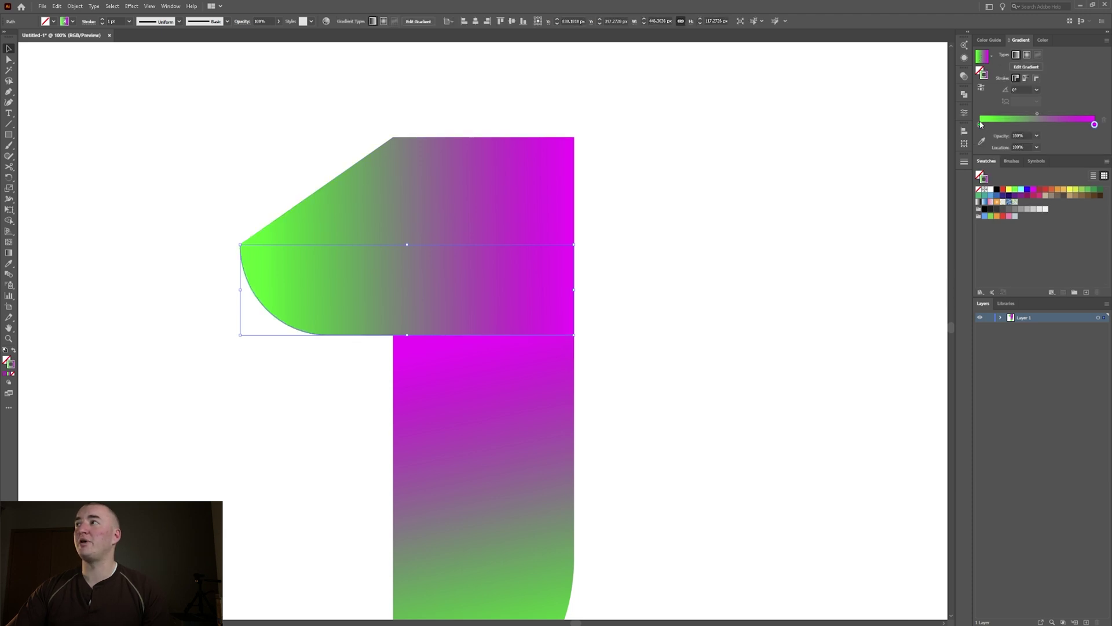
# Make the flag line's stroke gradient run magenta, green, magenta, with the green stop placed at about 53%
pyautogui.moveTo(982, 127)
pyautogui.mouseDown()
pyautogui.moveTo(1089, 126)
pyautogui.moveTo(976, 128)
pyautogui.moveTo(988, 127)
pyautogui.moveTo(979, 114)
pyautogui.mouseUp()
pyautogui.click(981, 141)
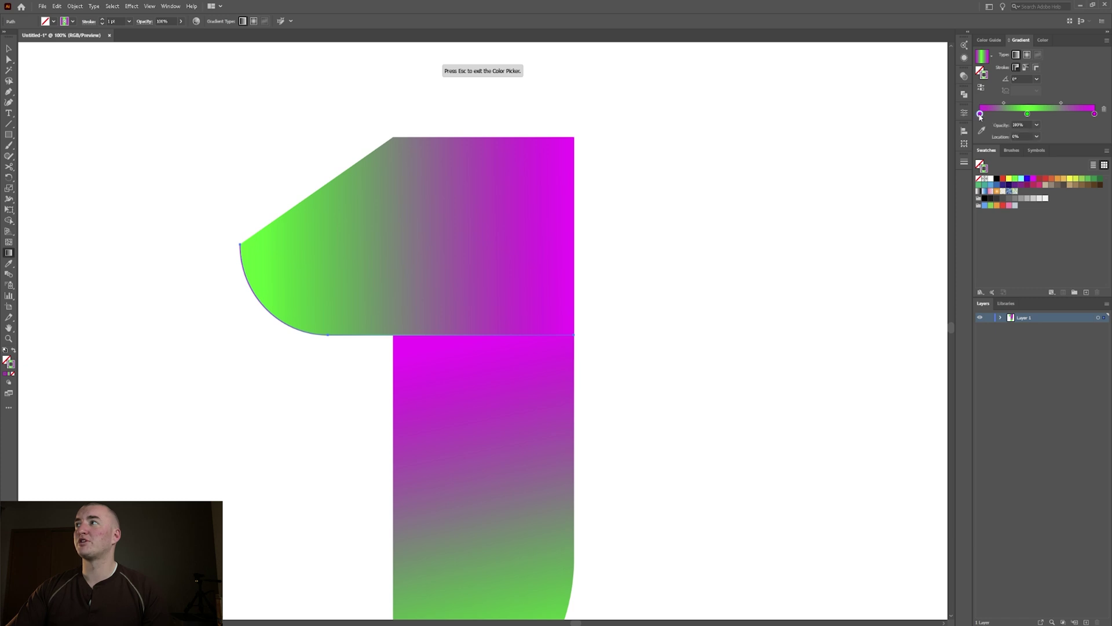
pyautogui.click(1031, 180)
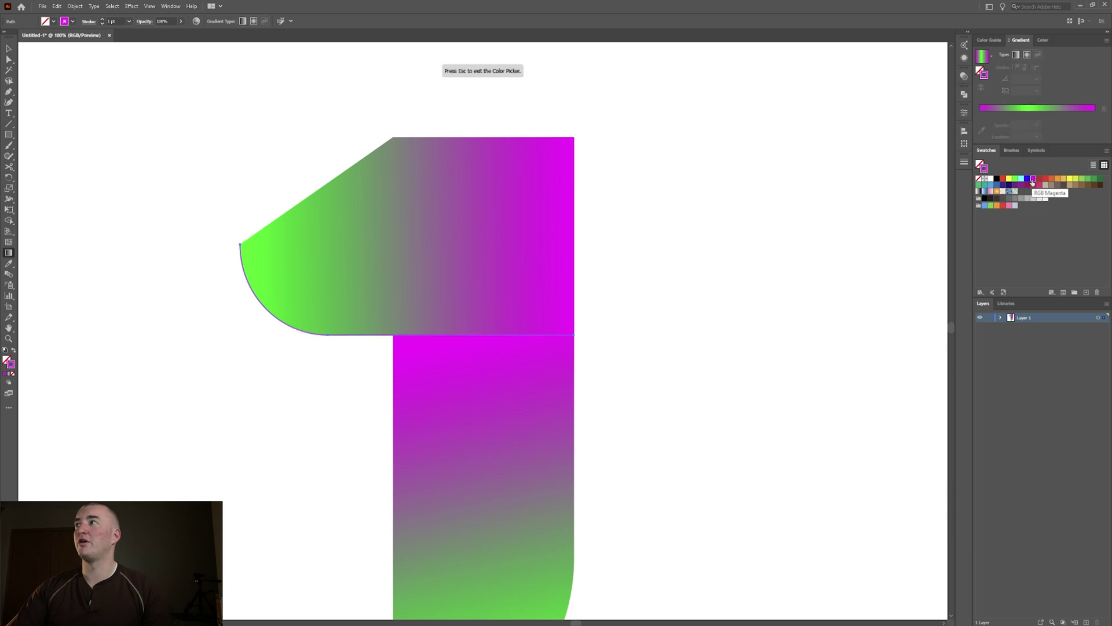
pyautogui.click(982, 109)
pyautogui.doubleClick(980, 114)
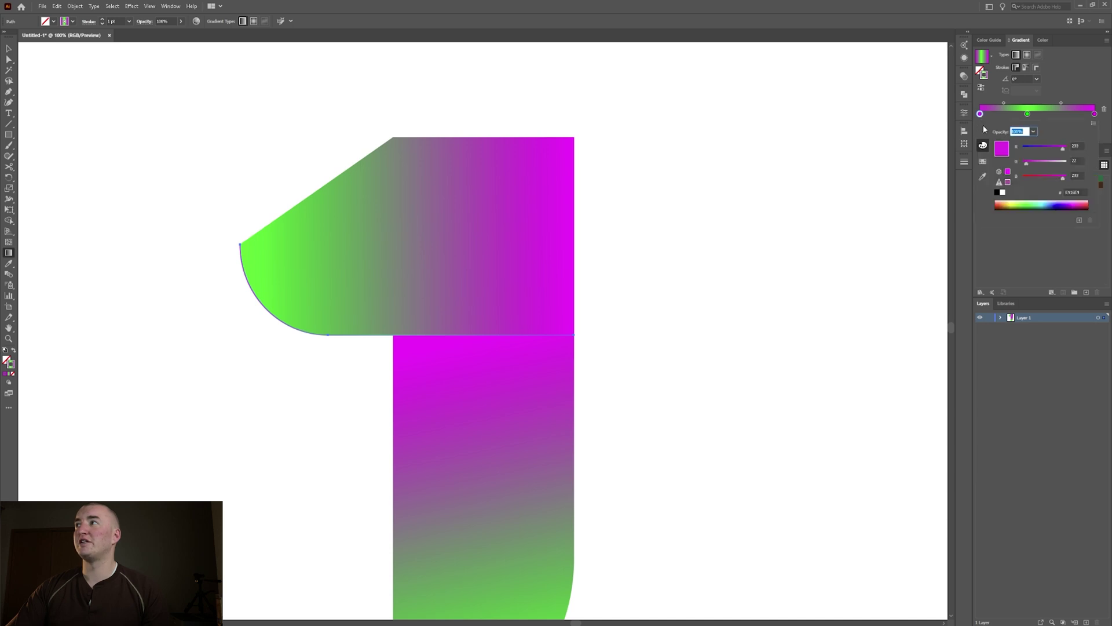
pyautogui.click(982, 161)
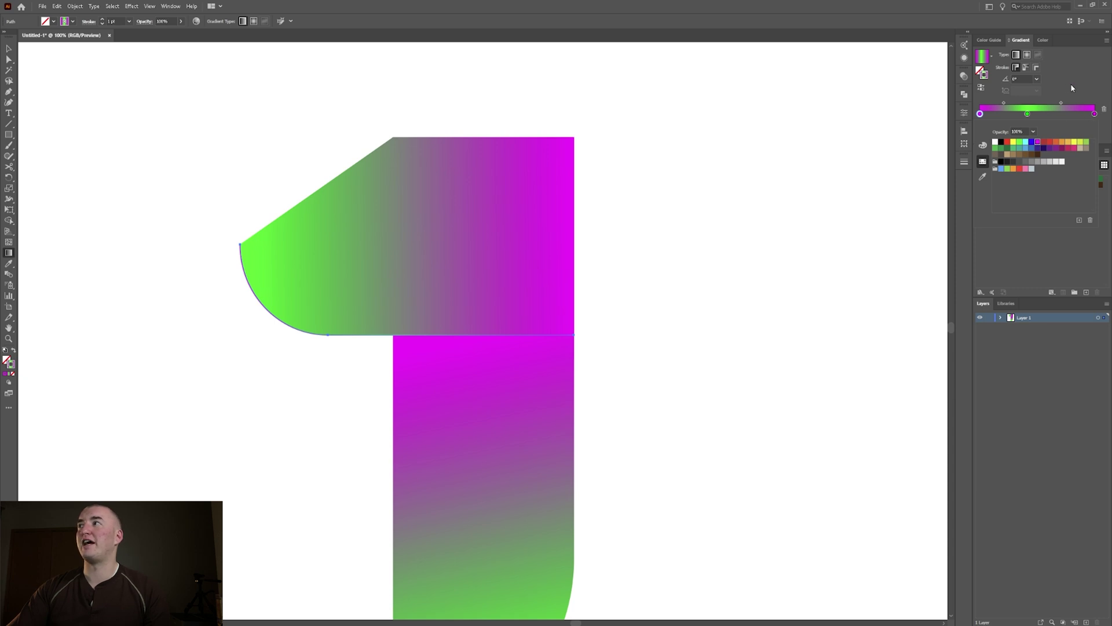
pyautogui.moveTo(1027, 114); pyautogui.dragTo(1057, 104)
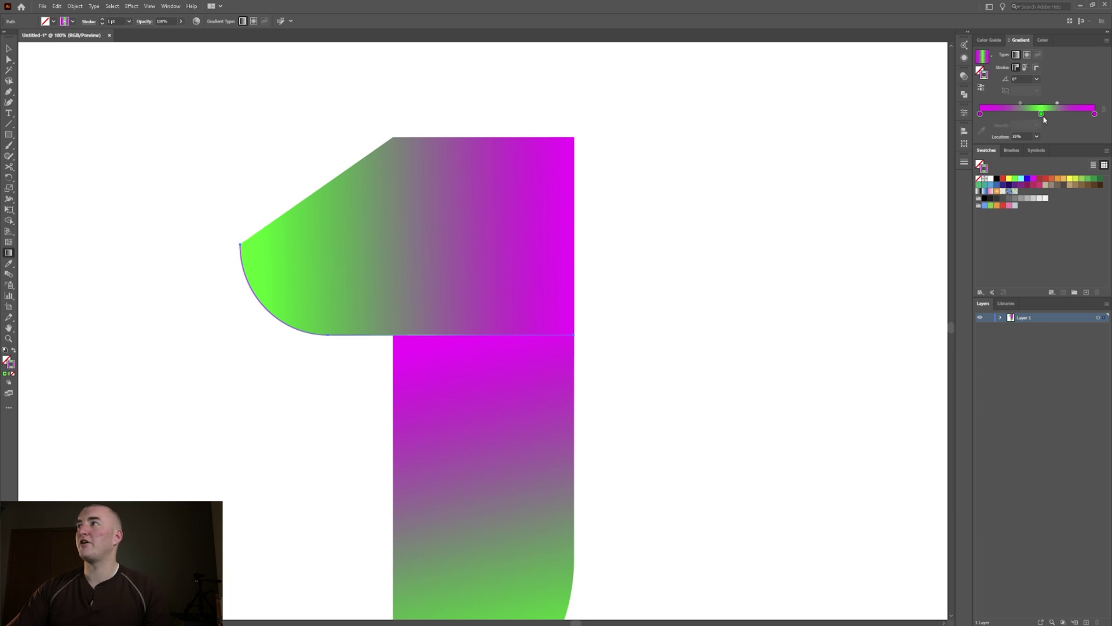
# Switch the gradient's green stop to HSB and lower its saturation to about half for a paler green
pyautogui.doubleClick(1041, 114)
pyautogui.click(983, 144)
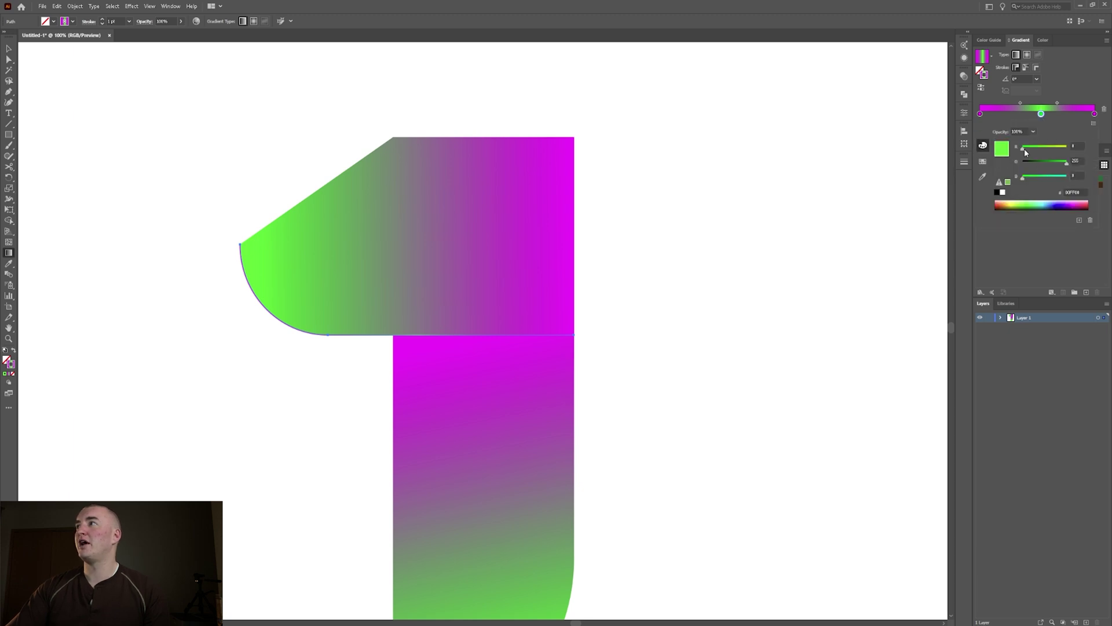
pyautogui.click(1091, 124)
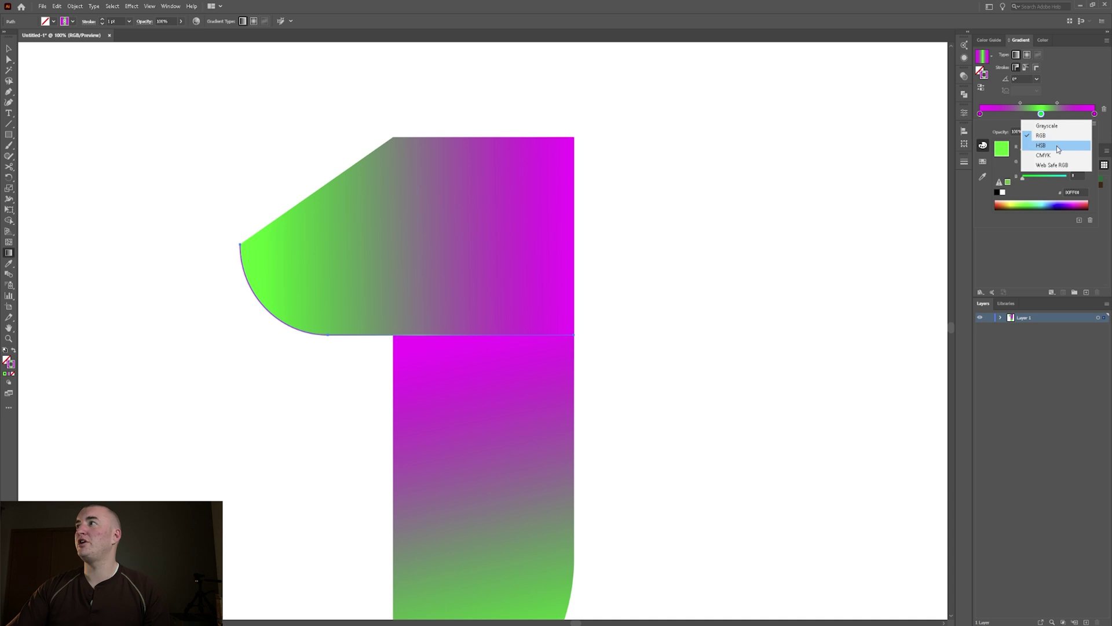
pyautogui.click(1057, 145)
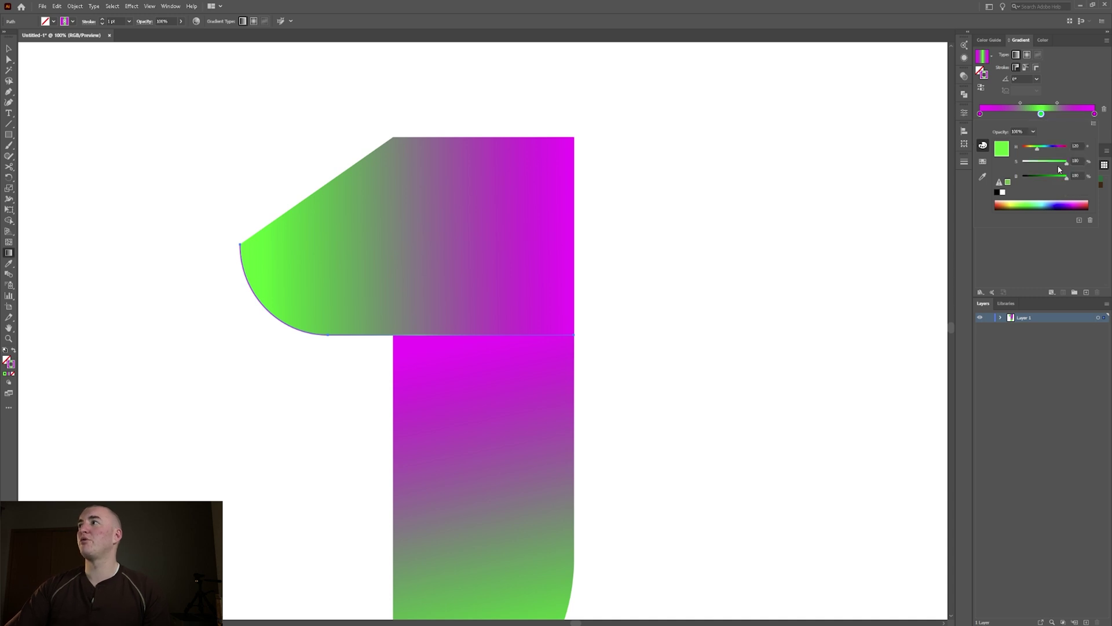
pyautogui.moveTo(1059, 169); pyautogui.dragTo(1044, 165)
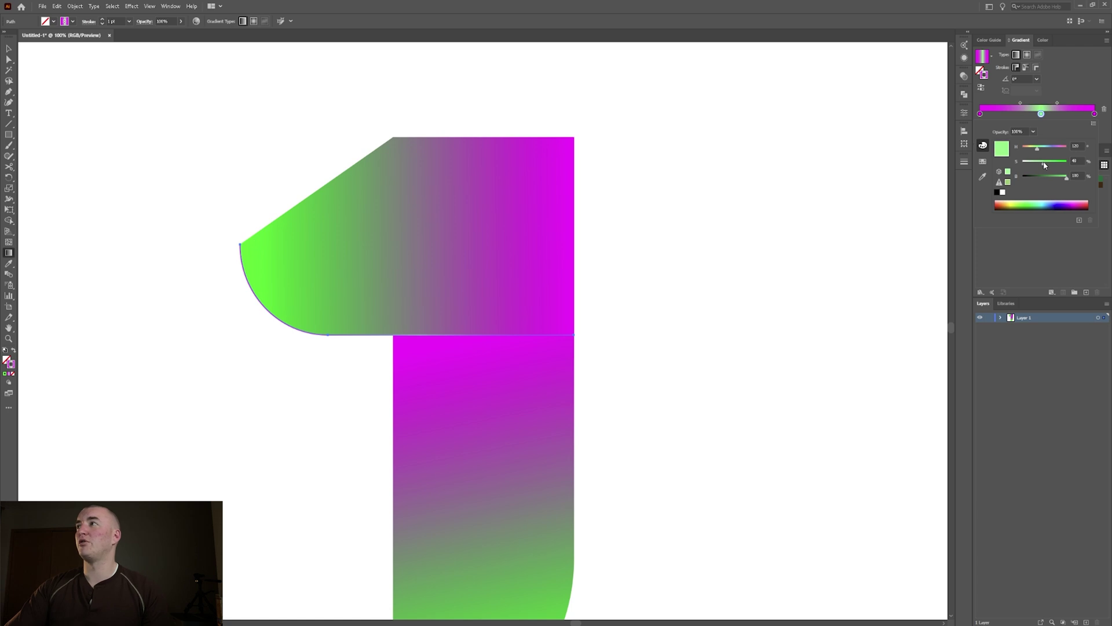
pyautogui.click(1079, 90)
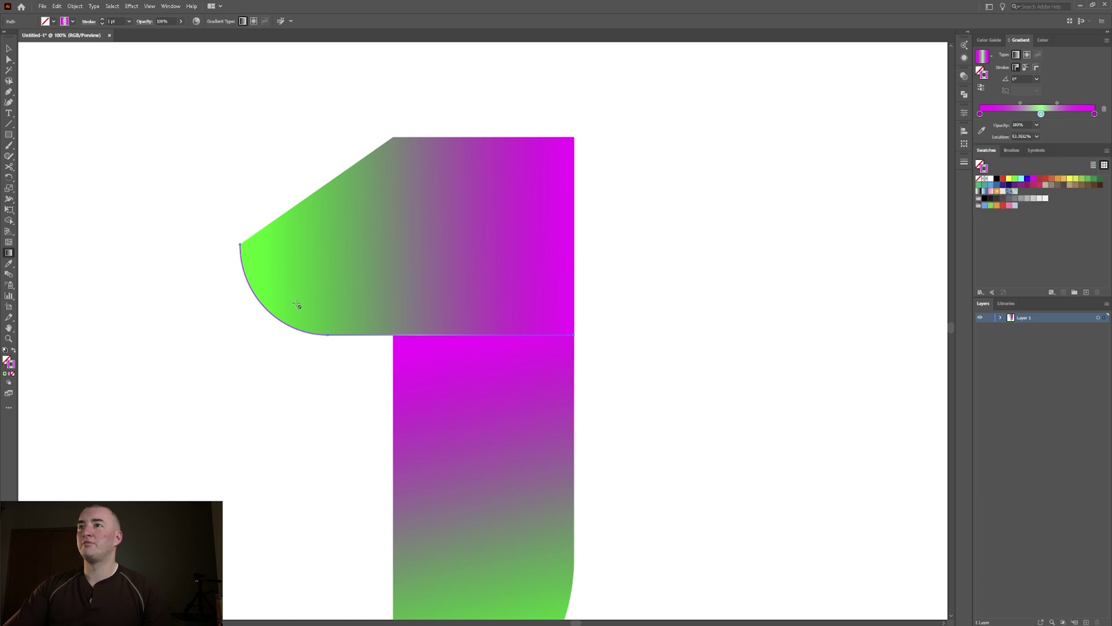
# Increase the stroke weight of the flag's lower-edge line to 9 pt
pyautogui.click(103, 21)
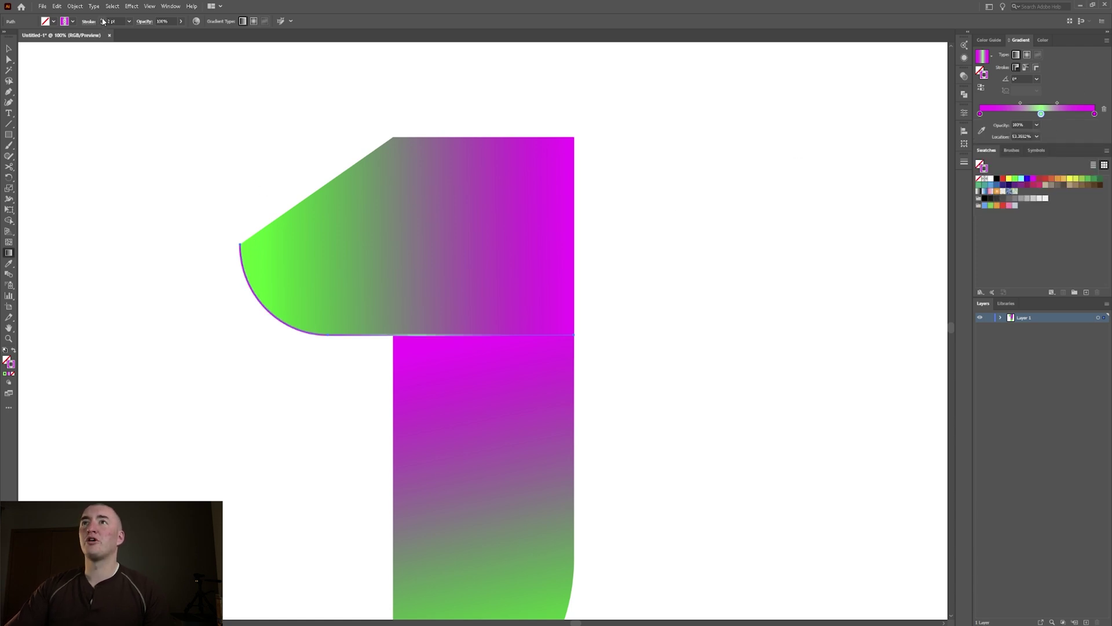
pyautogui.click(102, 20)
pyautogui.click(102, 20)
pyautogui.click(103, 20)
pyautogui.click(103, 20)
pyautogui.click(102, 20)
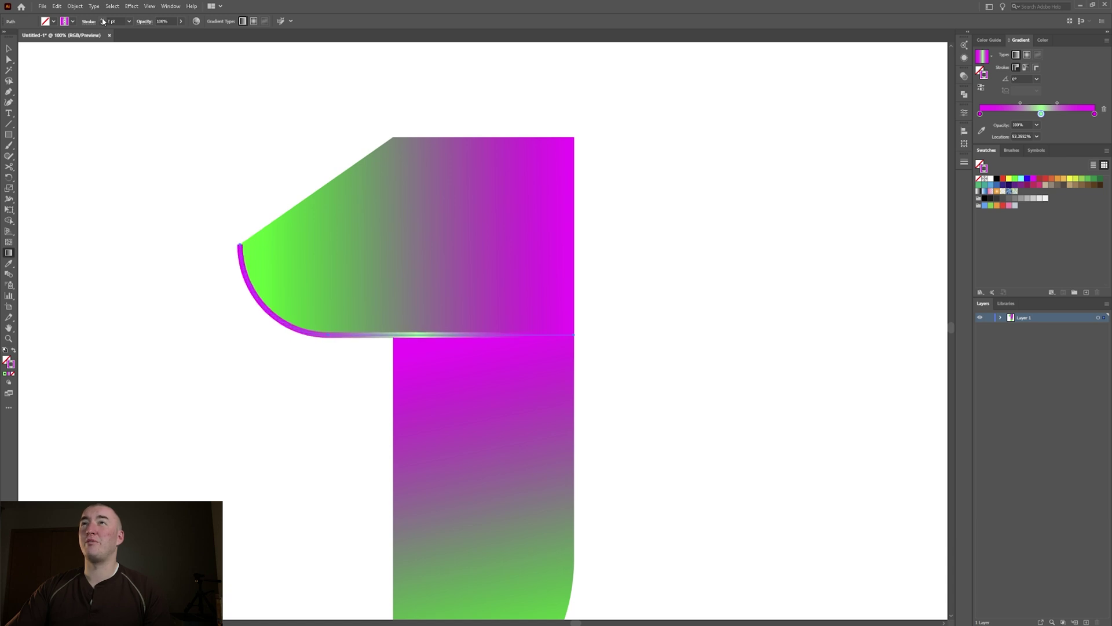
pyautogui.click(102, 20)
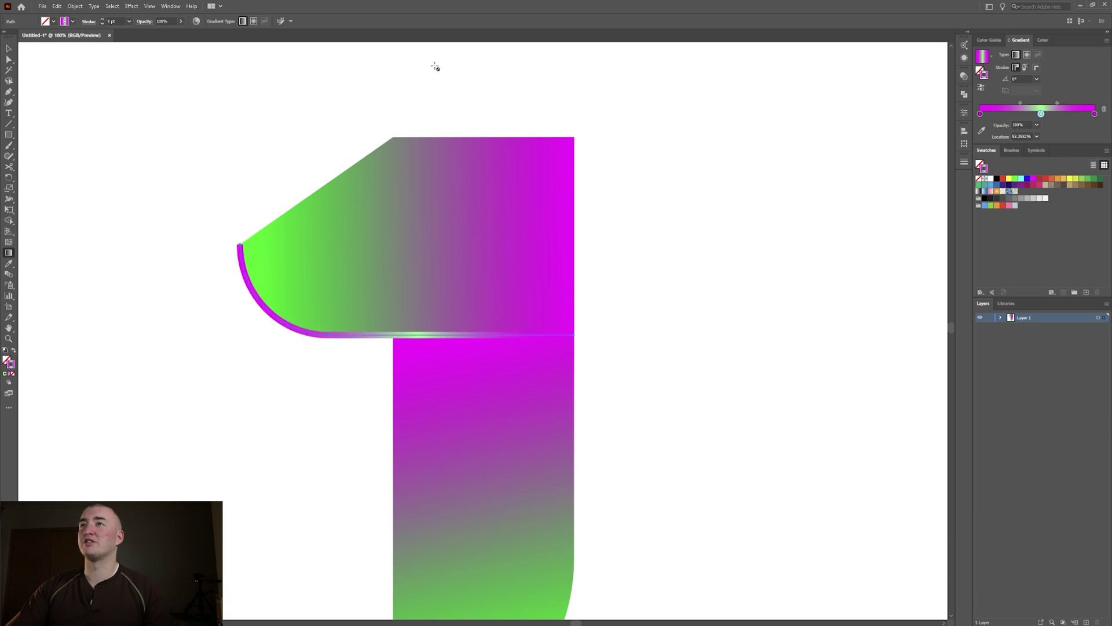
# Apply the lens-shaped width profile, tapered at both ends, to the flag's lower-edge stroke and deselect it
pyautogui.click(963, 111)
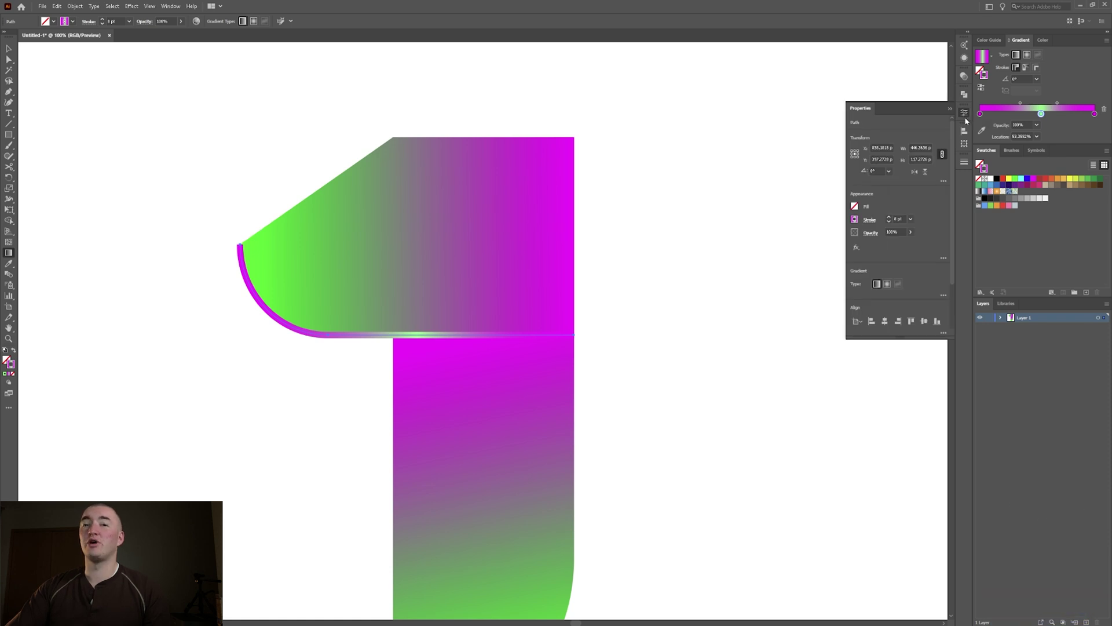
pyautogui.click(170, 7)
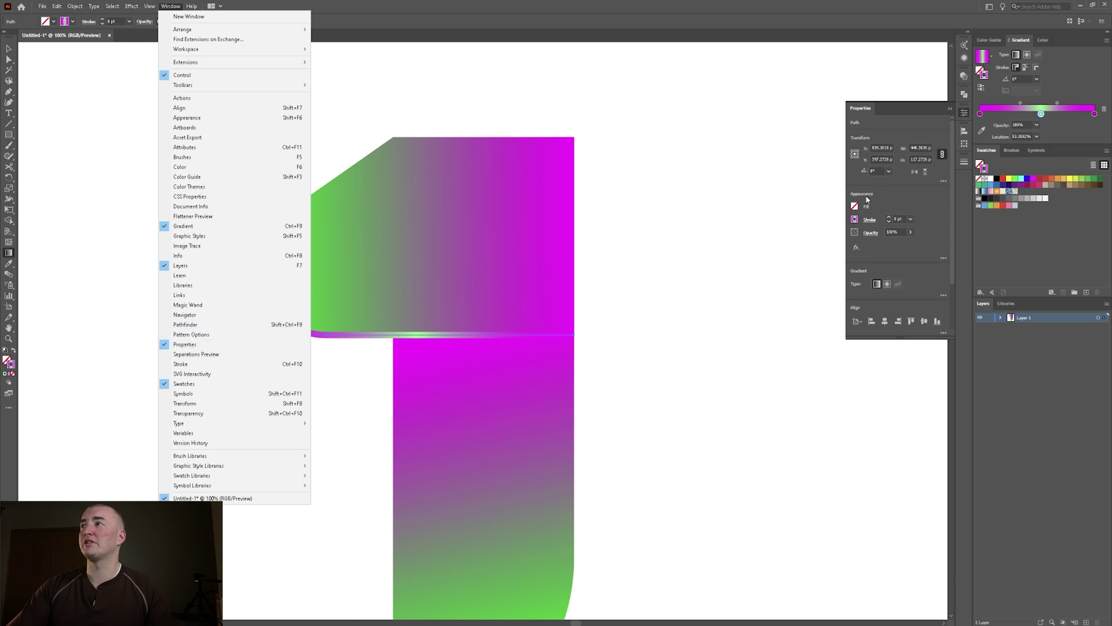
pyautogui.click(865, 224)
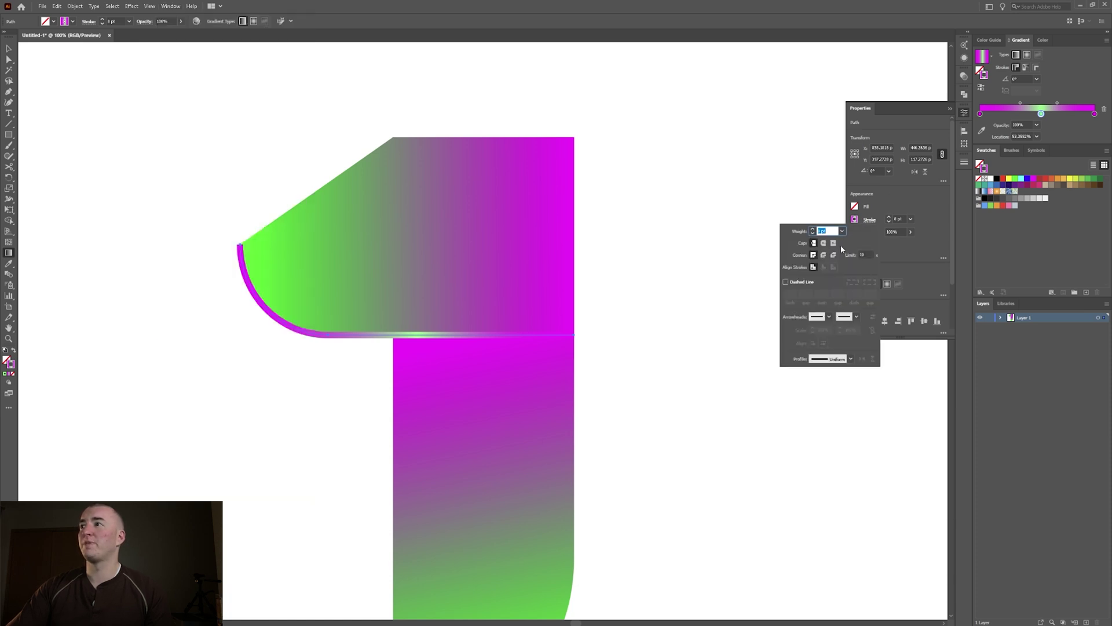
pyautogui.click(830, 359)
pyautogui.click(832, 387)
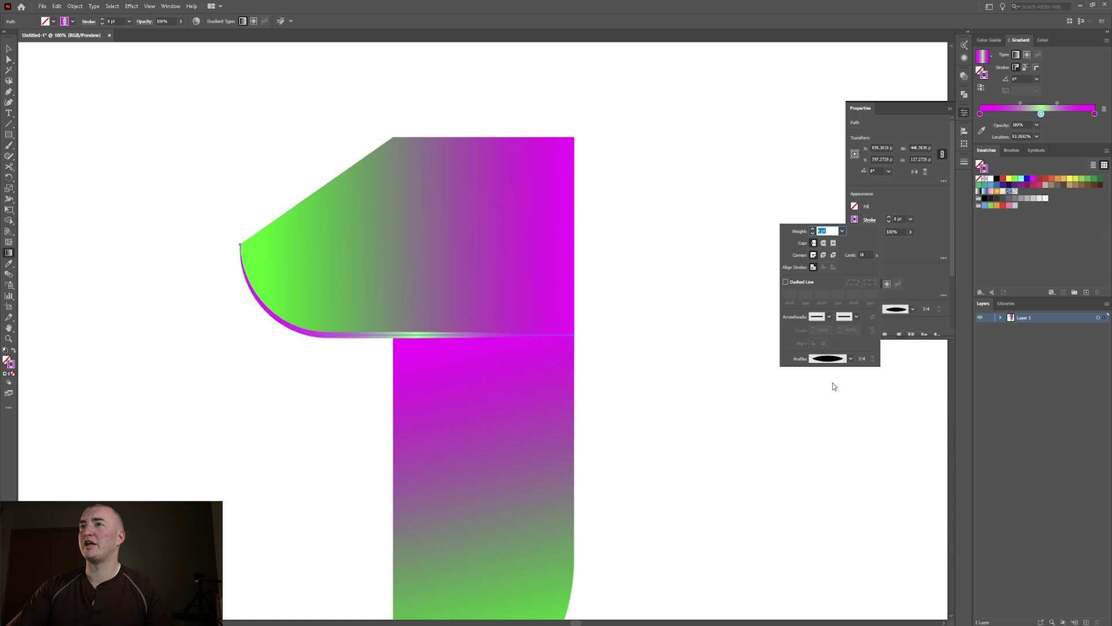
pyautogui.click(641, 293)
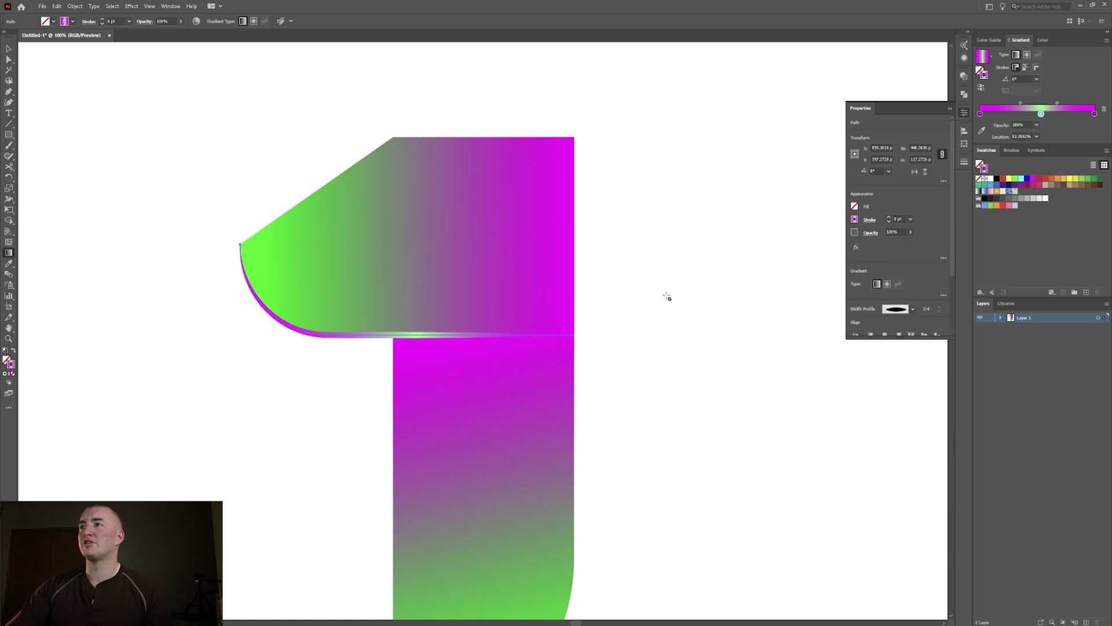
pyautogui.press('v')
pyautogui.click(627, 289)
pyautogui.scroll(1, 632, 268)
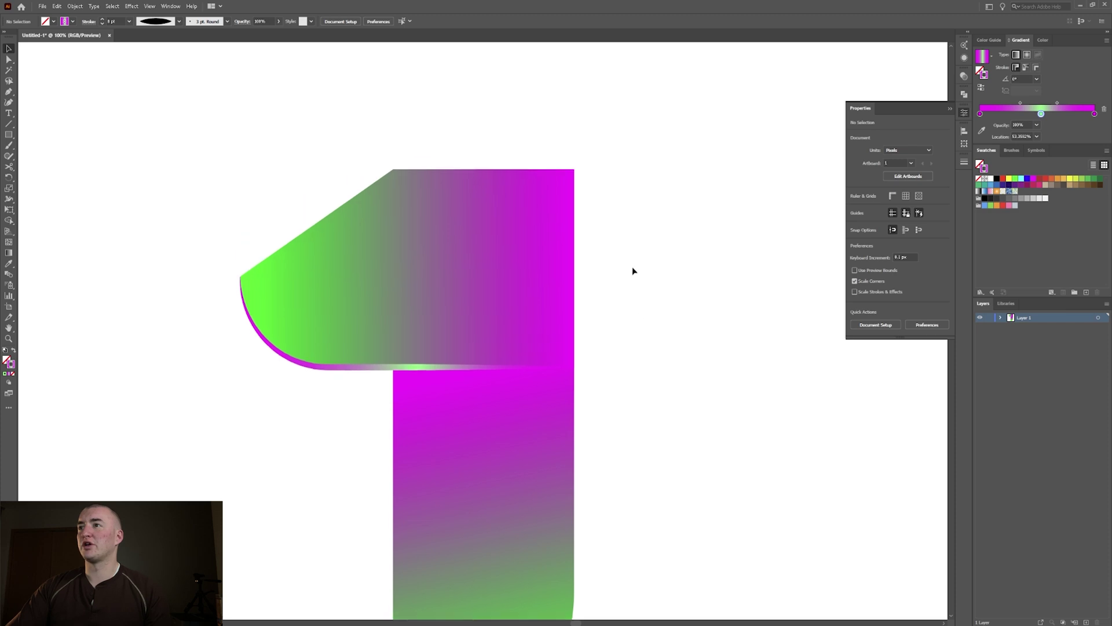
pyautogui.scroll(-2, 630, 268)
pyautogui.scroll(-1, 397, 293)
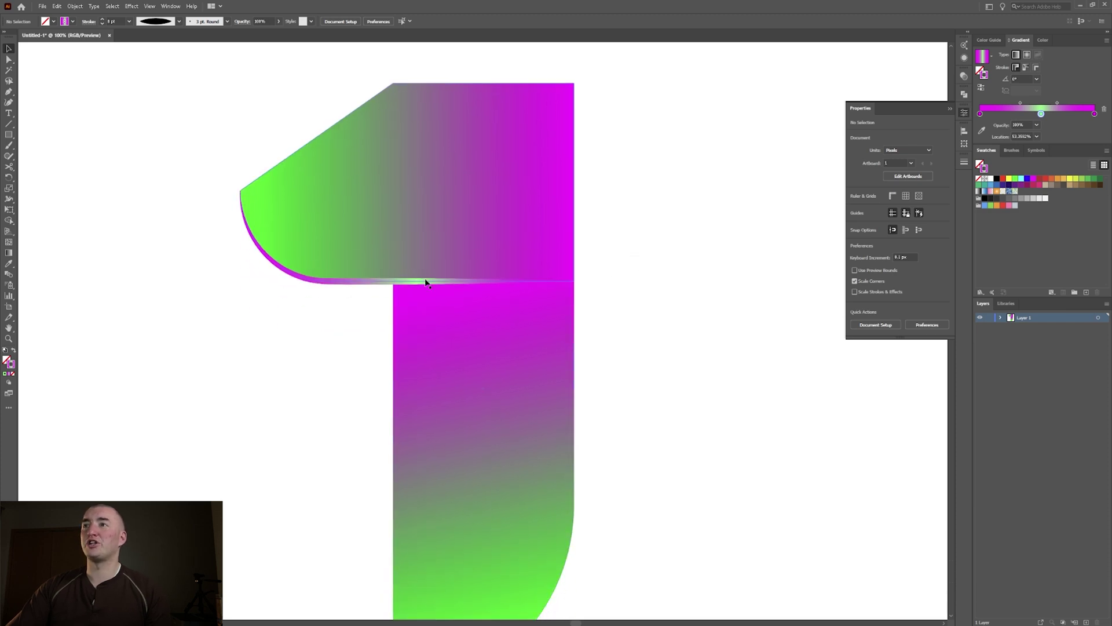
pyautogui.scroll(-2, 541, 284)
pyautogui.scroll(1, 591, 311)
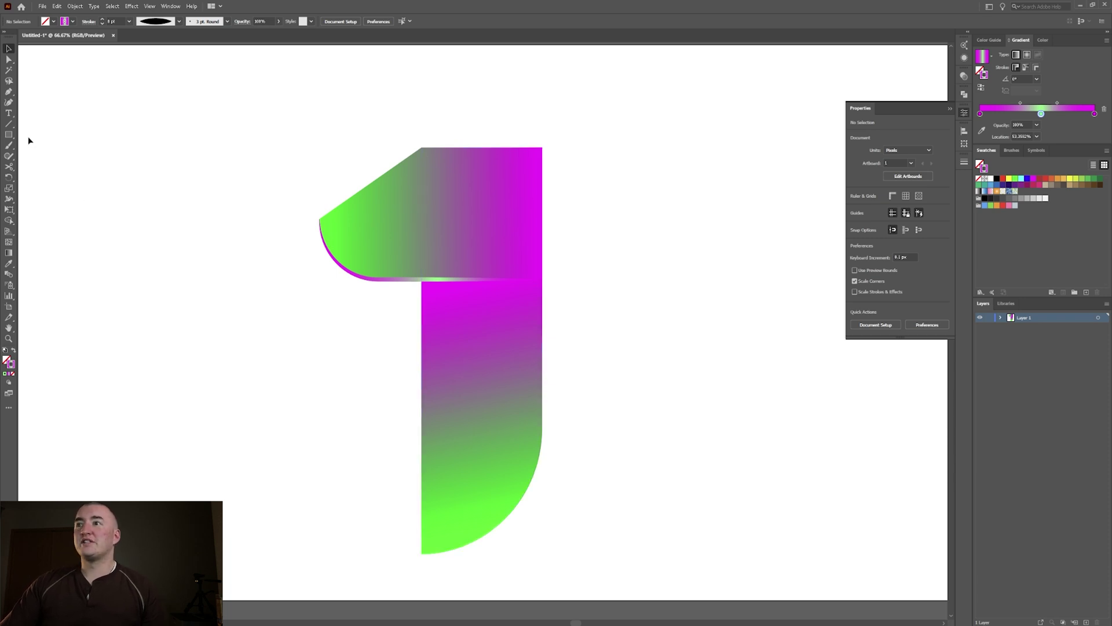
# Draw a curve with the Pen tool from the stem's bottom-left corner, arching up to its right edge above the rounded corner
pyautogui.click(9, 91)
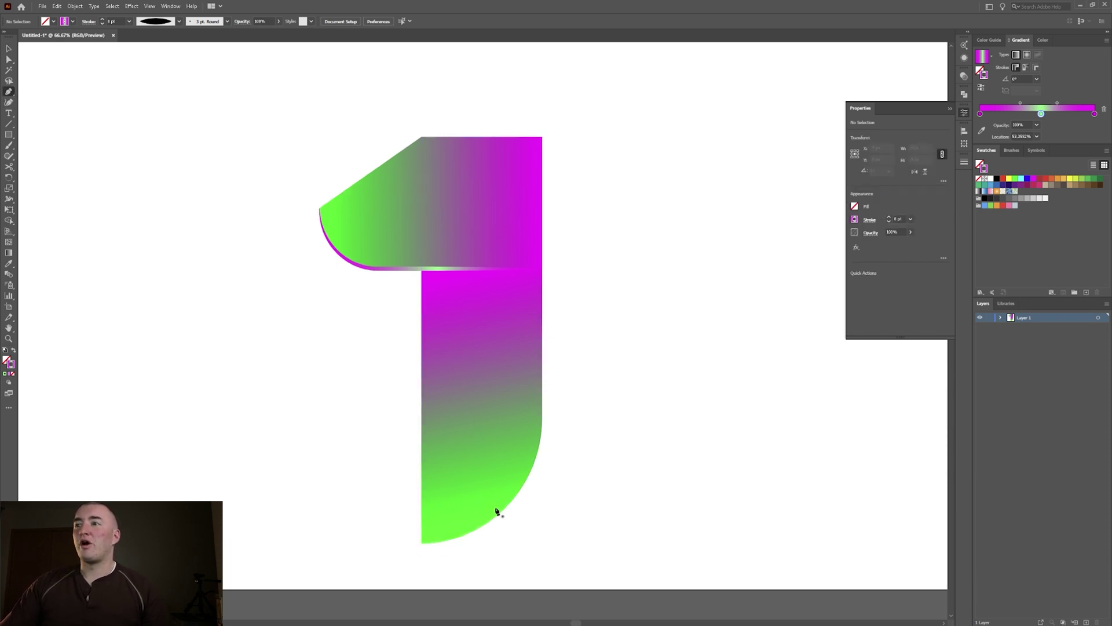
pyautogui.scroll(2, 487, 504)
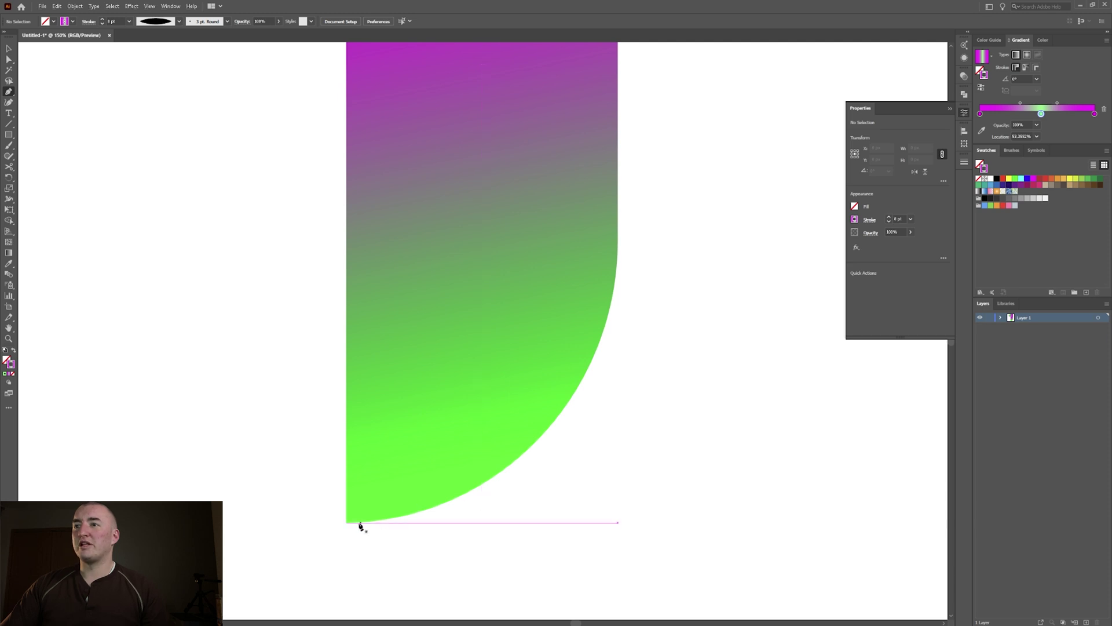
pyautogui.click(346, 523)
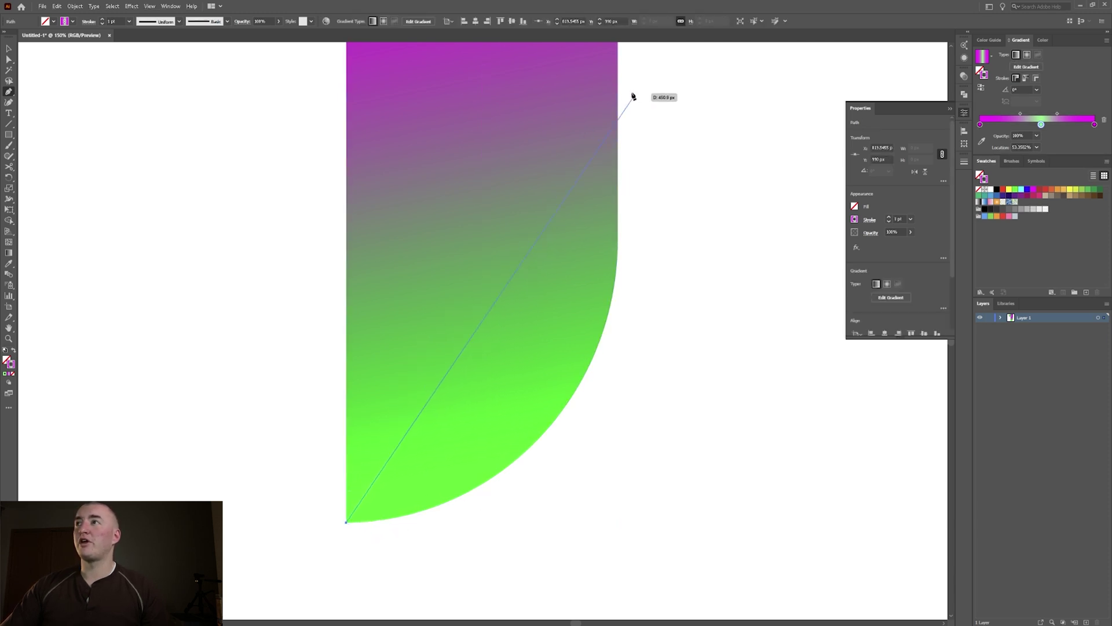
pyautogui.moveTo(619, 101); pyautogui.dragTo(916, 91)
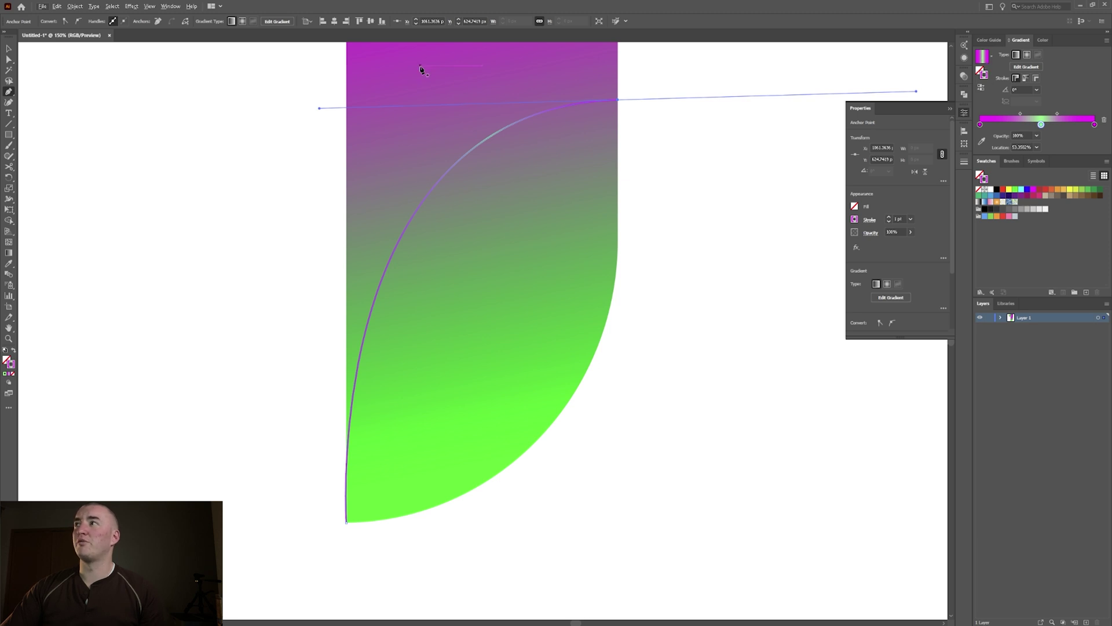
# Move the green stop of the stem curve's stroke gradient to about 30% and raise the stroke weight to 9 pt
pyautogui.moveTo(1042, 127); pyautogui.dragTo(1027, 127)
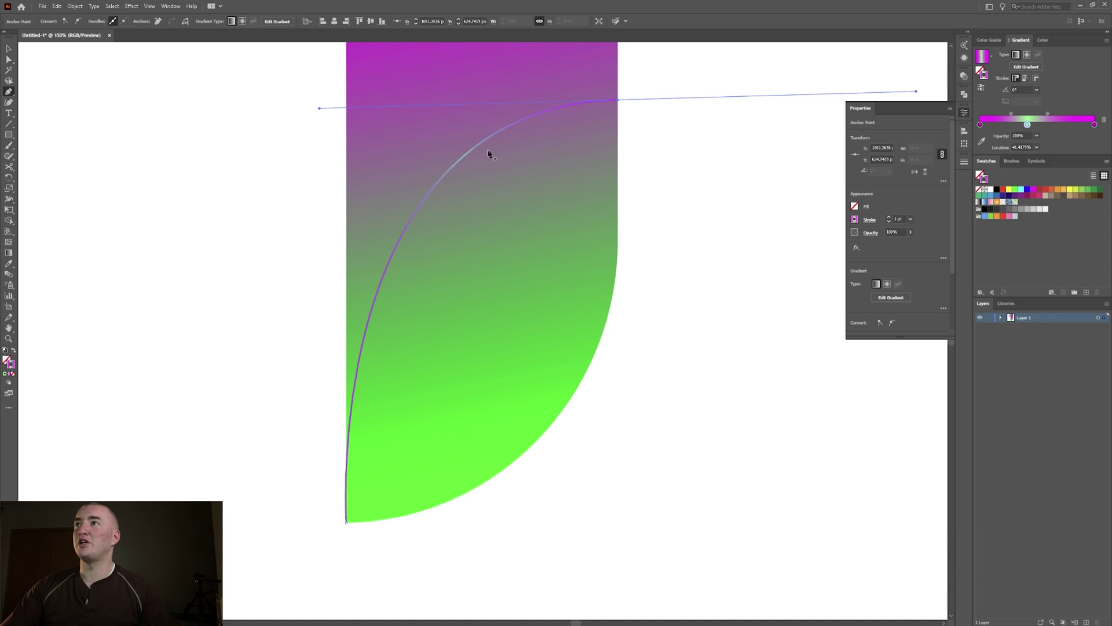
pyautogui.moveTo(1026, 127); pyautogui.dragTo(1014, 126)
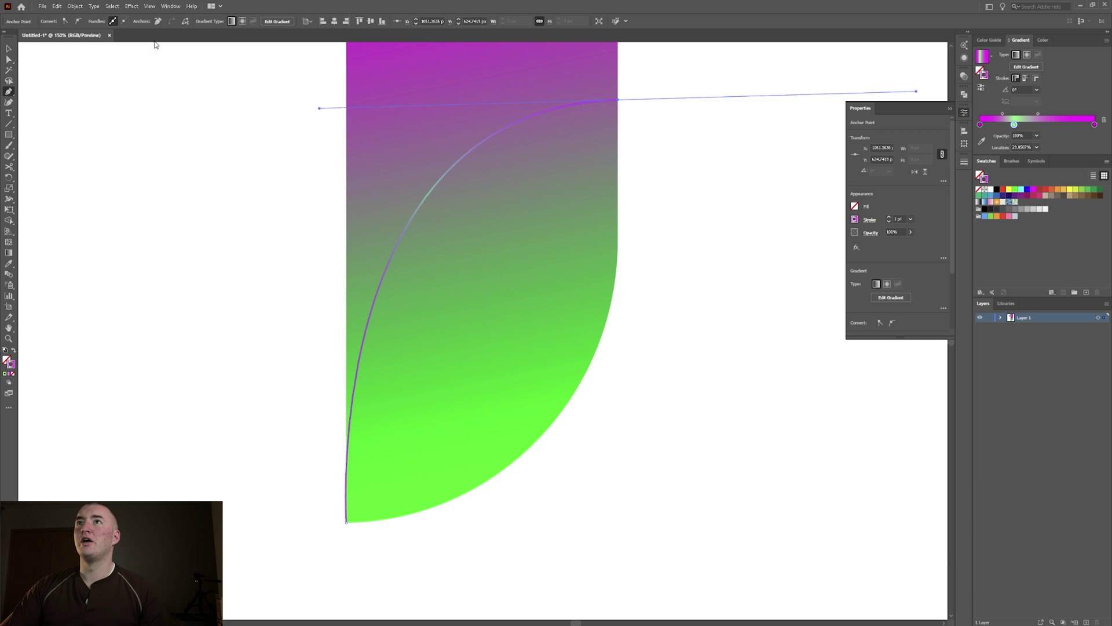
pyautogui.click(888, 216)
pyautogui.click(889, 216)
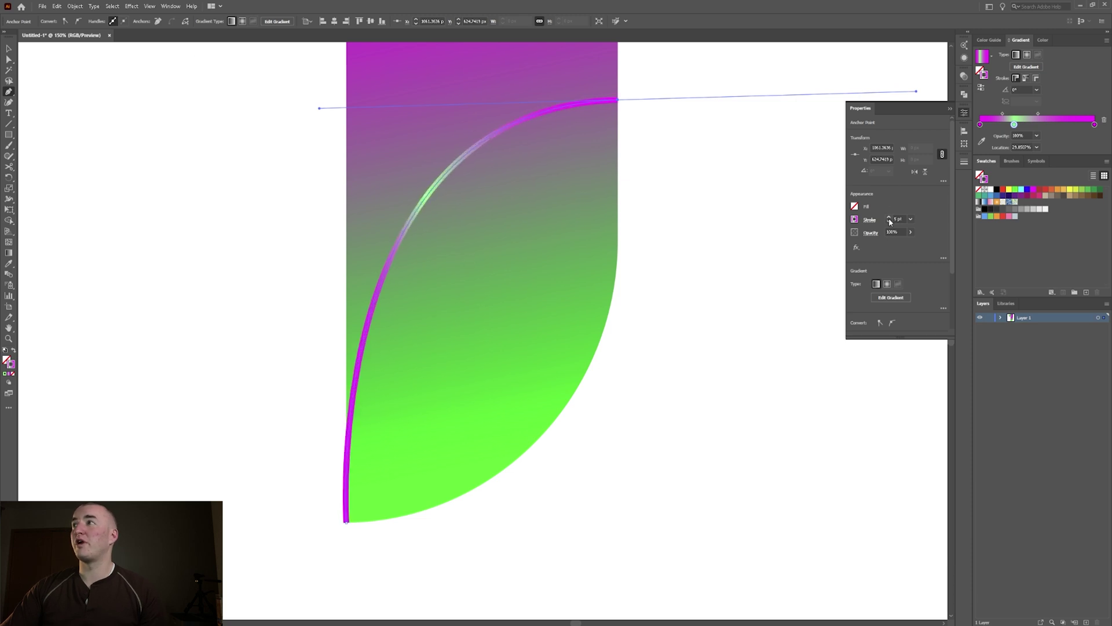
pyautogui.click(889, 217)
pyautogui.click(889, 217)
pyautogui.click(889, 216)
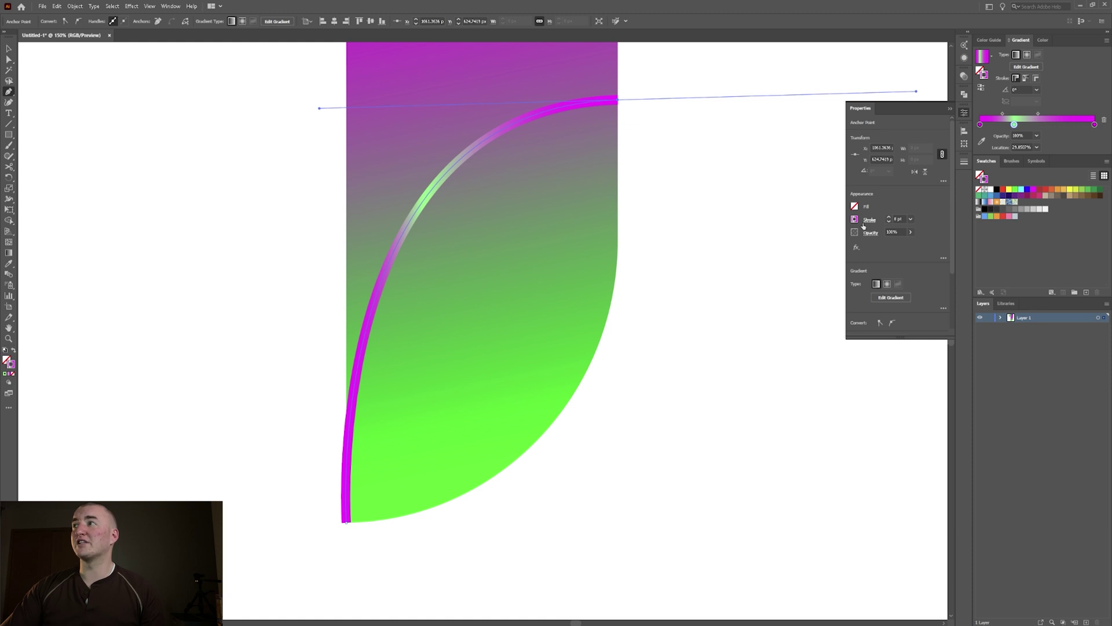
# Give the stem curve's stroke the lens-shaped width profile, tapered at both ends, and deselect it
pyautogui.click(870, 220)
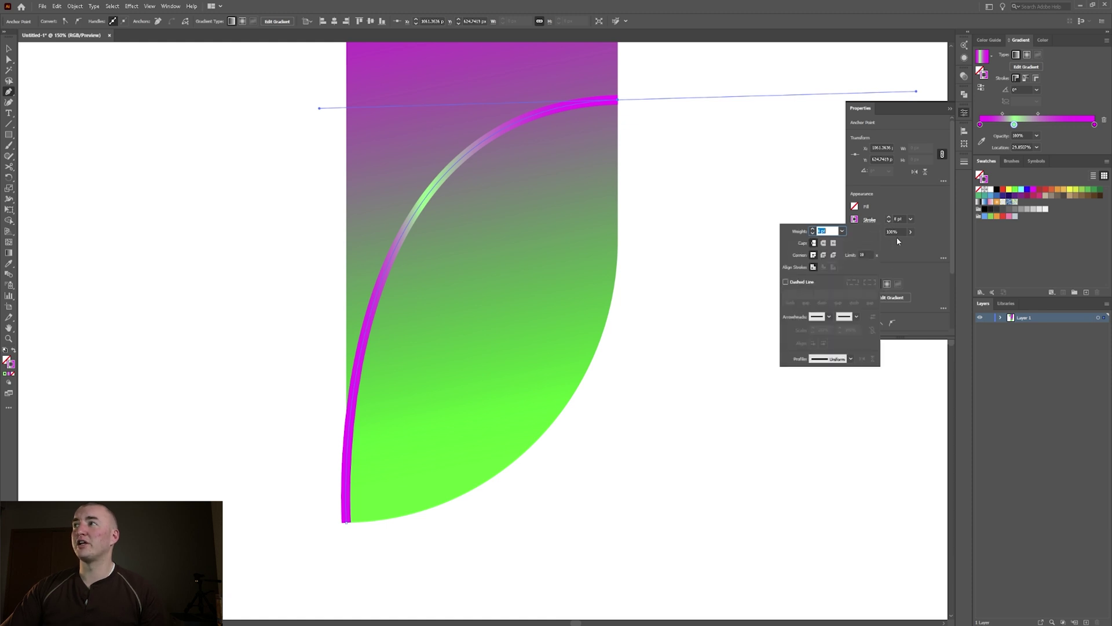
pyautogui.click(850, 359)
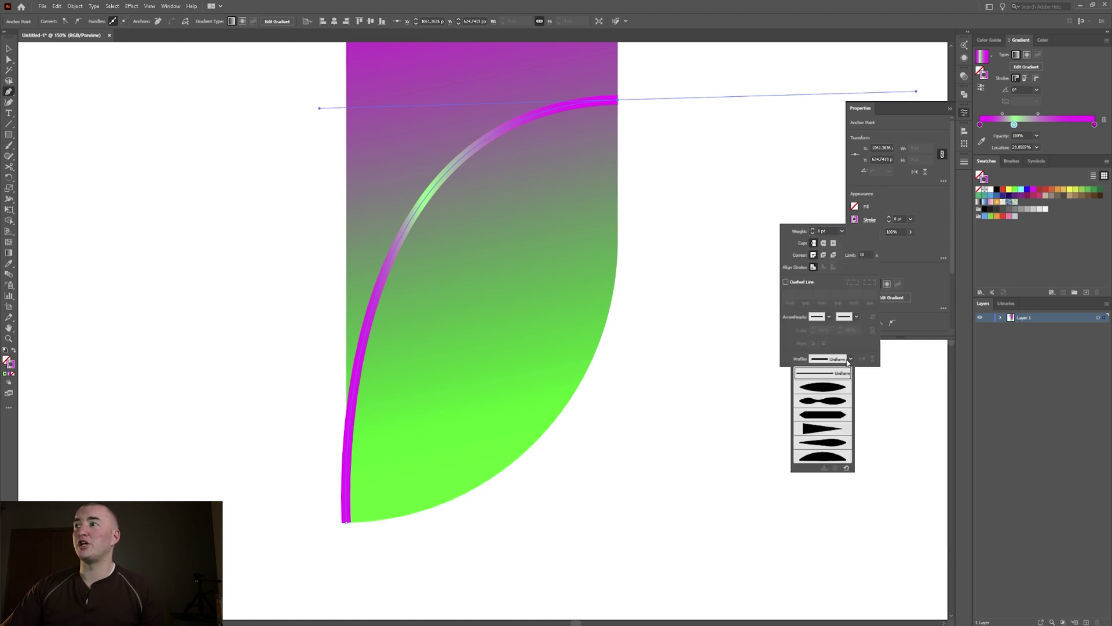
pyautogui.click(824, 389)
pyautogui.click(721, 232)
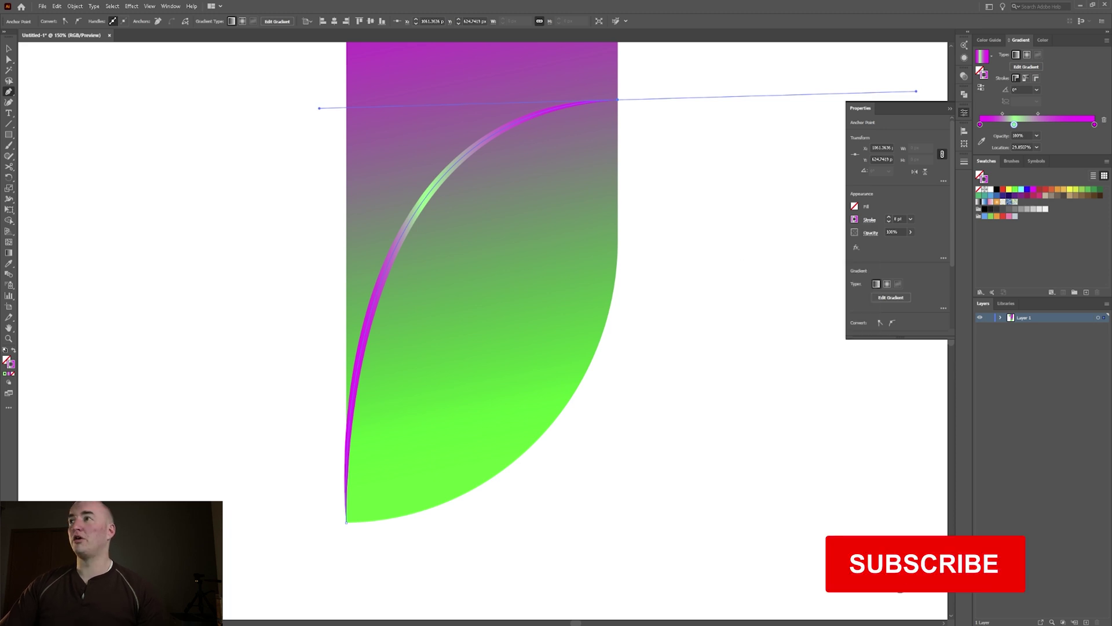
pyautogui.press('v')
pyautogui.click(718, 196)
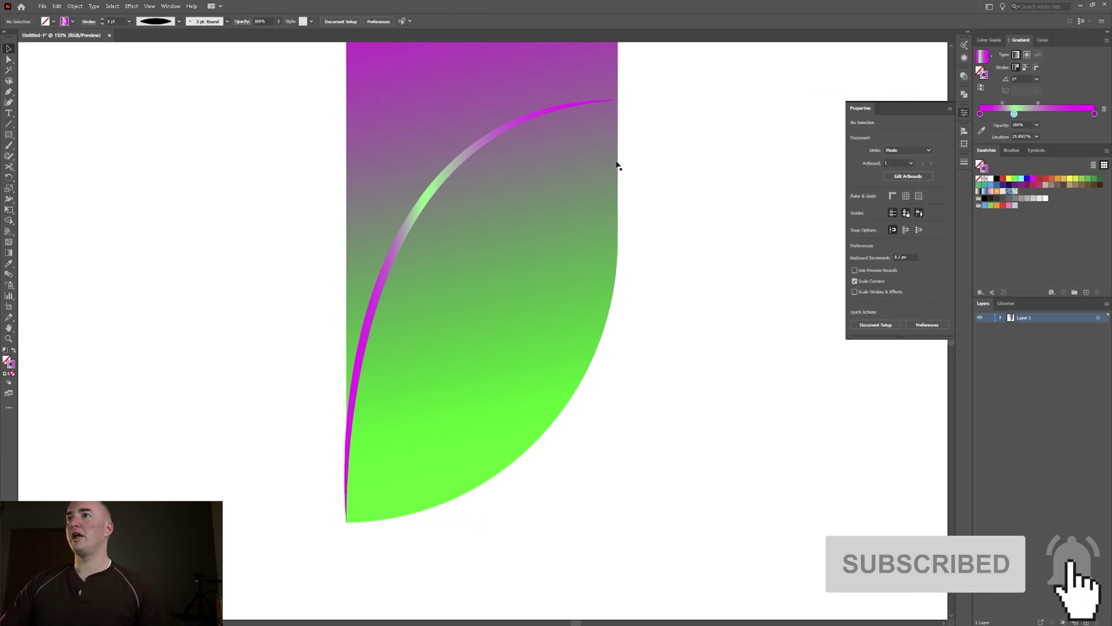
pyautogui.scroll(2, 617, 164)
pyautogui.scroll(-1, 620, 170)
pyautogui.scroll(2, 561, 159)
pyautogui.scroll(-3, 561, 163)
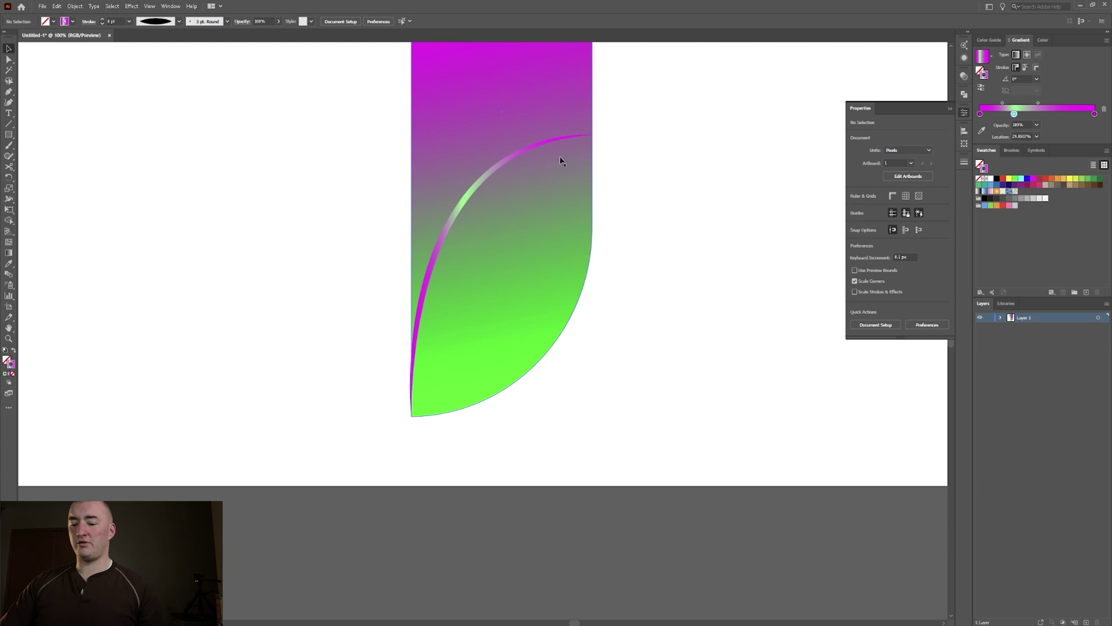
pyautogui.scroll(-1, 562, 164)
# Try to split the stem along its curved line with the Pathfinder Divide operation, and undo it
pyautogui.click(481, 464)
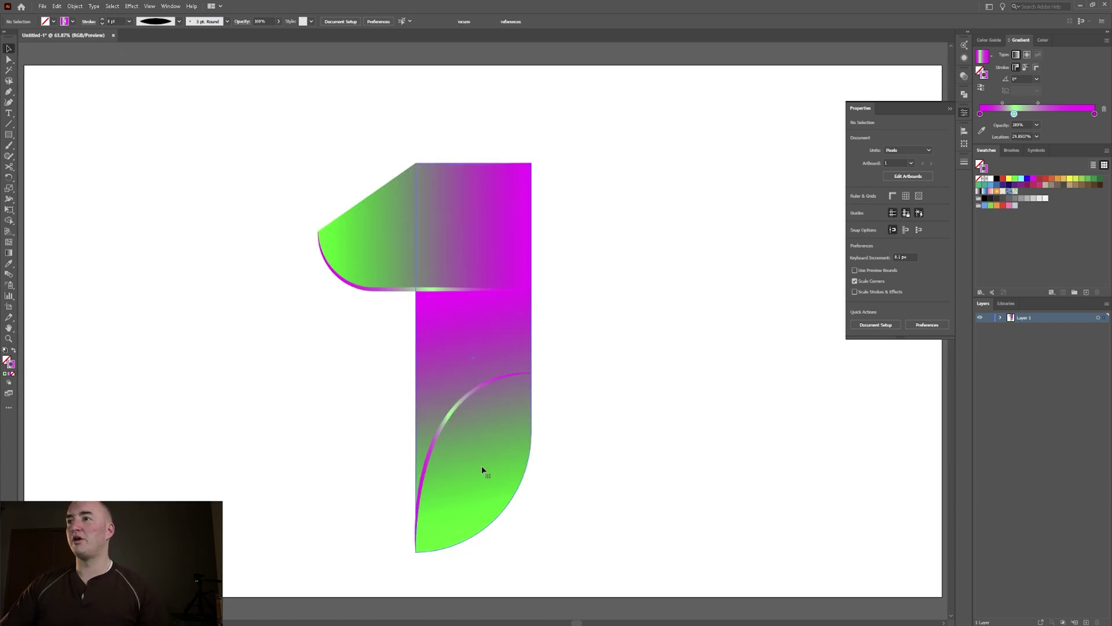
pyautogui.moveTo(582, 447); pyautogui.dragTo(446, 392)
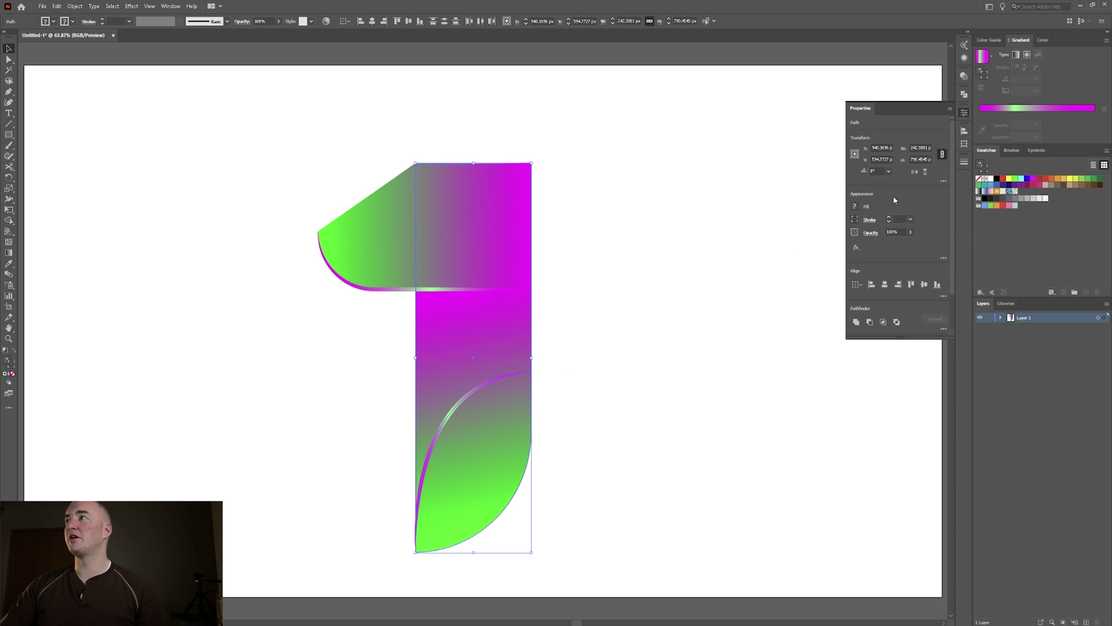
pyautogui.click(963, 94)
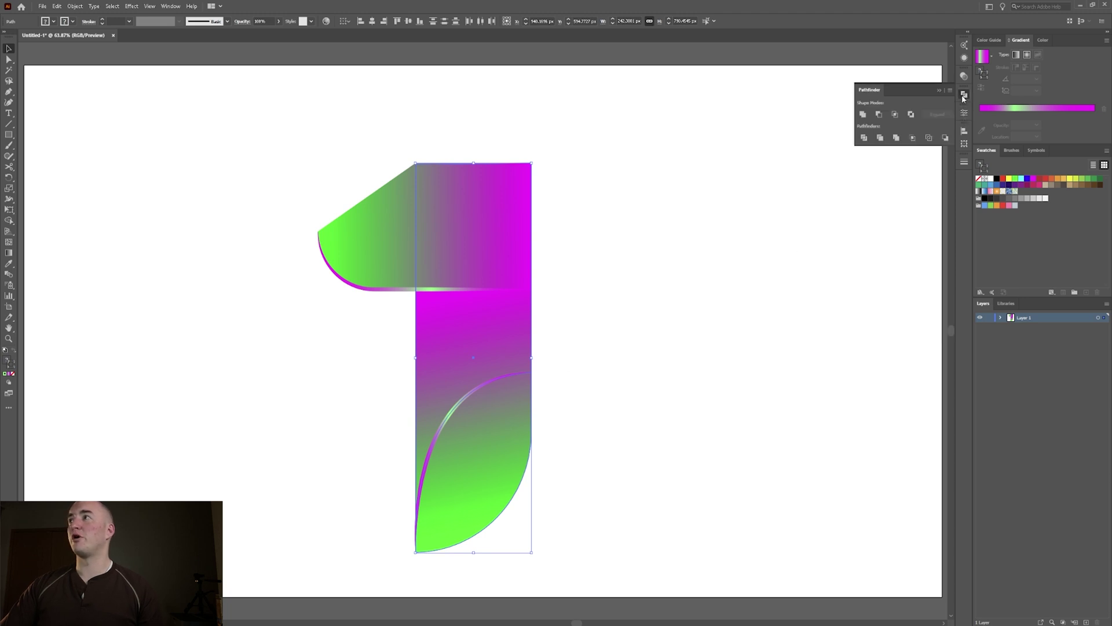
pyautogui.click(863, 138)
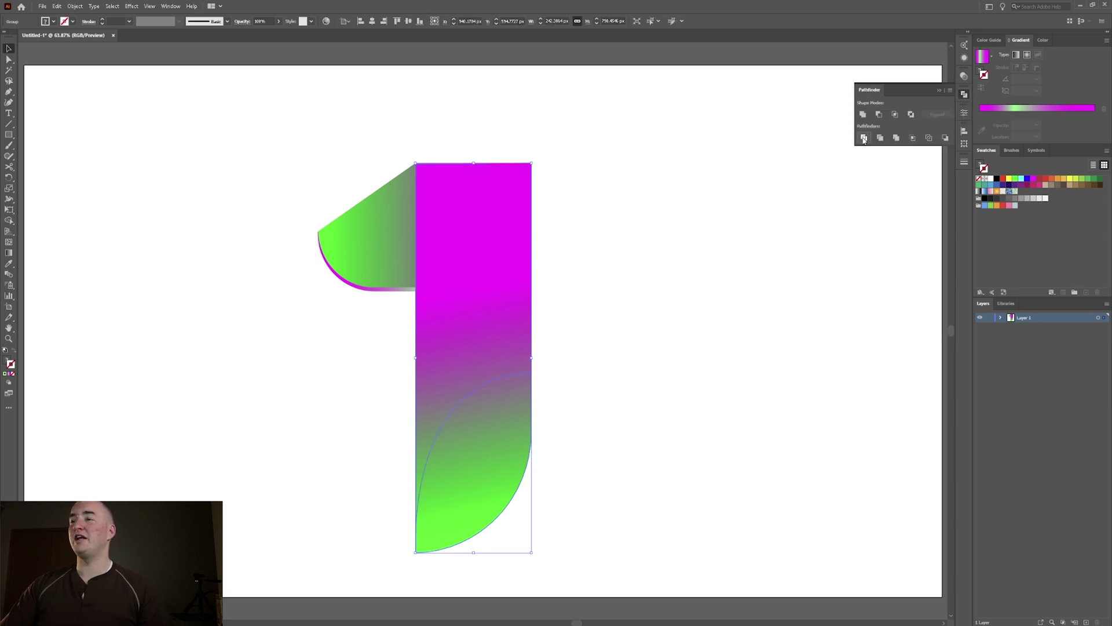
pyautogui.click(603, 328)
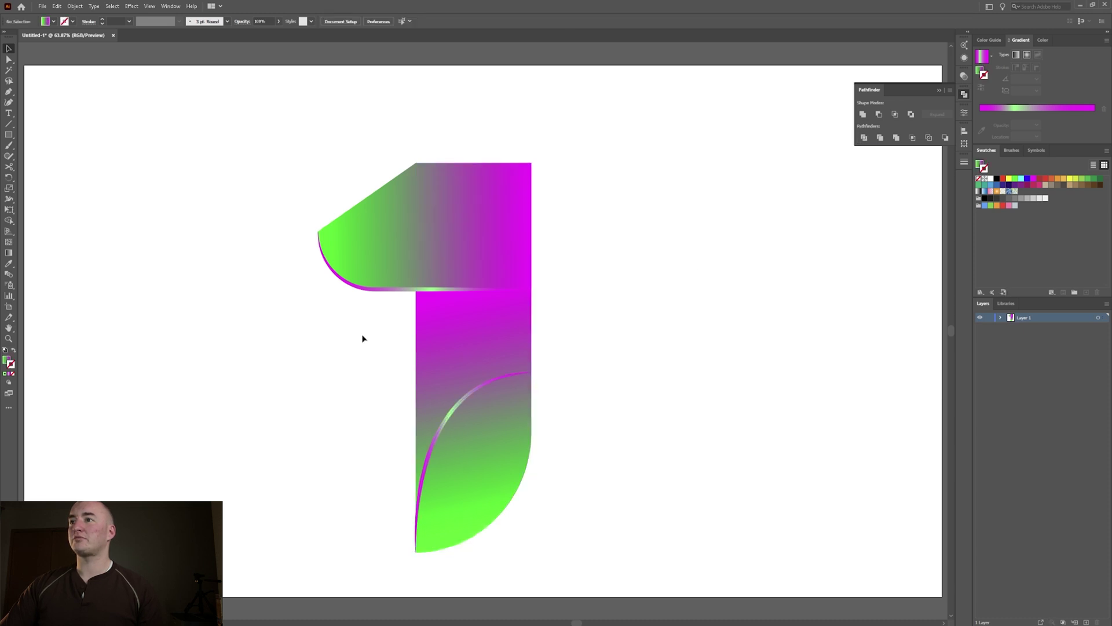
# Try dividing the stem and its curve again and bringing the flag to the front, and undo both
pyautogui.click(475, 357)
pyautogui.rightClick(471, 425)
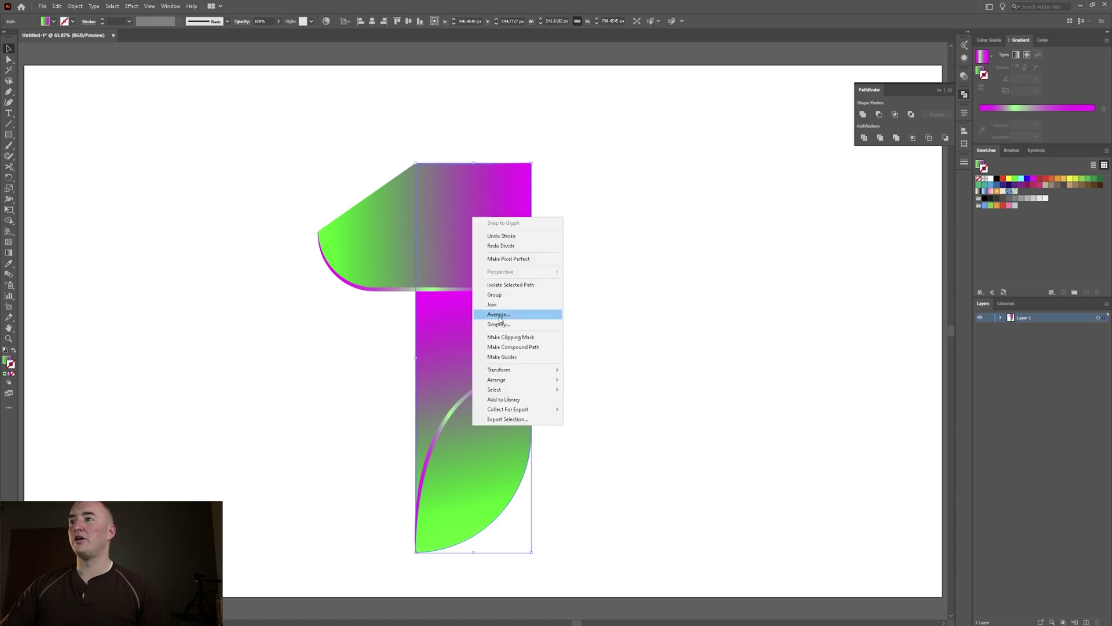
pyautogui.click(585, 384)
pyautogui.click(477, 443)
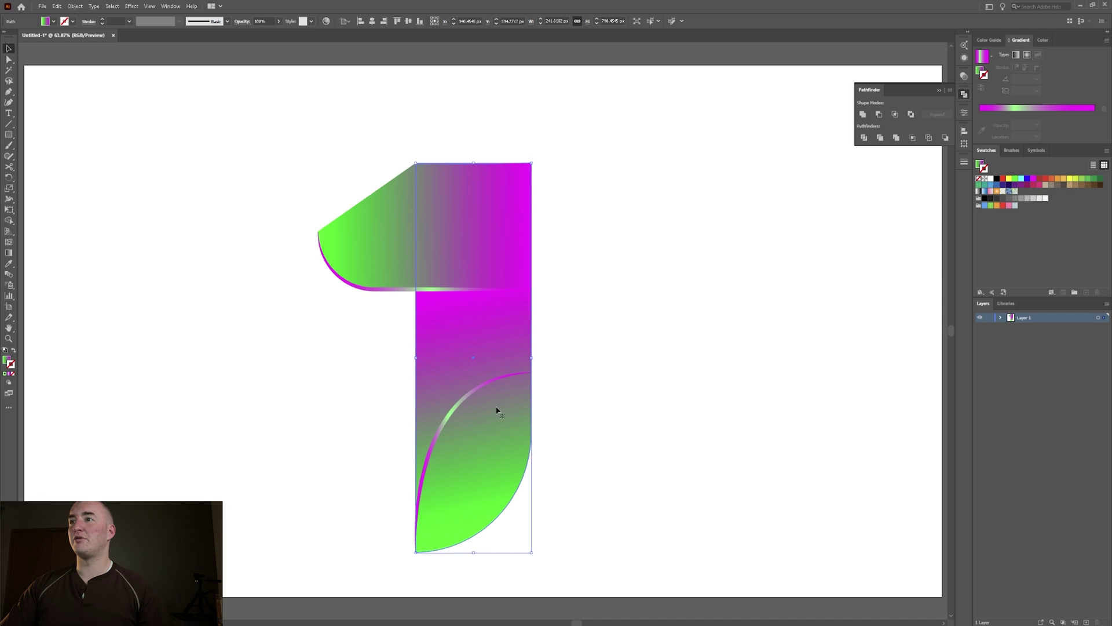
pyautogui.keyDown('shift'); pyautogui.click(435, 388); pyautogui.keyUp('shift')
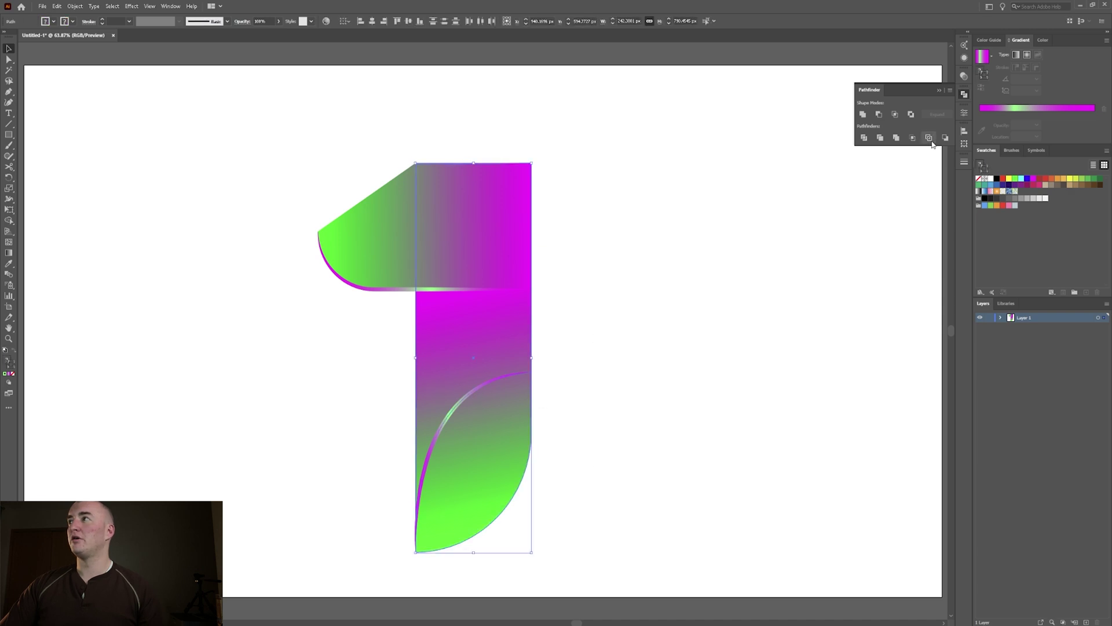
pyautogui.click(863, 138)
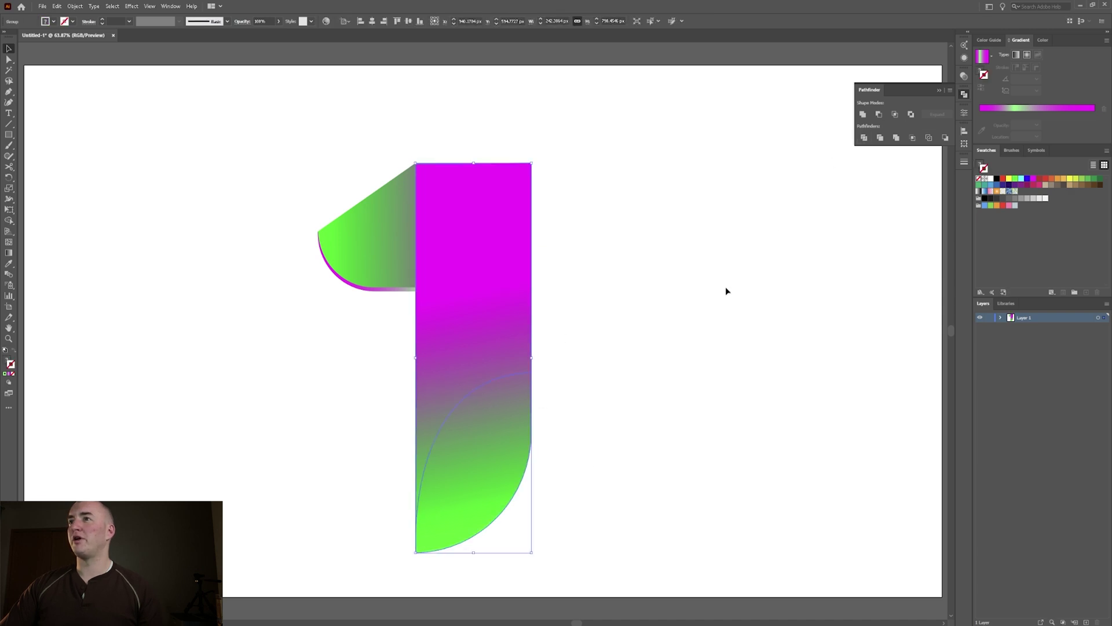
pyautogui.click(597, 339)
pyautogui.click(397, 261)
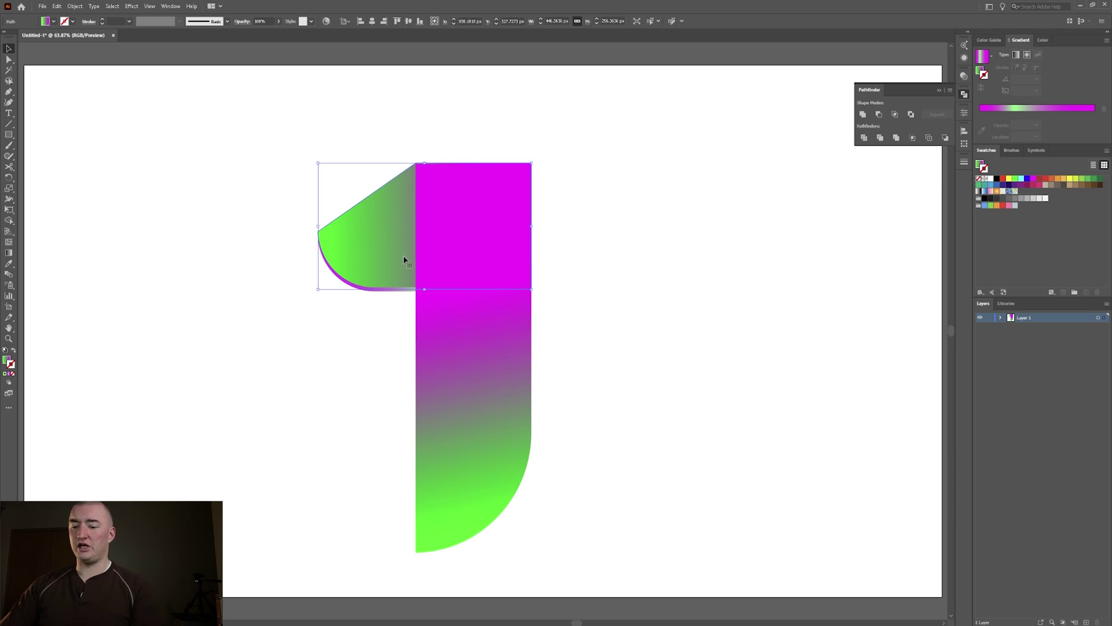
pyautogui.hotkey('ctrl', 'shift', ']')
pyautogui.click(536, 376)
pyautogui.click(517, 407)
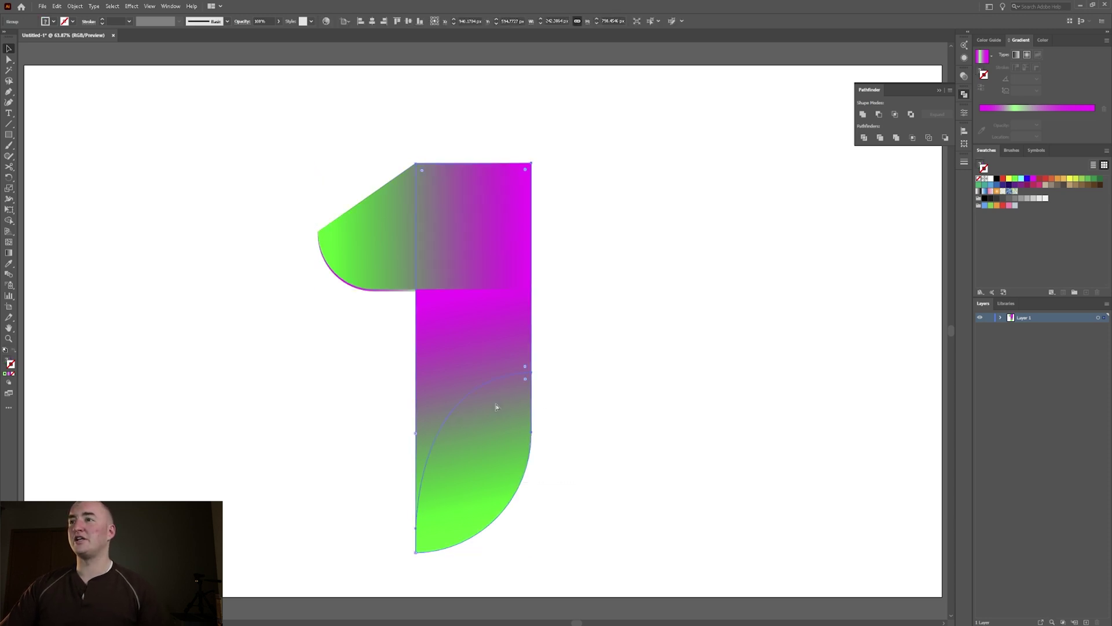
pyautogui.hotkey('ctrl', 'z')
pyautogui.hotkey('ctrl', 'z')
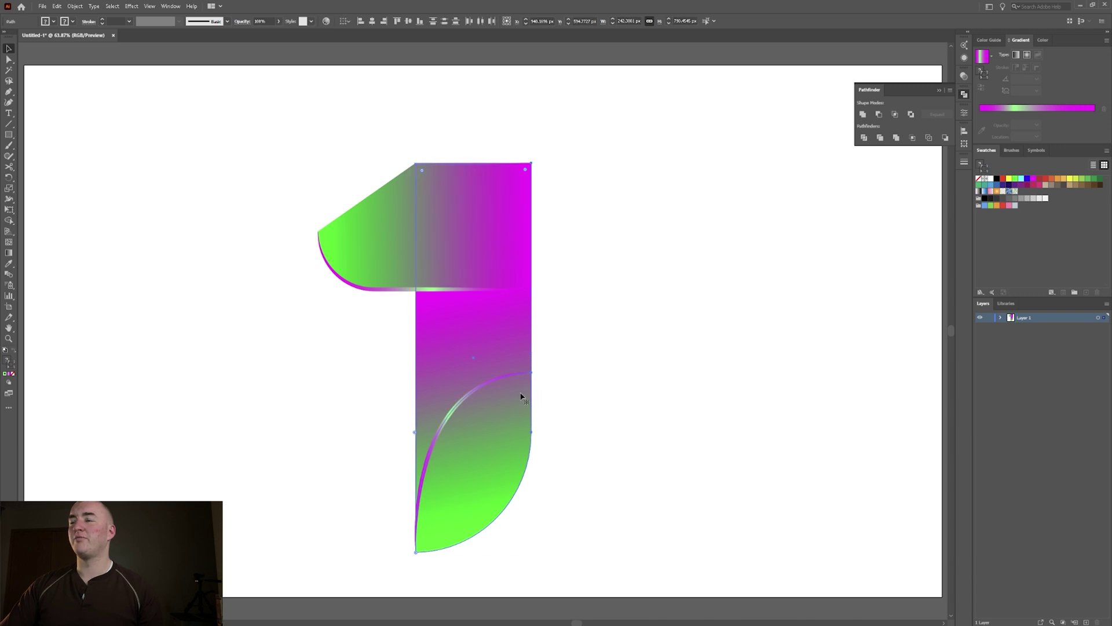
# Place a copy of the stem curve beside the numeral and divide the stem along the original curve with Pathfinder Divide
pyautogui.click(549, 385)
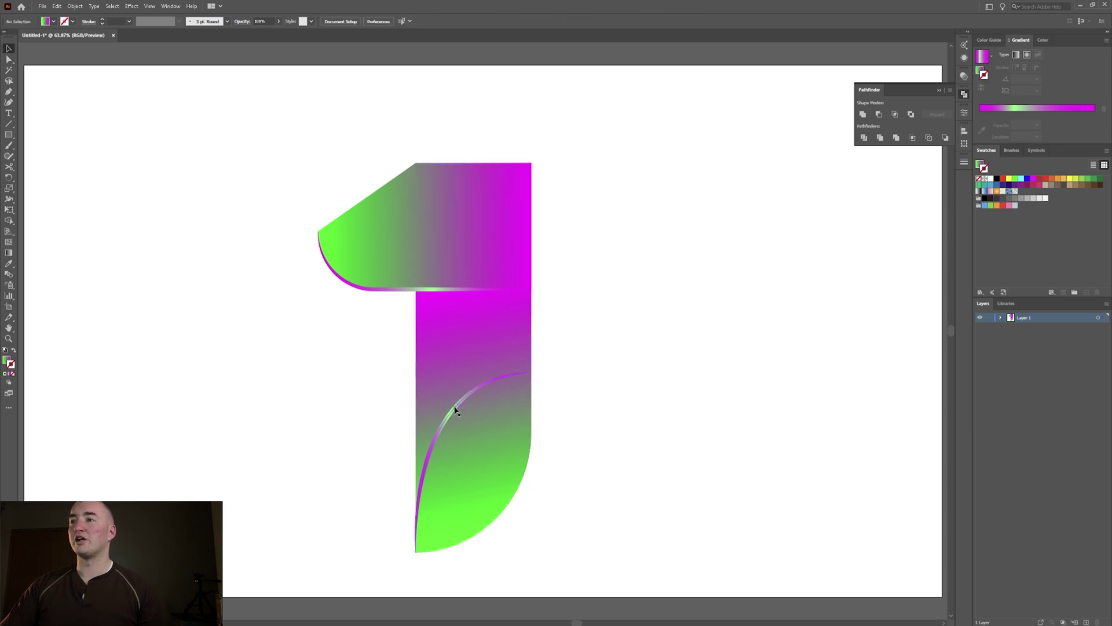
pyautogui.moveTo(455, 409); pyautogui.dragTo(658, 408)
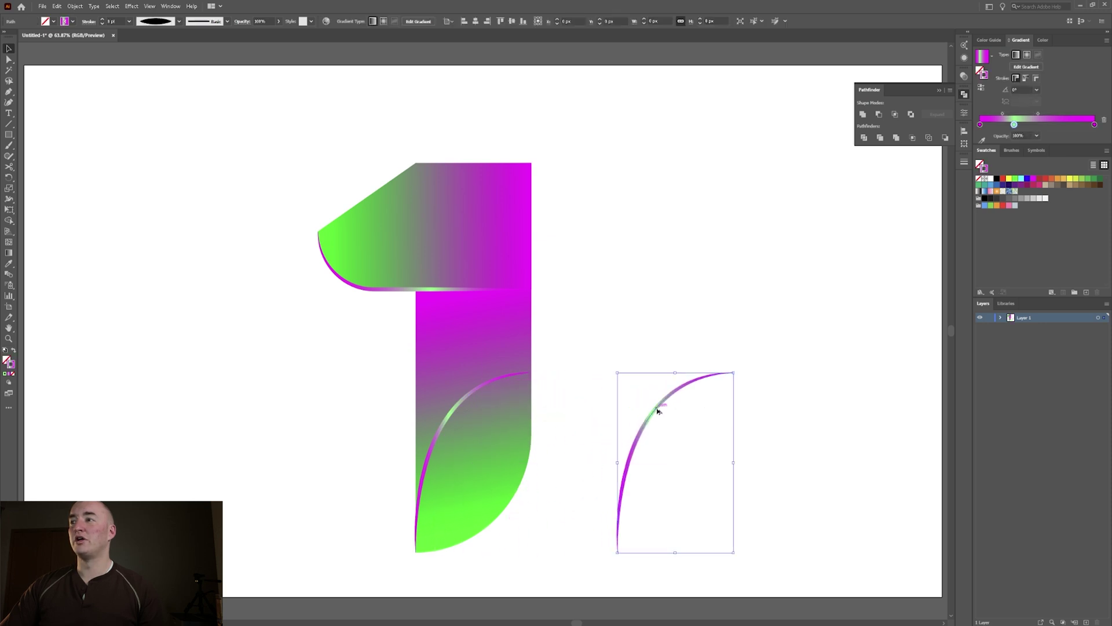
pyautogui.click(556, 490)
pyautogui.click(501, 458)
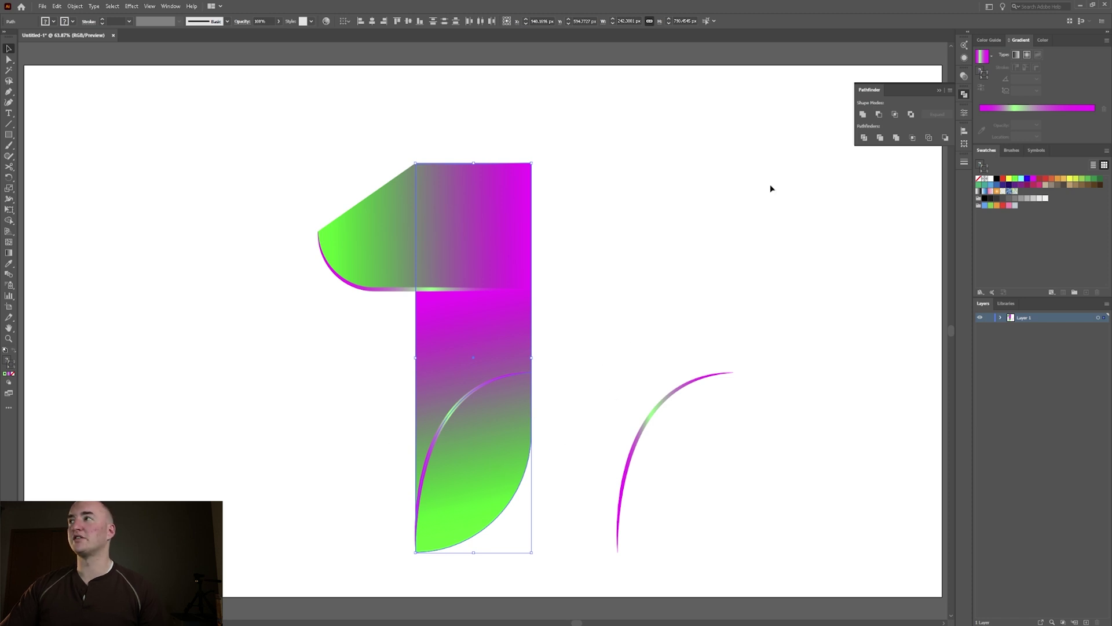
pyautogui.click(865, 138)
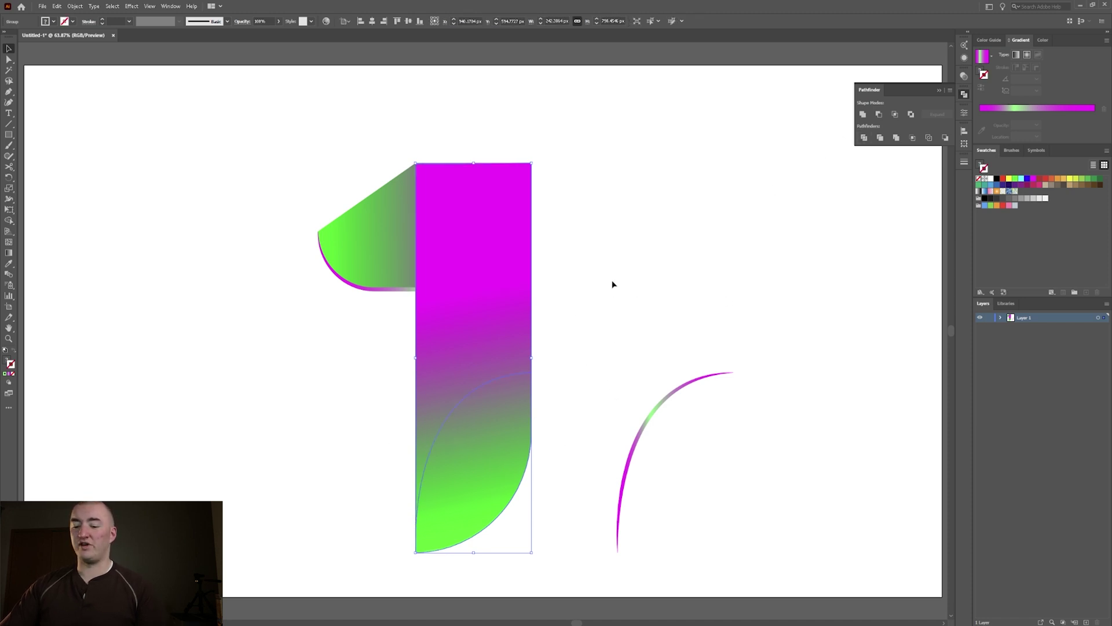
# Send the divided stem group to the back, behind the flag, and ungroup it
pyautogui.press('a')
pyautogui.hotkey('ctrl', 'shift', '[')
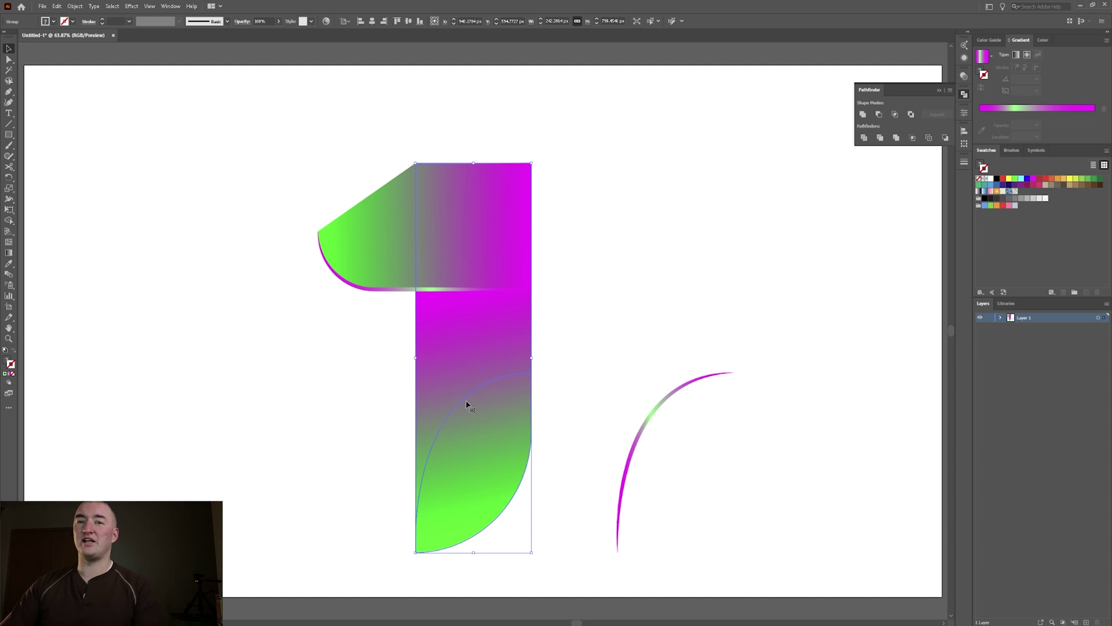
pyautogui.rightClick(499, 417)
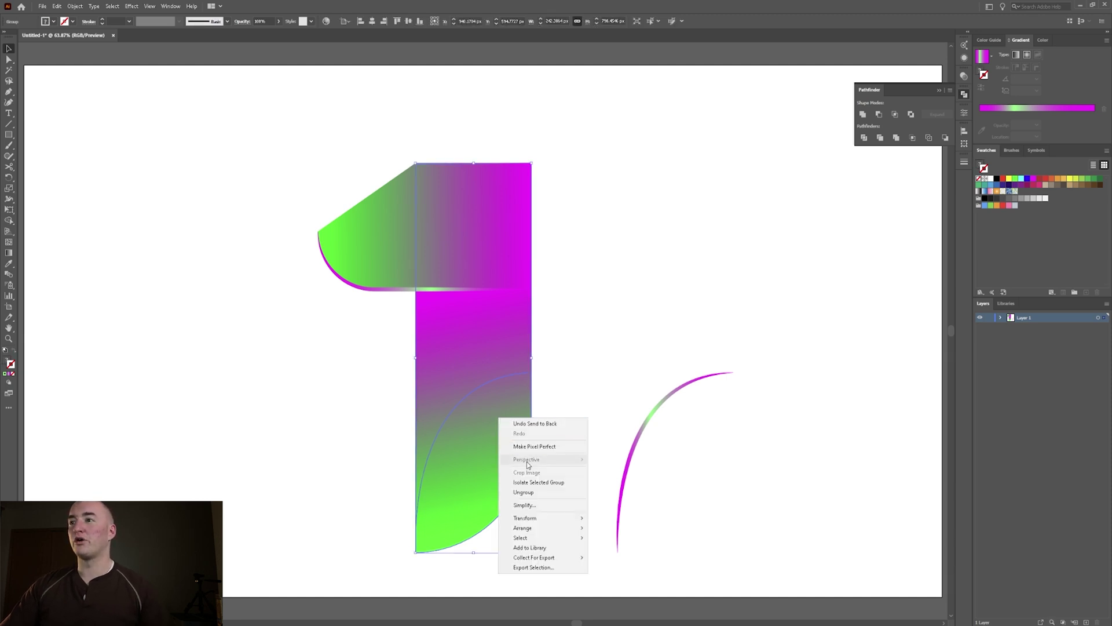
pyautogui.click(524, 491)
# Try moving the leaf-shaped lower piece away from the stem to check the split, and undo the move
pyautogui.click(566, 423)
pyautogui.click(490, 459)
pyautogui.moveTo(490, 458); pyautogui.dragTo(538, 463)
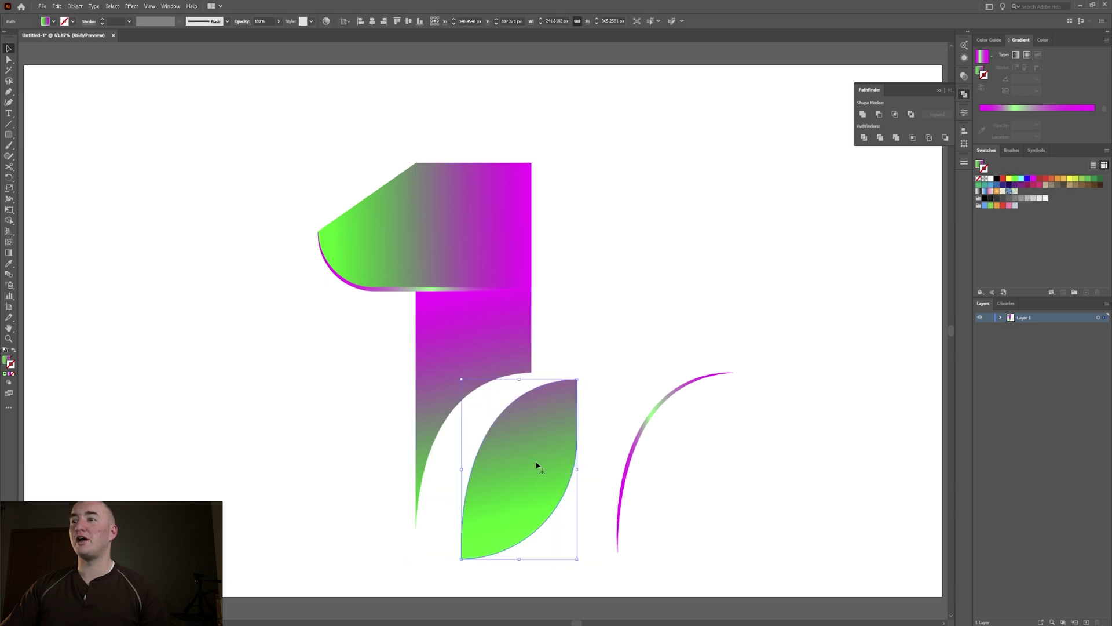
pyautogui.hotkey('ctrl', 'z')
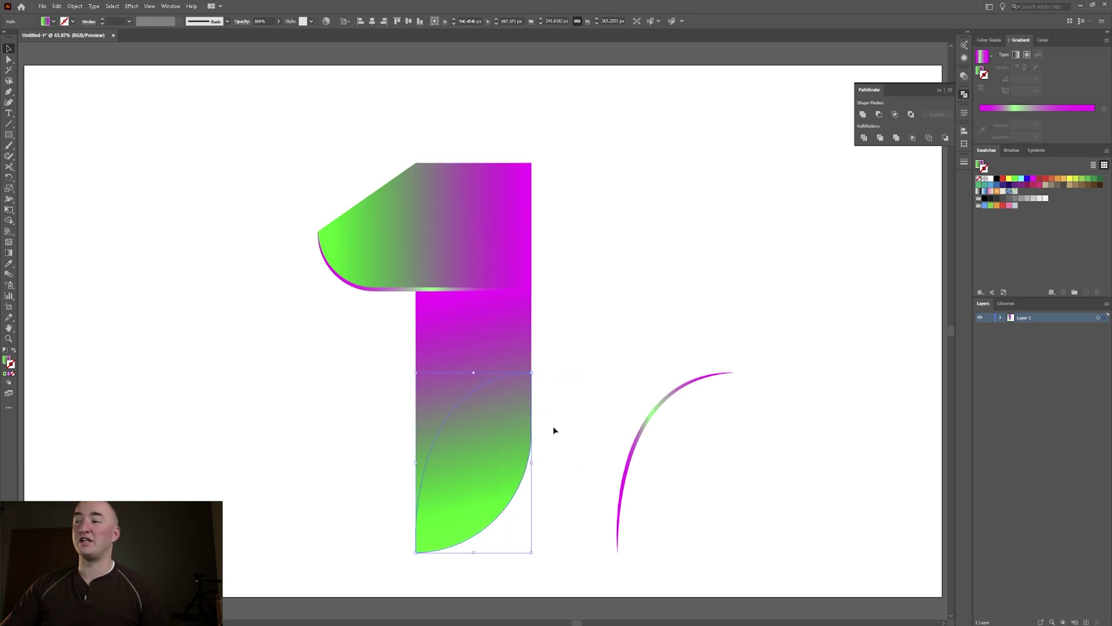
# Move the spare gradient-stroked curve back onto the stem along the cut edge and deselect it
pyautogui.click(640, 431)
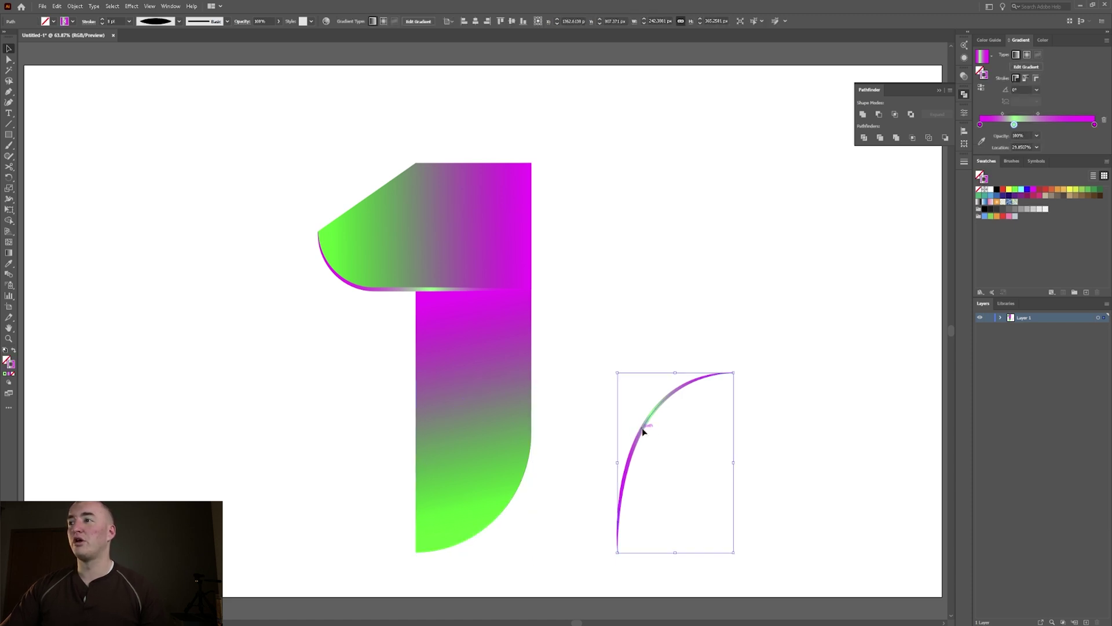
pyautogui.moveTo(643, 430); pyautogui.dragTo(442, 435)
pyautogui.click(357, 429)
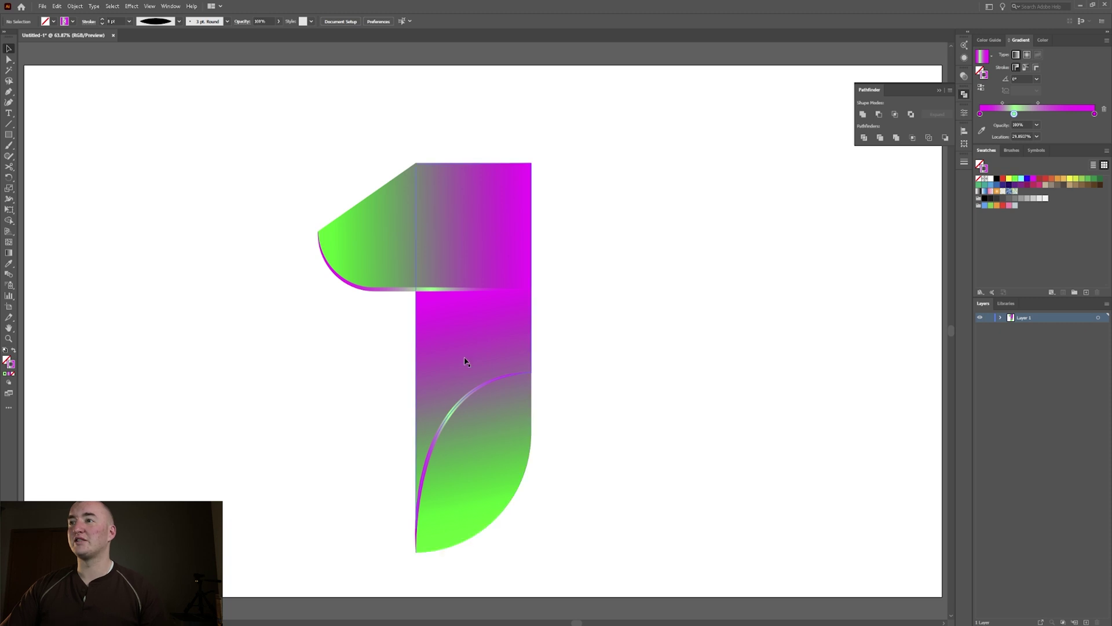
# Duplicate the leaf-shaped lower stem piece beside the numeral and give the copy a black 50 pt stroke
pyautogui.click(508, 451)
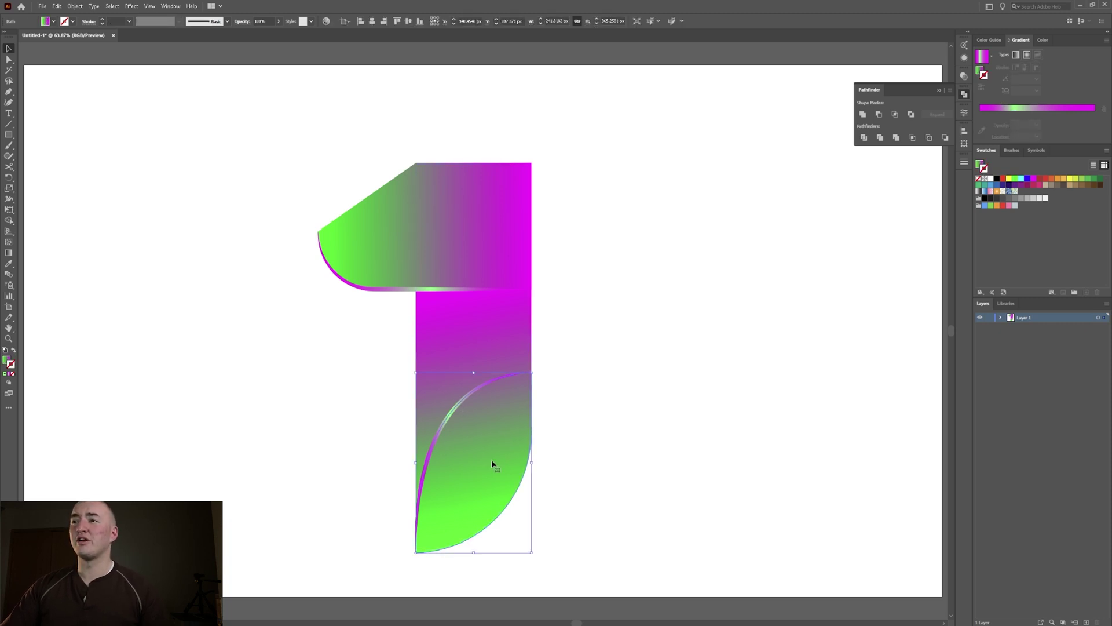
pyautogui.moveTo(493, 463); pyautogui.dragTo(630, 462)
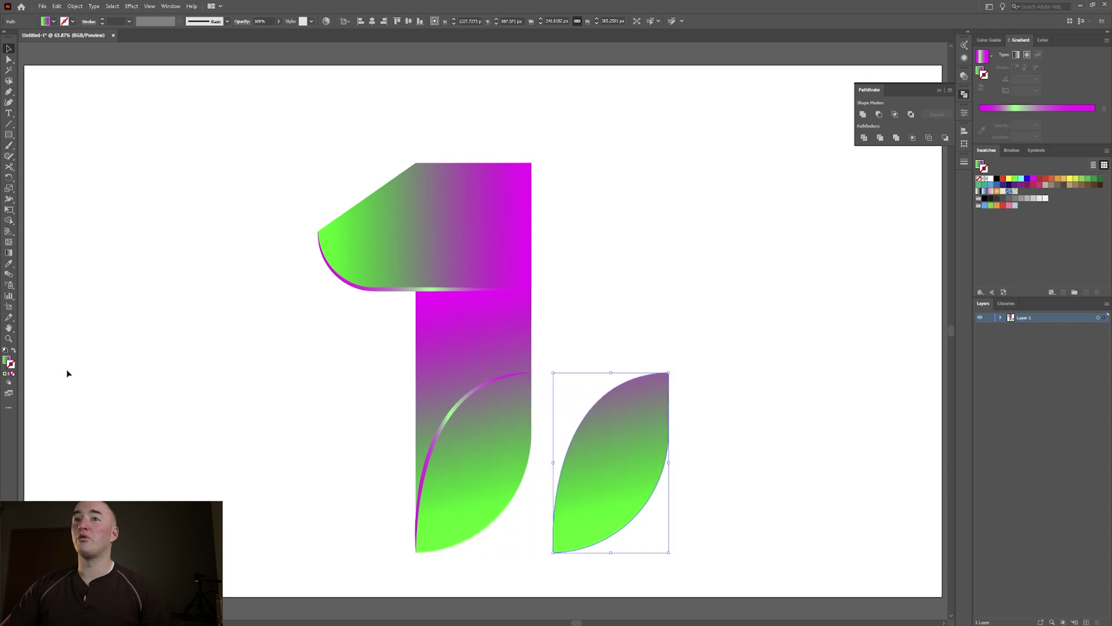
pyautogui.click(997, 180)
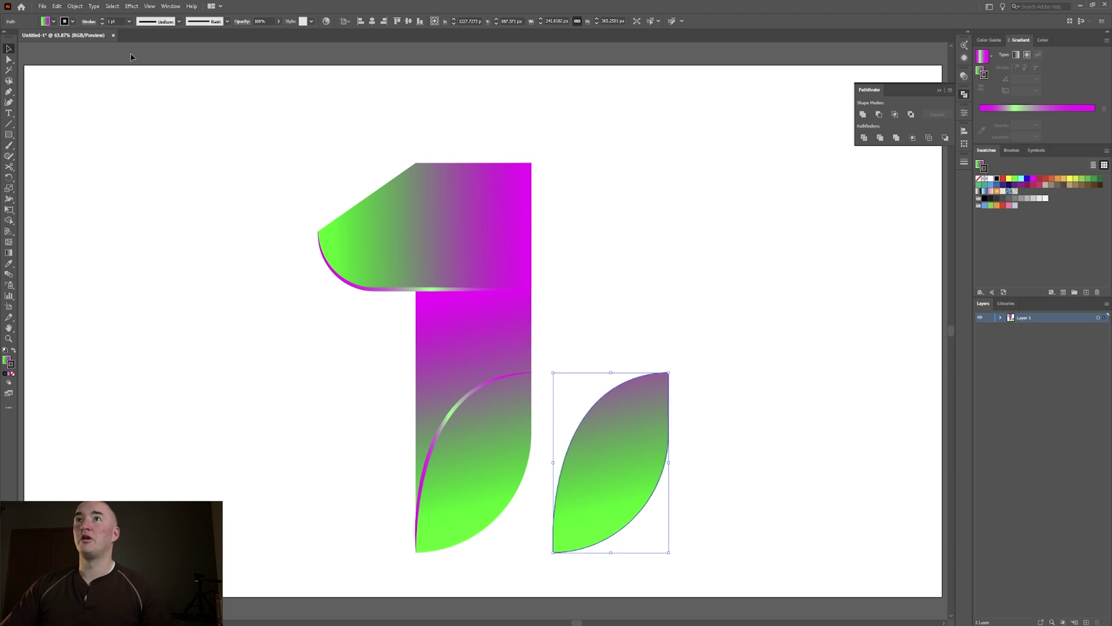
pyautogui.click(129, 21)
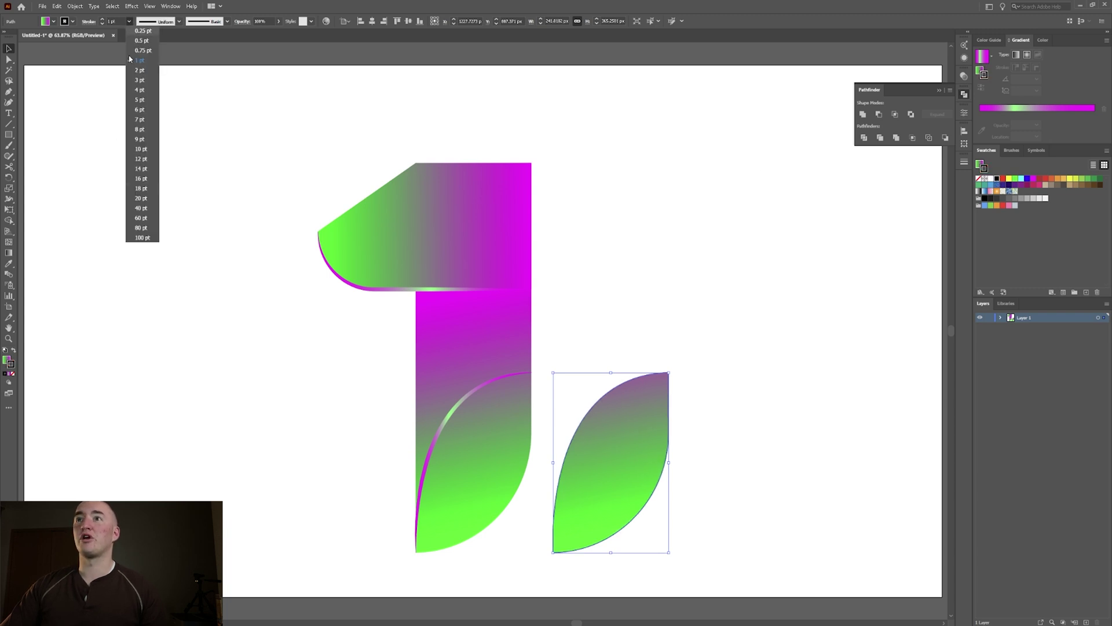
pyautogui.click(141, 208)
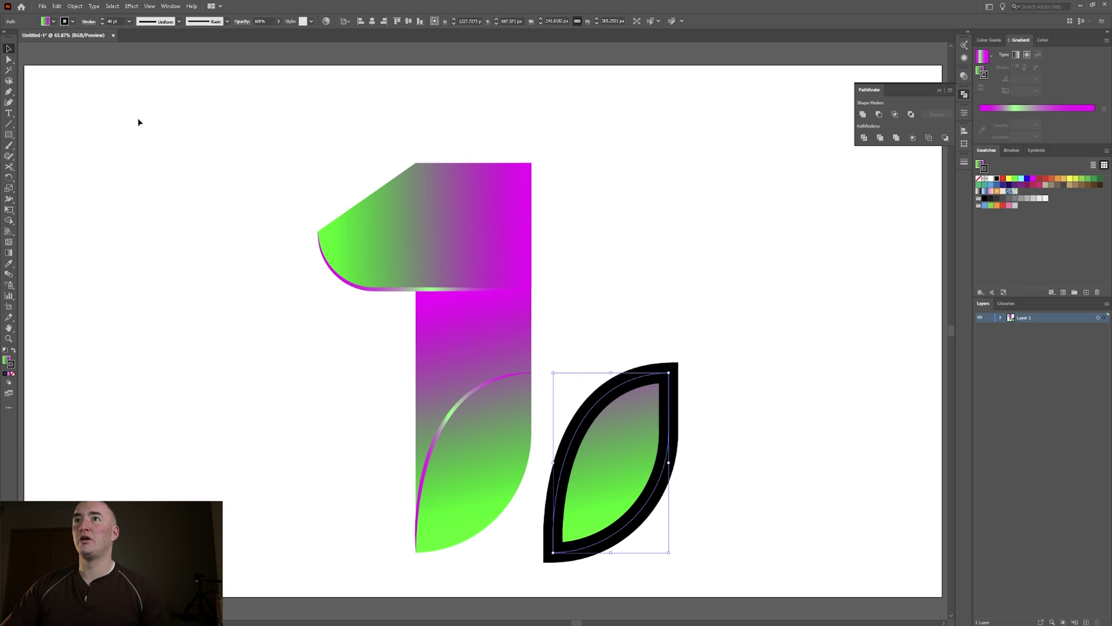
pyautogui.click(110, 21)
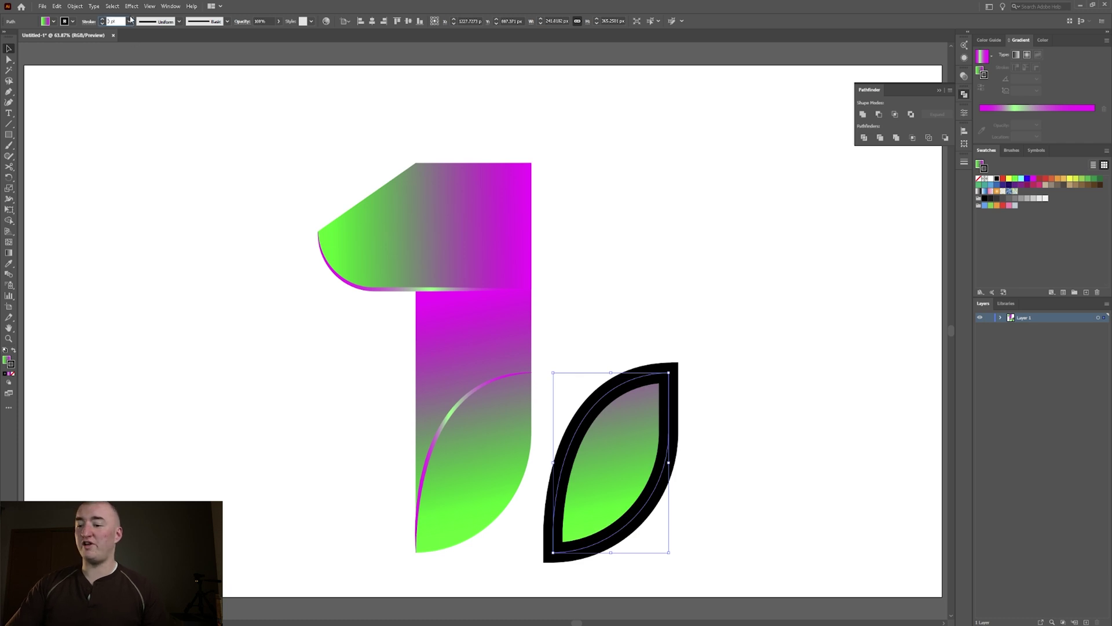
pyautogui.write('50')
pyautogui.press('Return')
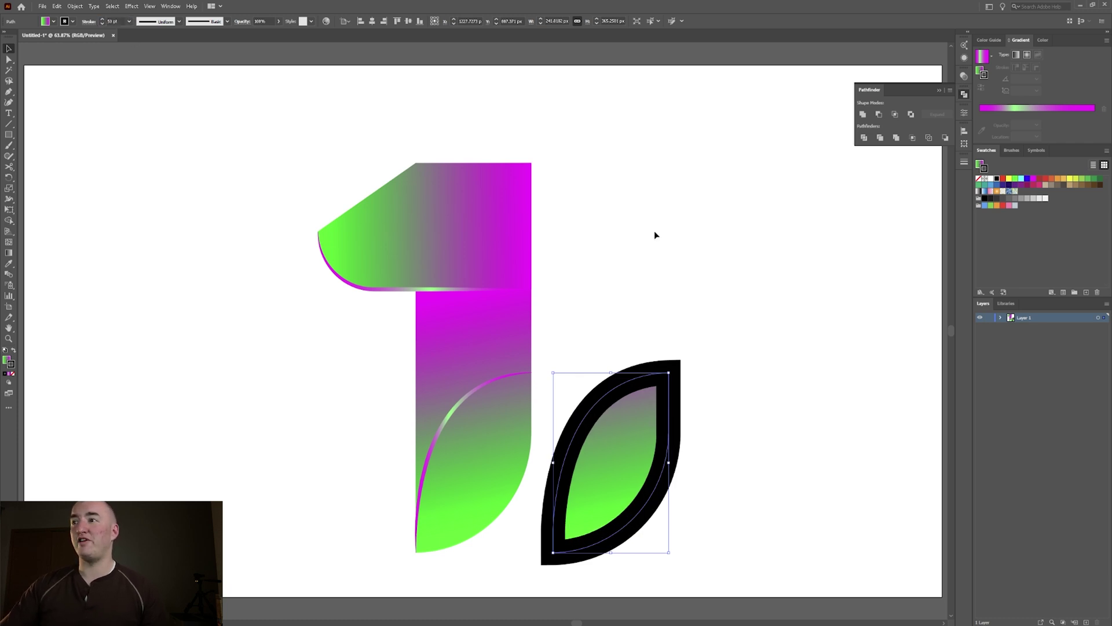
# Expand only the stroke of the leaf copy into a shape, leaving its fill unexpanded
pyautogui.click(727, 330)
pyautogui.click(581, 516)
pyautogui.rightClick(633, 457)
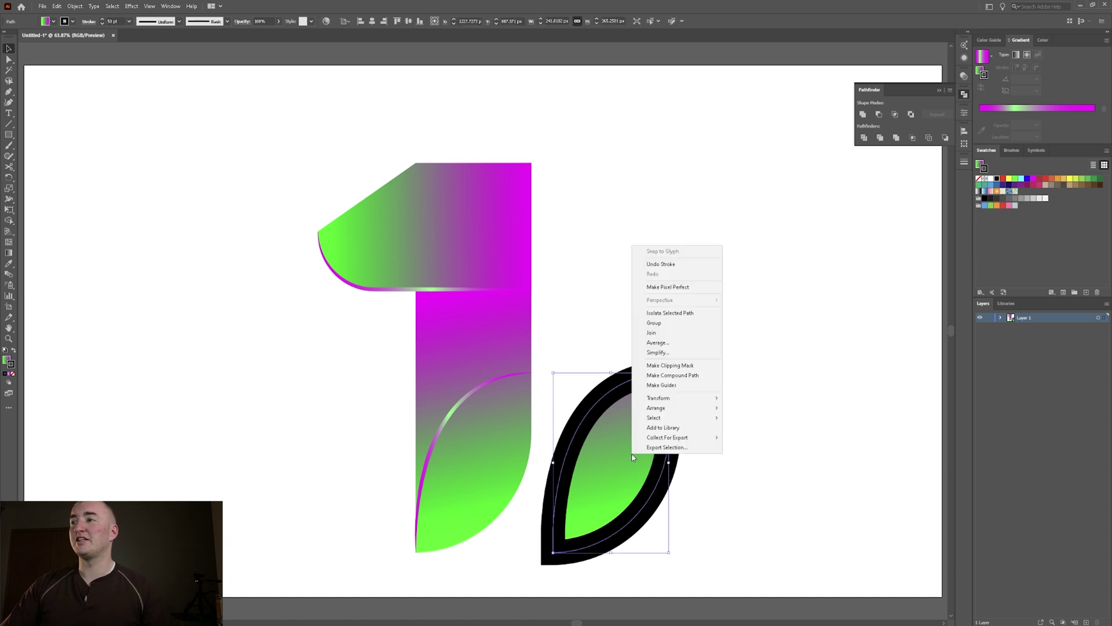
pyautogui.click(57, 6)
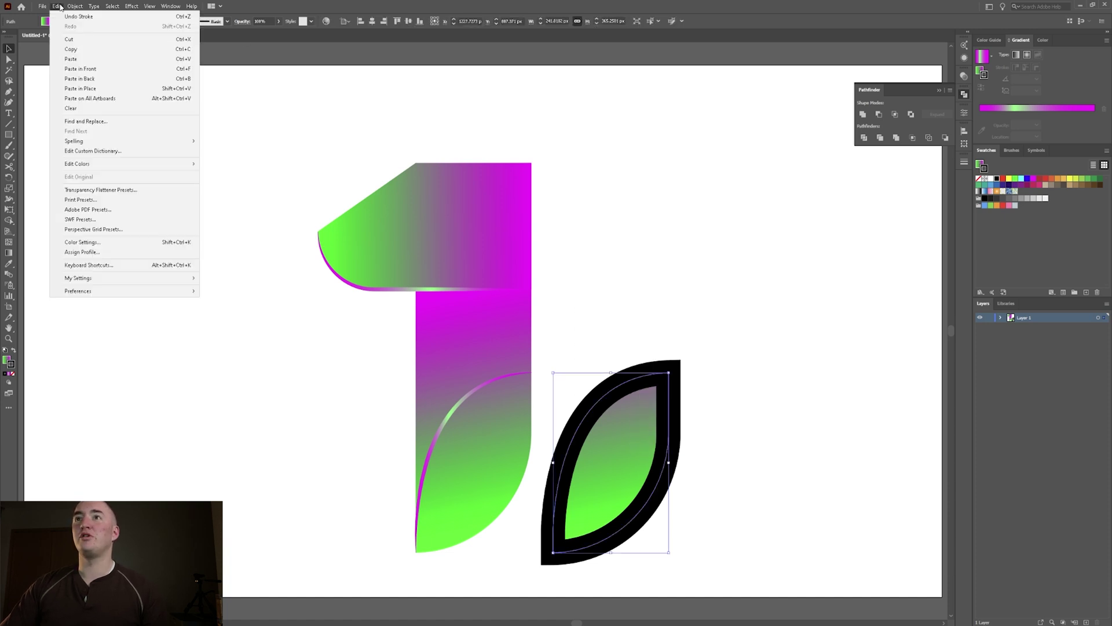
pyautogui.moveTo(75, 6)
pyautogui.click(111, 113)
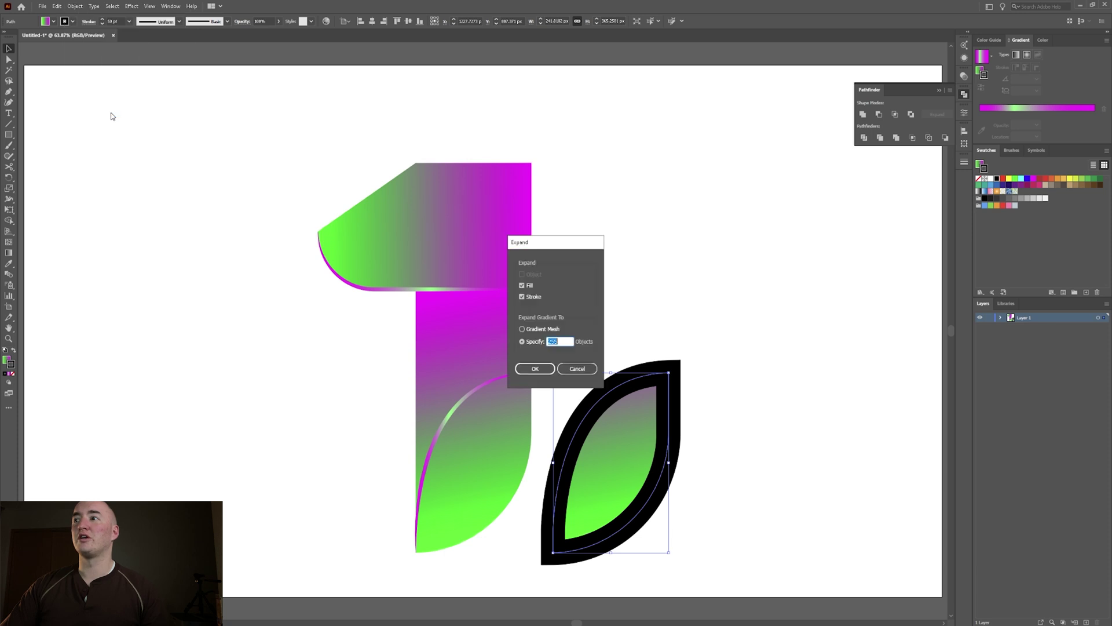
pyautogui.click(522, 285)
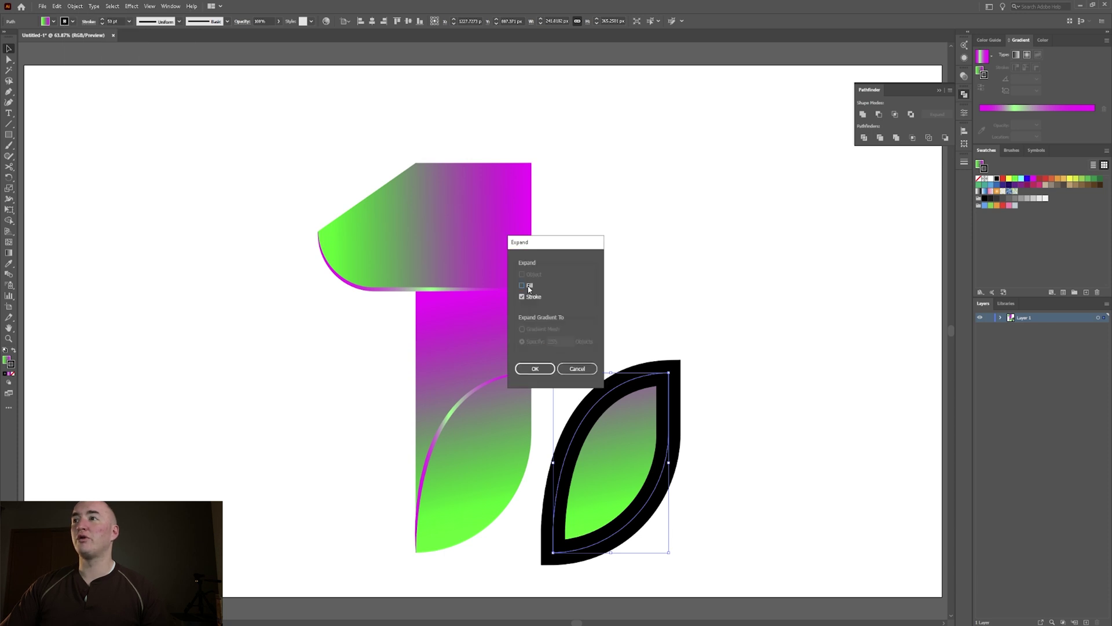
pyautogui.click(535, 369)
# Select the expanded leaf copy with its black outline and apply Pathfinder Divide to it
pyautogui.click(683, 378)
pyautogui.moveTo(683, 377); pyautogui.dragTo(681, 380)
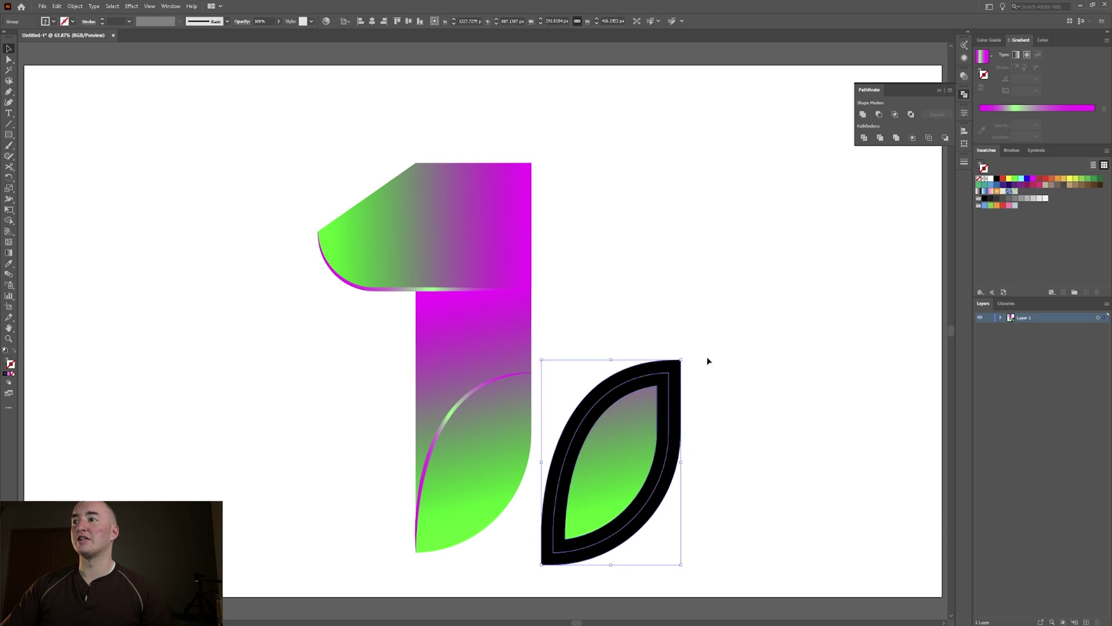
pyautogui.click(864, 138)
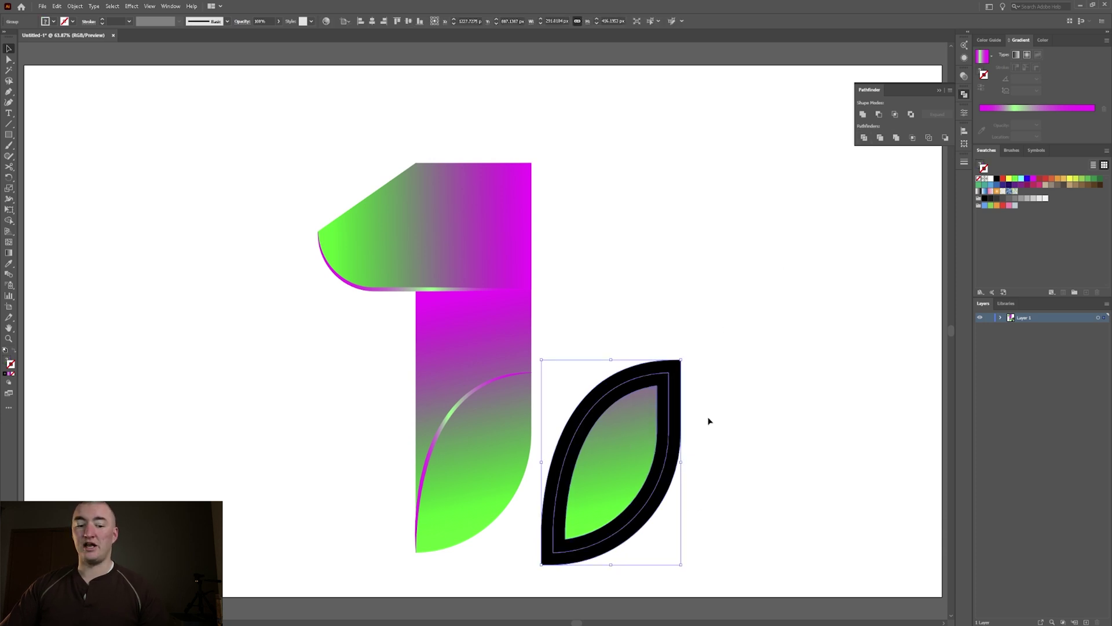
# Select the inner leaf piece inside the black outline and move it onto the numeral's leaf-shaped lower stem
pyautogui.press('a')
pyautogui.click(728, 413)
pyautogui.click(631, 439)
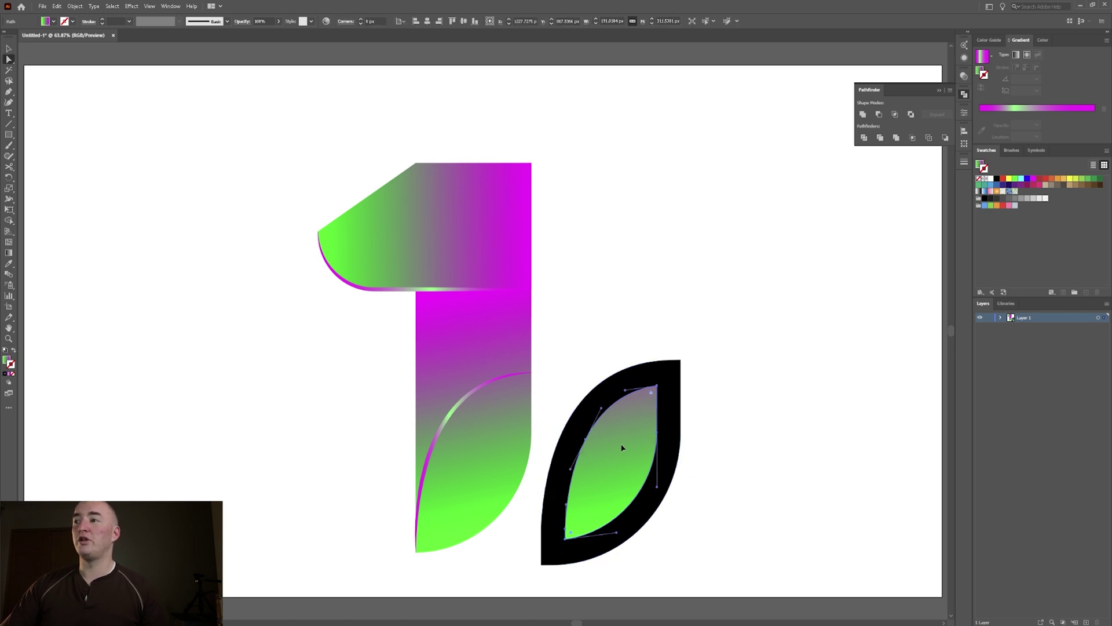
pyautogui.moveTo(623, 447); pyautogui.dragTo(490, 447)
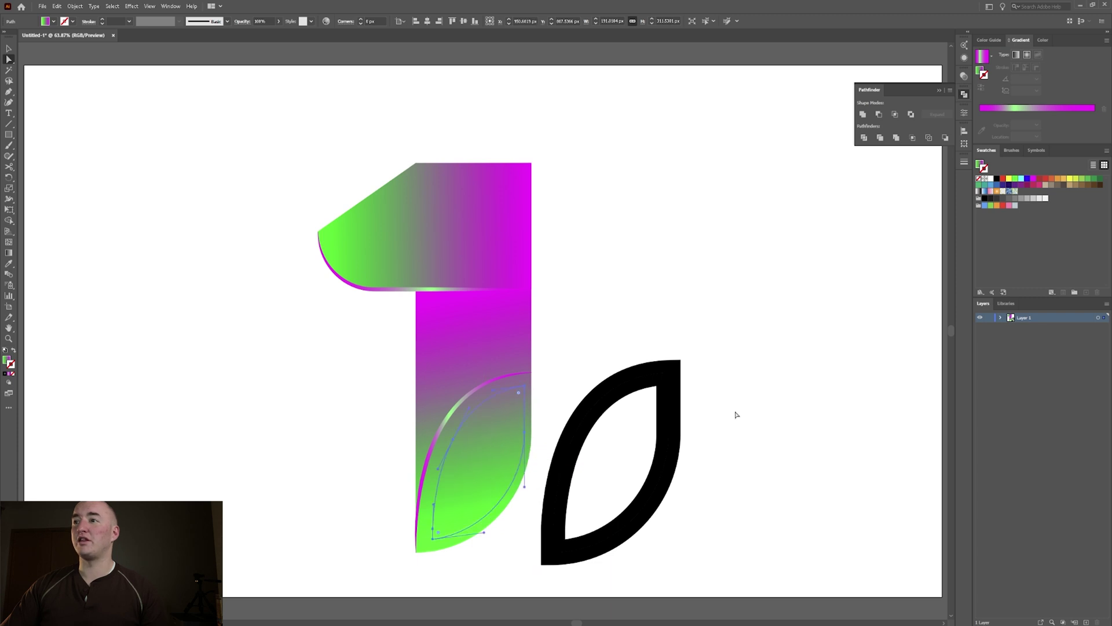
# Delete the leftover black leaf outline beside the numeral and select the inset leaf on the lower stem
pyautogui.click(559, 431)
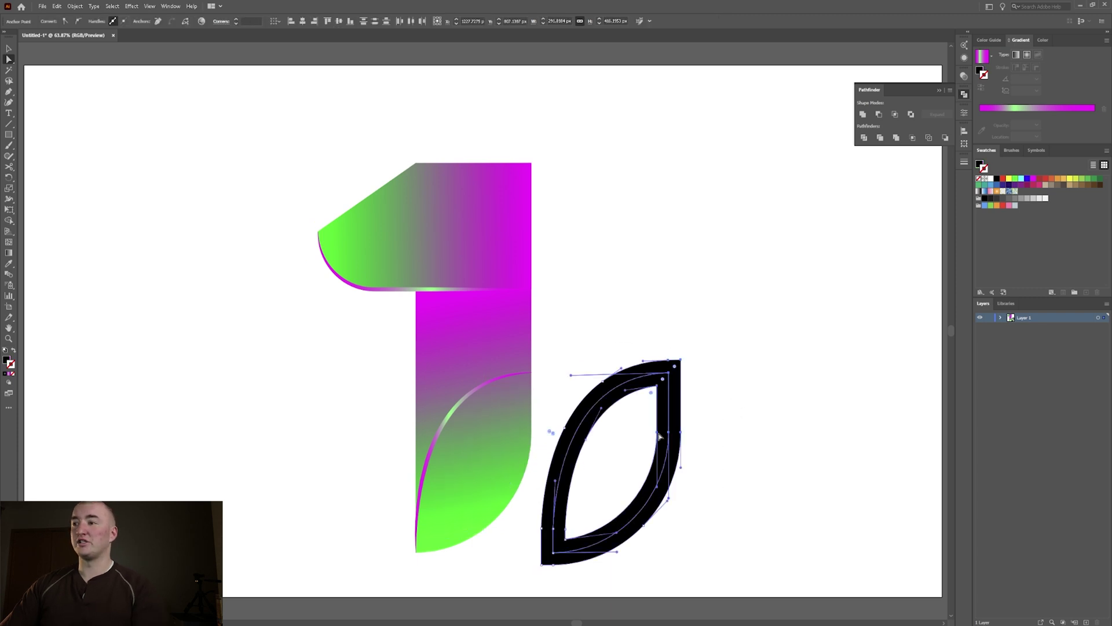
pyautogui.press('Delete')
pyautogui.click(506, 461)
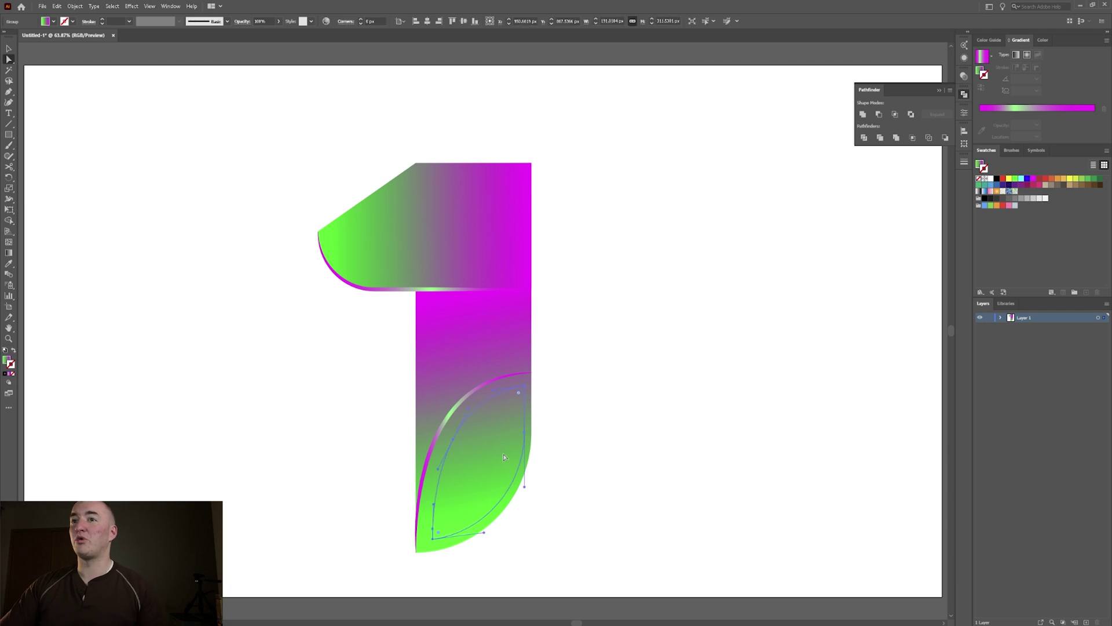
pyautogui.click(990, 56)
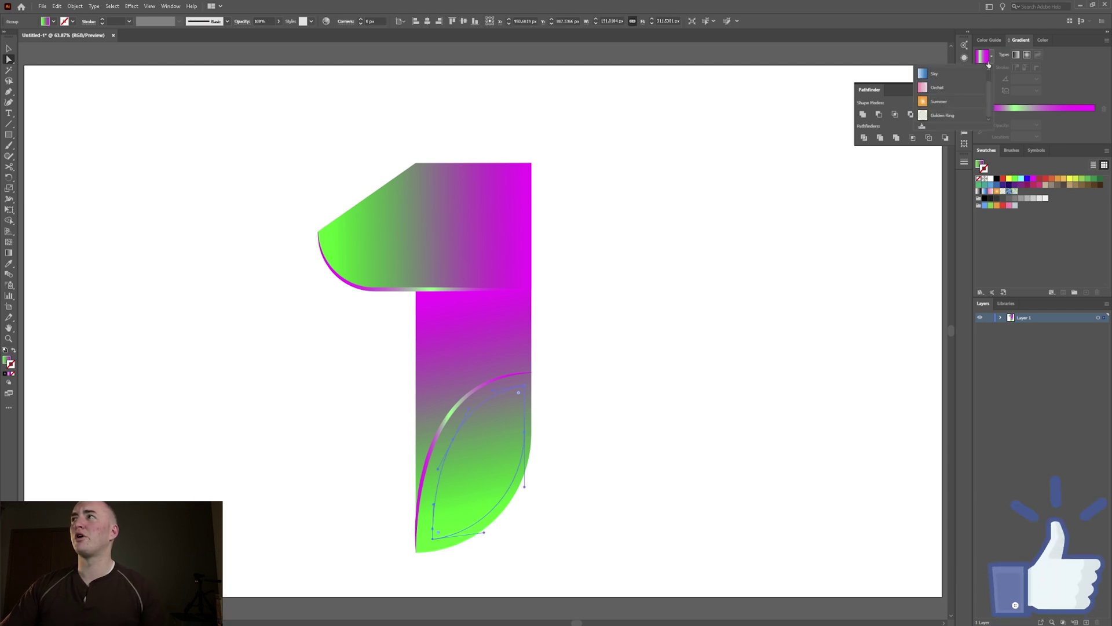
pyautogui.scroll(1, 948, 91)
pyautogui.click(939, 76)
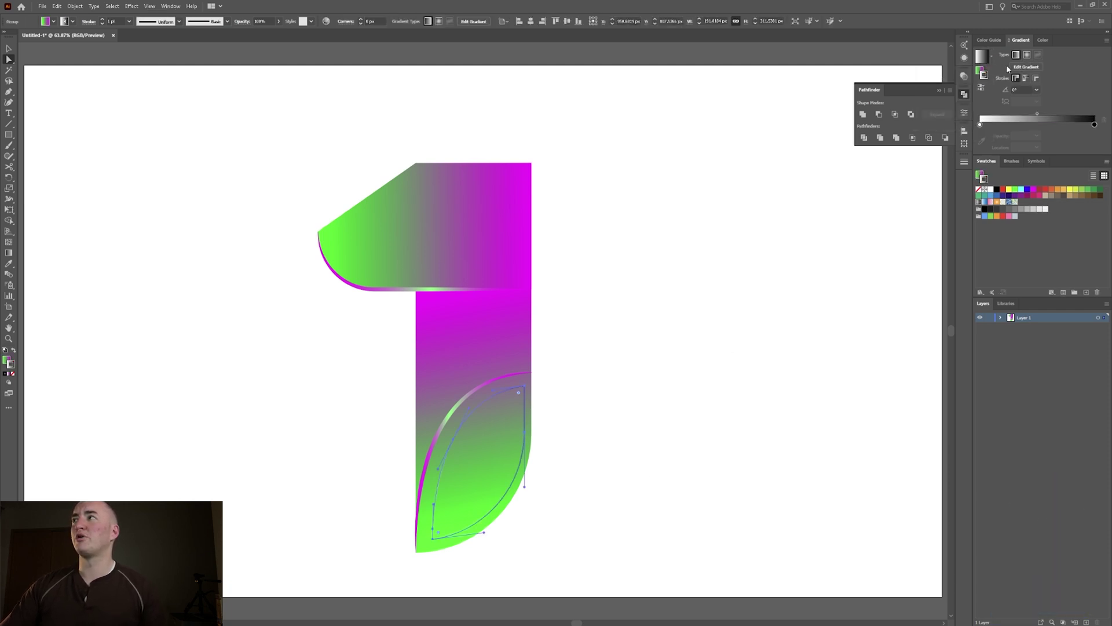
pyautogui.click(978, 189)
# Make the fill active for the inset leaf and apply the white-to-black gradient preset to it
pyautogui.click(978, 174)
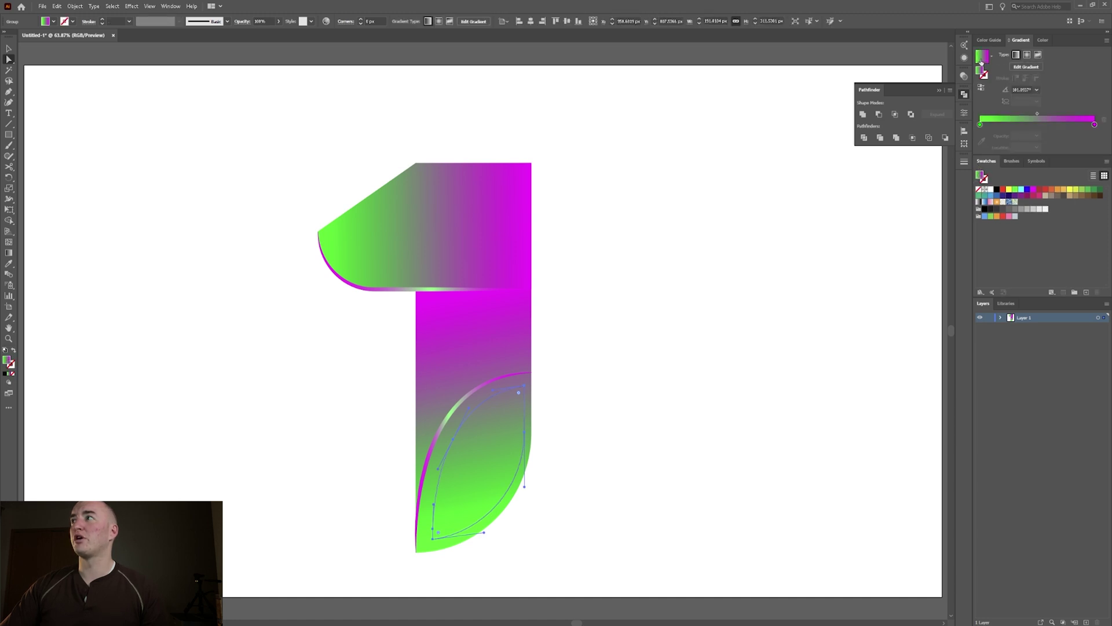
pyautogui.click(992, 57)
pyautogui.click(941, 75)
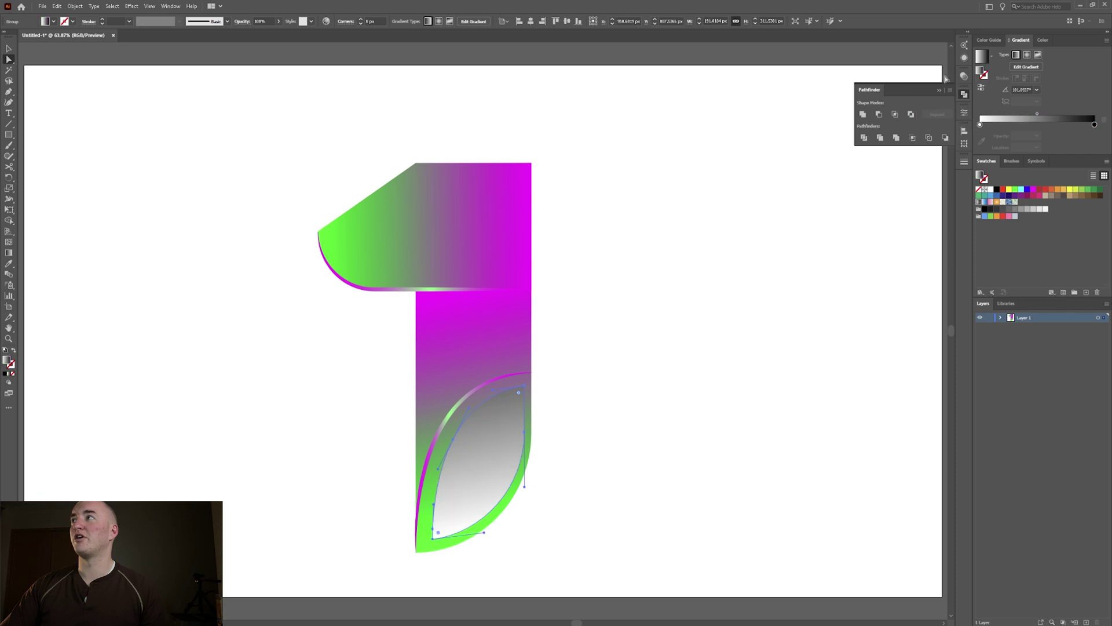
# Change the black stop of the inset leaf's gradient to white at 40% opacity
pyautogui.click(1094, 125)
pyautogui.doubleClick(1095, 125)
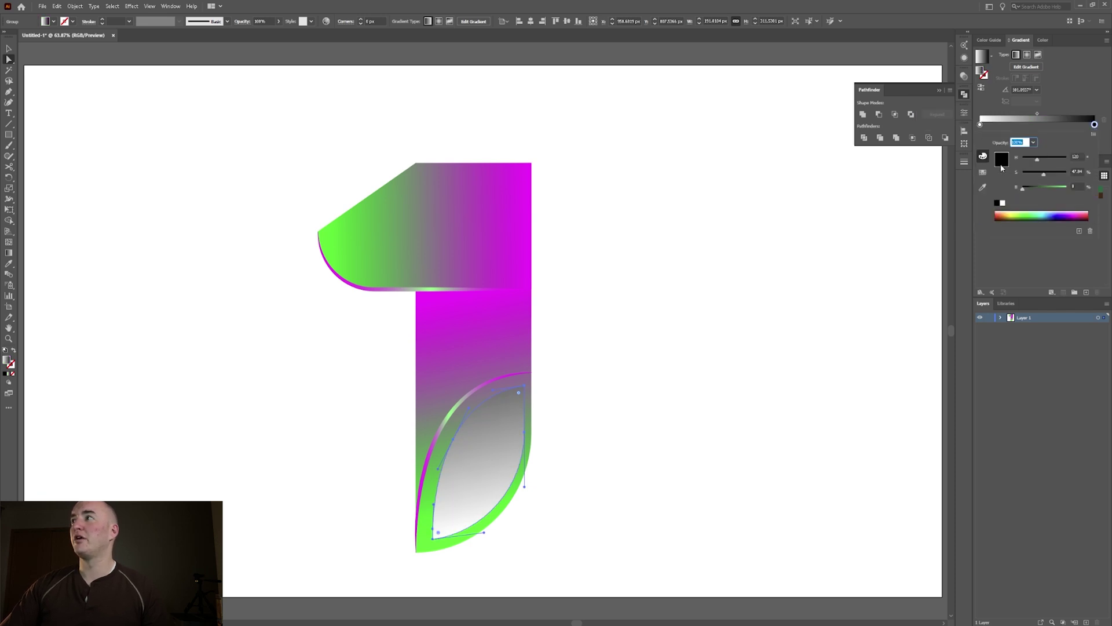
pyautogui.click(1002, 202)
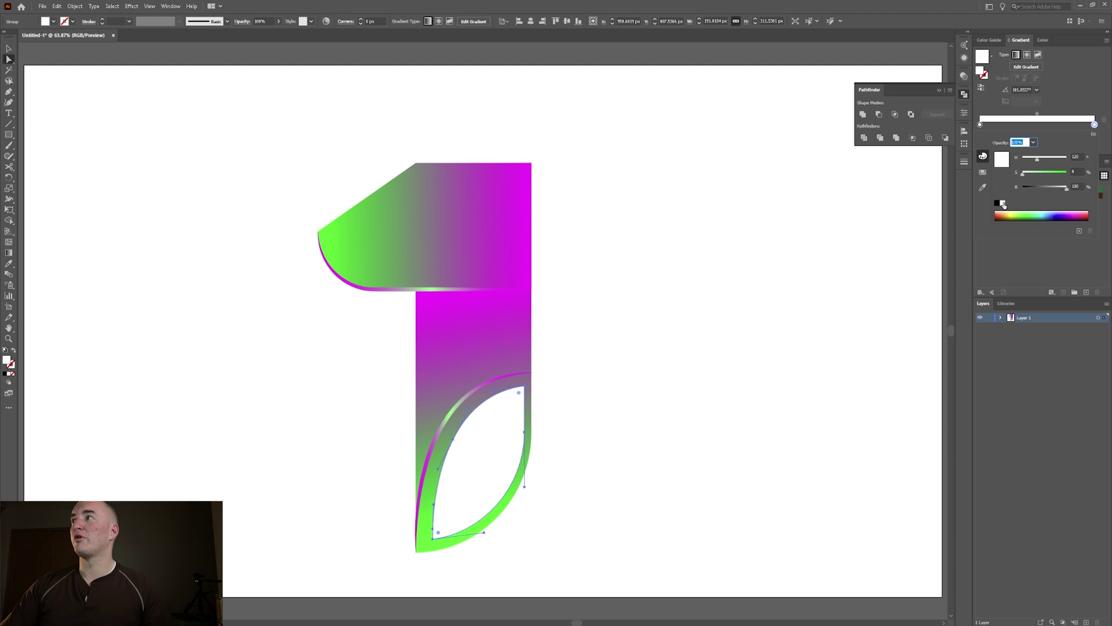
pyautogui.click(1033, 143)
pyautogui.click(1046, 192)
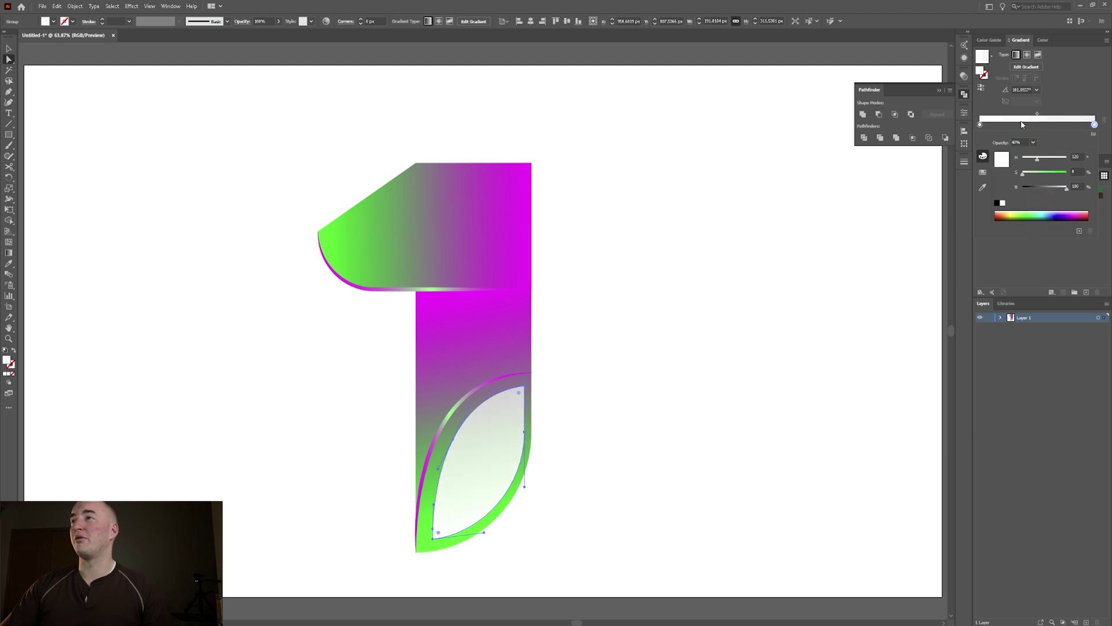
# Set the opacity of the starting white stop of the inset leaf's gradient to 20%
pyautogui.click(981, 125)
pyautogui.click(980, 125)
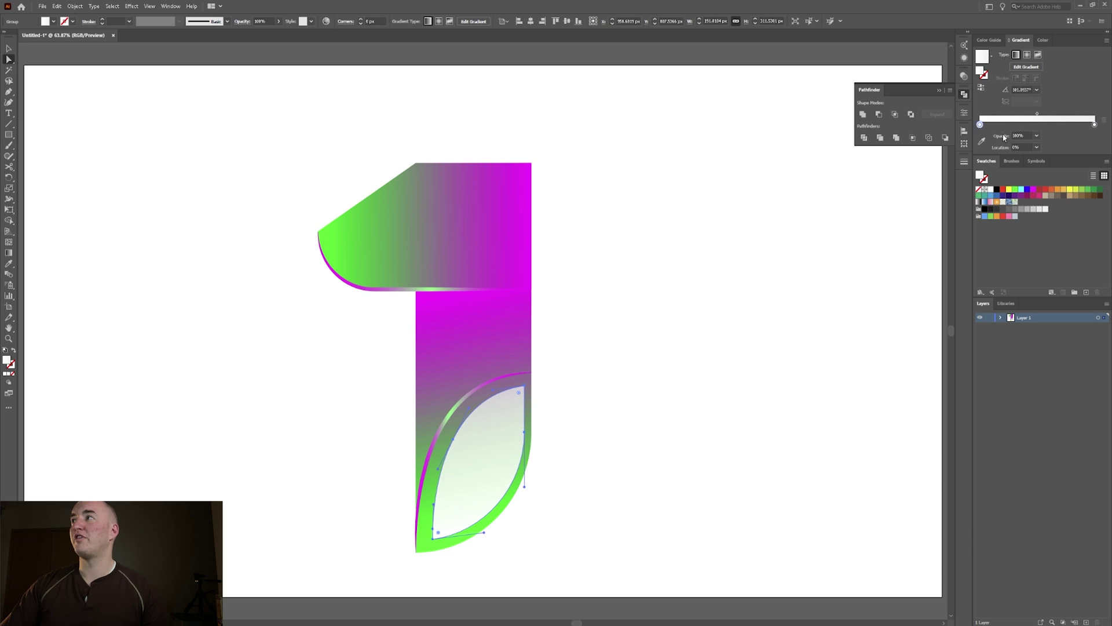
pyautogui.click(1036, 136)
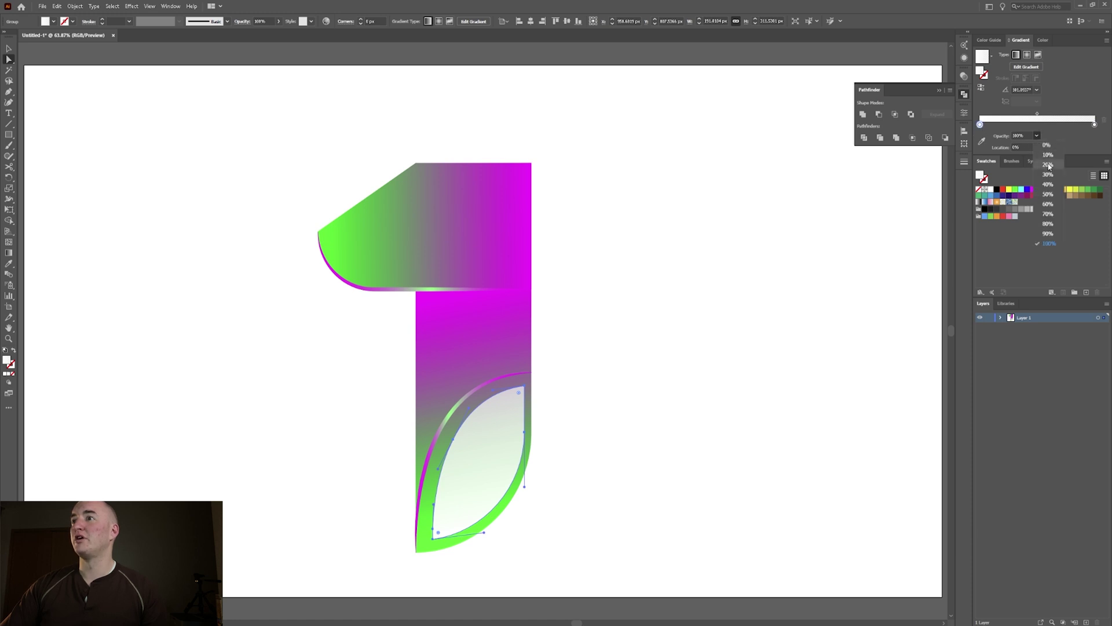
pyautogui.click(1047, 165)
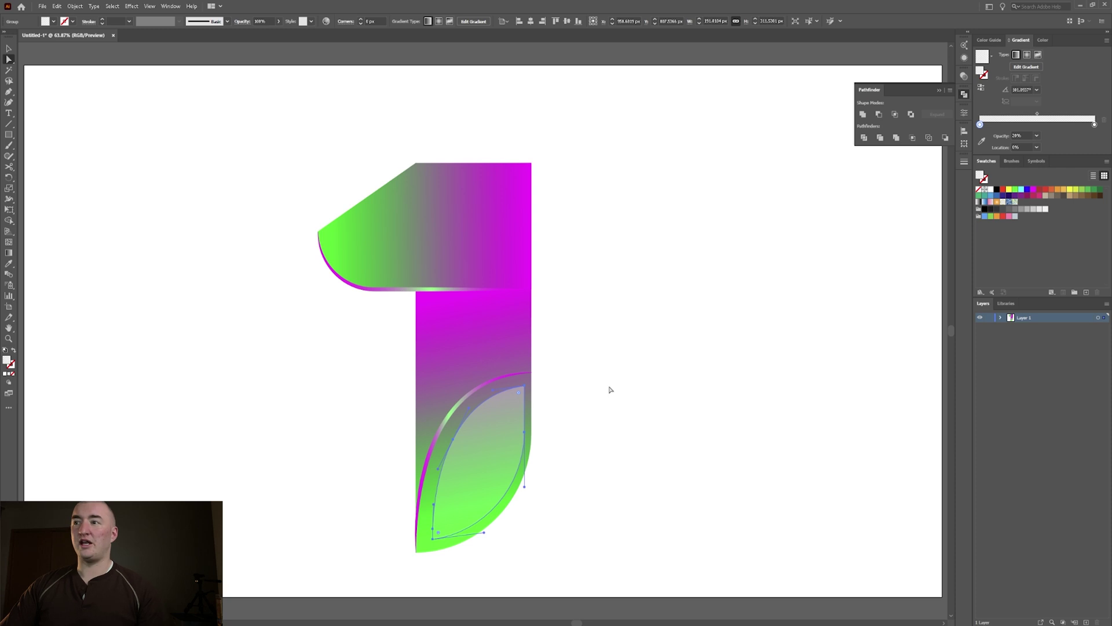
# Redirect the inset leaf's translucent white gradient so it brightens toward the leaf's left edge, and deselect the leaf
pyautogui.press('g')
pyautogui.moveTo(515, 403); pyautogui.dragTo(462, 496)
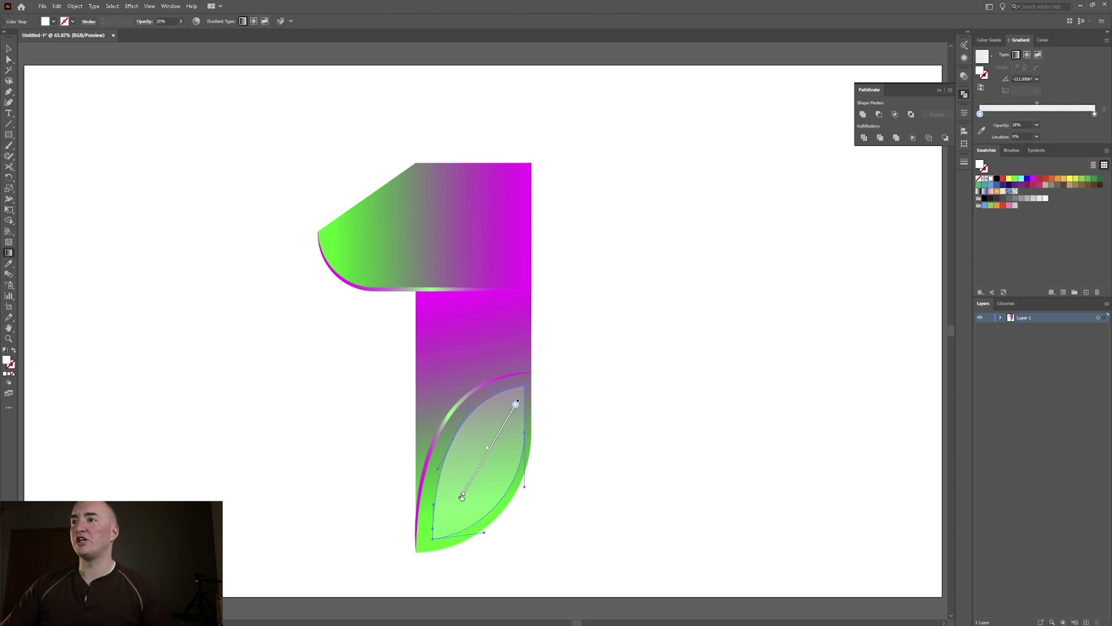
pyautogui.moveTo(472, 451)
pyautogui.mouseDown()
pyautogui.moveTo(508, 472)
pyautogui.moveTo(468, 458)
pyautogui.mouseUp()
pyautogui.press('v')
pyautogui.click(621, 452)
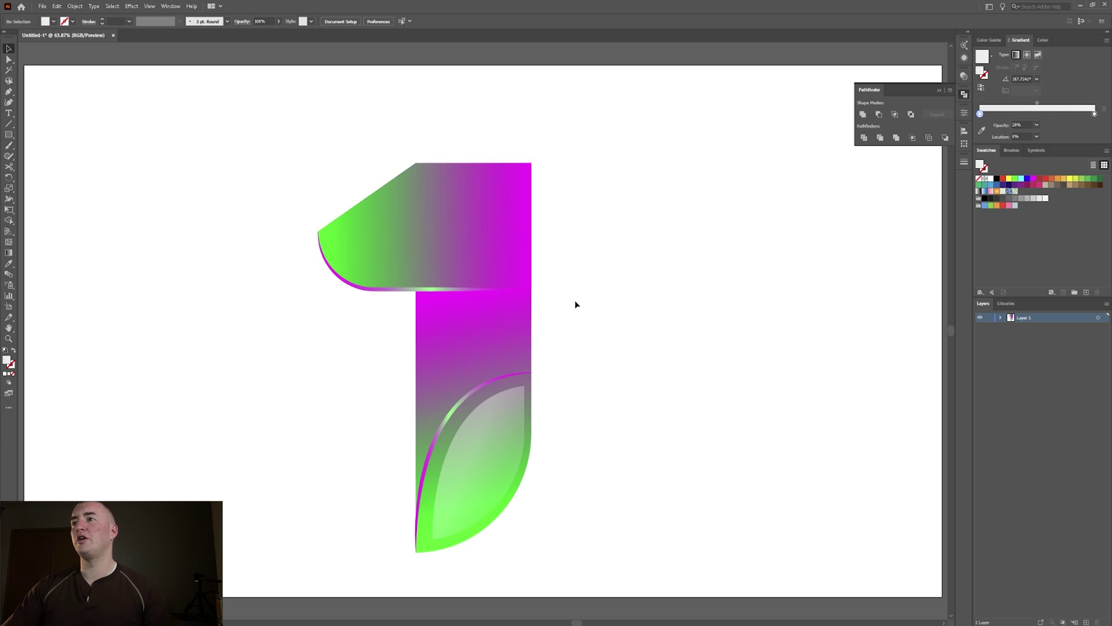
# Draw a circle about 314 px in diameter with the Ellipse tool in the empty area left of the numeral
pyautogui.hotkey('ctrl', '0')
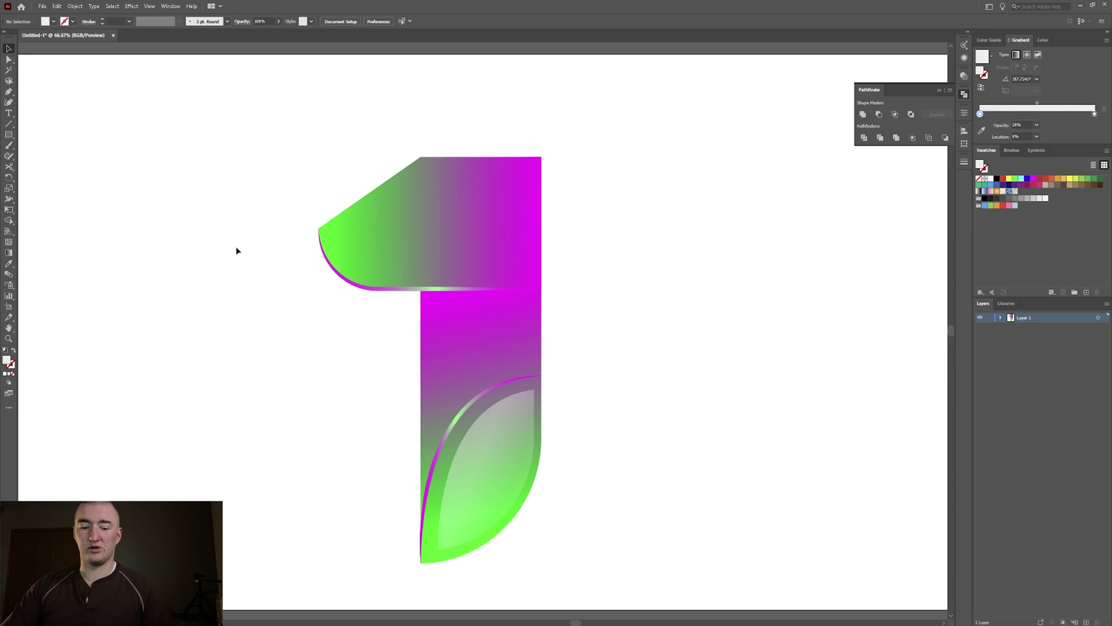
pyautogui.click(9, 137)
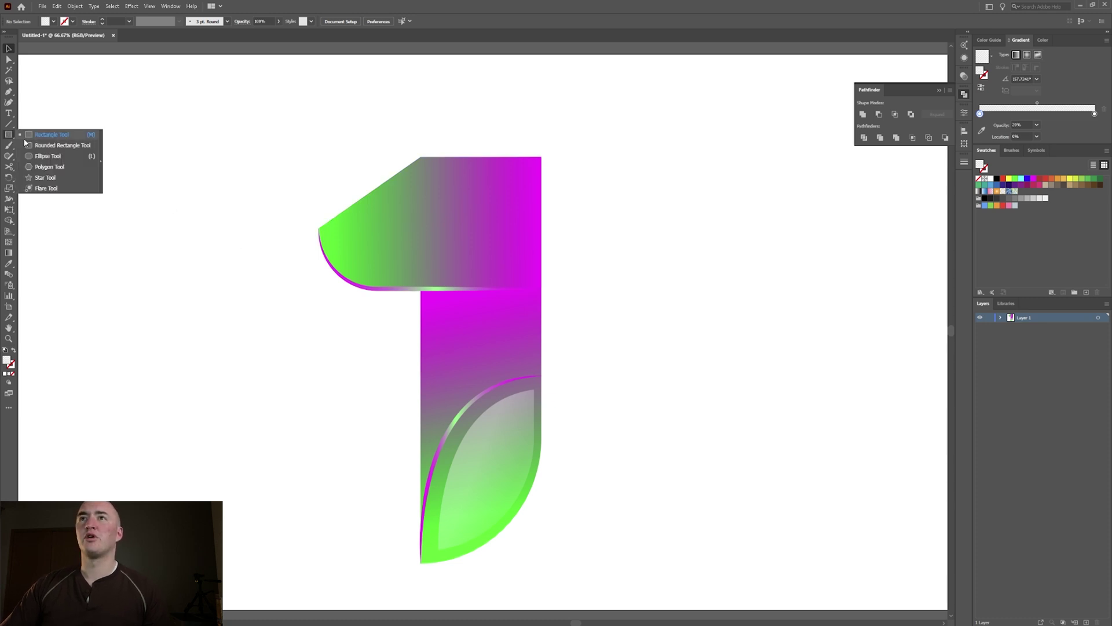
pyautogui.click(50, 160)
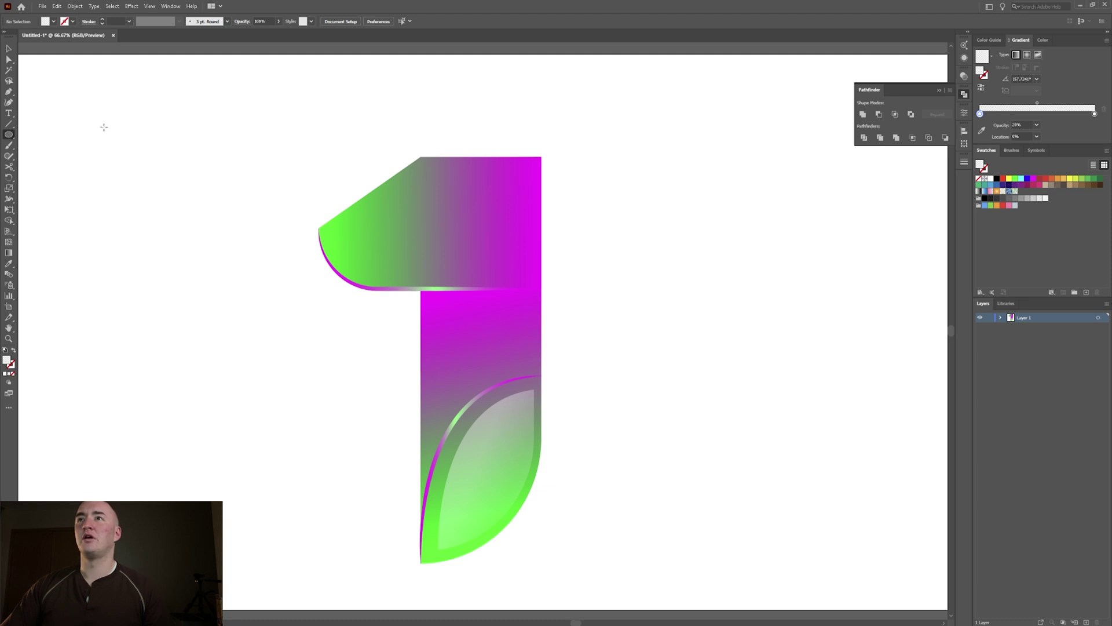
pyautogui.moveTo(104, 127); pyautogui.dragTo(263, 287)
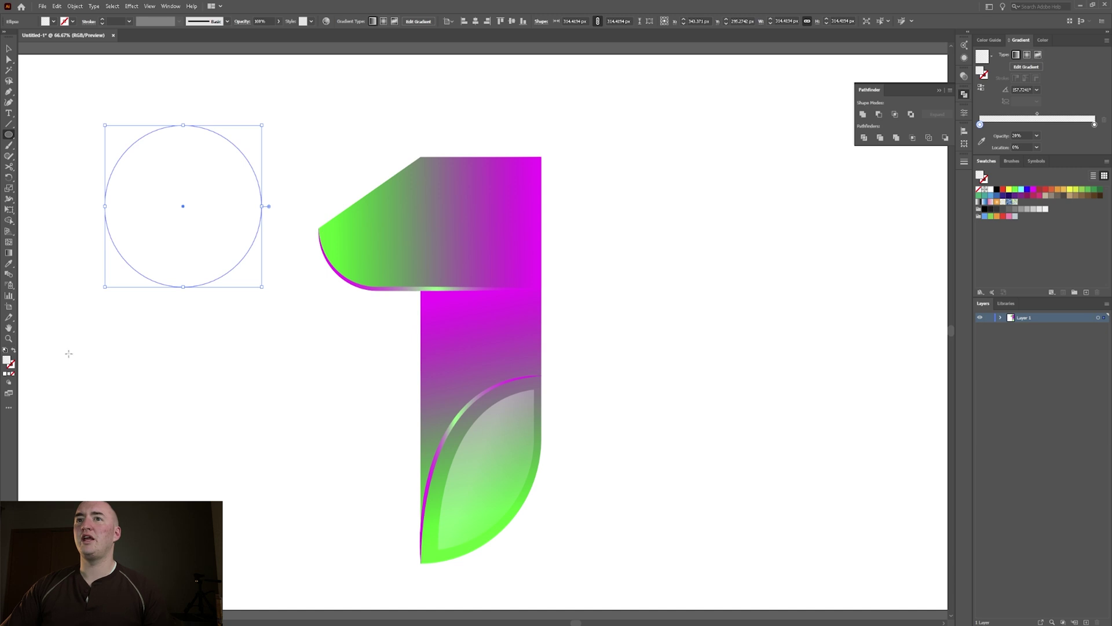
# Fill the circle with the white-to-black gradient preset and switch the gradient type to radial
pyautogui.click(992, 56)
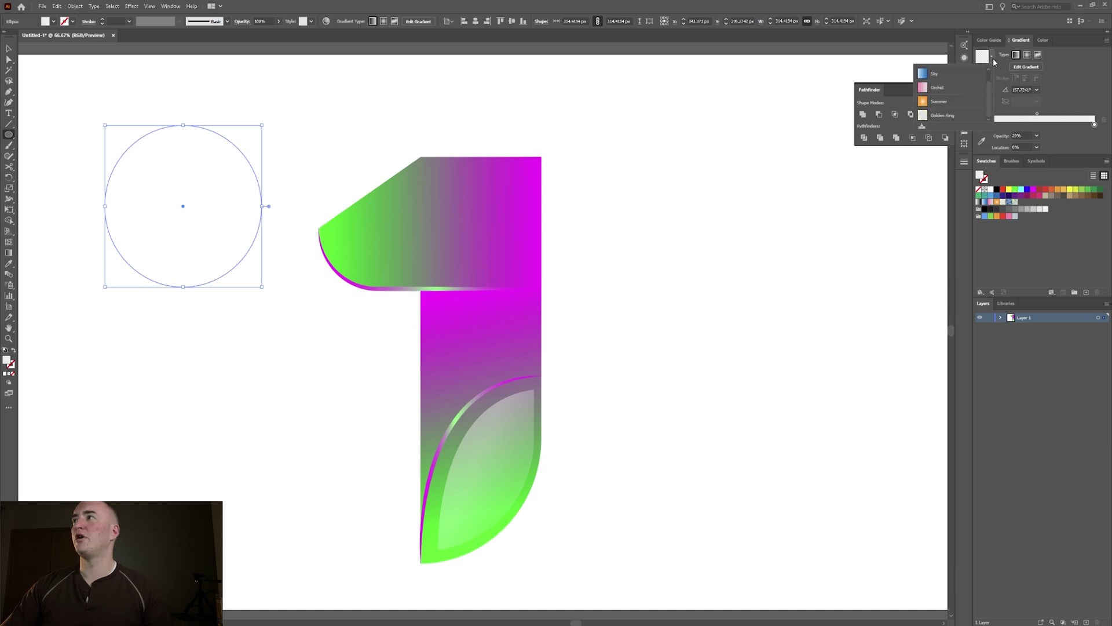
pyautogui.click(951, 76)
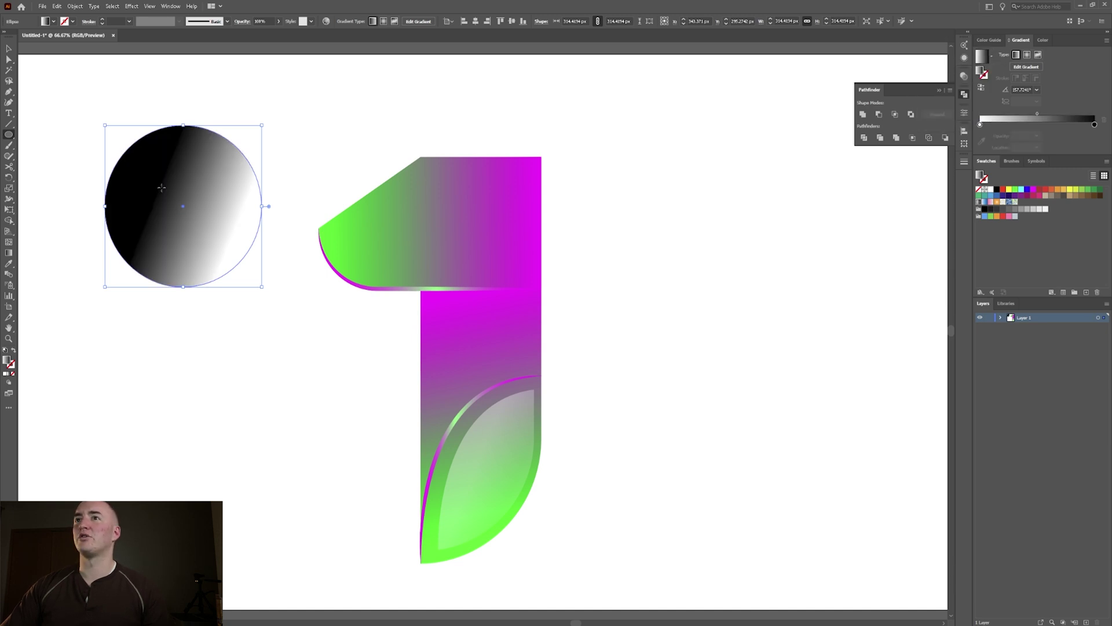
pyautogui.click(1027, 55)
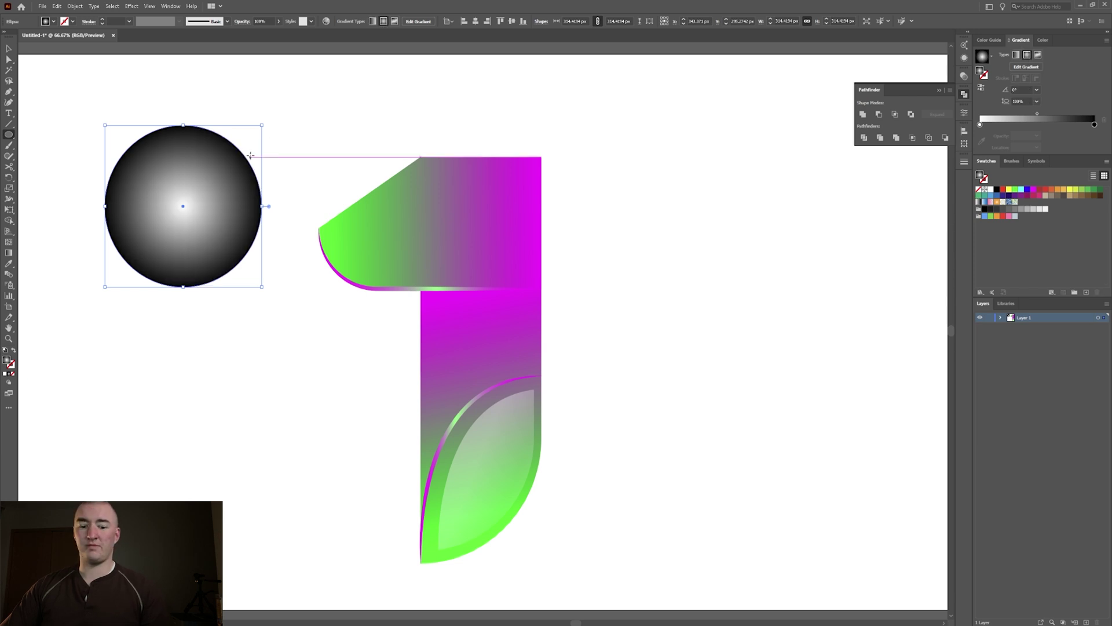
# Scale the circle to about 329 px, then squash it and shrink it into a small flat horizontal ellipse
pyautogui.press('v')
pyautogui.moveTo(184, 126)
pyautogui.mouseDown()
pyautogui.moveTo(184, 235)
pyautogui.moveTo(185, 118)
pyautogui.mouseUp()
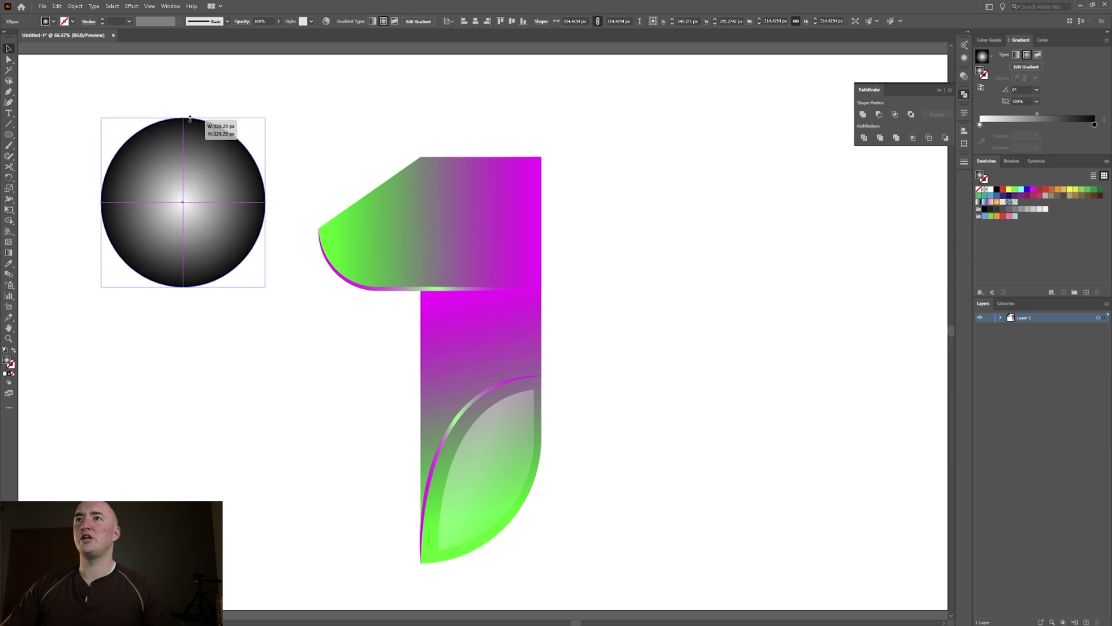
pyautogui.press('g')
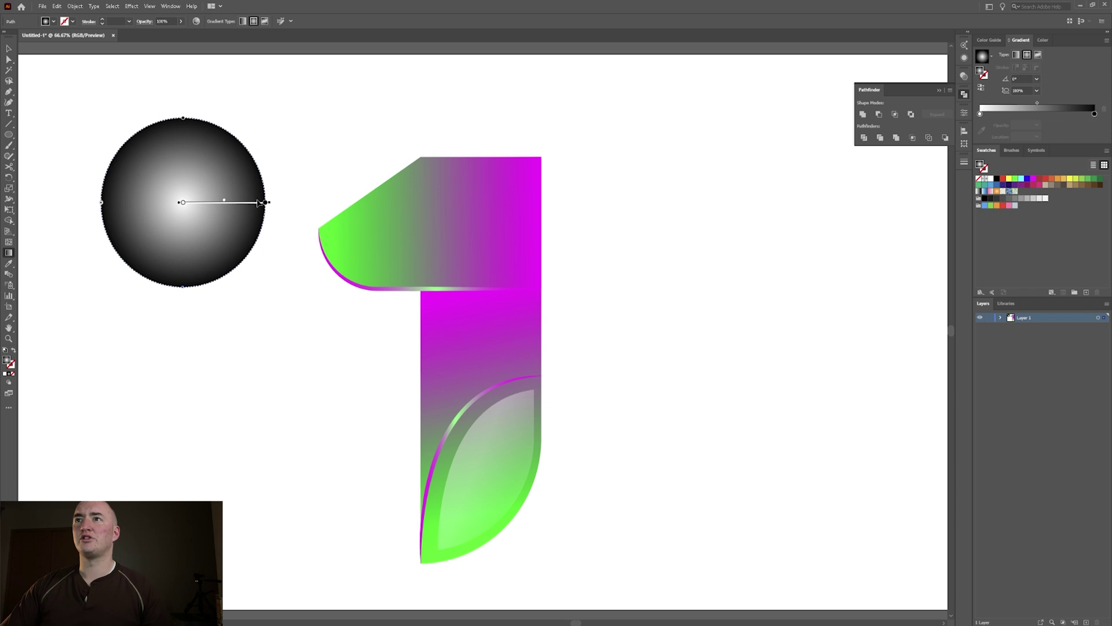
pyautogui.press('v')
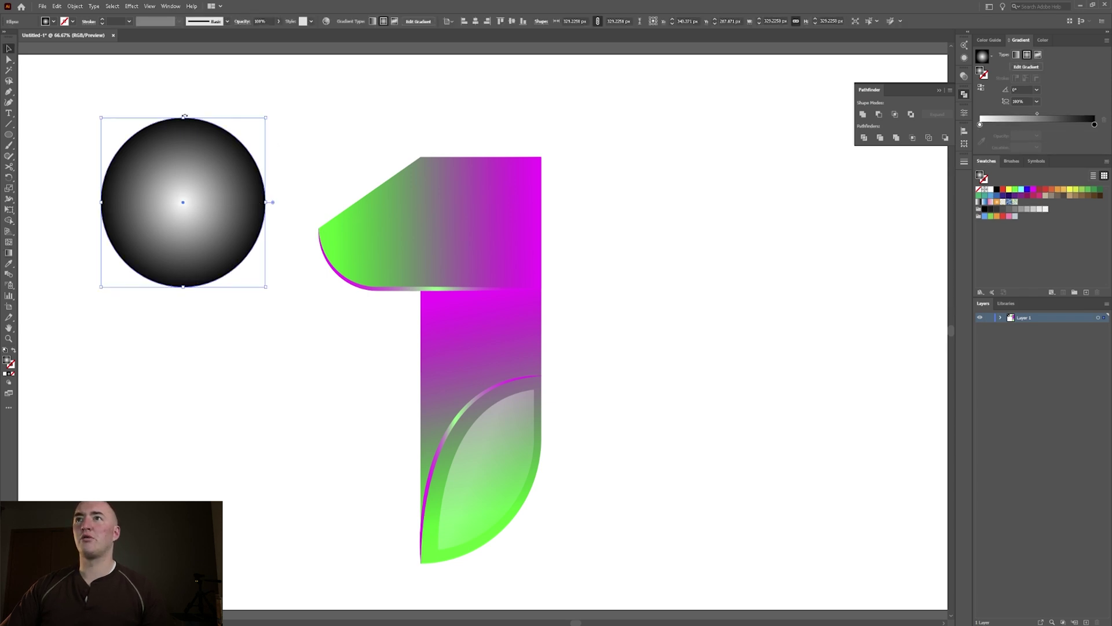
pyautogui.moveTo(185, 119); pyautogui.dragTo(177, 253)
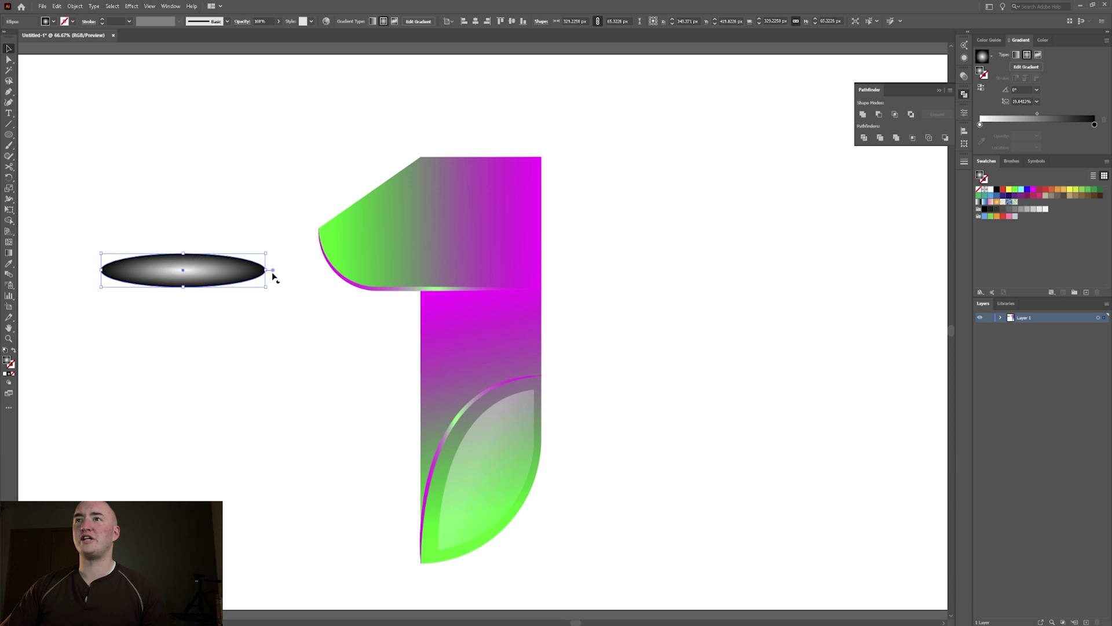
pyautogui.moveTo(267, 270); pyautogui.dragTo(157, 266)
# Extend the ellipse's radial gradient slightly beyond the shape's outline on every side
pyautogui.press('g')
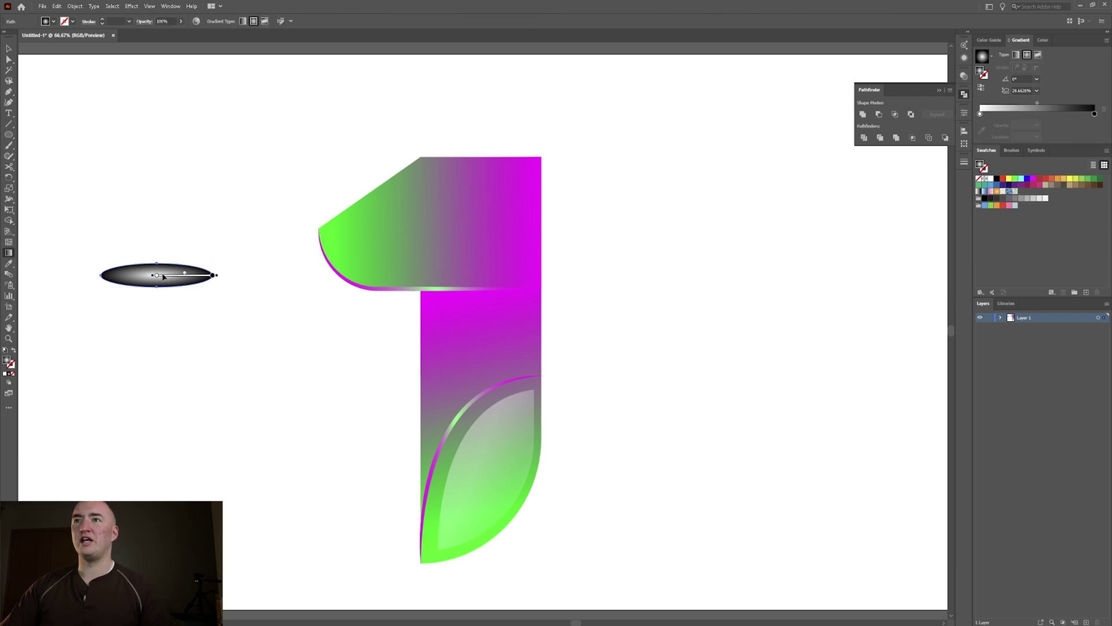
pyautogui.scroll(3, 164, 276)
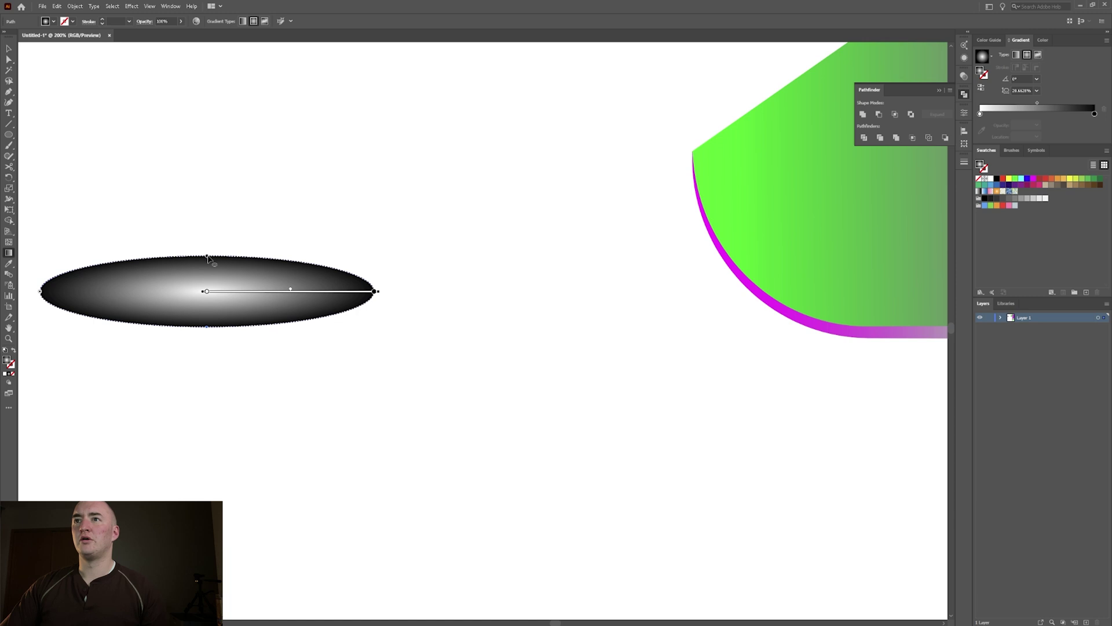
pyautogui.moveTo(208, 257); pyautogui.dragTo(207, 251)
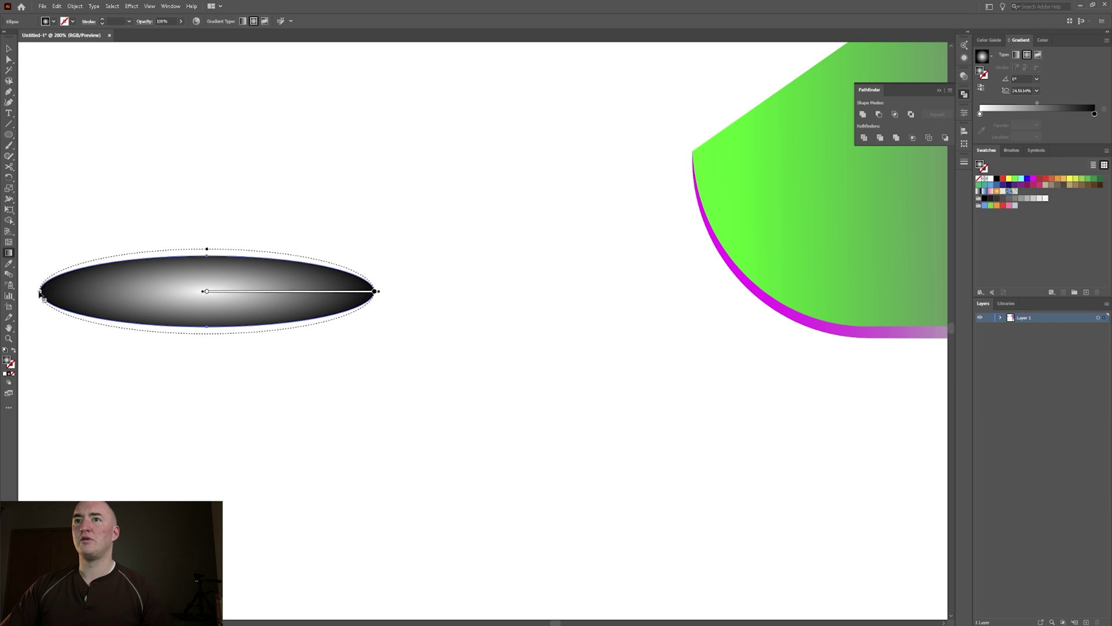
pyautogui.moveTo(40, 292); pyautogui.dragTo(34, 294)
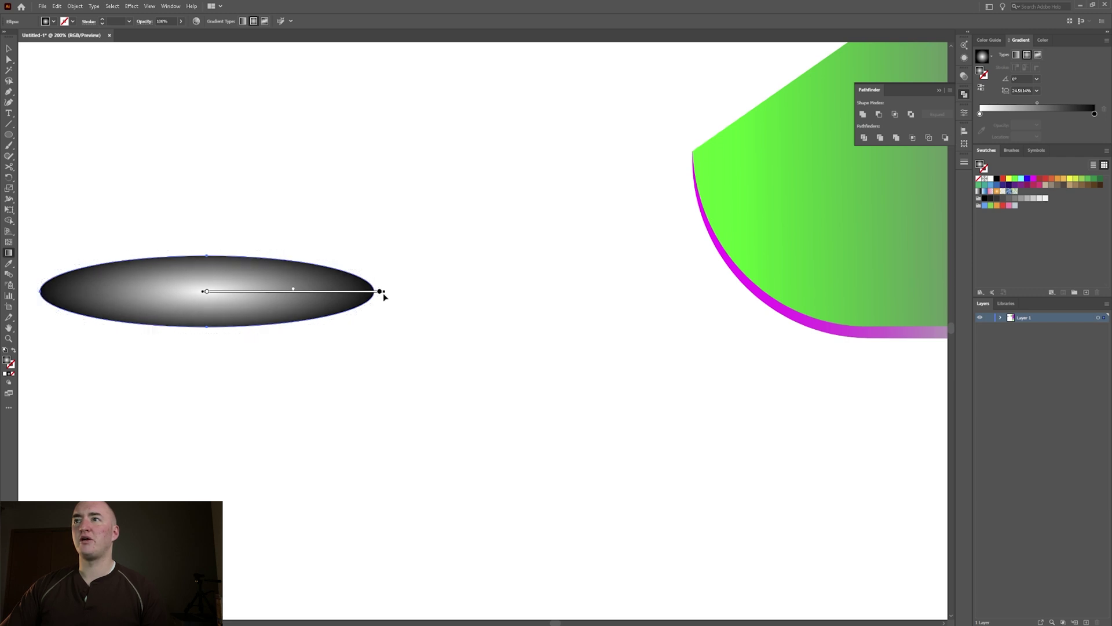
pyautogui.moveTo(384, 291); pyautogui.dragTo(389, 292)
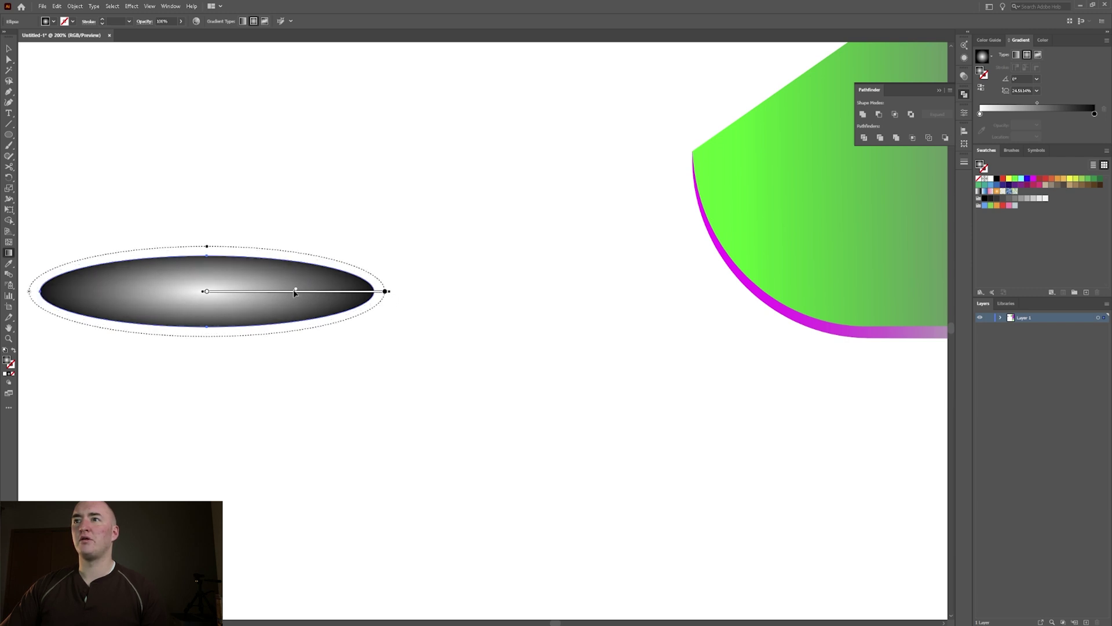
# Shift the midpoint of the ellipse's radial gradient slightly outward toward the black stop, and deselect the ellipse
pyautogui.moveTo(293, 290); pyautogui.dragTo(303, 291)
pyautogui.scroll(-2, 308, 210)
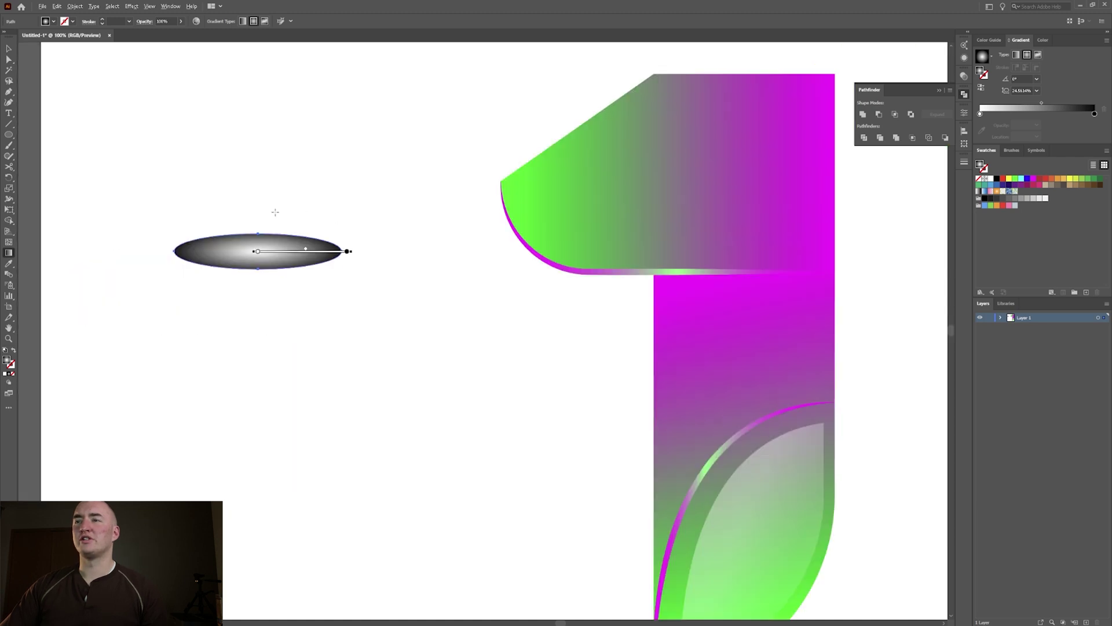
pyautogui.moveTo(299, 230); pyautogui.dragTo(221, 271)
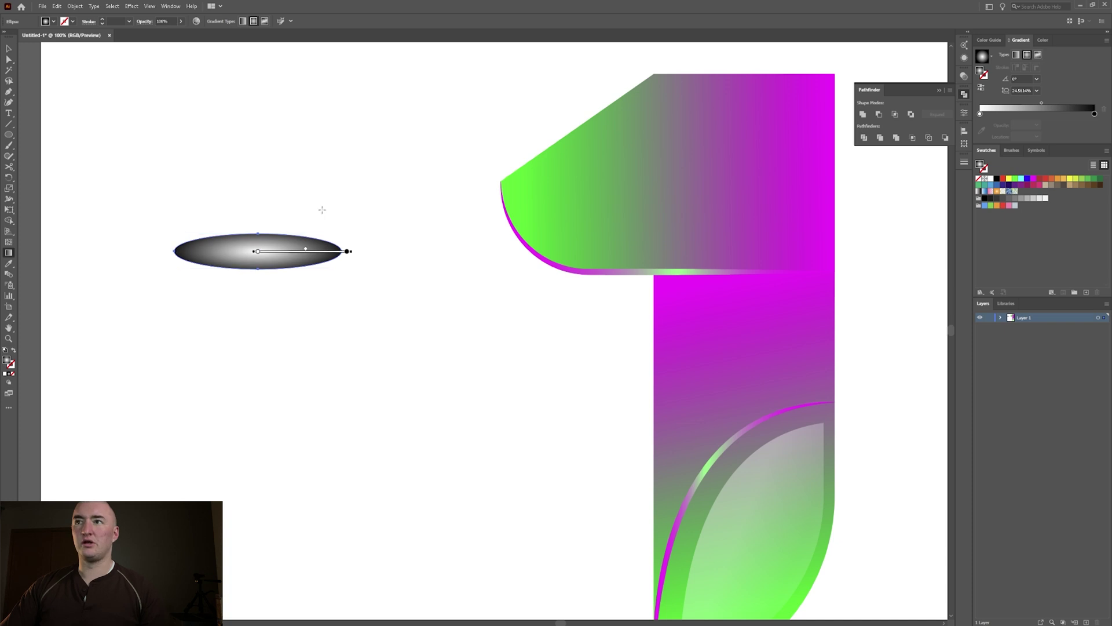
pyautogui.press('v')
pyautogui.click(326, 195)
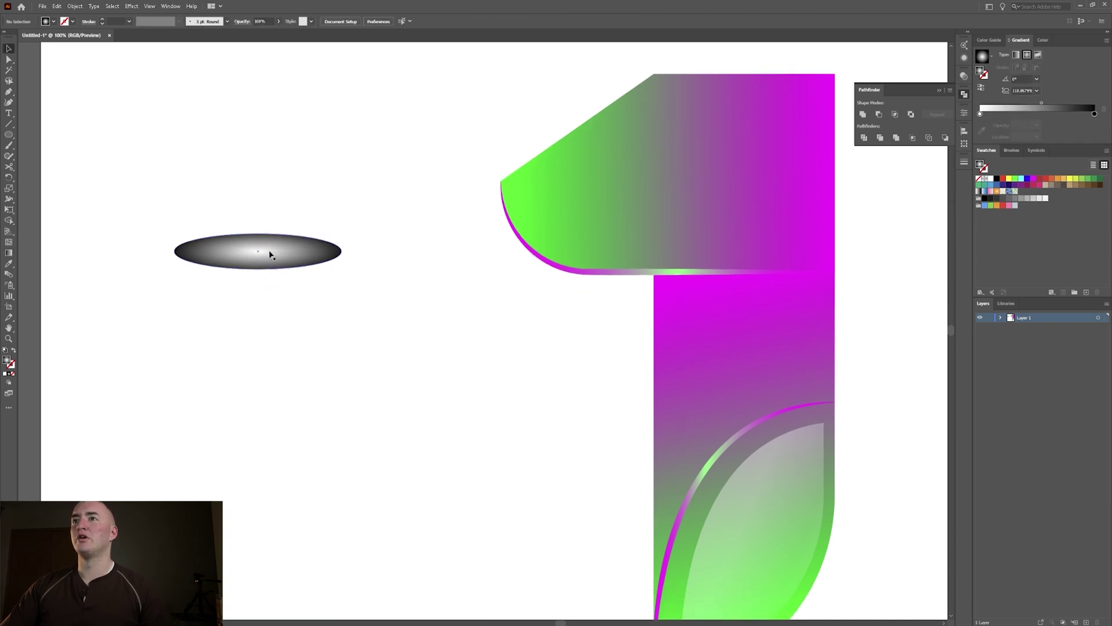
# Move the flat ellipse onto the accent line under the numeral's flag and set its blending mode to Color Dodge, trying Overlay for comparison
pyautogui.moveTo(271, 252); pyautogui.dragTo(679, 272)
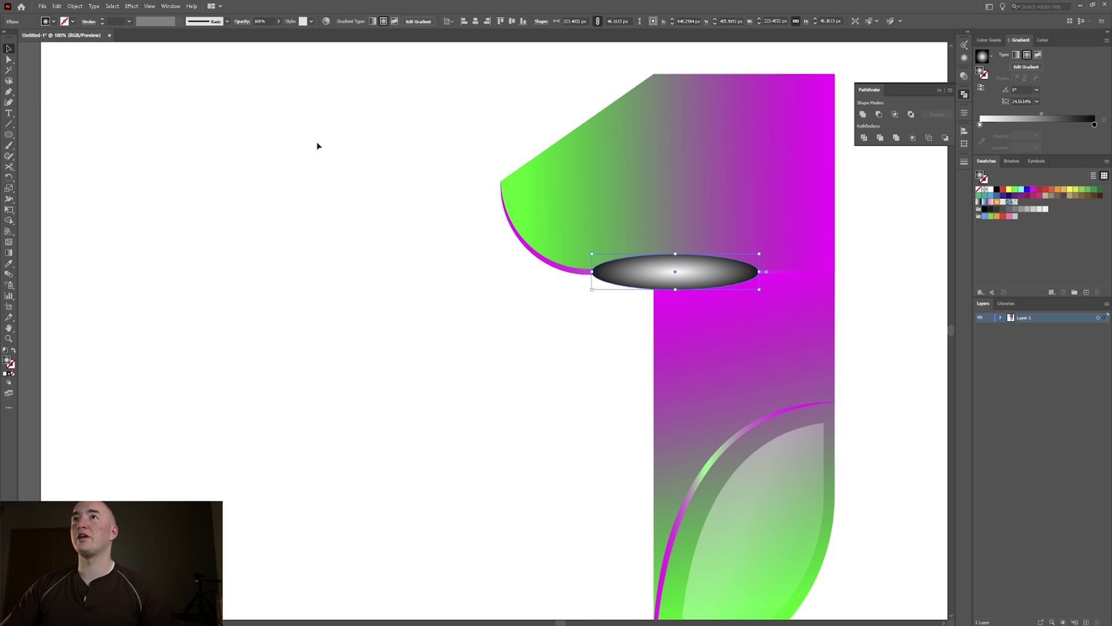
pyautogui.click(248, 23)
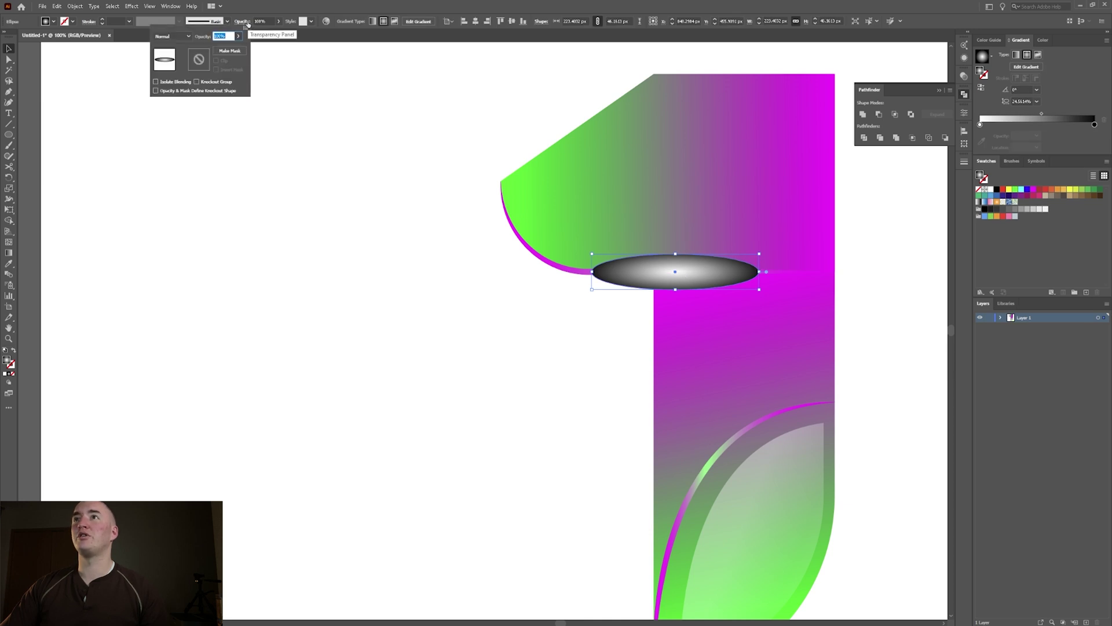
pyautogui.click(188, 36)
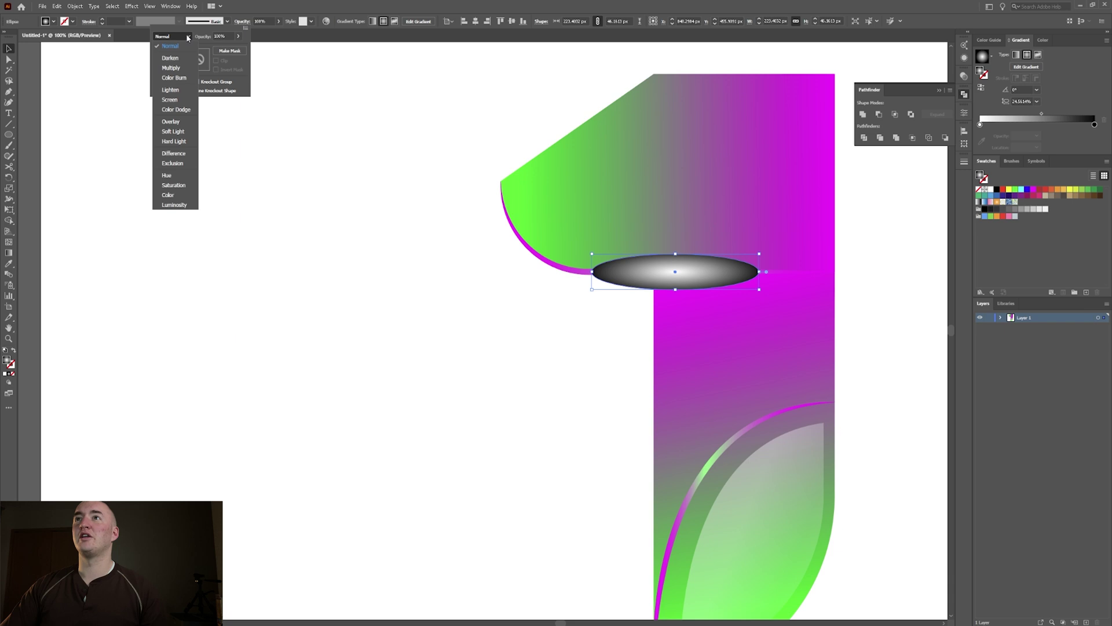
pyautogui.click(177, 110)
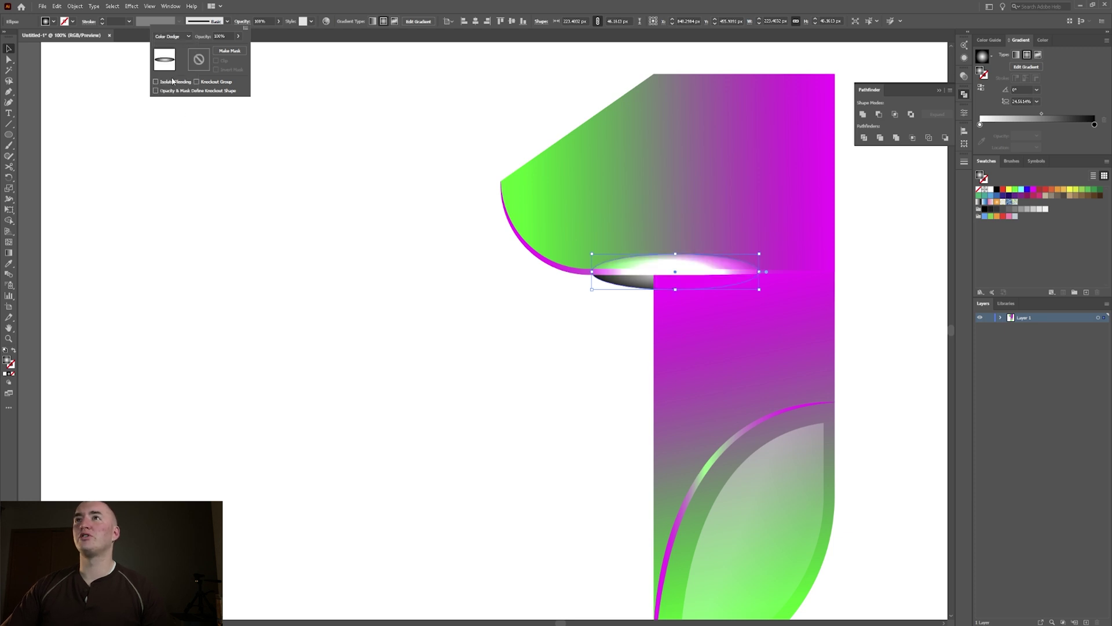
pyautogui.click(172, 36)
pyautogui.click(177, 120)
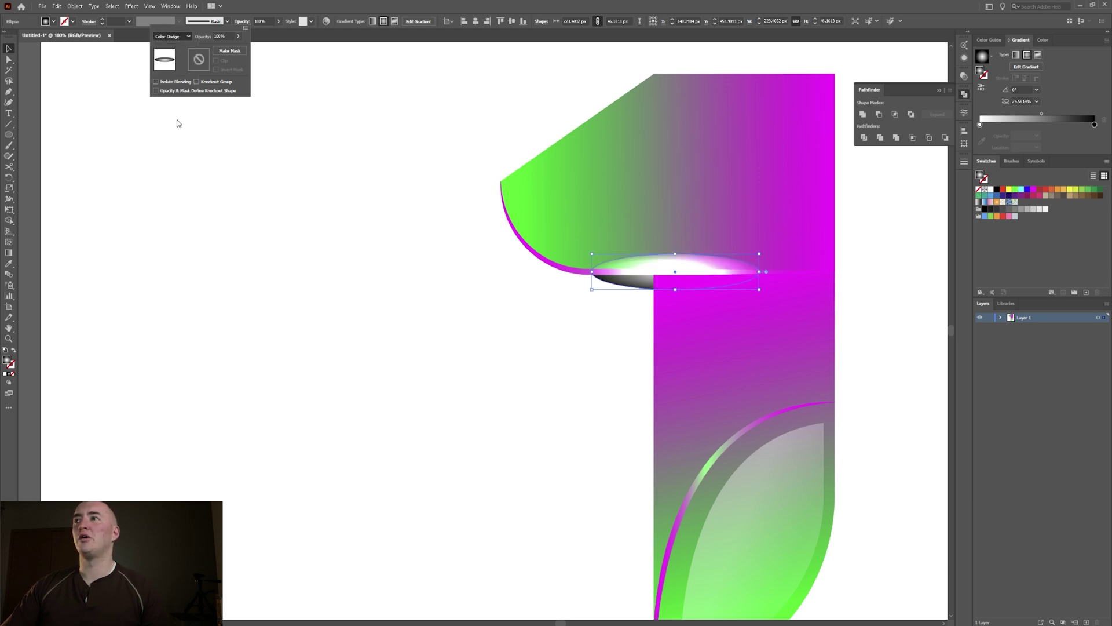
pyautogui.click(173, 36)
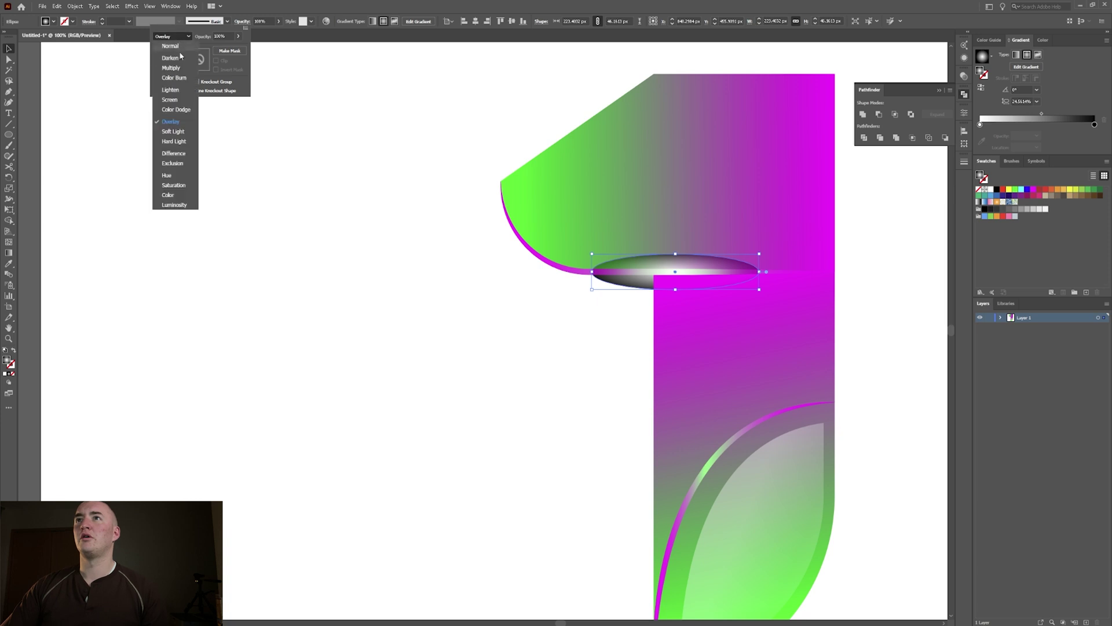
pyautogui.click(180, 113)
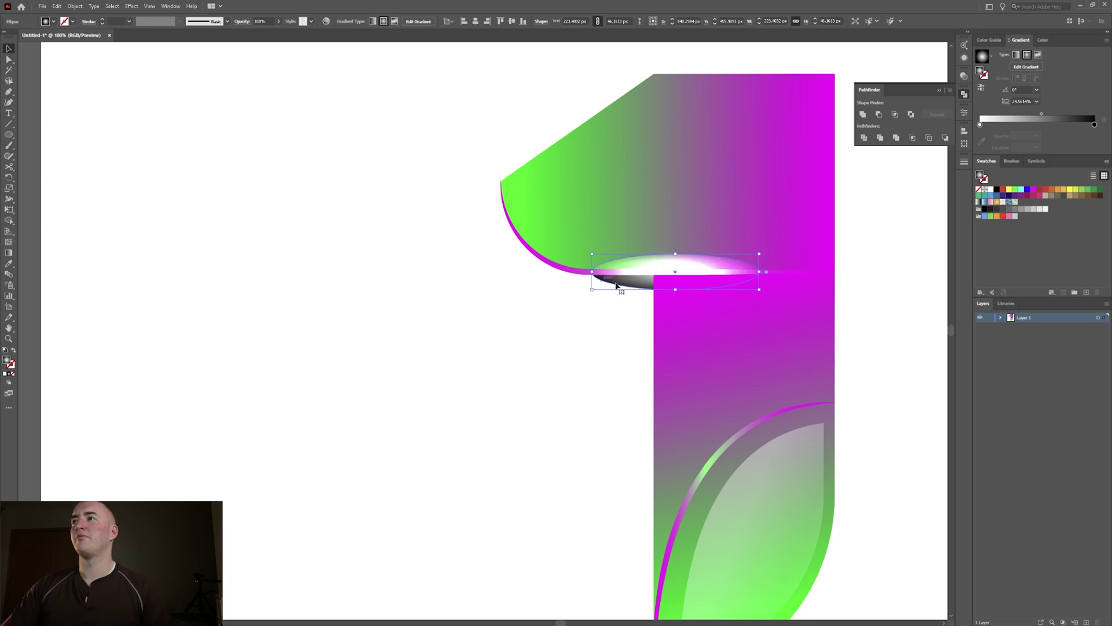
# Reduce the ellipse's opacity to about 75%, and move it onto the leaf's curved accent line, rotated 45° and made slimmer
pyautogui.scroll(-1, 667, 277)
pyautogui.moveTo(815, 289); pyautogui.dragTo(670, 305)
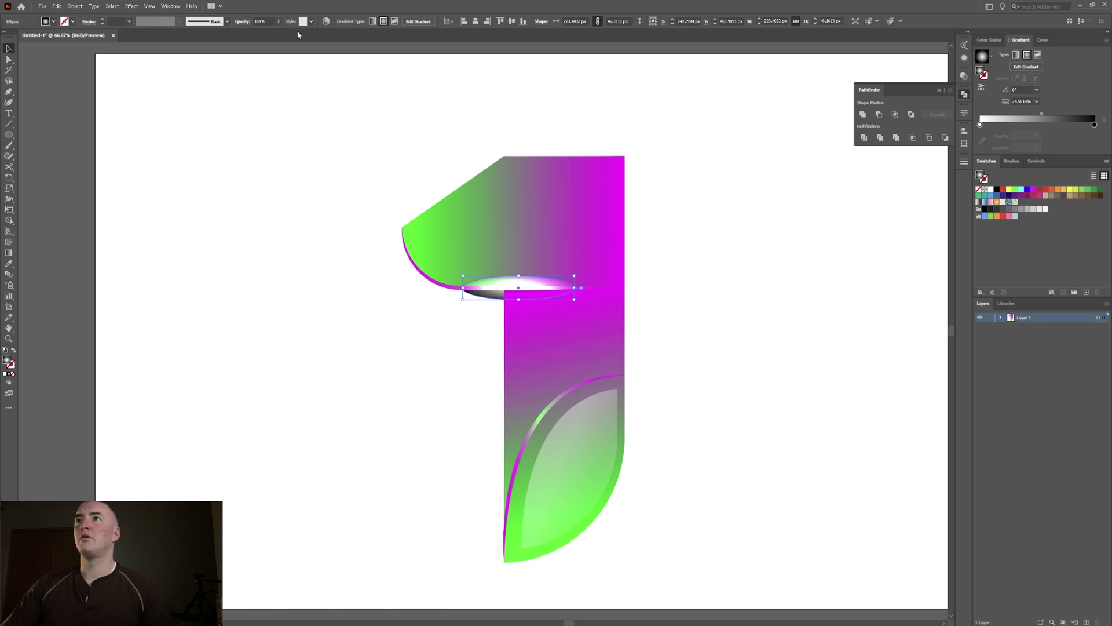
pyautogui.click(278, 21)
pyautogui.moveTo(280, 33); pyautogui.dragTo(269, 33)
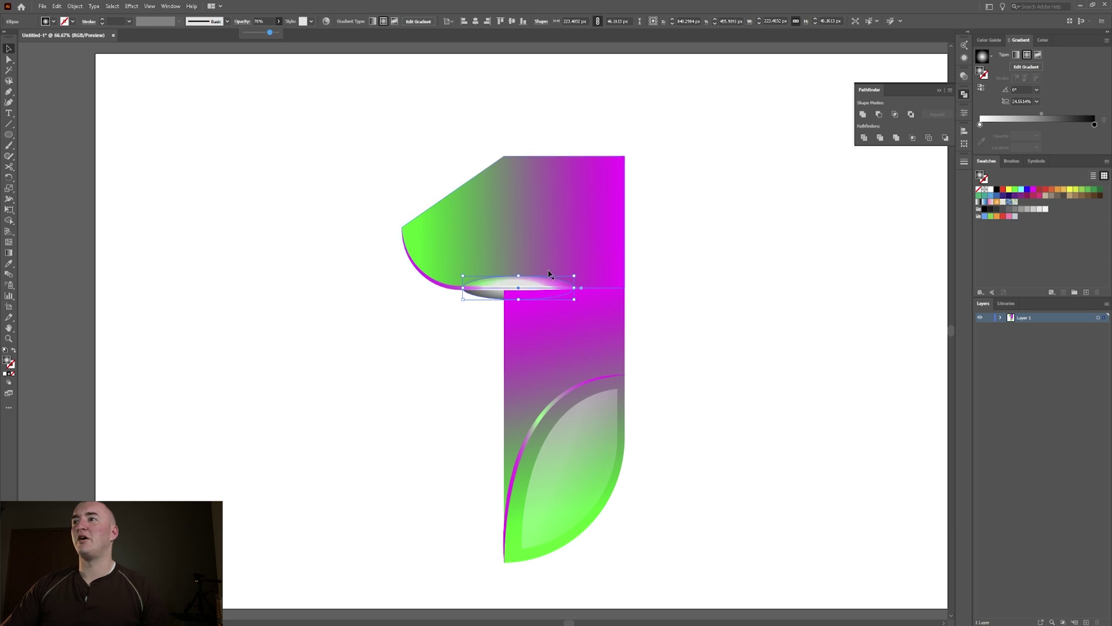
pyautogui.moveTo(520, 292); pyautogui.dragTo(543, 415)
pyautogui.moveTo(581, 369); pyautogui.dragTo(565, 393)
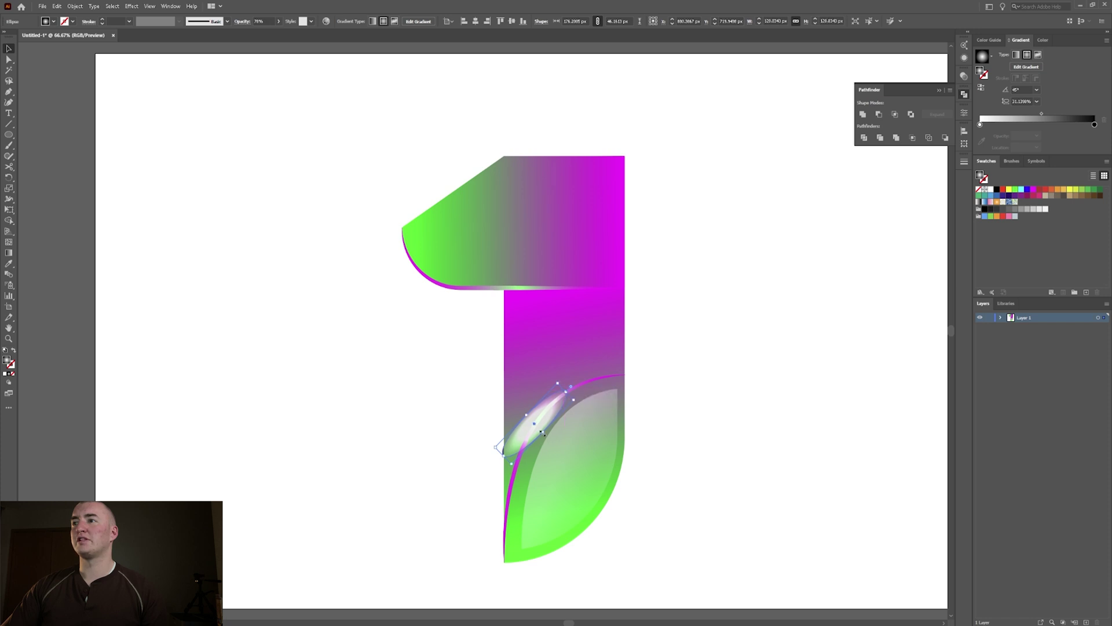
pyautogui.moveTo(542, 433); pyautogui.dragTo(263, 316)
# Undo the ellipse's edits step by step, back to the full radial-gradient circle beside the numeral
pyautogui.hotkey('ctrl', 'z')
pyautogui.hotkey('ctrl', 'z')
pyautogui.hotkey('ctrl', 'z')
pyautogui.hotkey('ctrl', 'z')
pyautogui.hotkey('ctrl', 'z')
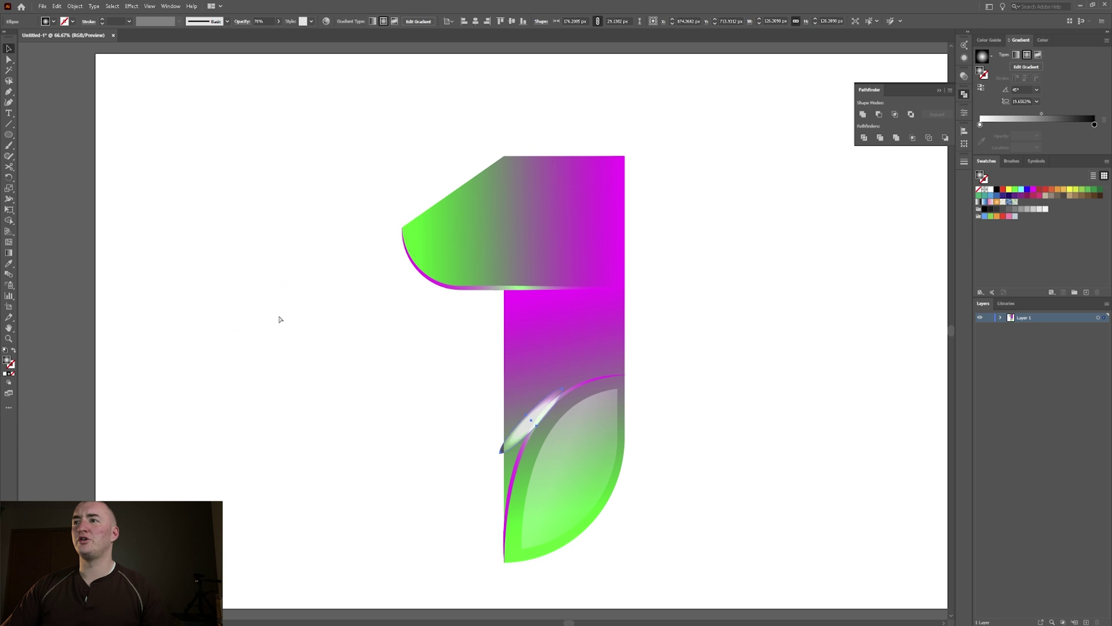
pyautogui.hotkey('ctrl', 'z')
pyautogui.hotkey('ctrl', 'z')
pyautogui.hotkey('ctrl', 'z')
pyautogui.hotkey('ctrl', 'z')
pyautogui.hotkey('ctrl', 'z')
pyautogui.hotkey('ctrl', 'z')
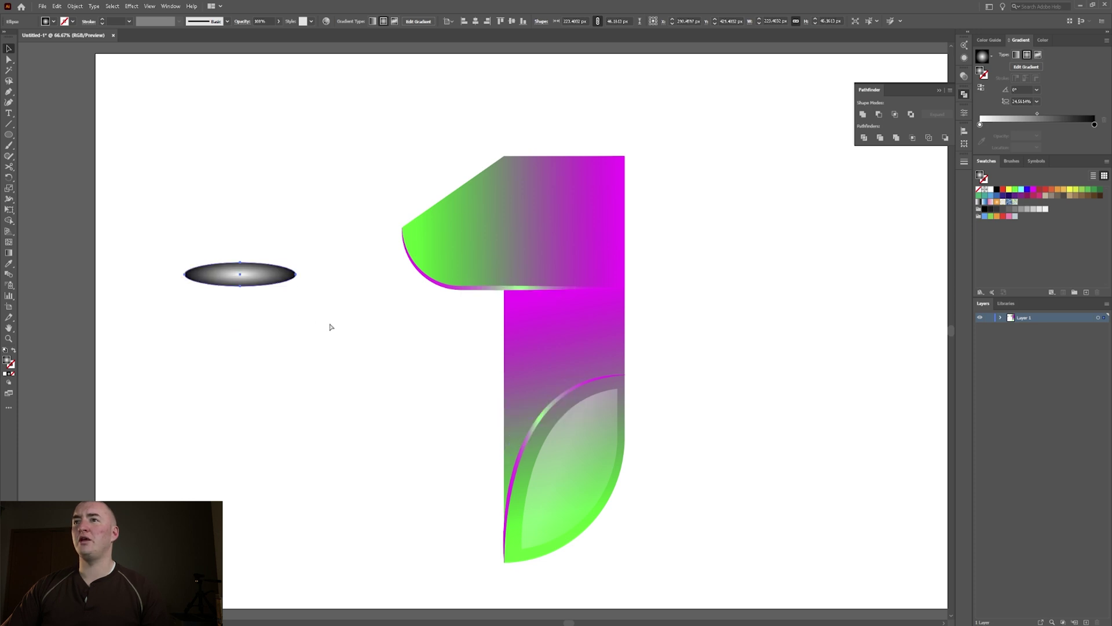
pyautogui.hotkey('ctrl', 'z')
pyautogui.hotkey('ctrl', 'z')
pyautogui.hotkey('ctrl', 'z')
pyautogui.hotkey('ctrl', 'z')
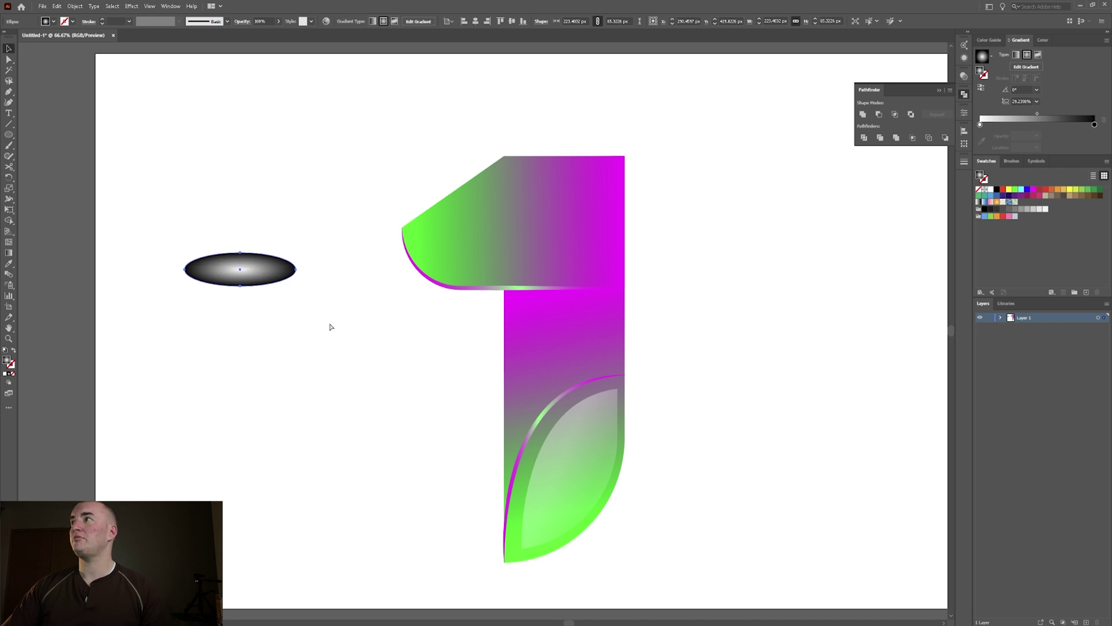
pyautogui.hotkey('ctrl', 'z')
pyautogui.hotkey('ctrl', 'z')
pyautogui.hotkey('ctrl', 'z')
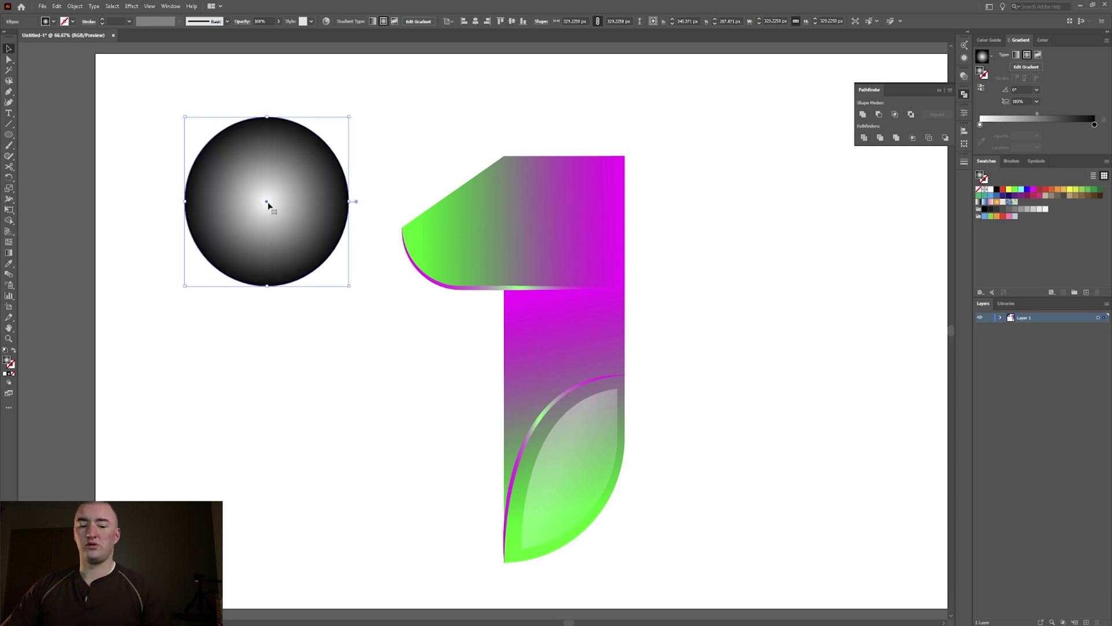
# Squash the circle into a flat horizontal ellipse and shrink it to about 149 by 21 px
pyautogui.click(272, 107)
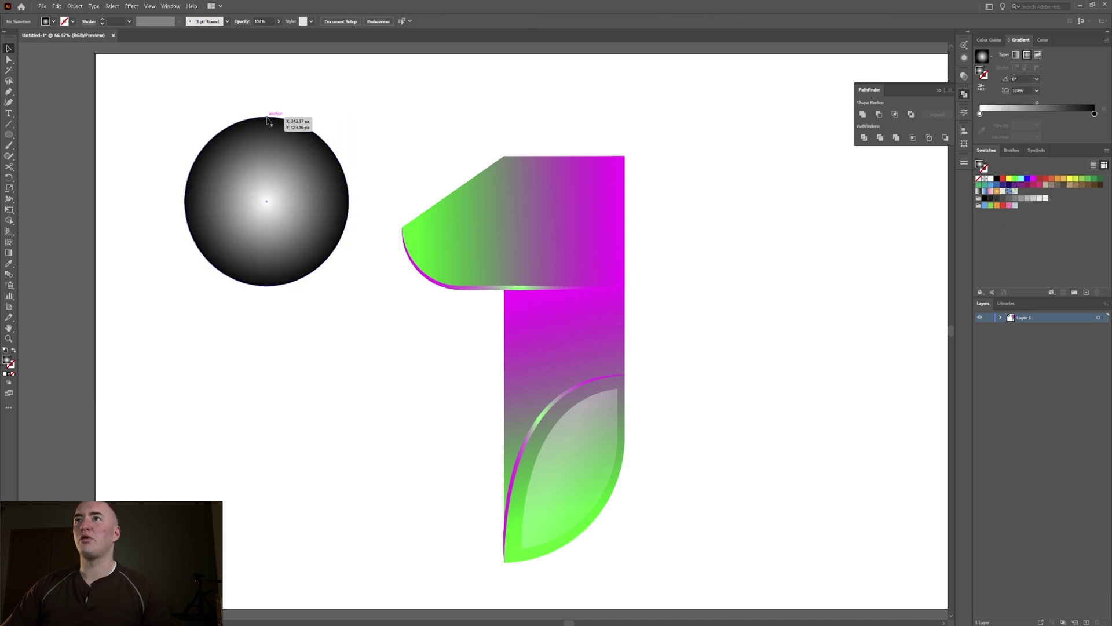
pyautogui.click(267, 119)
pyautogui.moveTo(268, 119); pyautogui.dragTo(267, 265)
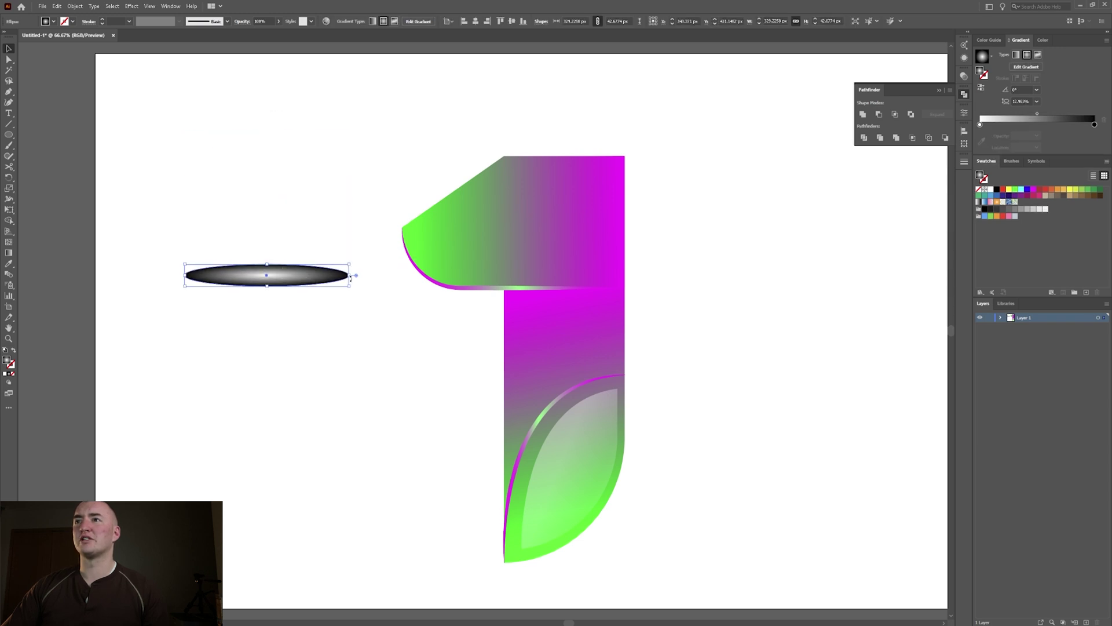
pyautogui.moveTo(349, 275); pyautogui.dragTo(255, 281)
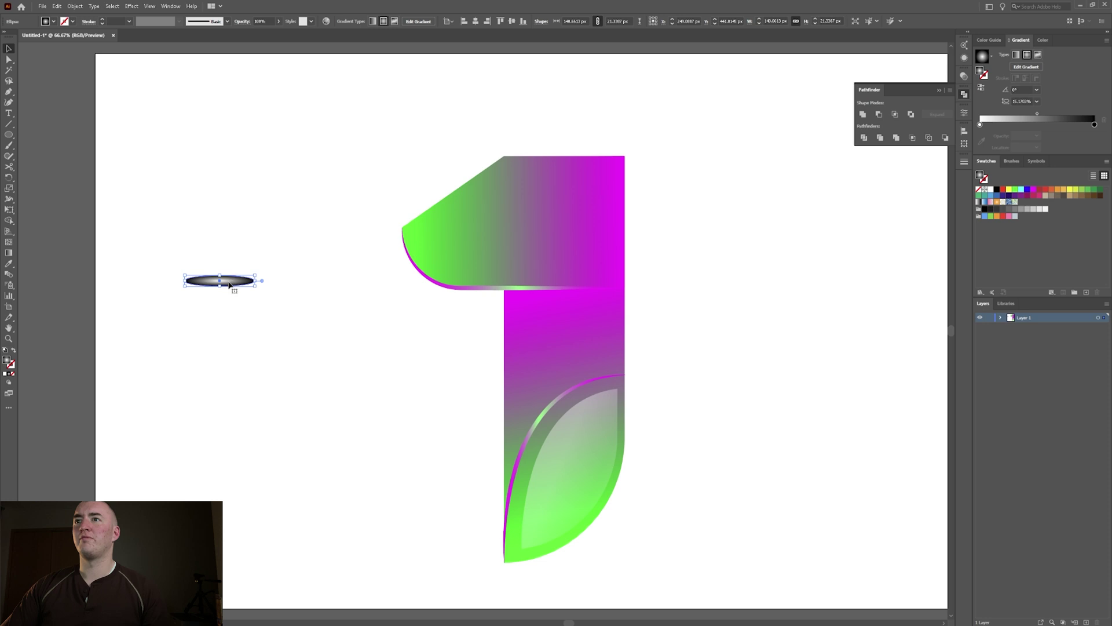
# Set the small ellipse's blending mode to Color Dodge and deselect it
pyautogui.click(238, 22)
pyautogui.click(176, 38)
pyautogui.click(178, 110)
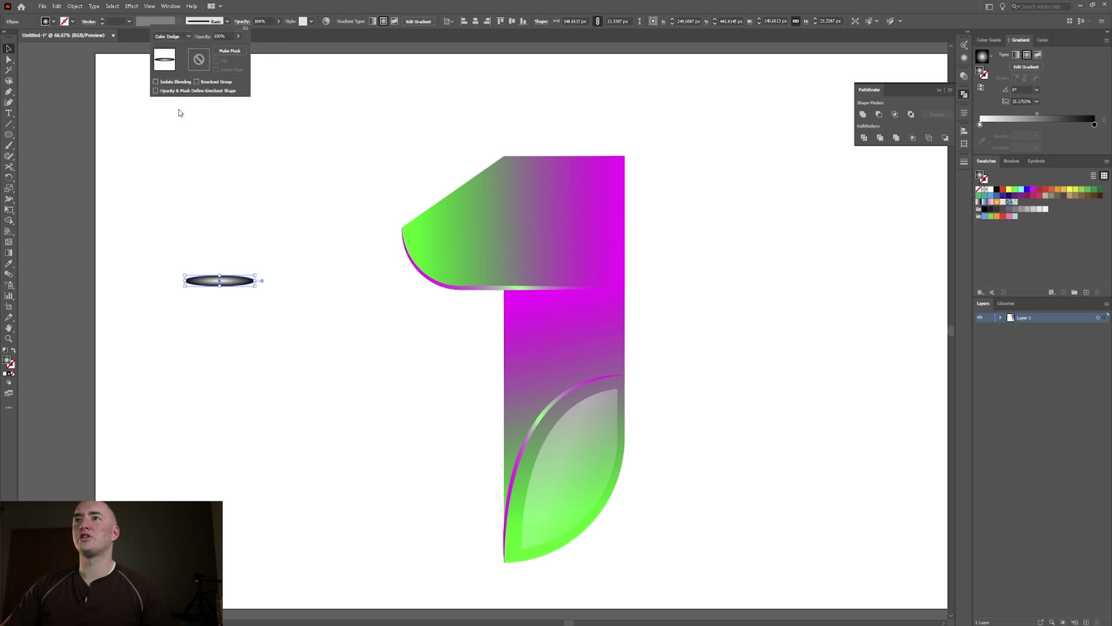
pyautogui.click(295, 282)
# Place the small ellipse over the leaf's curved accent line, rotated to follow the curve, and set its opacity to 90%
pyautogui.moveTo(217, 281); pyautogui.dragTo(534, 423)
pyautogui.click(278, 21)
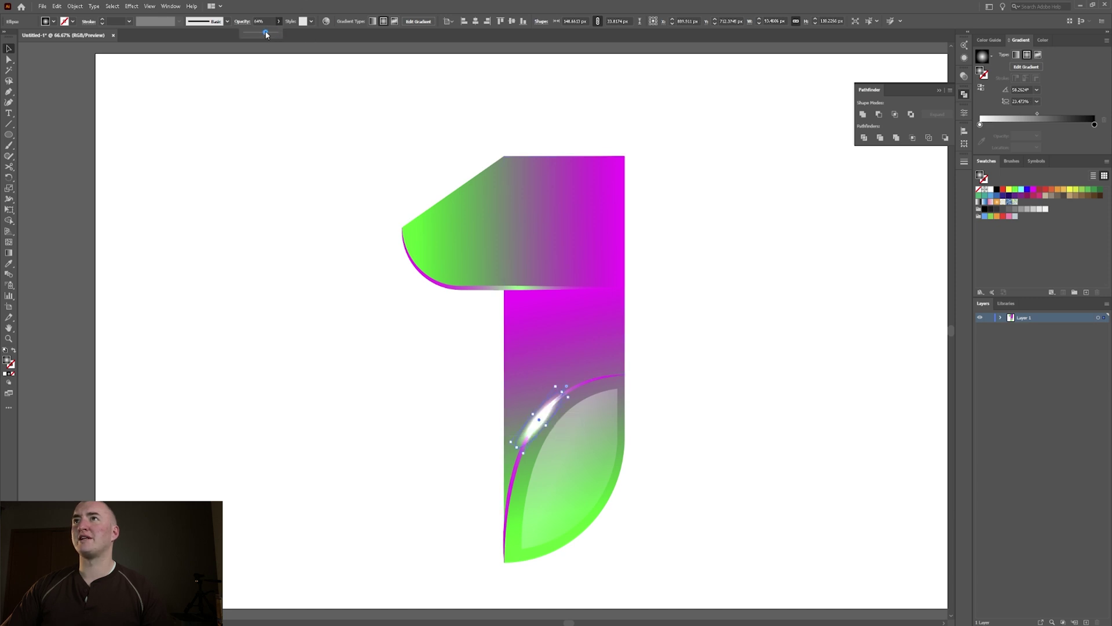
pyautogui.moveTo(266, 32); pyautogui.dragTo(266, 32)
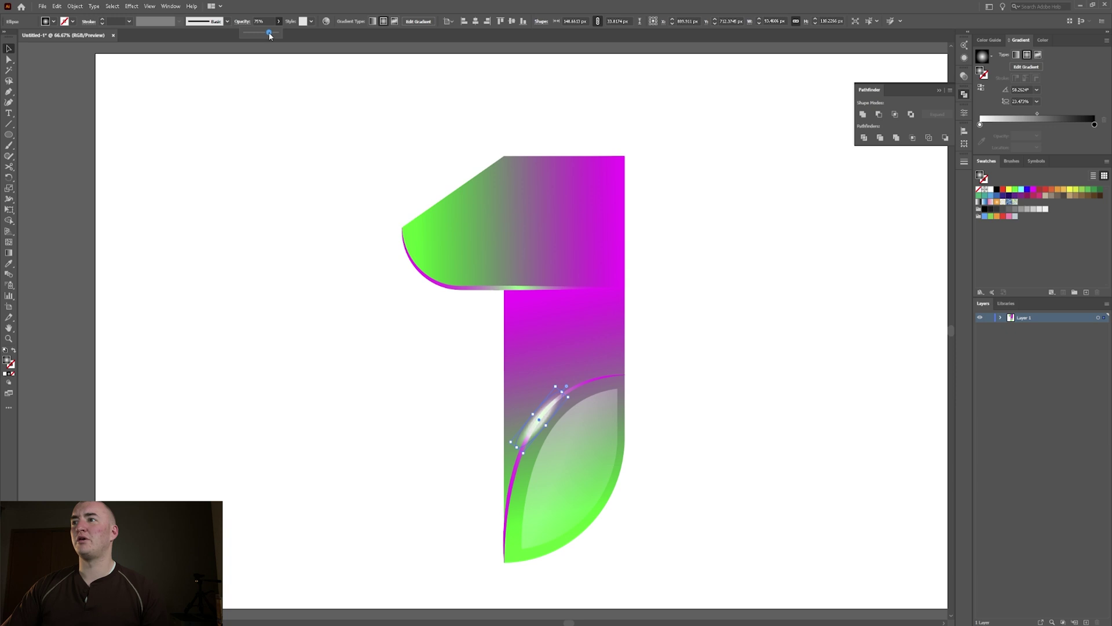
pyautogui.moveTo(273, 33); pyautogui.dragTo(275, 35)
pyautogui.click(673, 318)
# Duplicate the leaf's highlight onto the accent line under the flag, turned nearly horizontal where the stem begins
pyautogui.scroll(1, 641, 253)
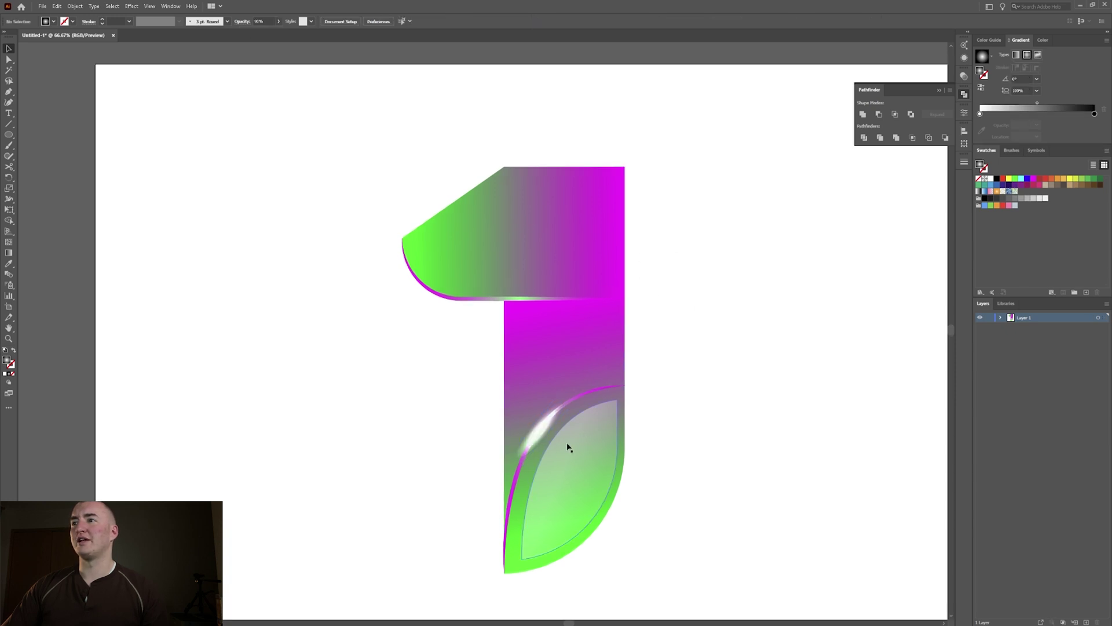
pyautogui.click(537, 435)
pyautogui.moveTo(537, 435); pyautogui.dragTo(513, 298)
pyautogui.click(498, 314)
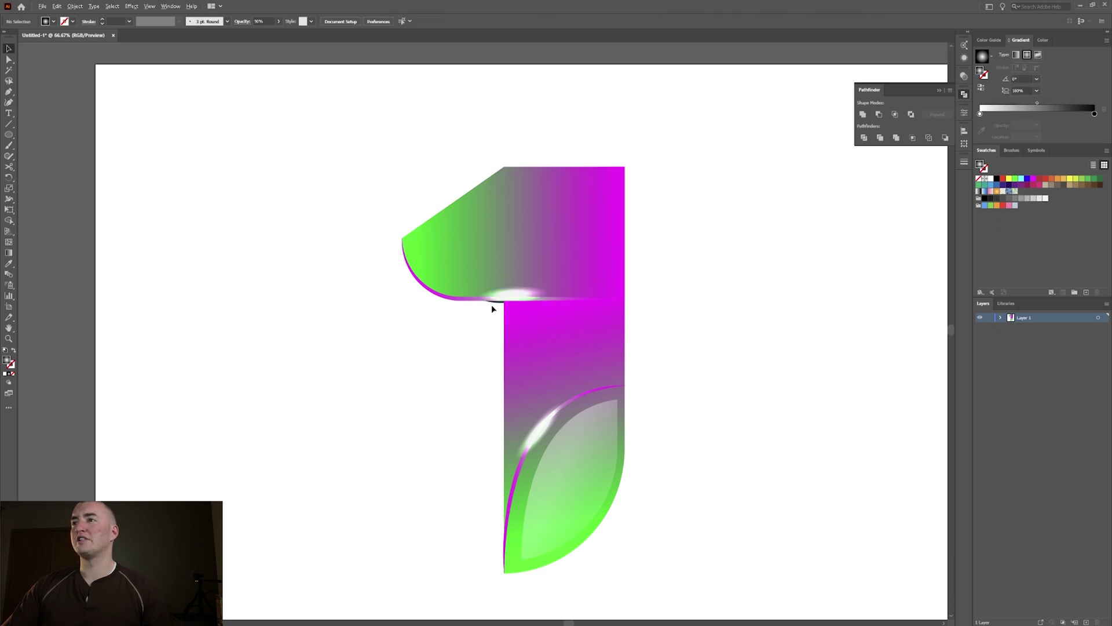
# Trim off the dark part of the upper highlight that spills below the flag's accent line, using the Shape Builder tool
pyautogui.scroll(5, 491, 304)
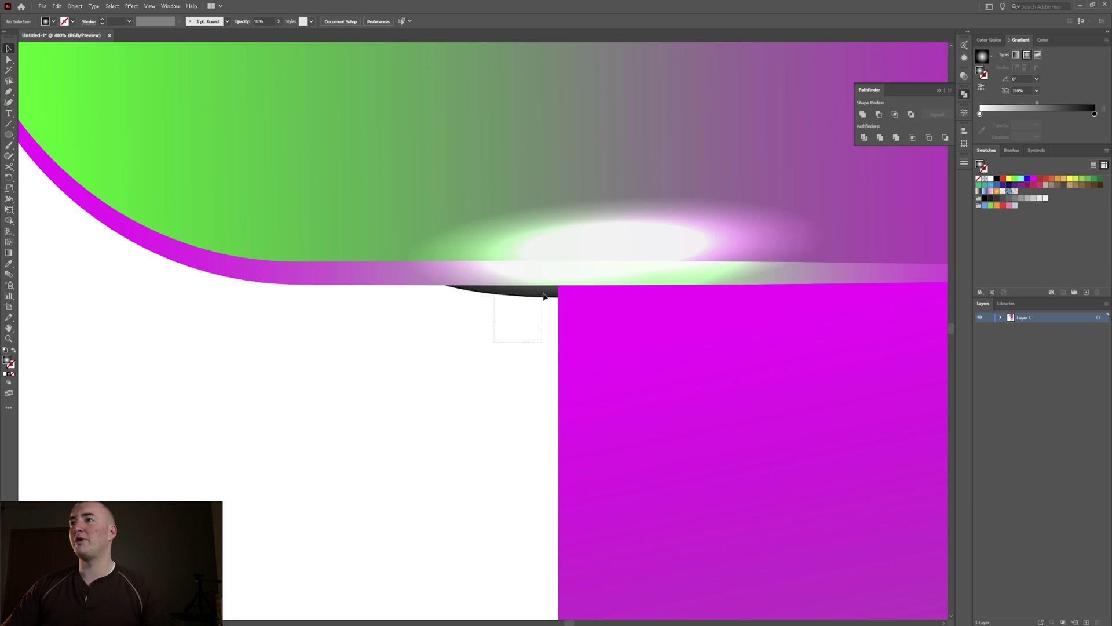
pyautogui.click(591, 258)
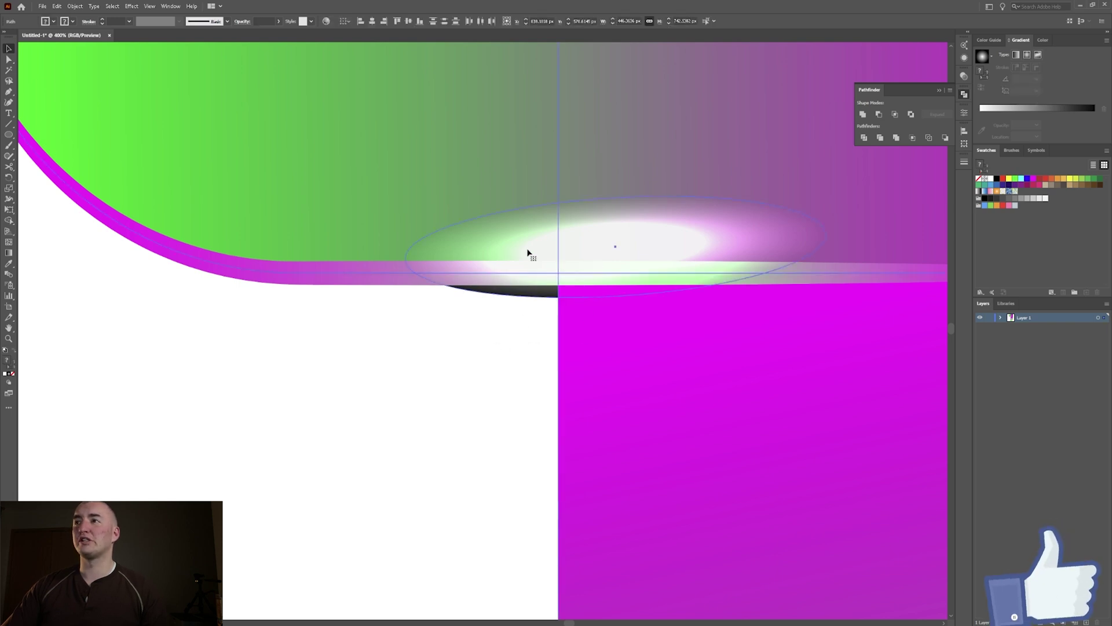
pyautogui.hotkey('shift', 'm')
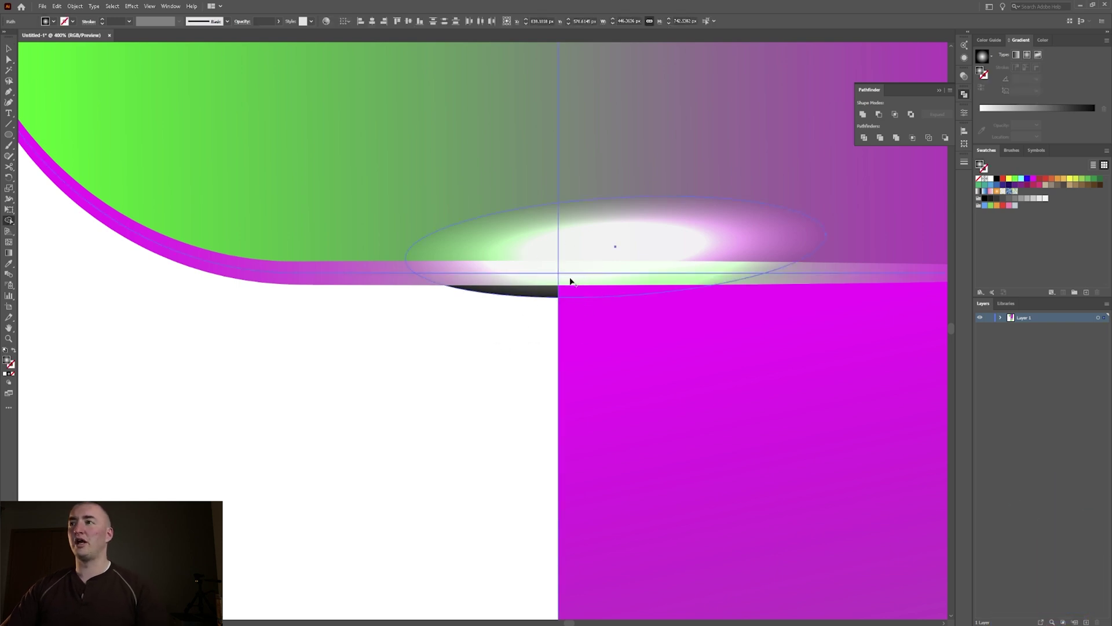
pyautogui.click(537, 294)
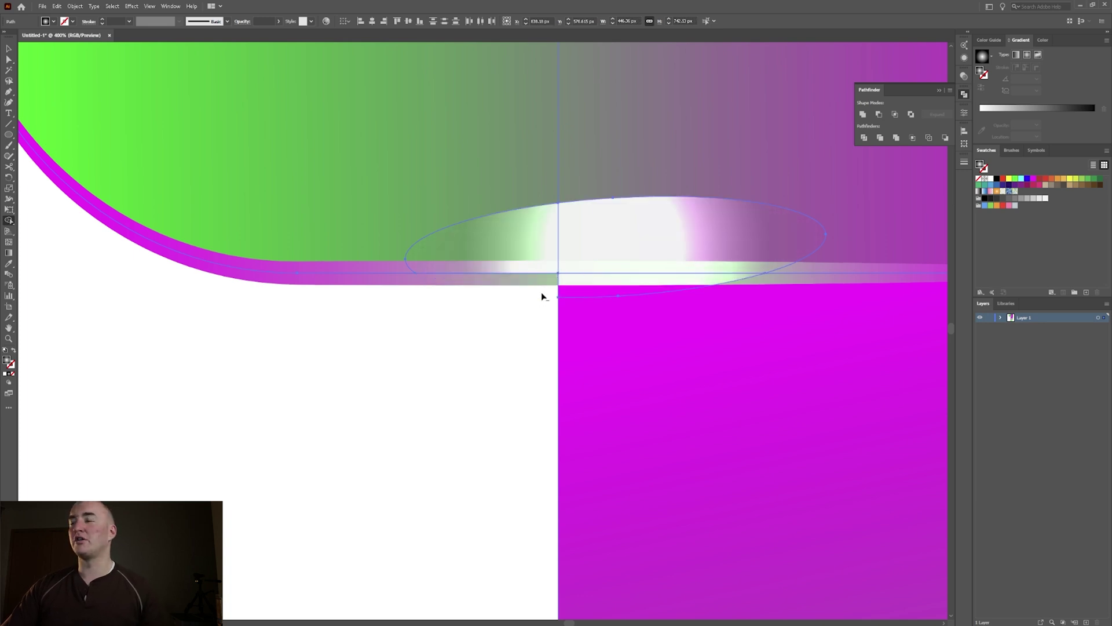
pyautogui.click(608, 231)
pyautogui.press('v')
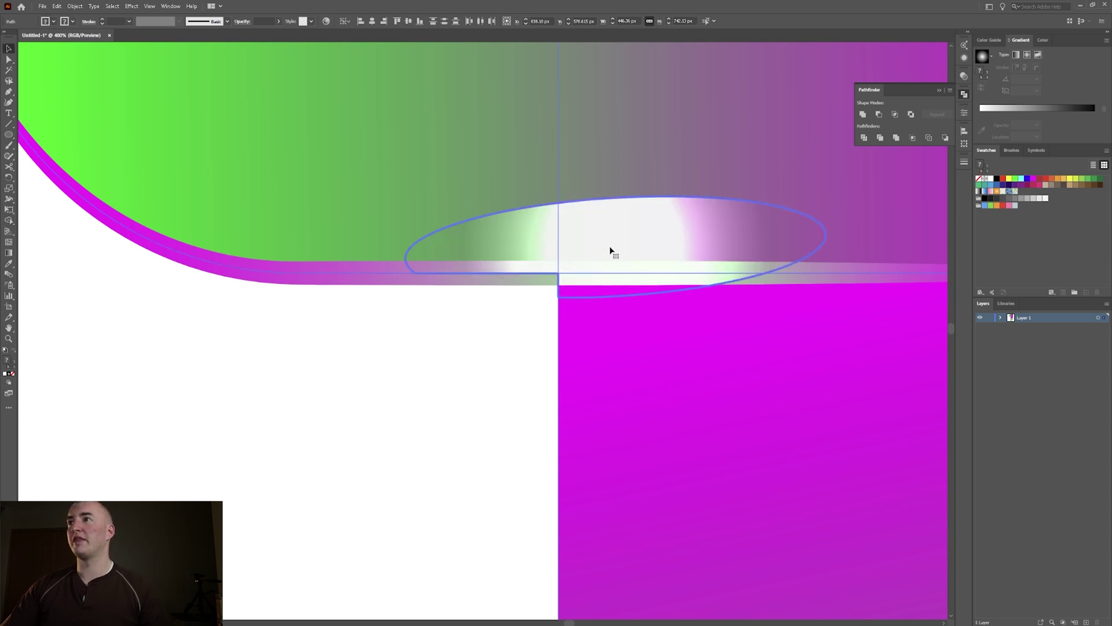
# Flatten the trimmed highlight's radial gradient into a low horizontal ellipse that fits inside the shape's outline, and deselect it
pyautogui.press('g')
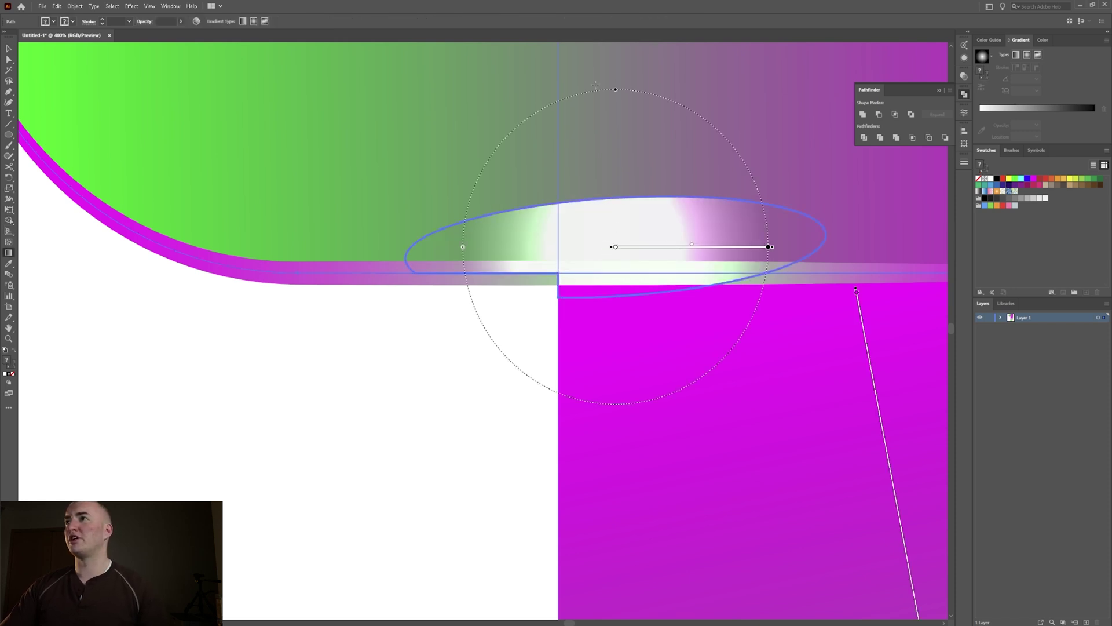
pyautogui.moveTo(616, 90); pyautogui.dragTo(618, 209)
pyautogui.click(613, 248)
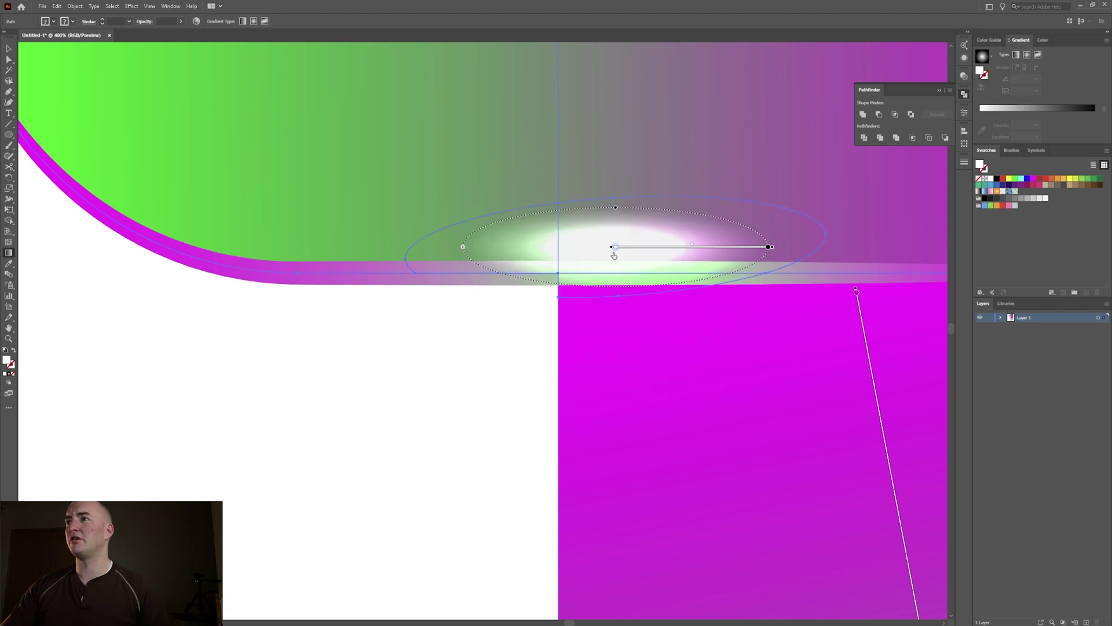
pyautogui.moveTo(612, 248); pyautogui.dragTo(623, 262)
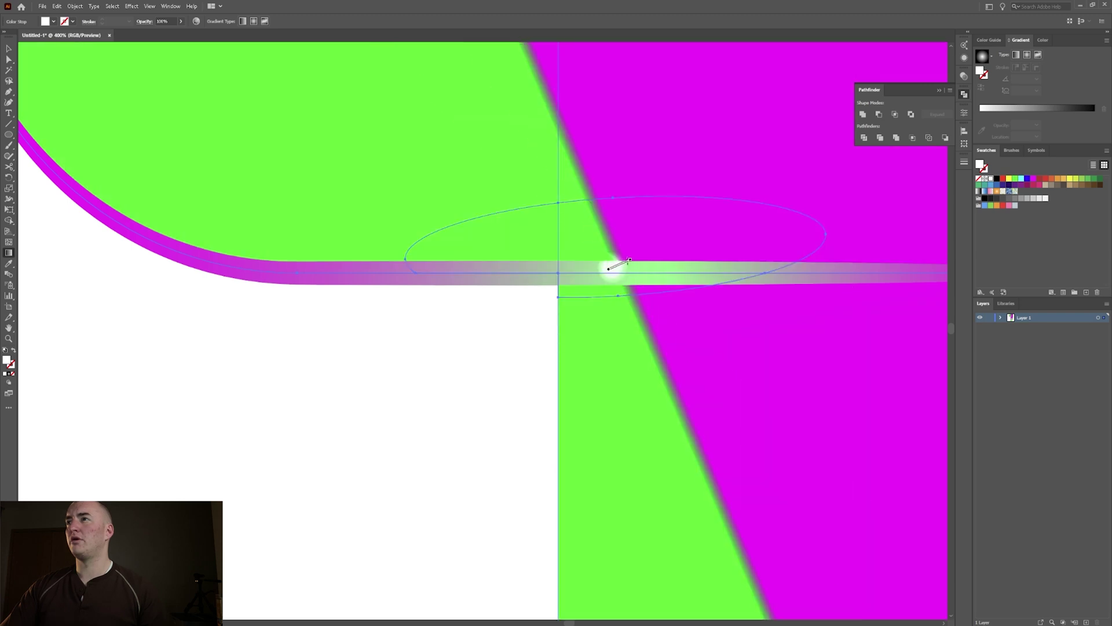
pyautogui.hotkey('ctrl', 'z')
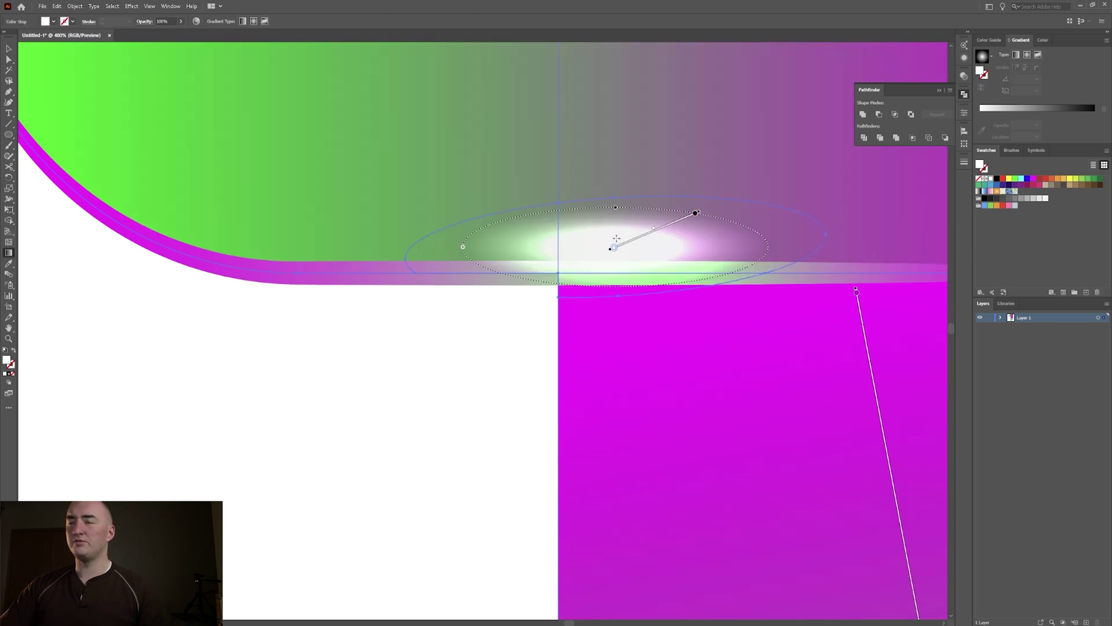
pyautogui.press('v')
pyautogui.click(488, 367)
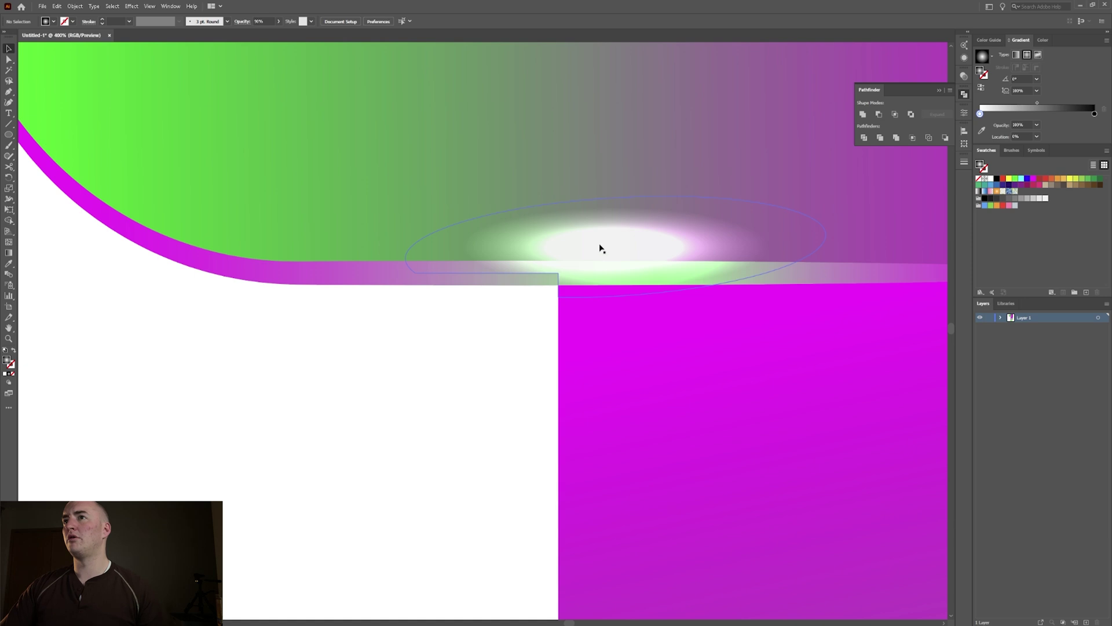
# Flatten the upper highlight's radial gradient slightly more, to an aspect ratio of about 23%, so it ends within the accent line
pyautogui.scroll(-4, 597, 255)
pyautogui.scroll(5, 599, 261)
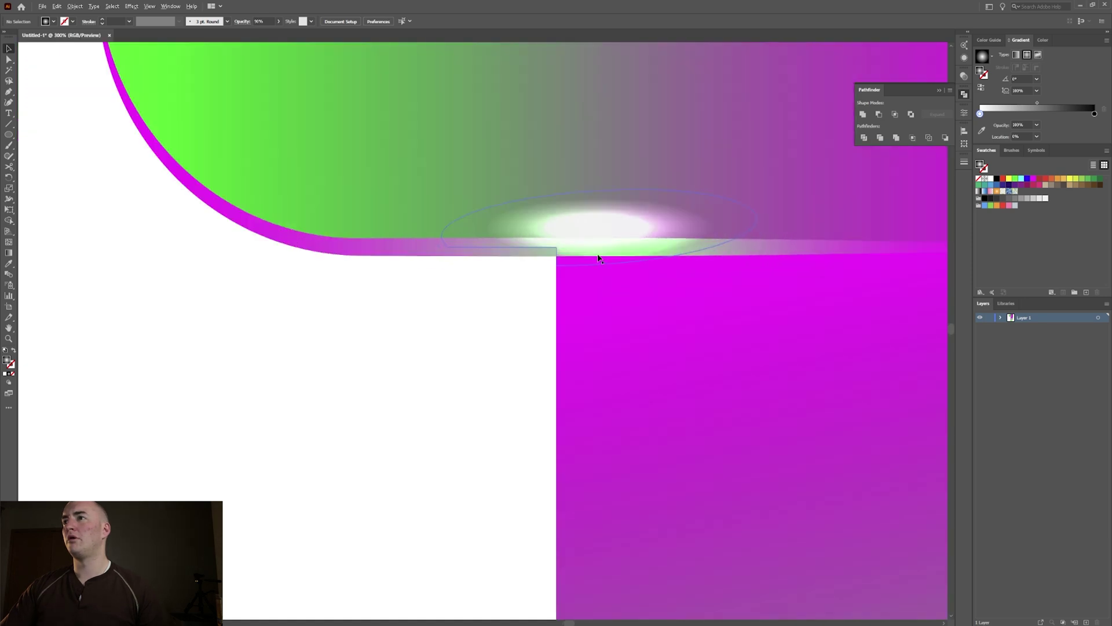
pyautogui.click(584, 201)
pyautogui.press('g')
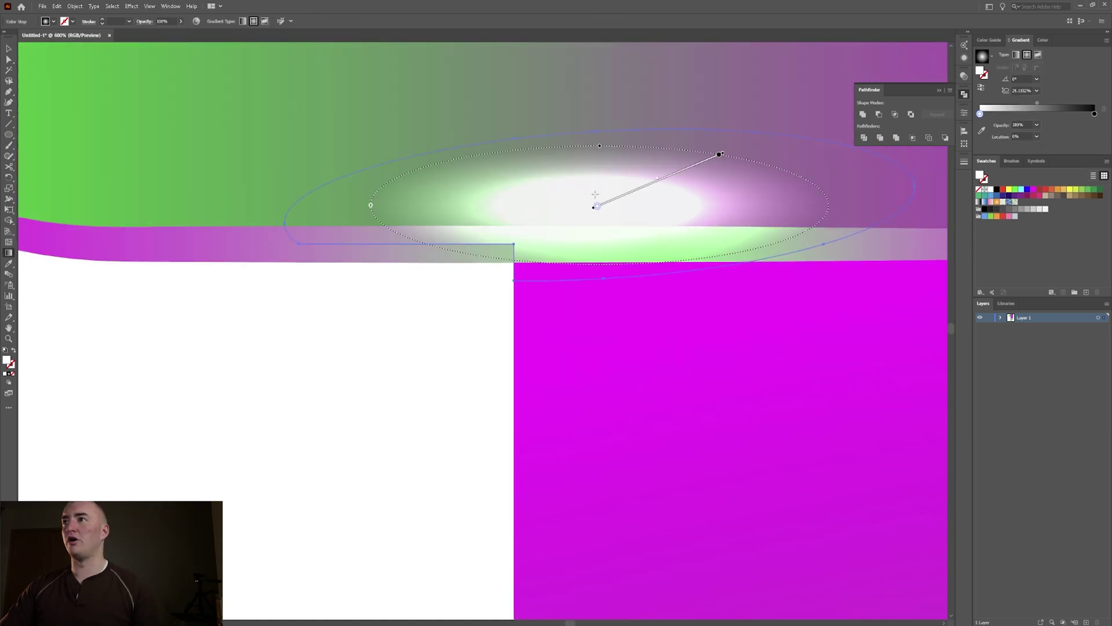
pyautogui.moveTo(601, 147)
pyautogui.mouseDown()
pyautogui.moveTo(625, 82)
pyautogui.moveTo(613, 175)
pyautogui.moveTo(615, 150)
pyautogui.mouseUp()
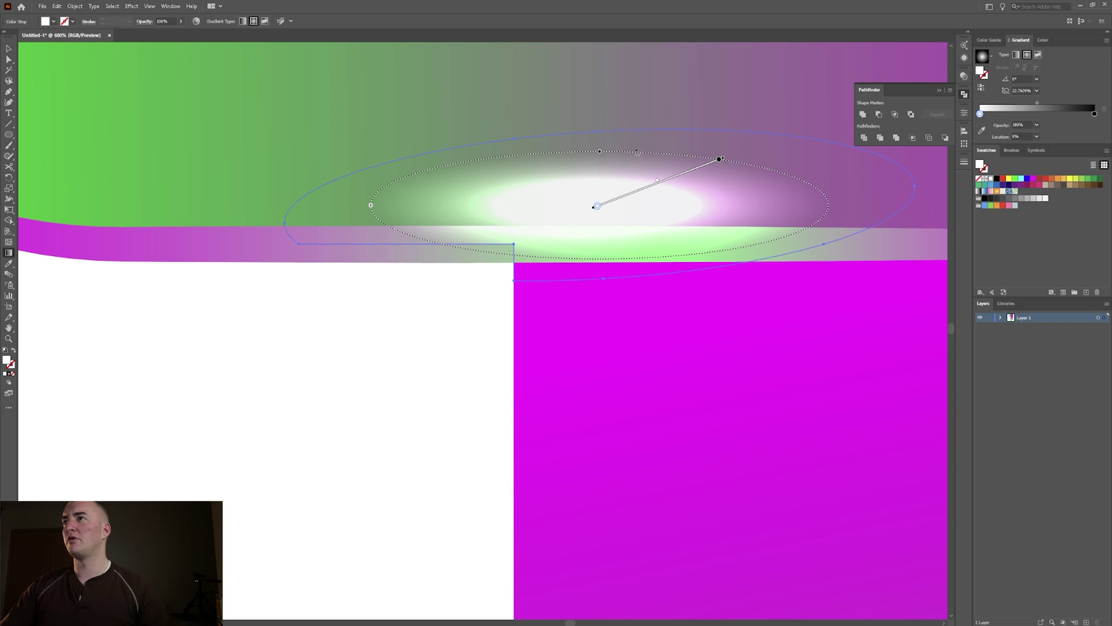
# Move the upper highlight's gradient centre down onto the accent line, widen the gradient, and deselect the shape
pyautogui.moveTo(606, 205); pyautogui.dragTo(596, 232)
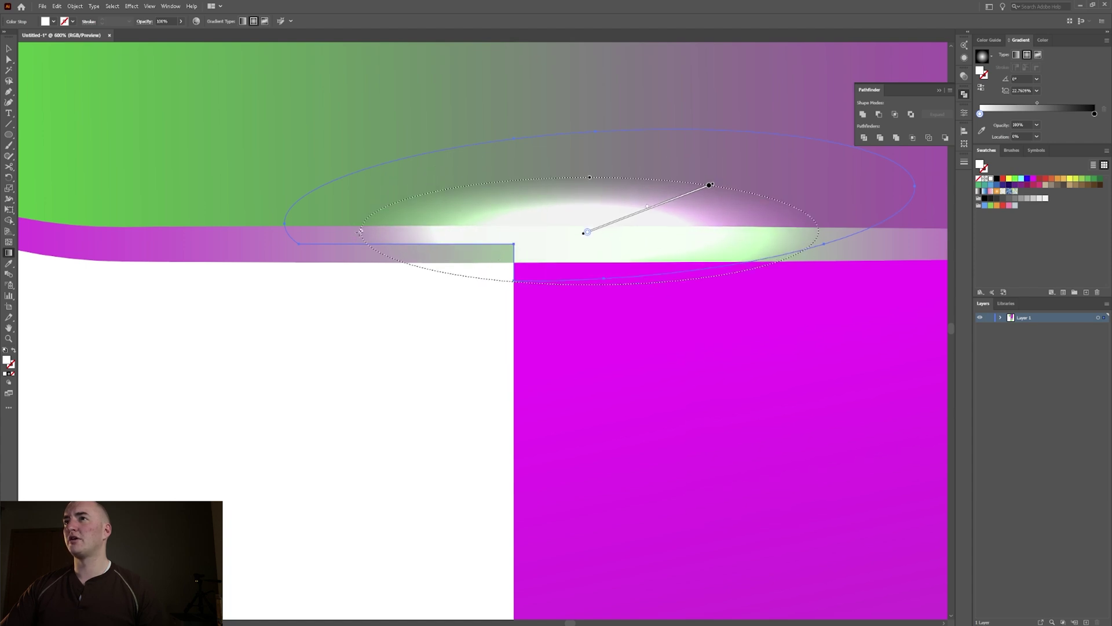
pyautogui.moveTo(360, 231); pyautogui.dragTo(289, 233)
pyautogui.scroll(-8, 360, 305)
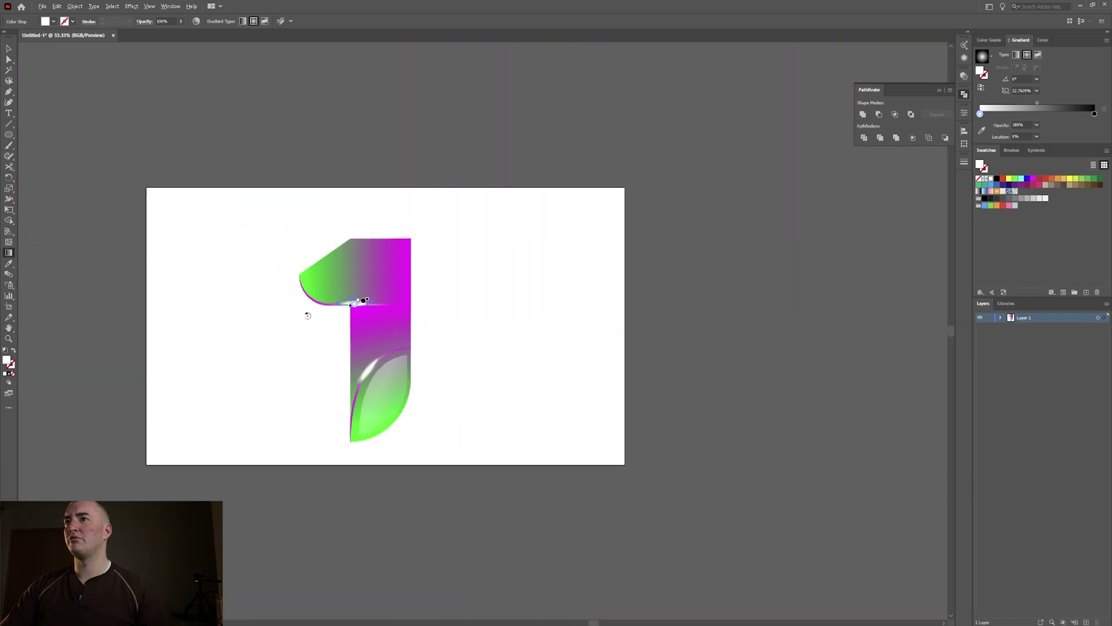
pyautogui.scroll(2, 308, 333)
pyautogui.press('v')
pyautogui.click(298, 347)
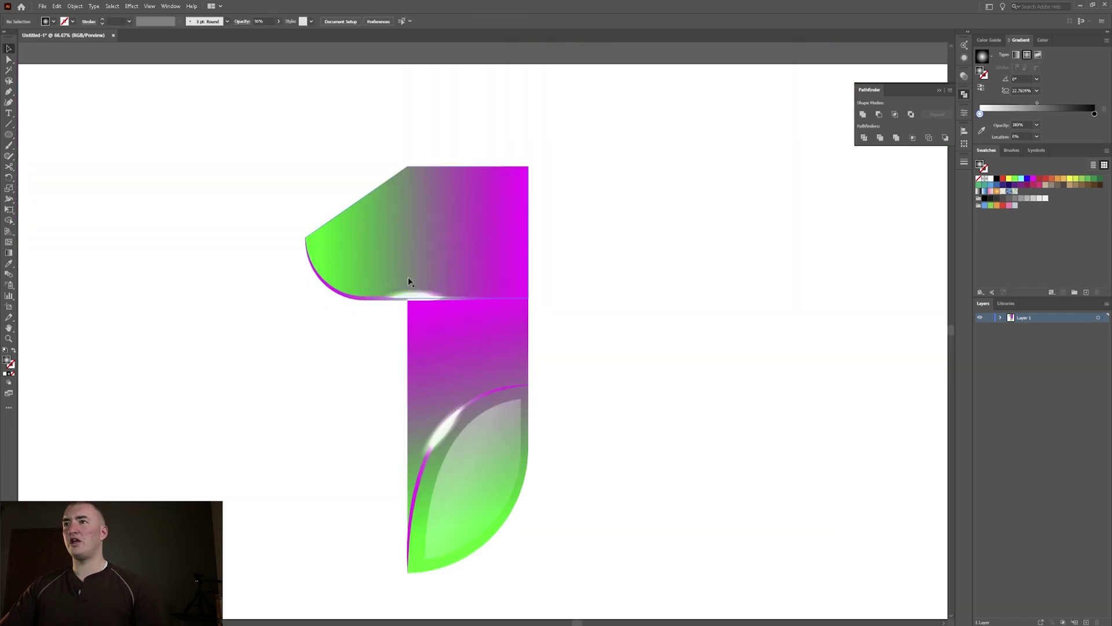
# Undo the upper highlight's gradient edits and its Shape Builder trim, back to the full ellipse
pyautogui.scroll(4, 392, 258)
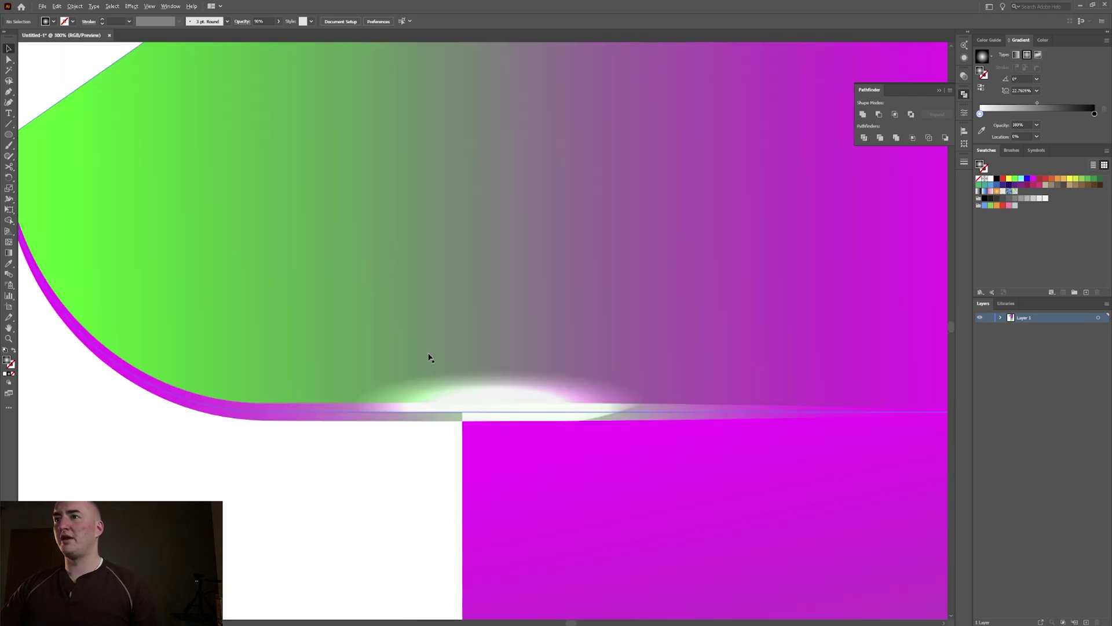
pyautogui.click(328, 414)
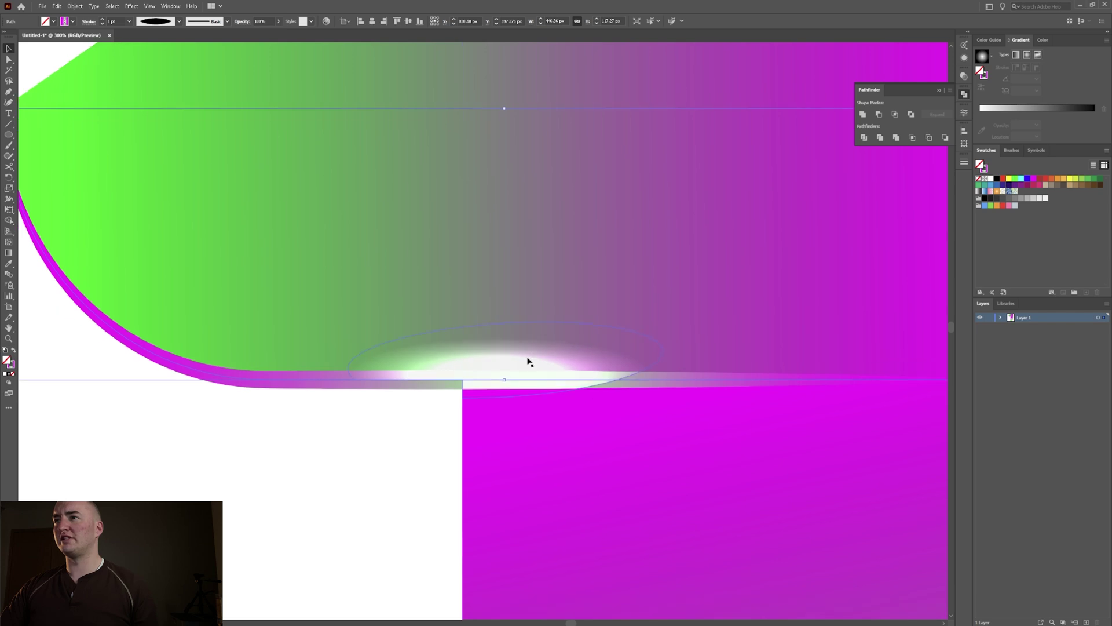
pyautogui.scroll(-1, 528, 370)
pyautogui.click(504, 359)
pyautogui.press('a')
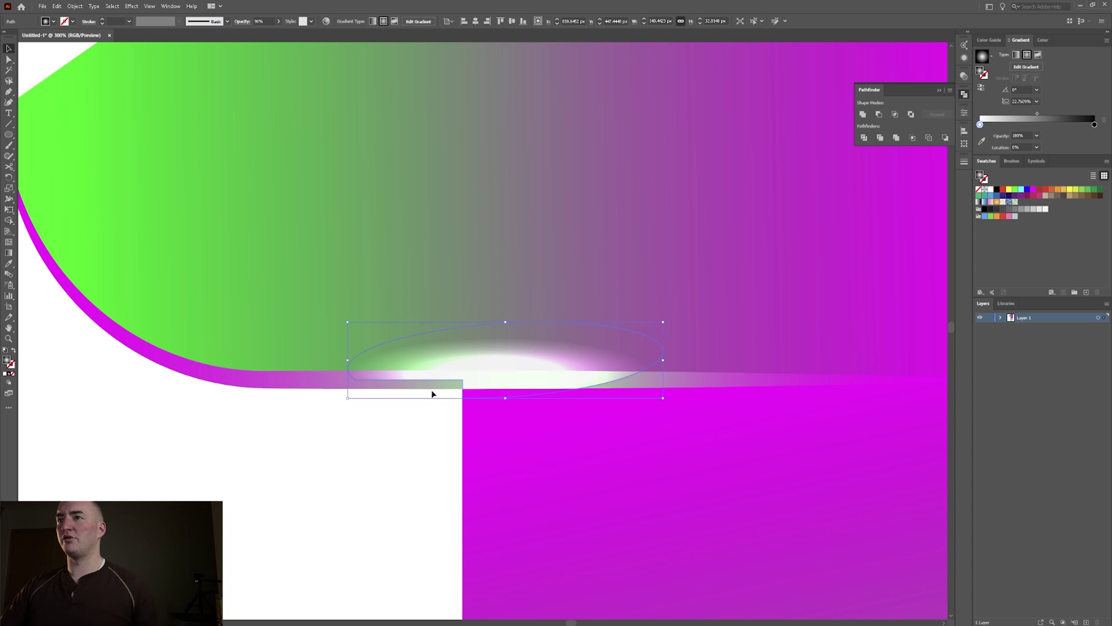
pyautogui.hotkey('ctrl', '+')
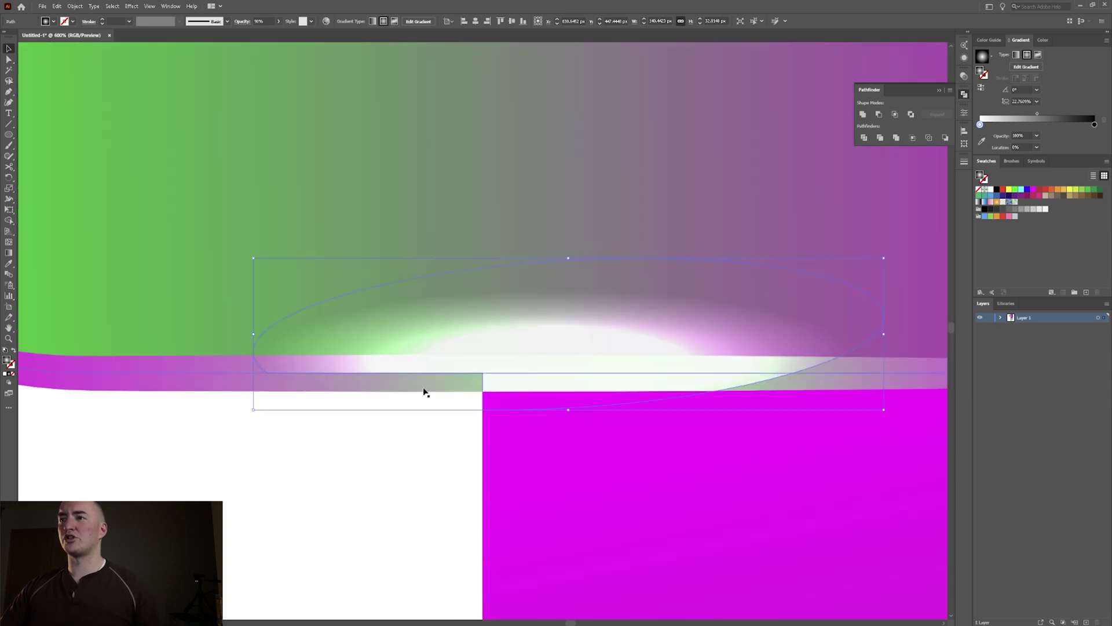
pyautogui.hotkey('ctrl', '[')
pyautogui.hotkey('ctrl', ']')
pyautogui.hotkey('ctrl', ']')
pyautogui.hotkey('ctrl', ']')
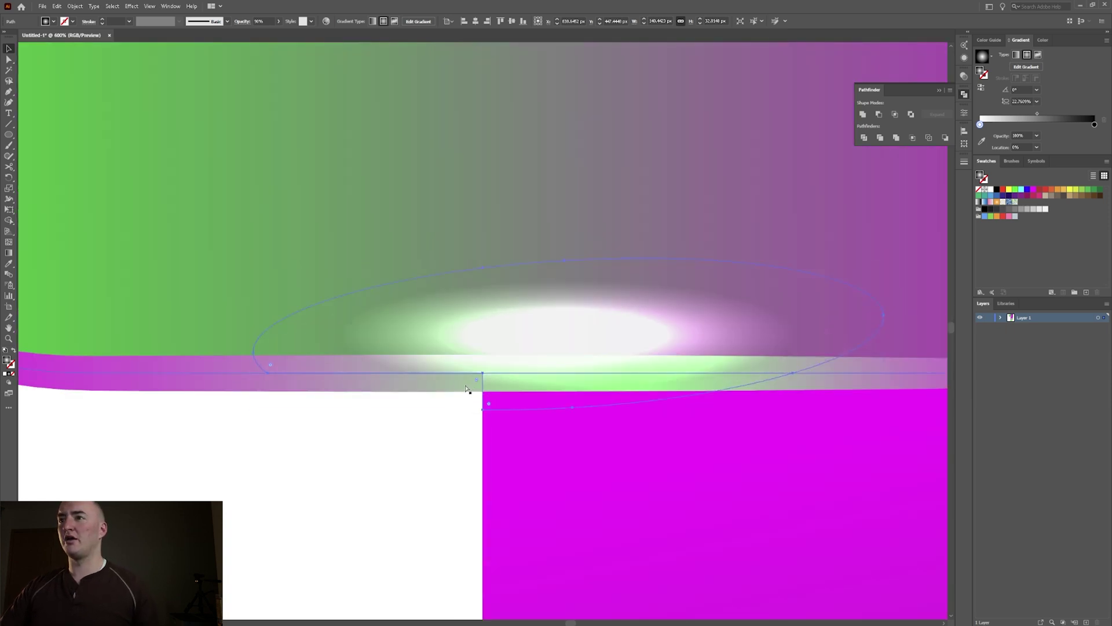
pyautogui.hotkey('ctrl', 'a')
pyautogui.hotkey('ctrl', 'z')
pyautogui.hotkey('ctrl', 'z')
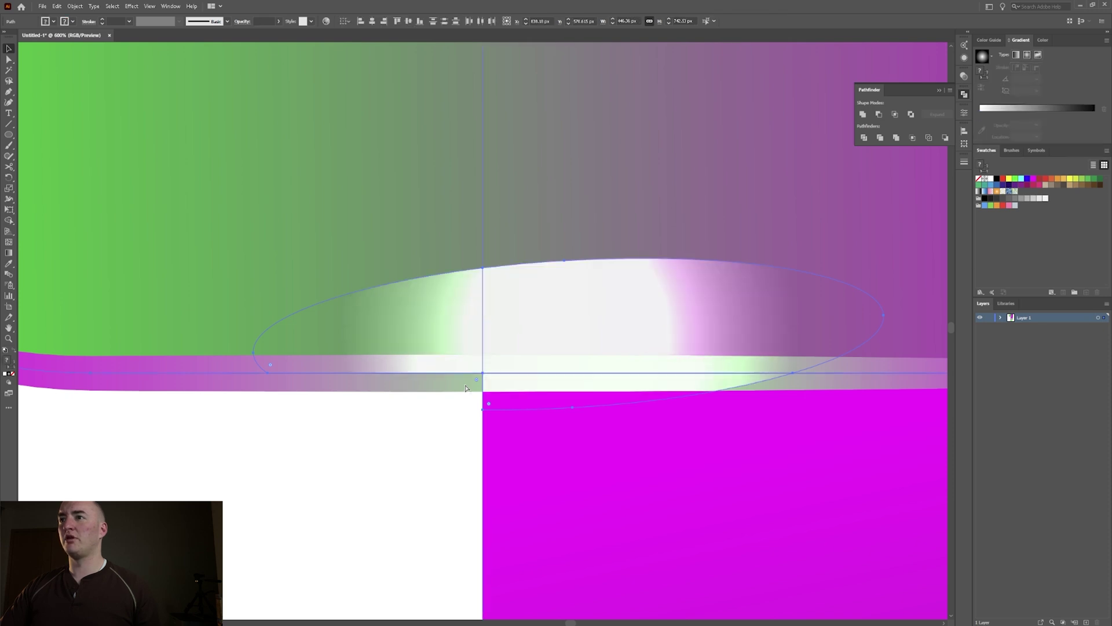
# Expand the appearance of the flag's accent line into a filled shape and deselect it
pyautogui.click(183, 373)
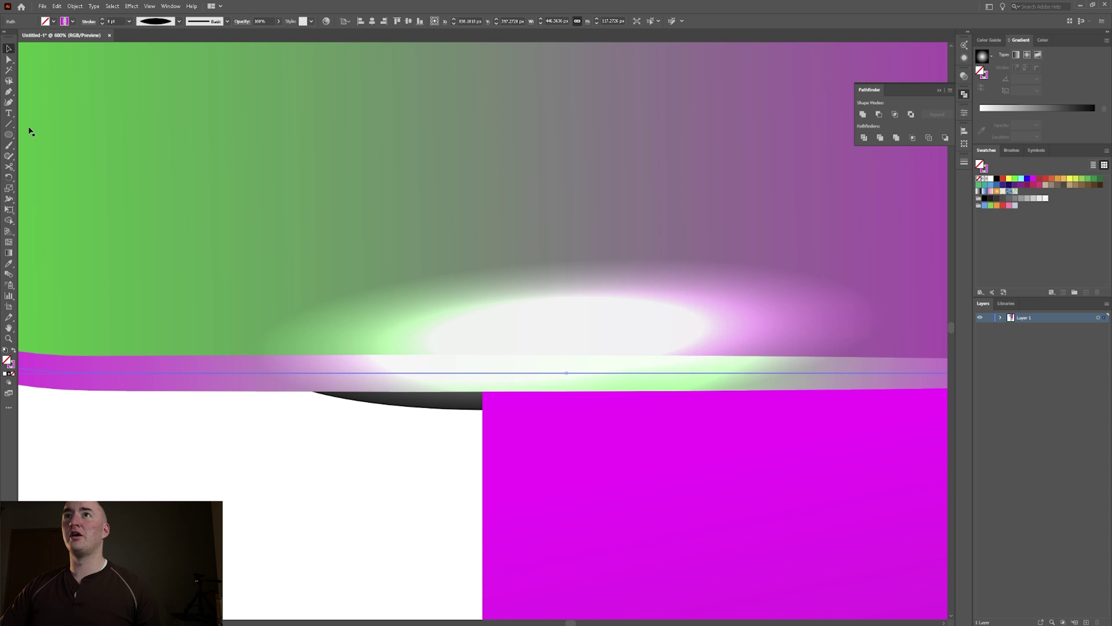
pyautogui.click(74, 6)
pyautogui.click(122, 122)
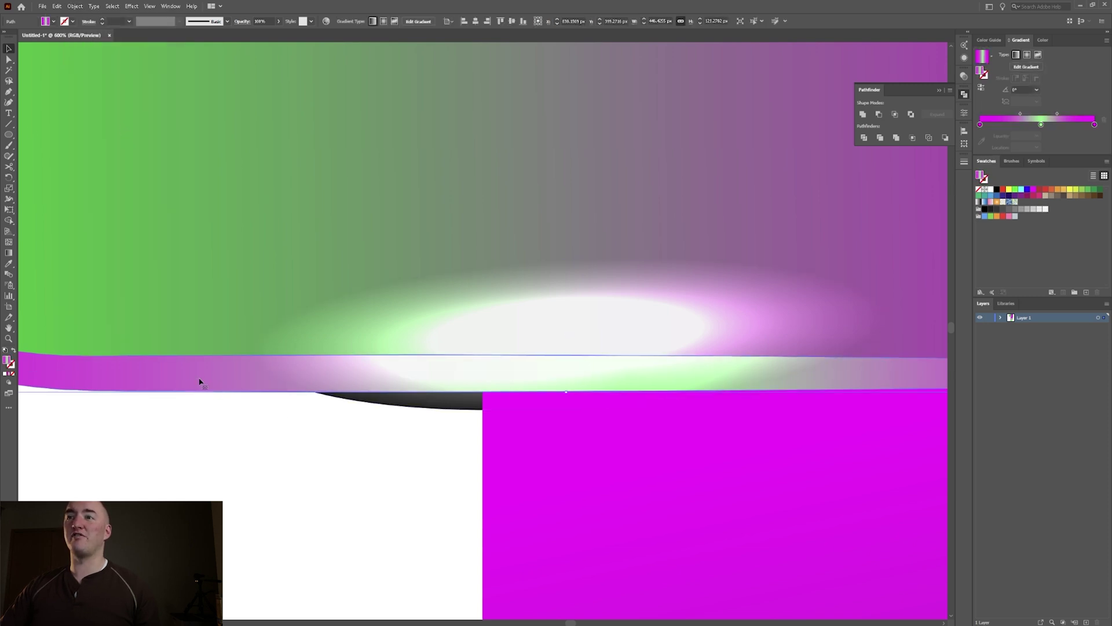
pyautogui.click(420, 451)
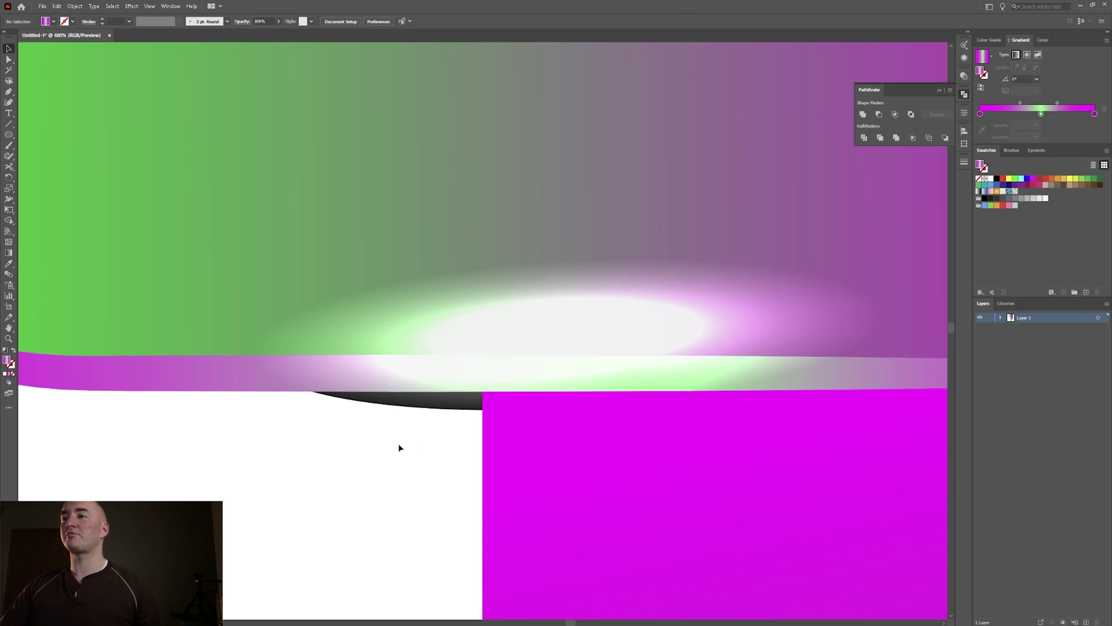
# Centre the upper highlight ellipse on the flag's accent line, rotate it to exactly horizontal, and make it slightly taller and wider
pyautogui.click(620, 335)
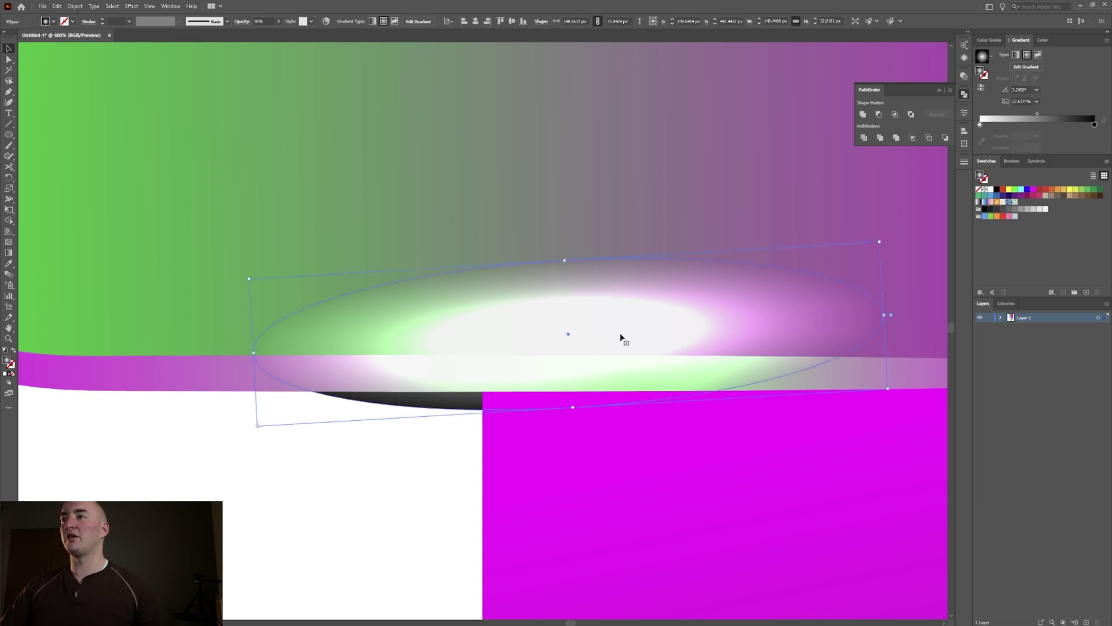
pyautogui.moveTo(573, 331); pyautogui.dragTo(557, 360)
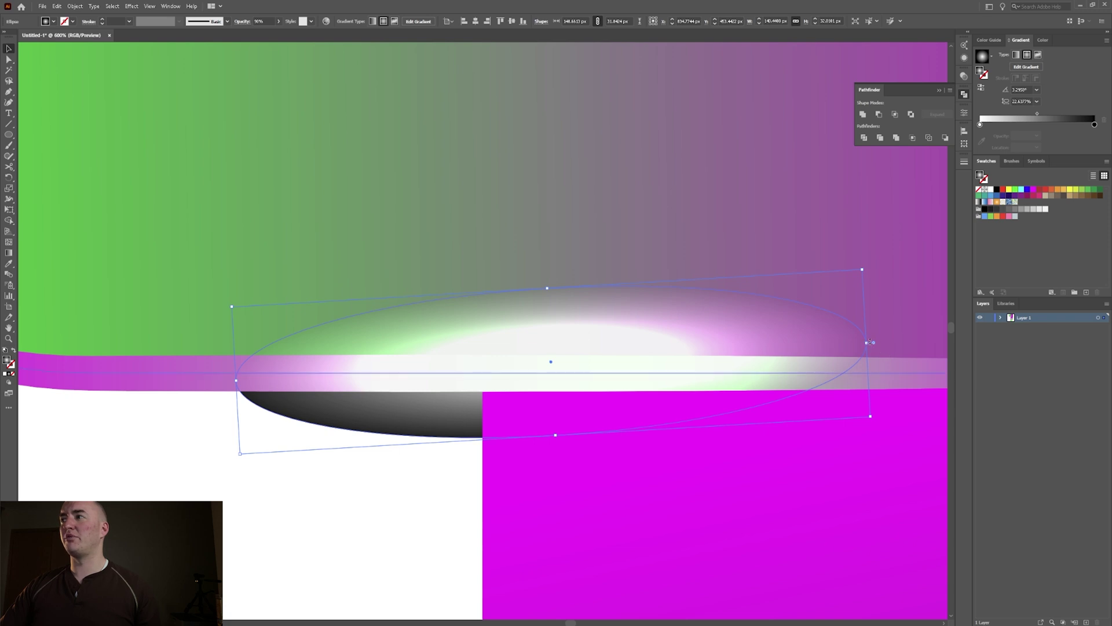
pyautogui.moveTo(870, 341); pyautogui.dragTo(881, 365)
pyautogui.moveTo(551, 369); pyautogui.dragTo(554, 372)
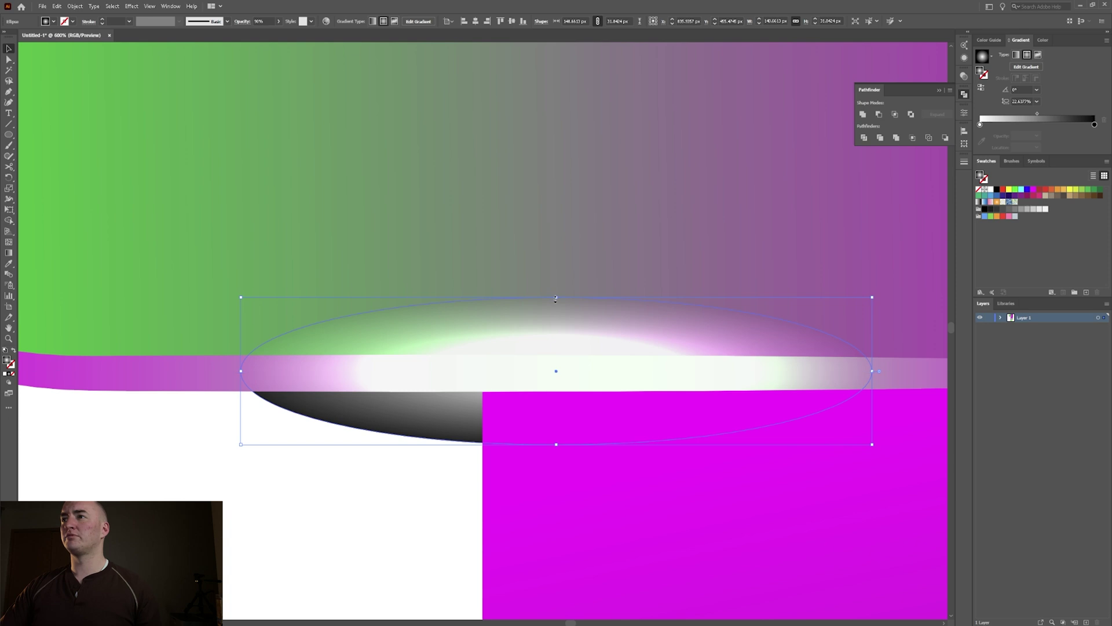
pyautogui.moveTo(556, 298); pyautogui.dragTo(555, 288)
pyautogui.moveTo(241, 368); pyautogui.dragTo(202, 366)
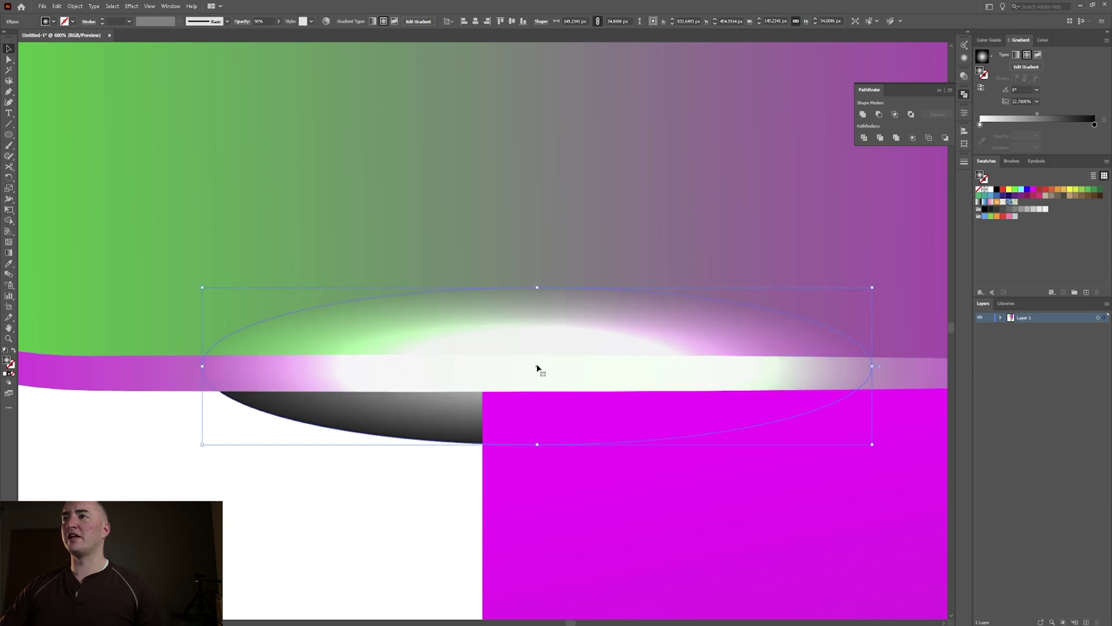
pyautogui.moveTo(537, 368); pyautogui.dragTo(541, 373)
pyautogui.click(365, 493)
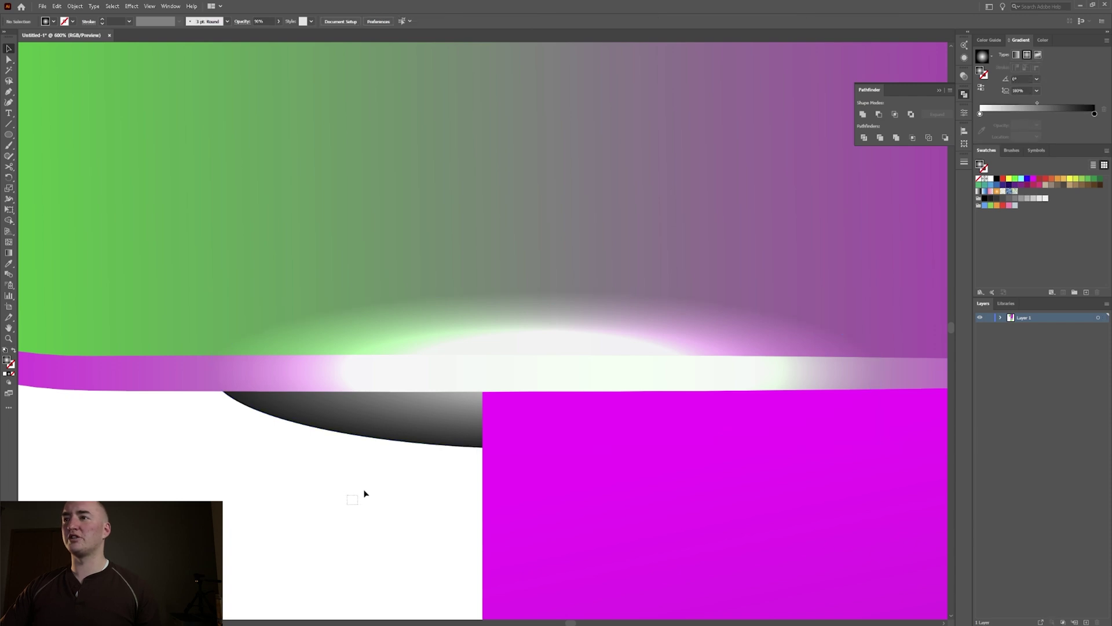
# Trim off the dark part of the highlight below the expanded accent line on the white background, using the Shape Builder tool
pyautogui.click(533, 357)
pyautogui.hotkey('shift', 'm')
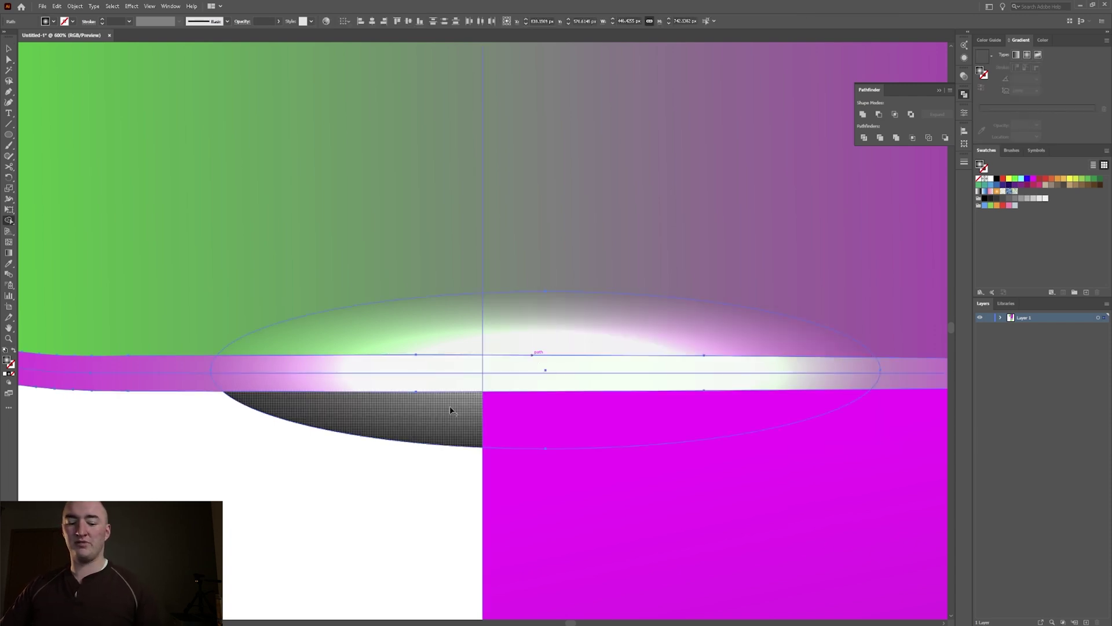
pyautogui.keyDown('alt'); pyautogui.click(424, 426); pyautogui.keyUp('alt')
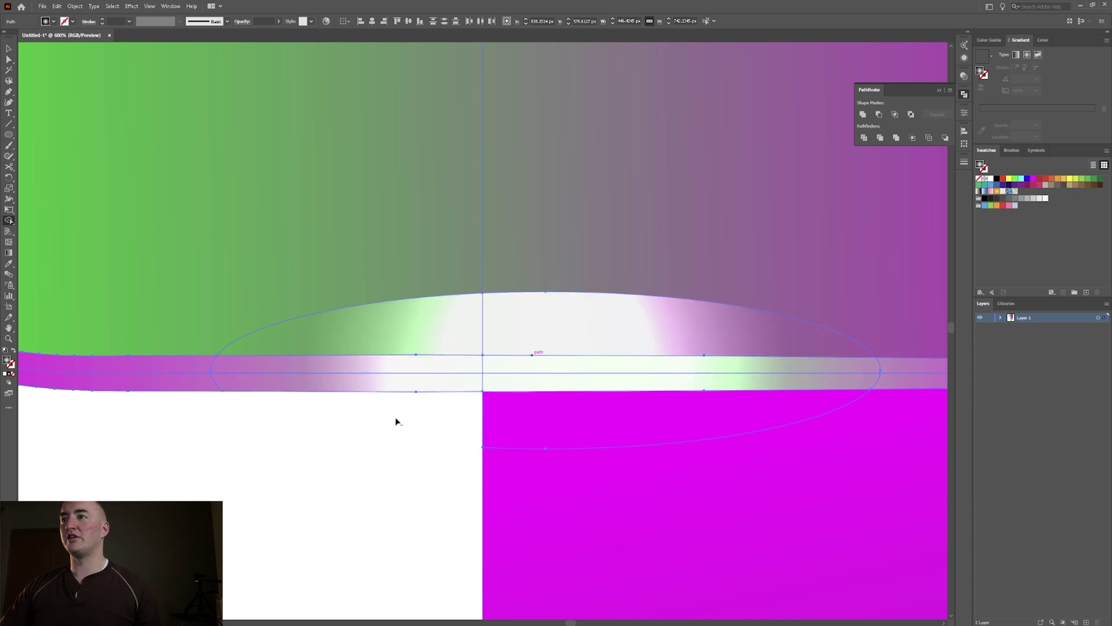
pyautogui.press('v')
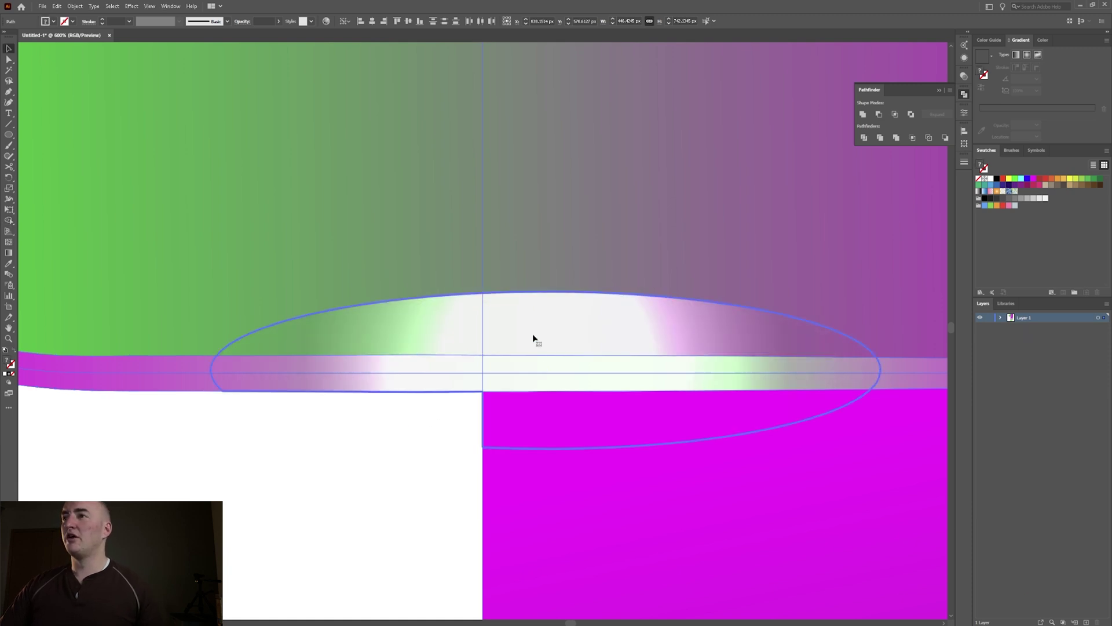
pyautogui.click(449, 407)
# Flatten the trimmed highlight's radial gradient to an aspect ratio of about 26%, widen it to nearly fill the shape, and deselect it
pyautogui.click(551, 330)
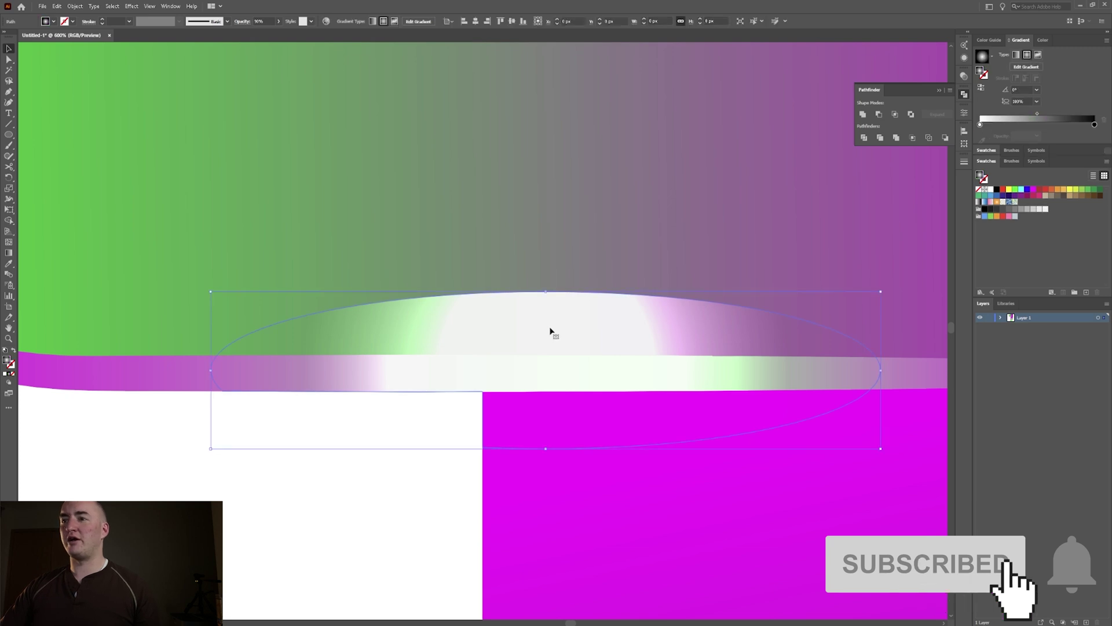
pyautogui.press('g')
pyautogui.moveTo(546, 120); pyautogui.dragTo(547, 307)
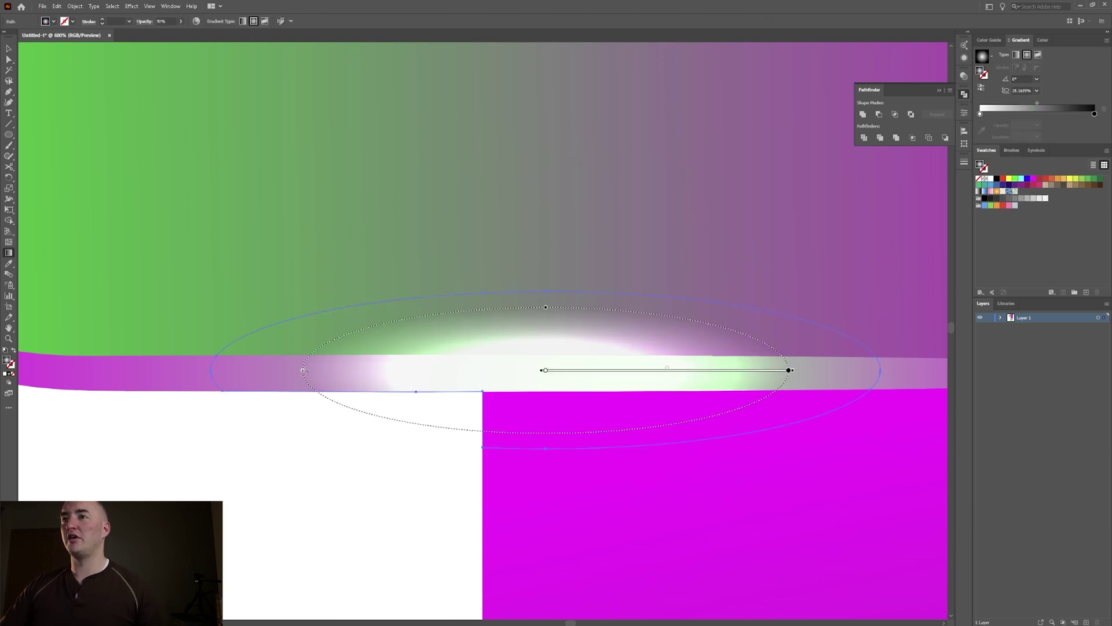
pyautogui.moveTo(302, 370)
pyautogui.mouseDown()
pyautogui.moveTo(196, 374)
pyautogui.moveTo(224, 374)
pyautogui.mouseUp()
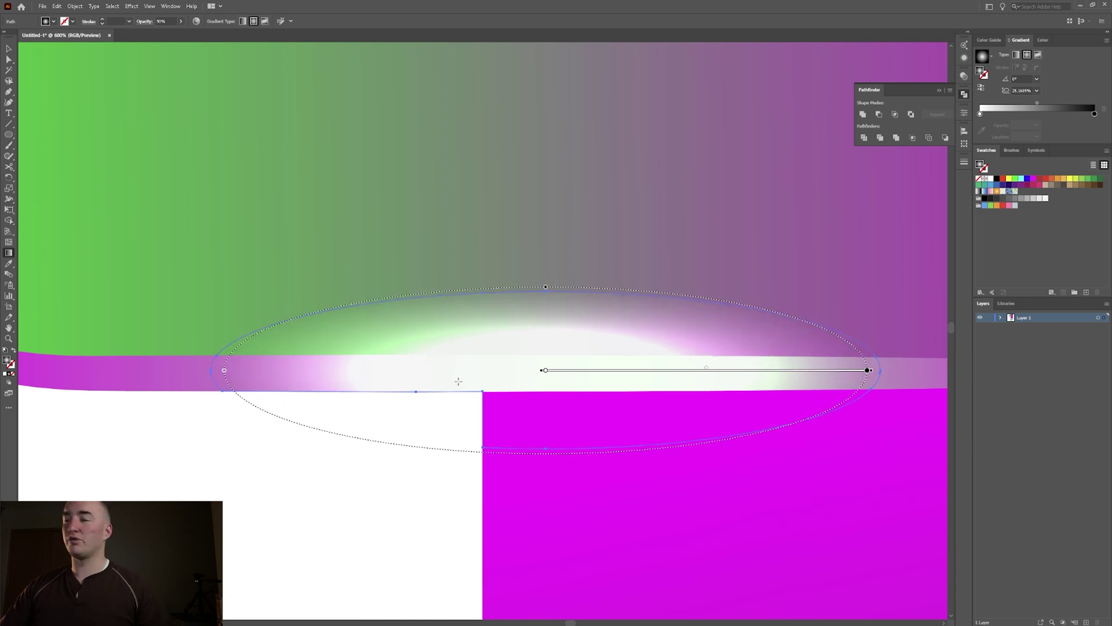
pyautogui.press('v')
pyautogui.click(344, 487)
pyautogui.scroll(-6, 342, 346)
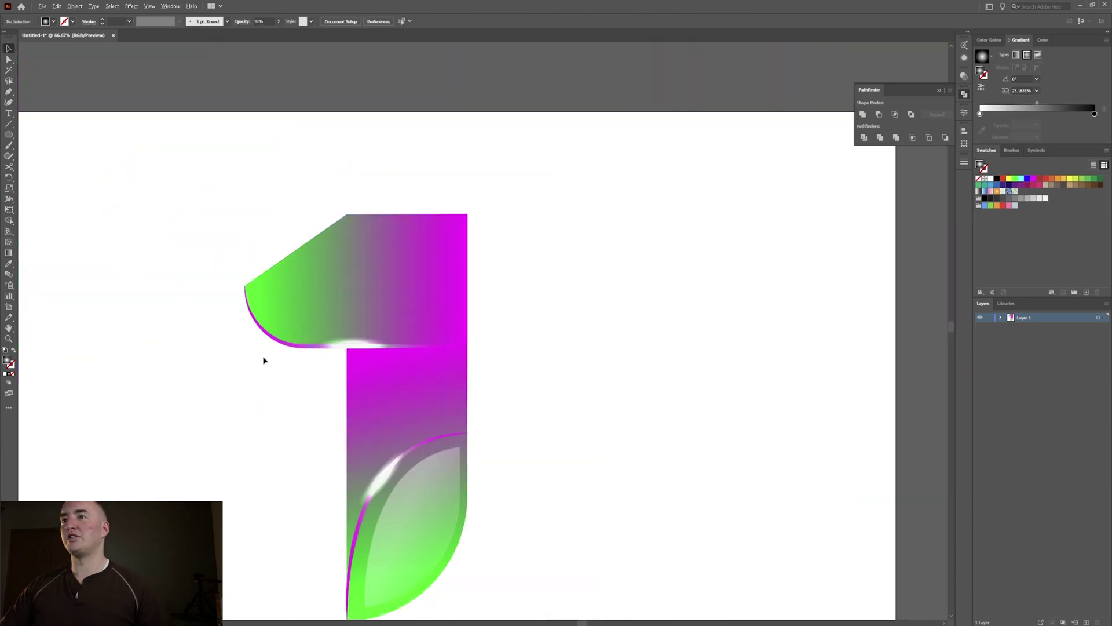
pyautogui.scroll(-2, 232, 355)
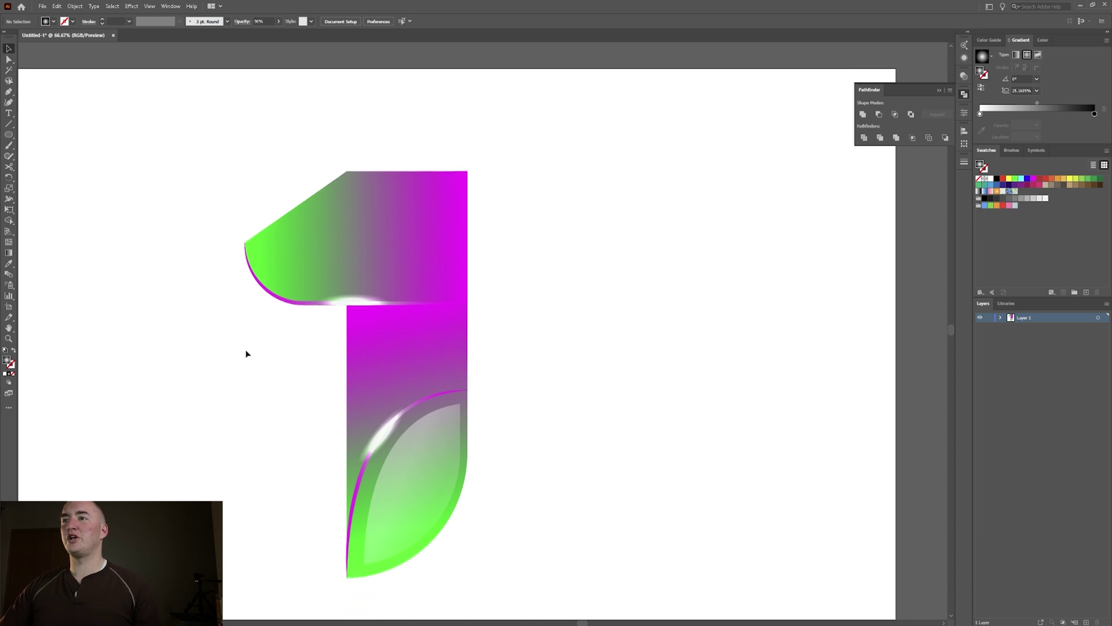
# Duplicate the numeral's green-to-magenta flag shape horizontally into the empty space to the right of the original
pyautogui.scroll(-2, 246, 353)
pyautogui.moveTo(243, 332); pyautogui.dragTo(360, 340)
pyautogui.scroll(2, 359, 329)
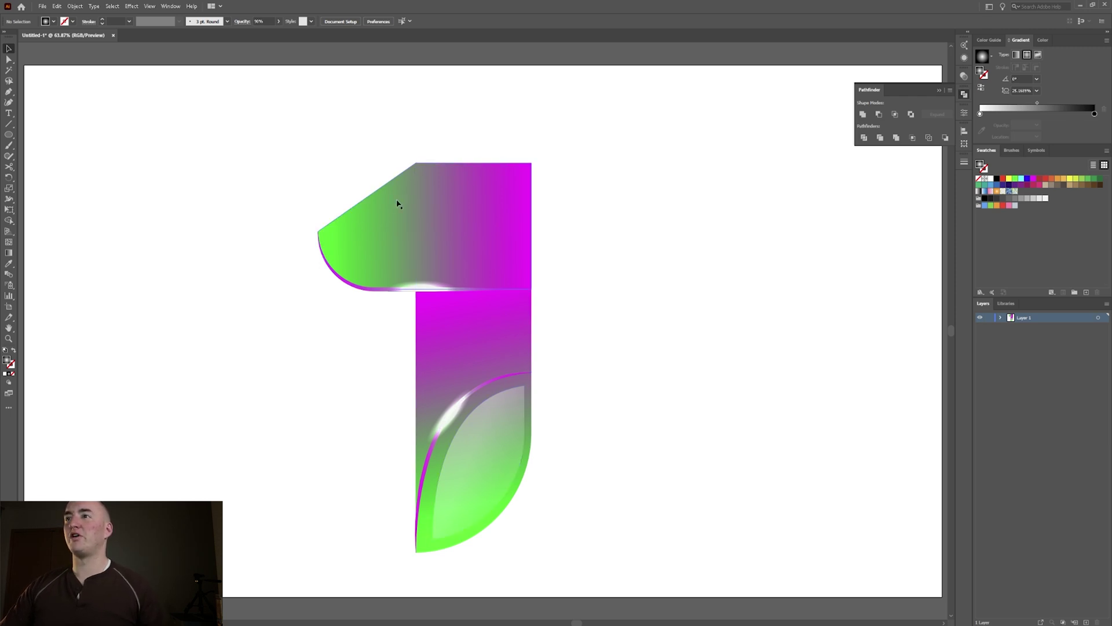
pyautogui.click(471, 238)
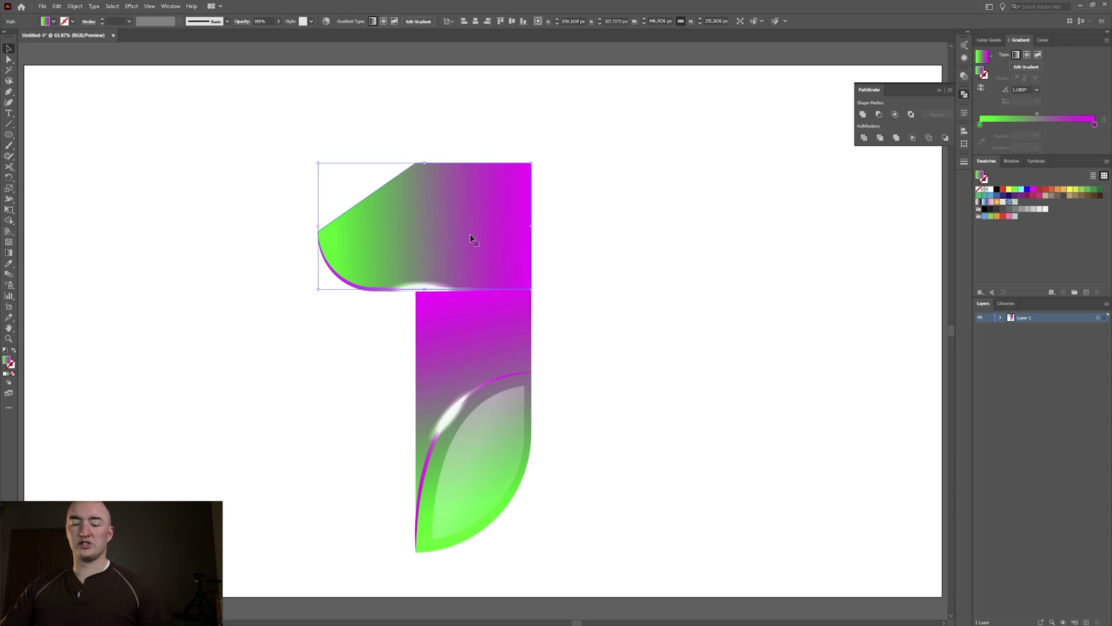
pyautogui.moveTo(447, 229); pyautogui.dragTo(677, 231)
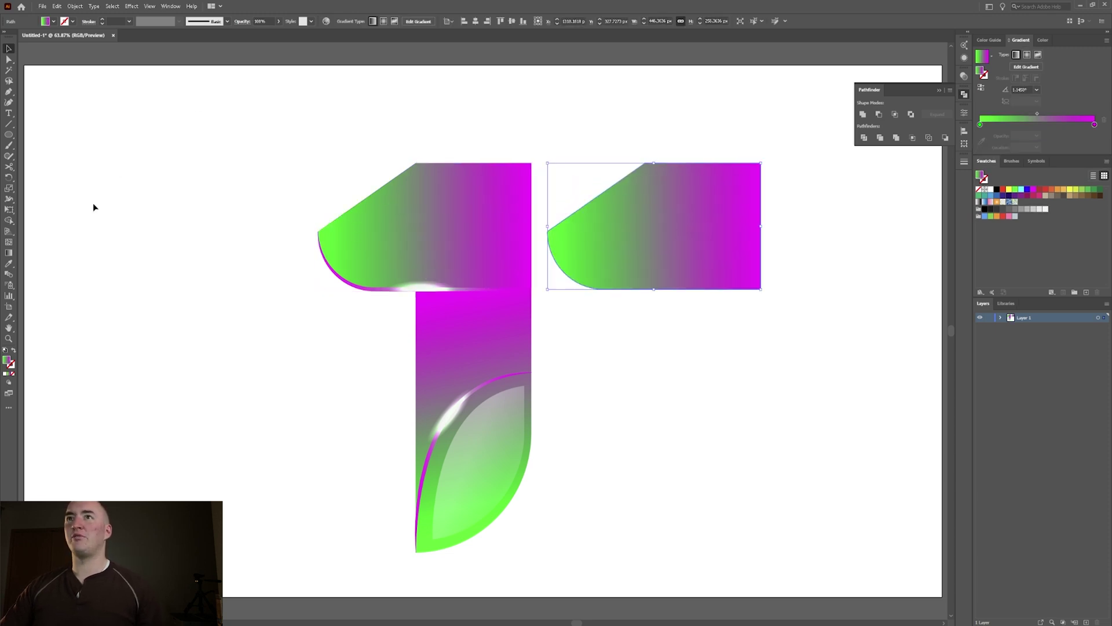
# Give the duplicated flag shape a black stroke with a weight of 80 pt
pyautogui.click(73, 22)
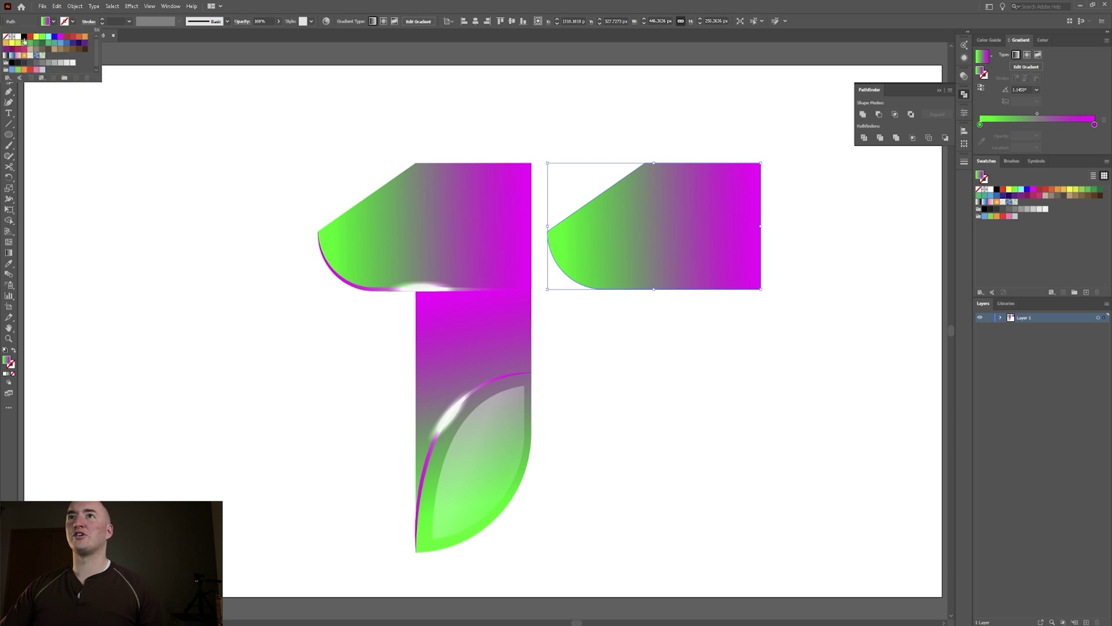
pyautogui.click(24, 36)
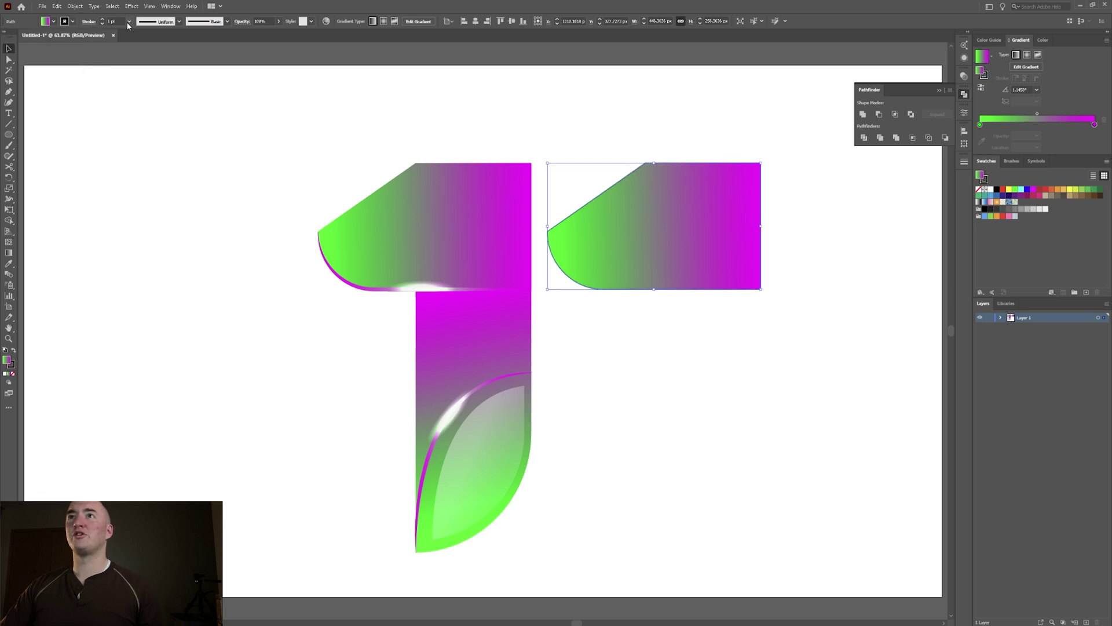
pyautogui.click(128, 21)
pyautogui.click(146, 223)
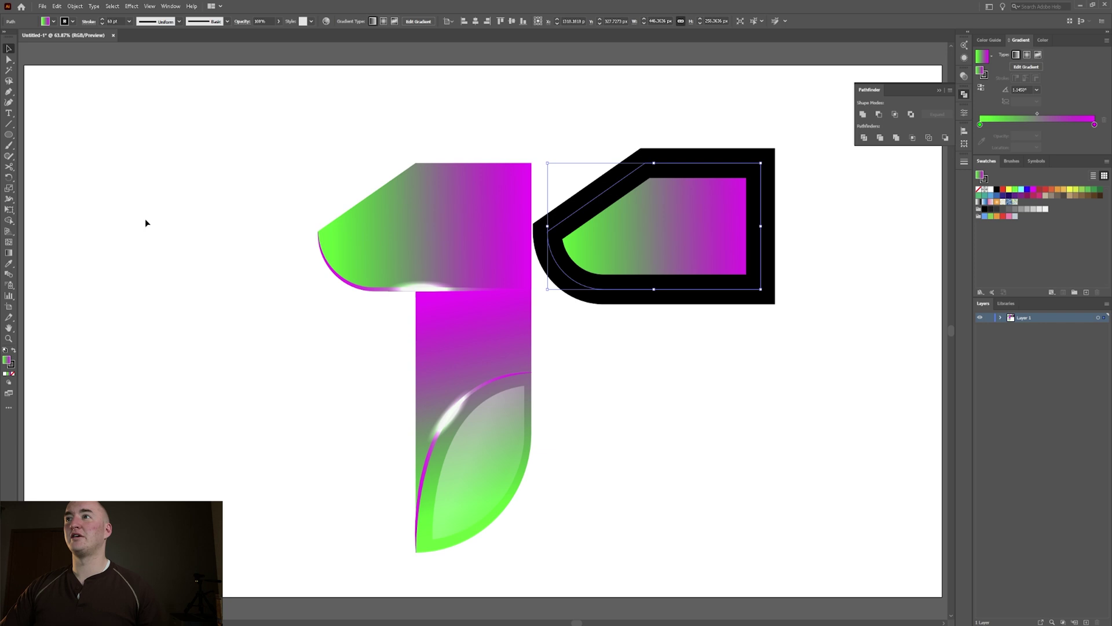
pyautogui.click(129, 22)
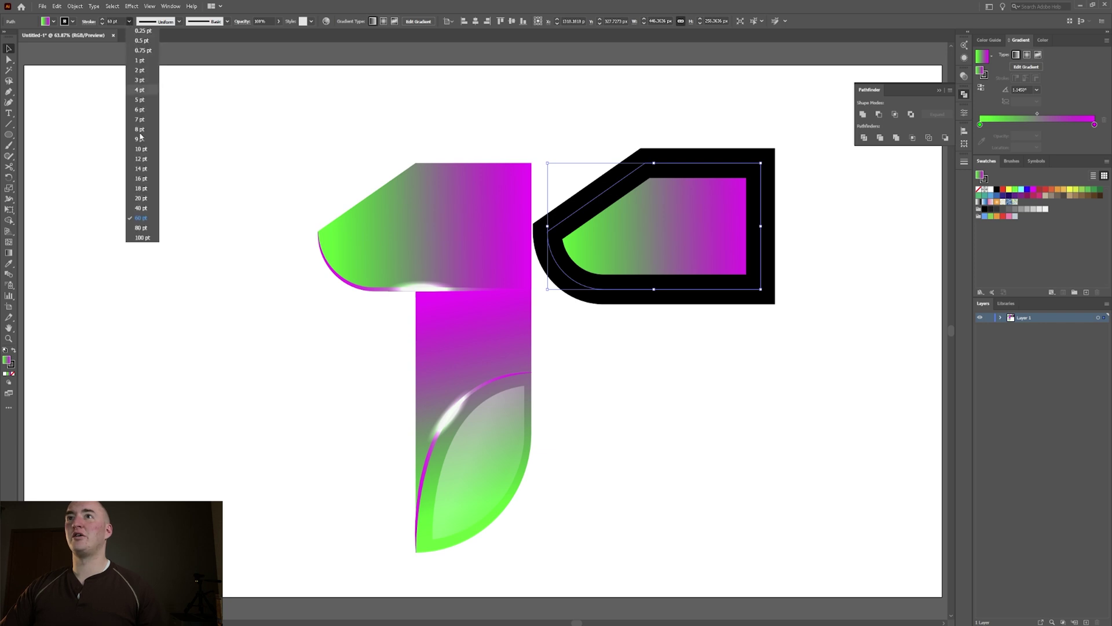
pyautogui.click(144, 229)
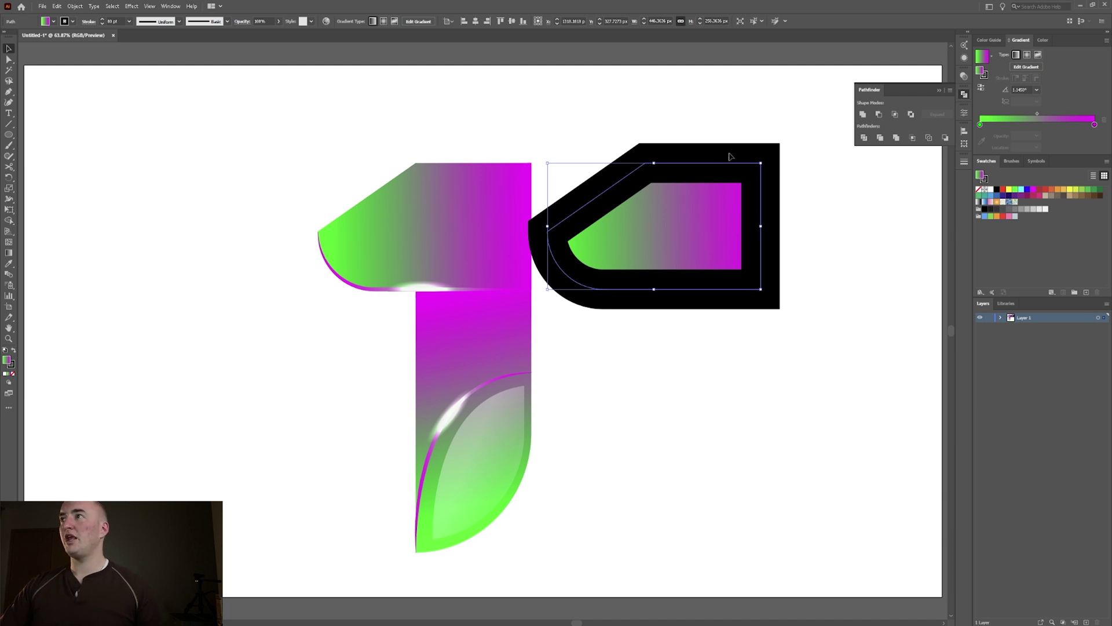
pyautogui.hotkey('ctrl', 'shift', 'a')
pyautogui.moveTo(755, 115); pyautogui.dragTo(636, 331)
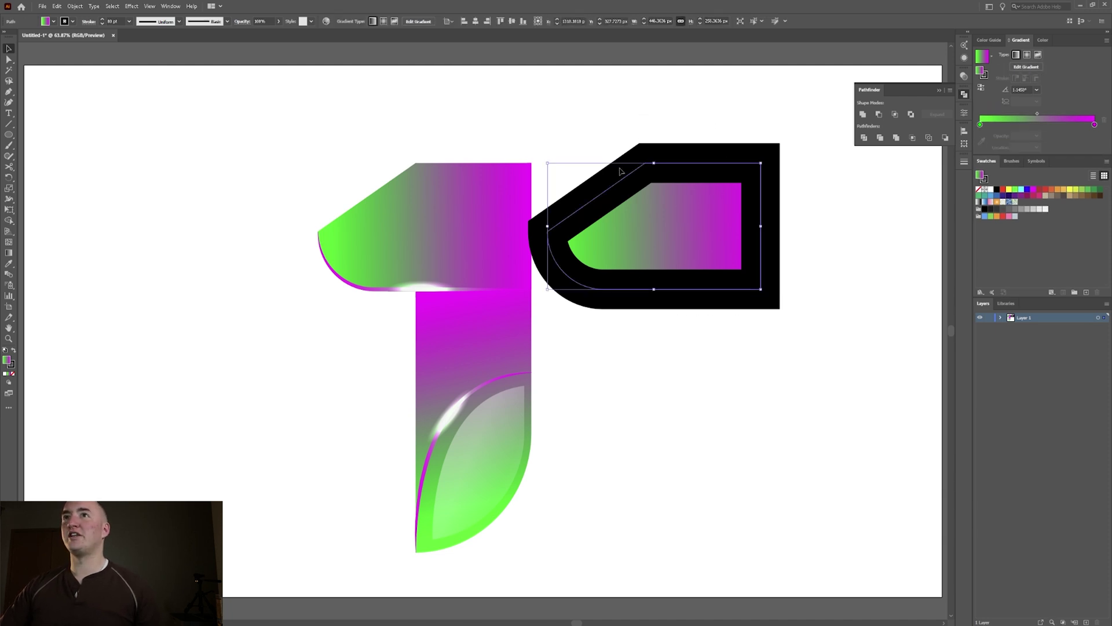
pyautogui.click(62, 7)
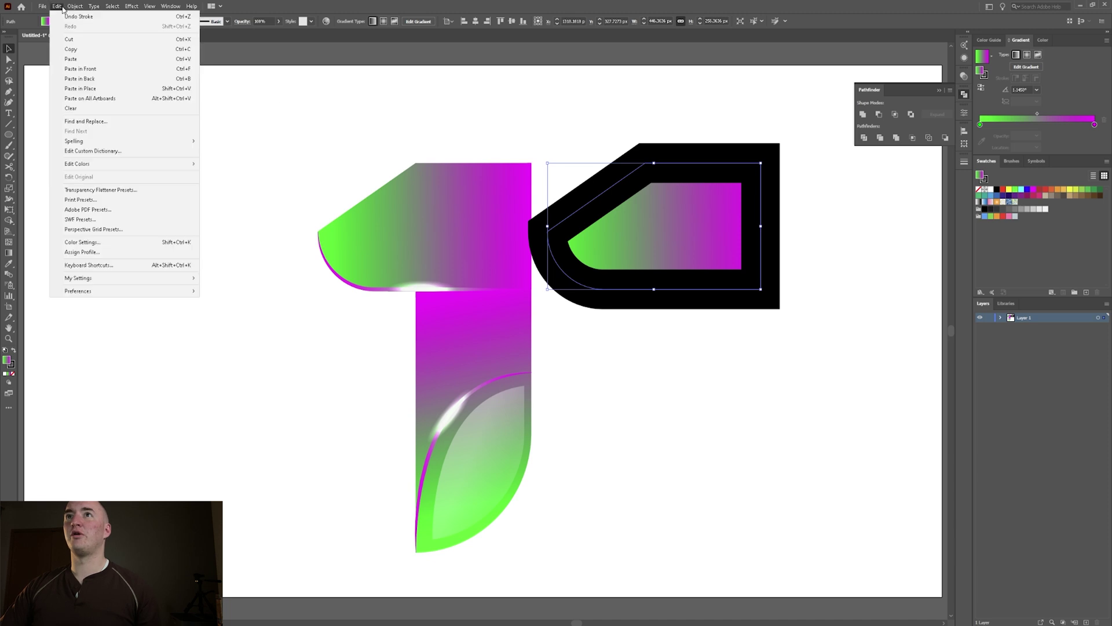
# Expand the fill and stroke of the duplicated flag shape into separate objects
pyautogui.moveTo(69, 7)
pyautogui.click(109, 111)
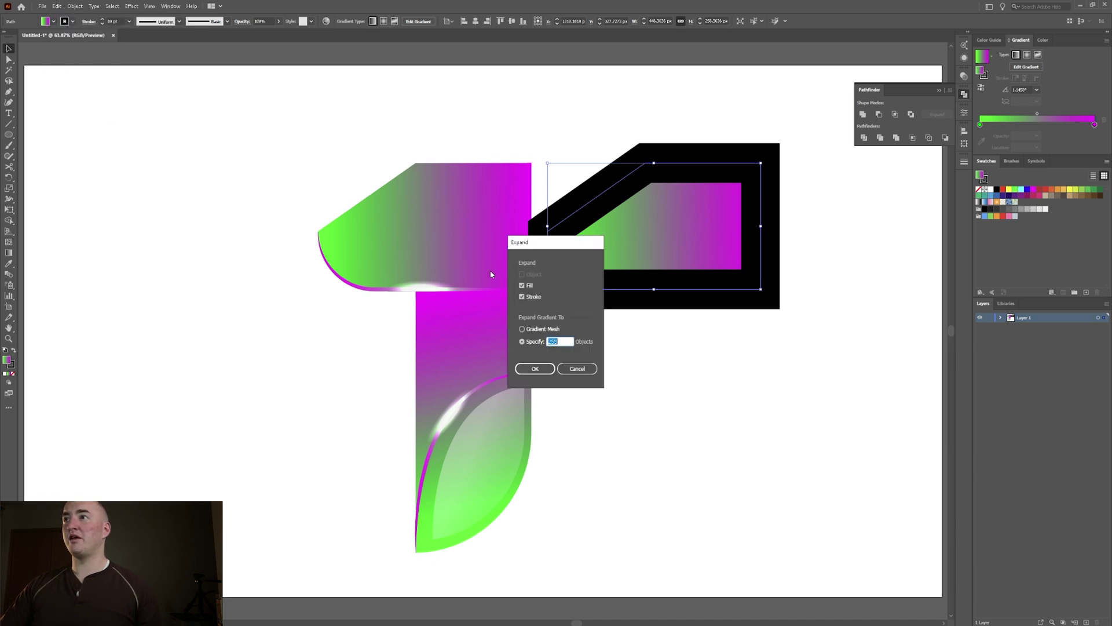
pyautogui.click(534, 369)
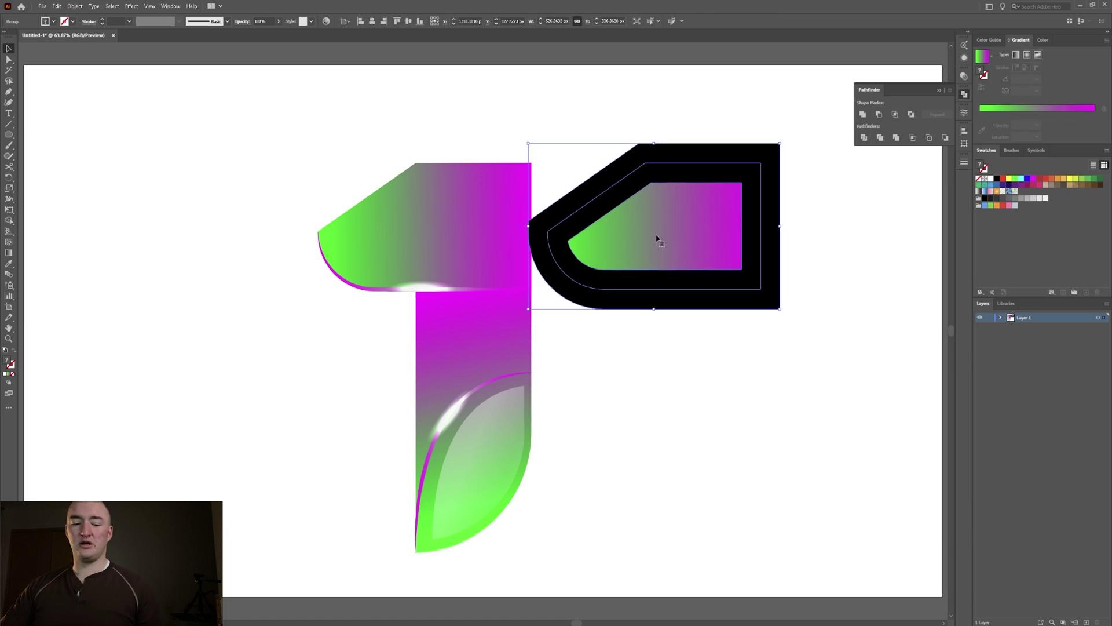
# Move the expanded shape's inner gradient piece into the middle of the original flag, and delete the leftover black outline
pyautogui.press('a')
pyautogui.click(697, 216)
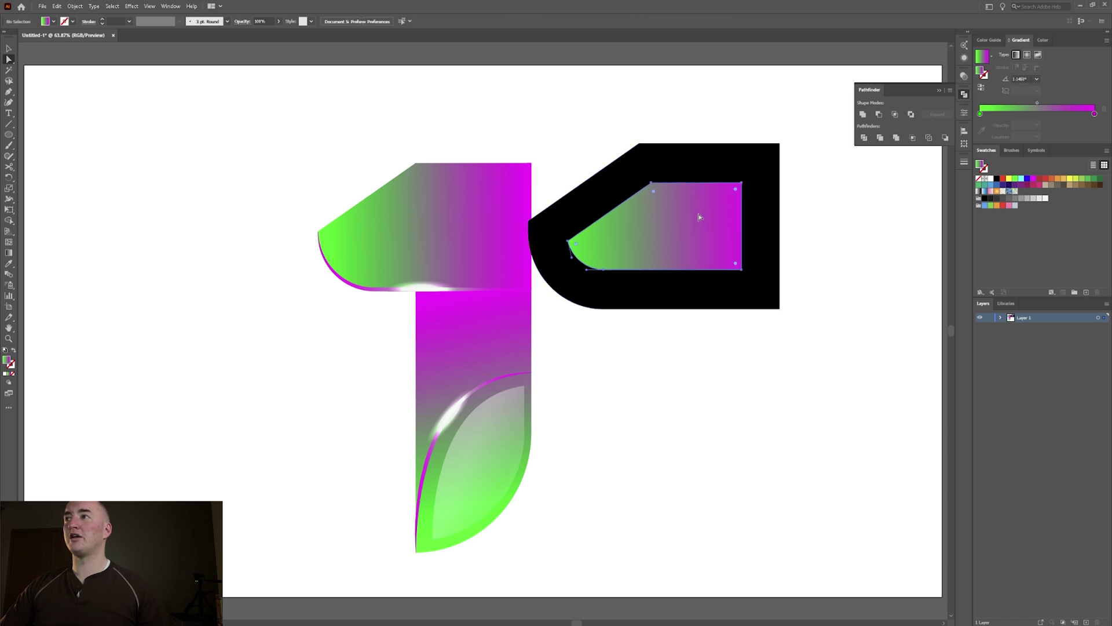
pyautogui.moveTo(699, 217); pyautogui.dragTo(469, 218)
pyautogui.click(772, 164)
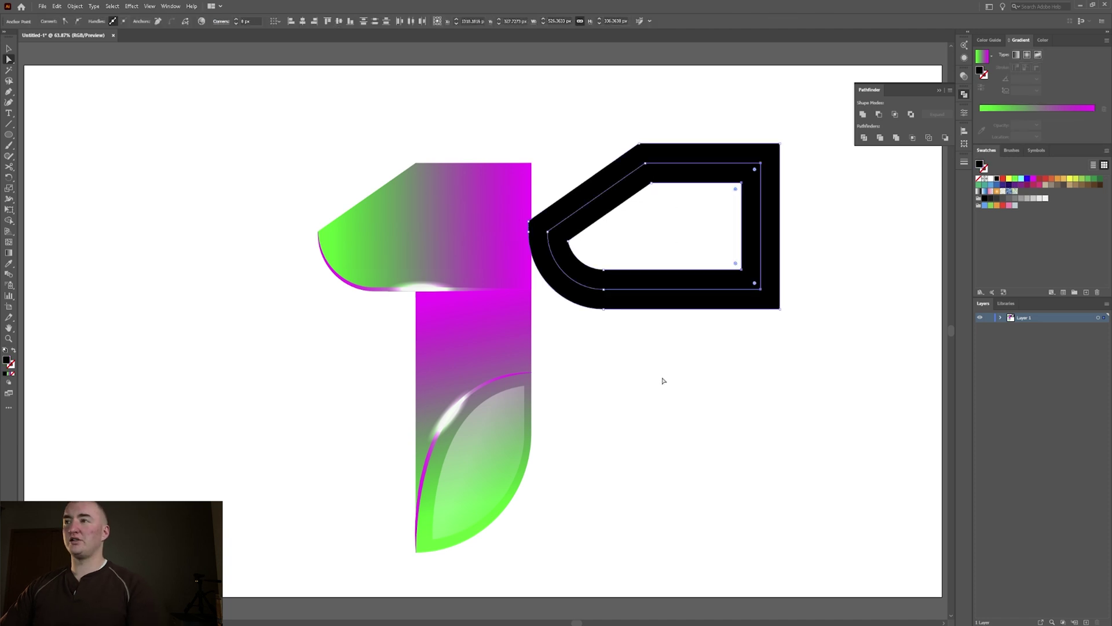
pyautogui.press('Delete')
# Copy the leaf inset's translucent white look onto the flag inset, and run its gradient nearly horizontally across the left and middle
pyautogui.click(458, 238)
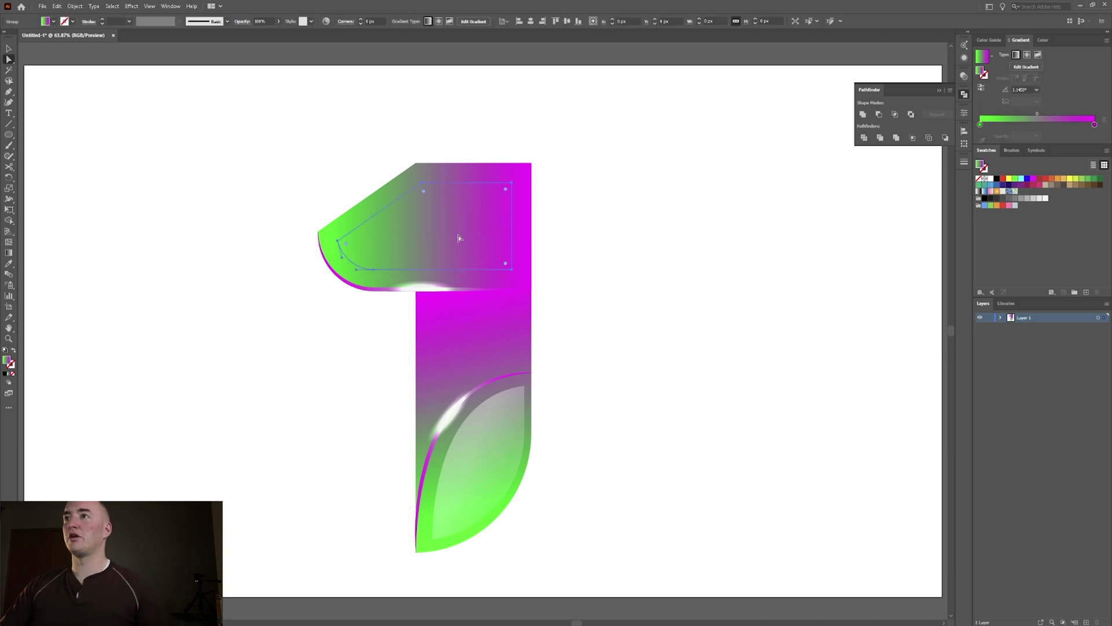
pyautogui.press('i')
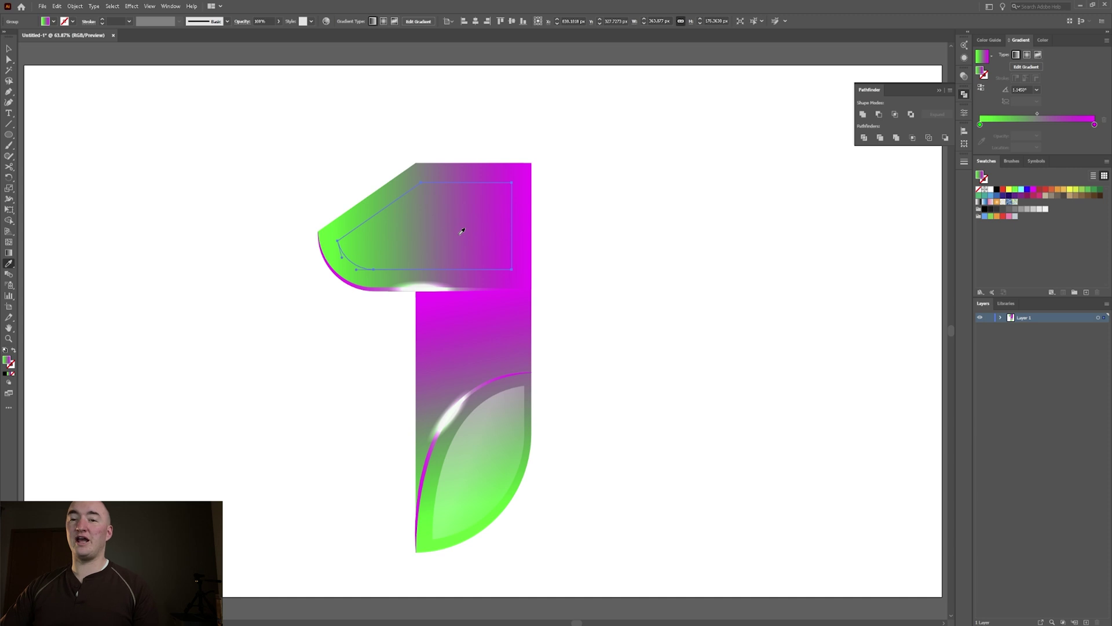
pyautogui.click(490, 442)
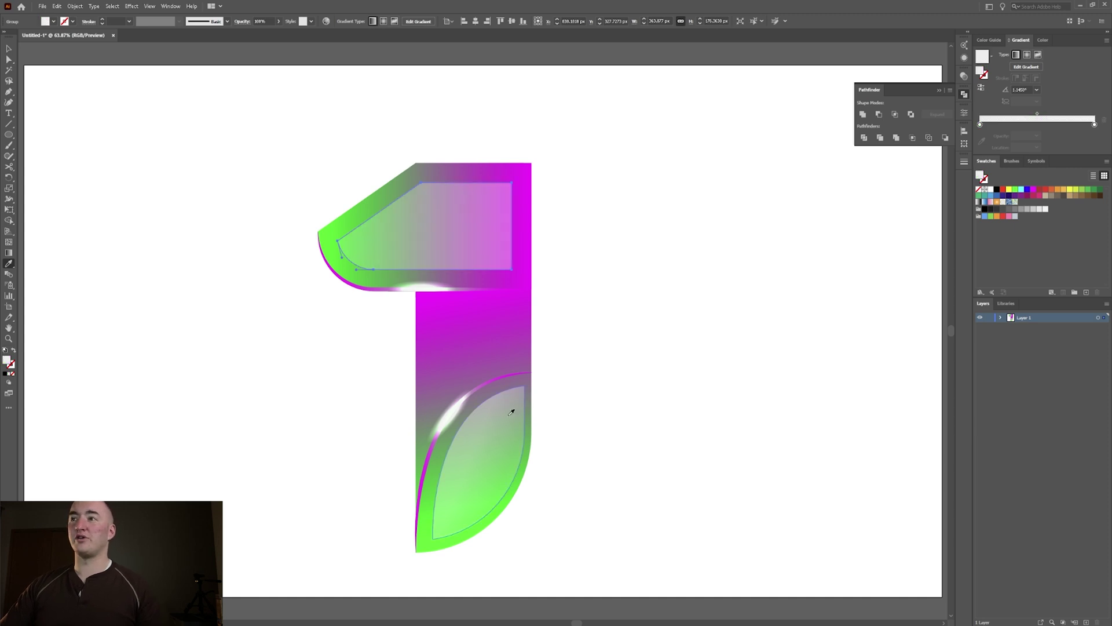
pyautogui.press('g')
pyautogui.moveTo(404, 234)
pyautogui.mouseDown()
pyautogui.moveTo(442, 229)
pyautogui.moveTo(362, 231)
pyautogui.moveTo(360, 220)
pyautogui.mouseUp()
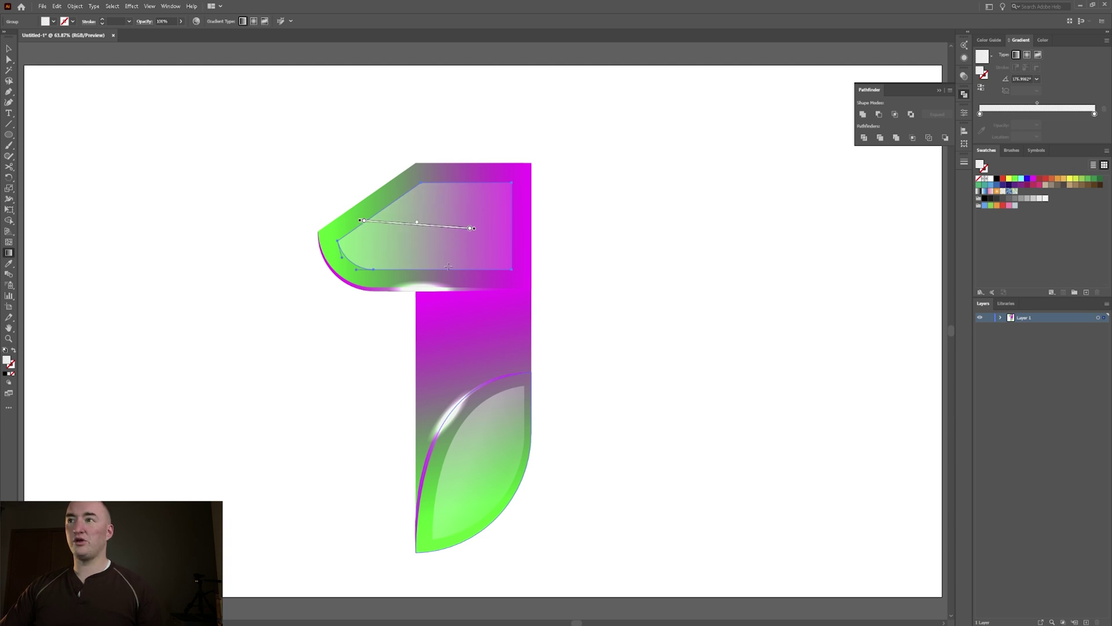
pyautogui.press('v')
pyautogui.click(631, 269)
# Group all parts of the numeral, and centre the group horizontally on the artboard
pyautogui.scroll(-3, 427, 241)
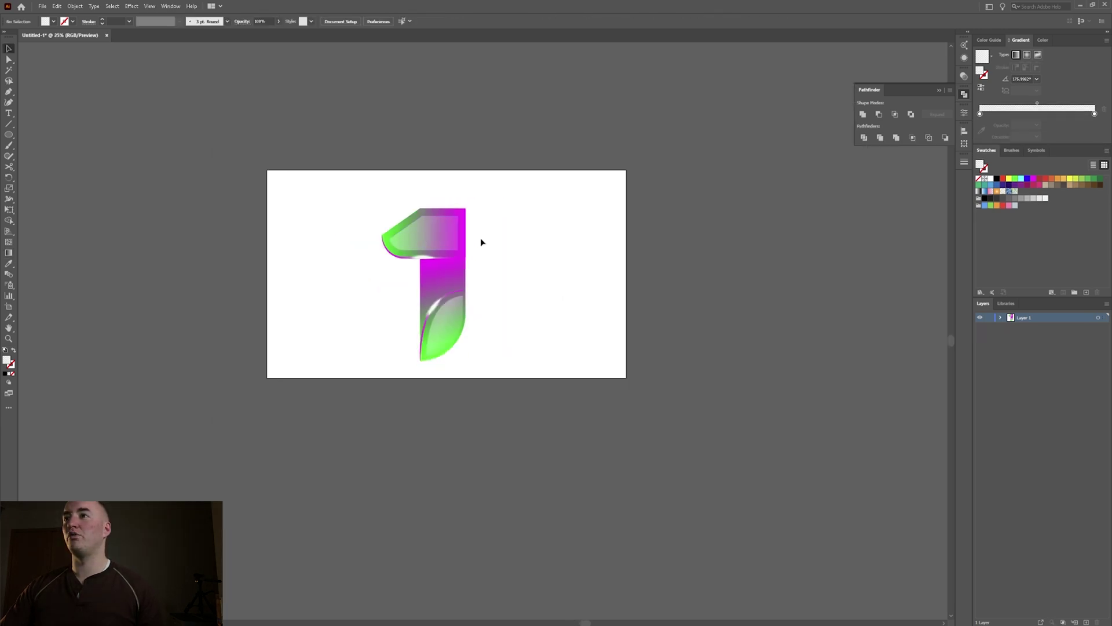
pyautogui.scroll(2, 399, 275)
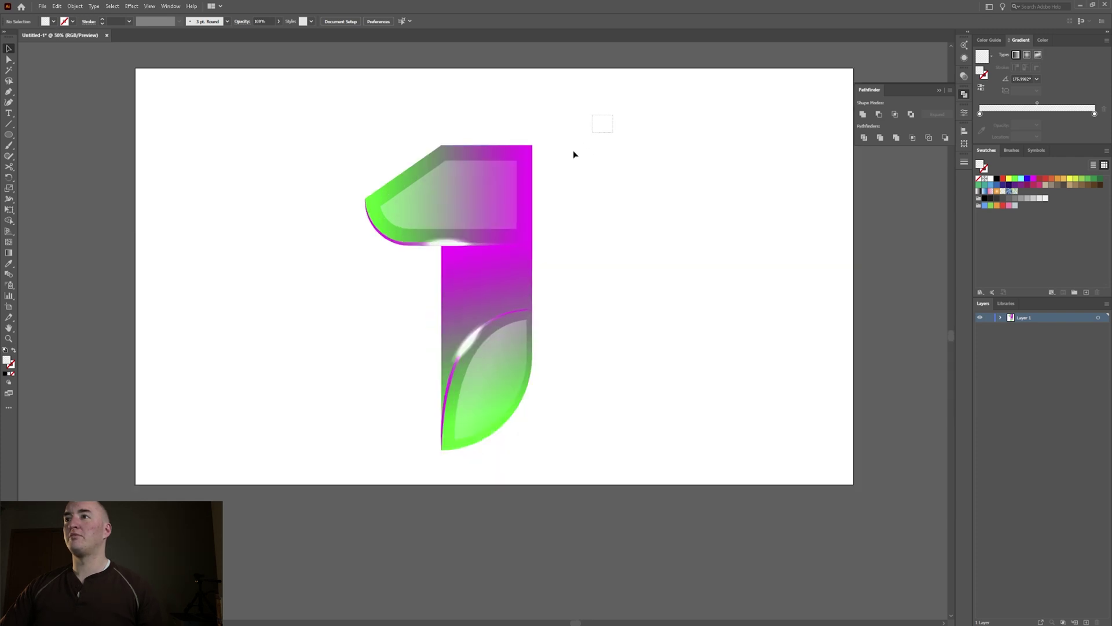
pyautogui.moveTo(613, 115); pyautogui.dragTo(255, 471)
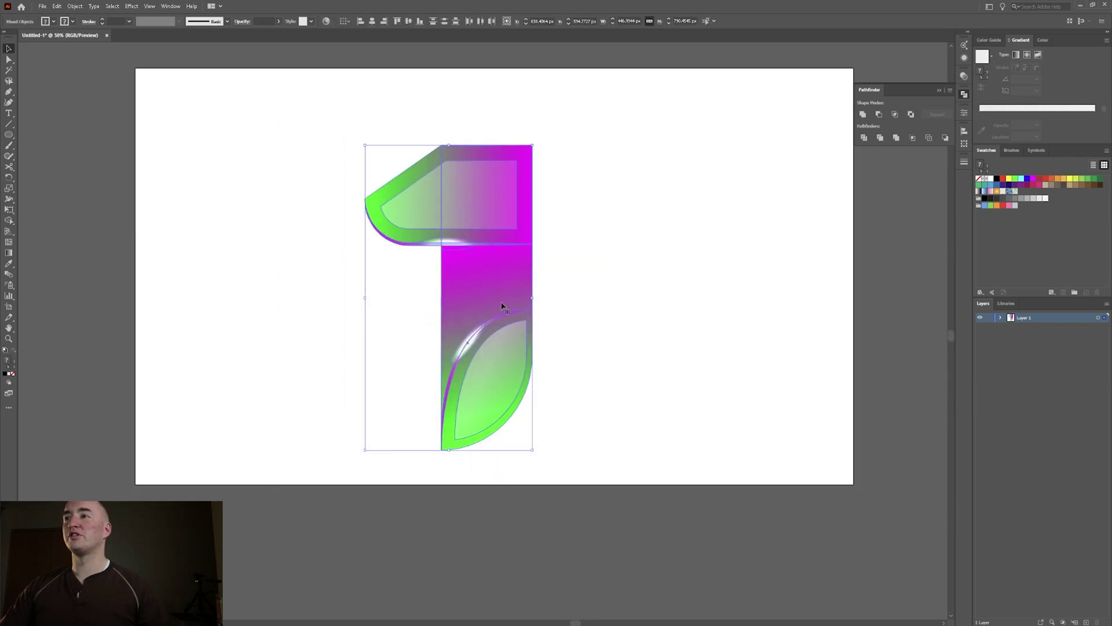
pyautogui.rightClick(503, 283)
pyautogui.click(510, 347)
pyautogui.moveTo(482, 293); pyautogui.dragTo(536, 230)
pyautogui.click(373, 21)
pyautogui.click(656, 260)
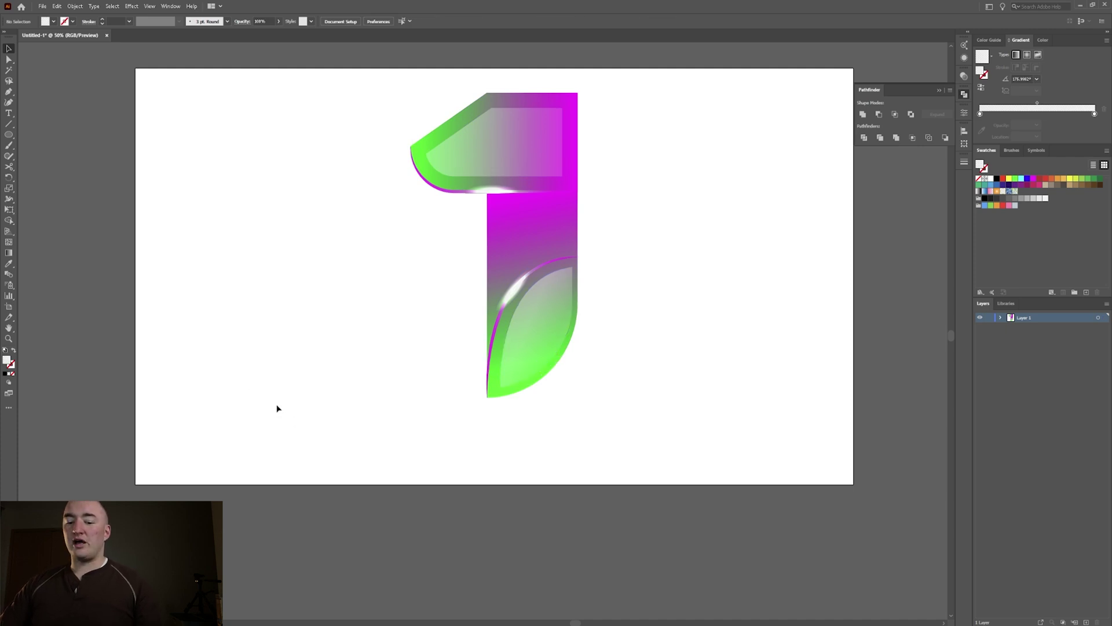
# Draw a rectangle covering the whole artboard, fill it with the white-to-black gradient, and send it behind the numeral
pyautogui.press('l')
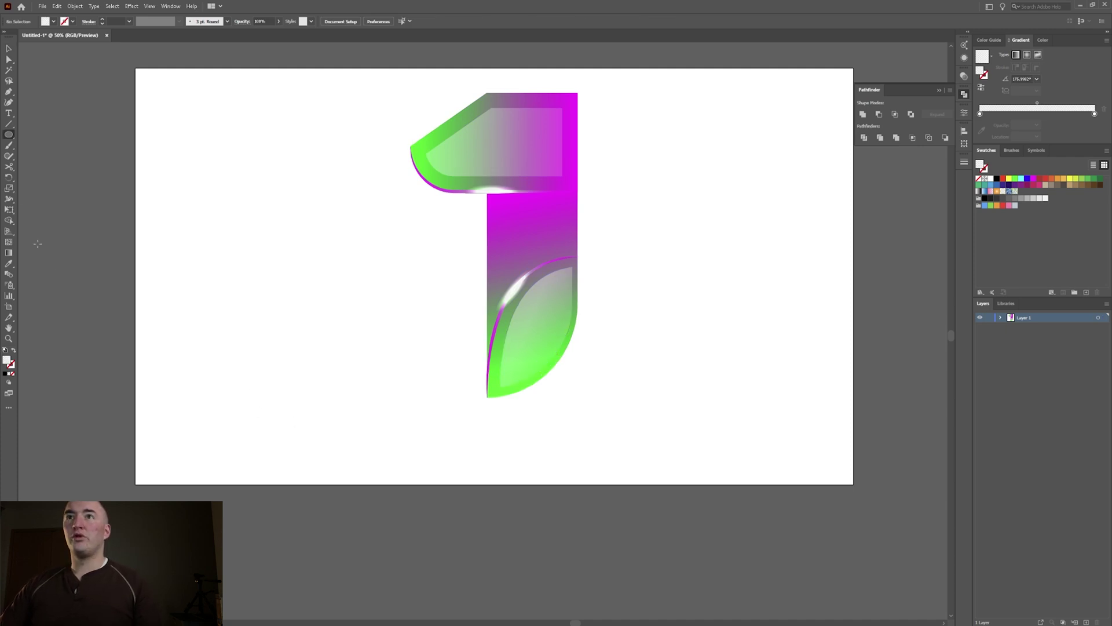
pyautogui.moveTo(9, 135); pyautogui.dragTo(28, 135)
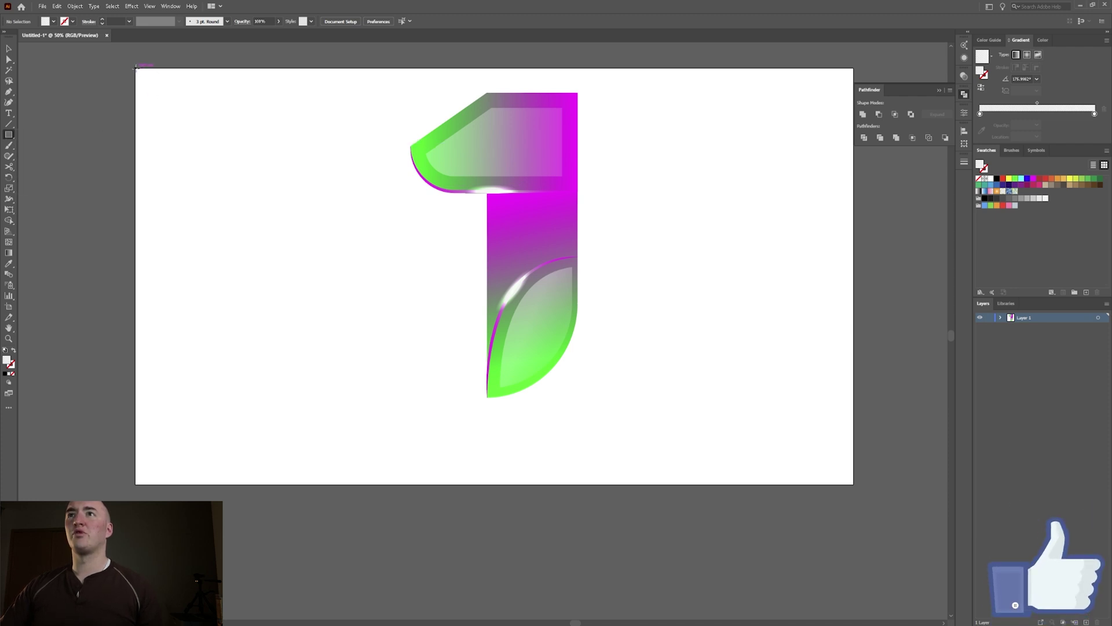
pyautogui.moveTo(135, 68); pyautogui.dragTo(853, 484)
pyautogui.click(991, 56)
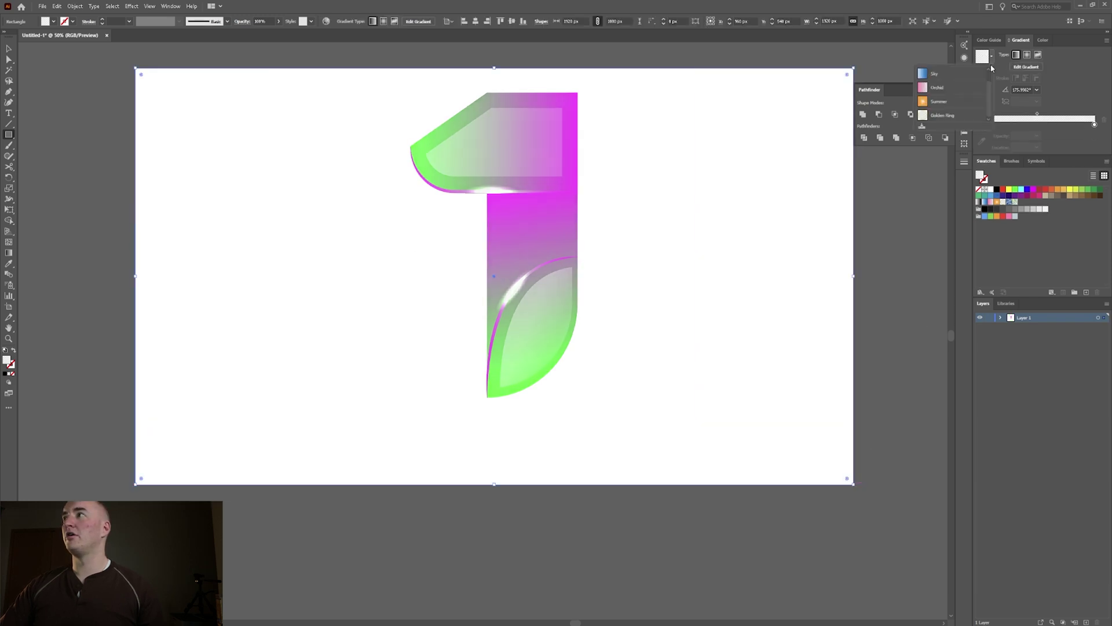
pyautogui.scroll(1, 933, 95)
pyautogui.click(954, 75)
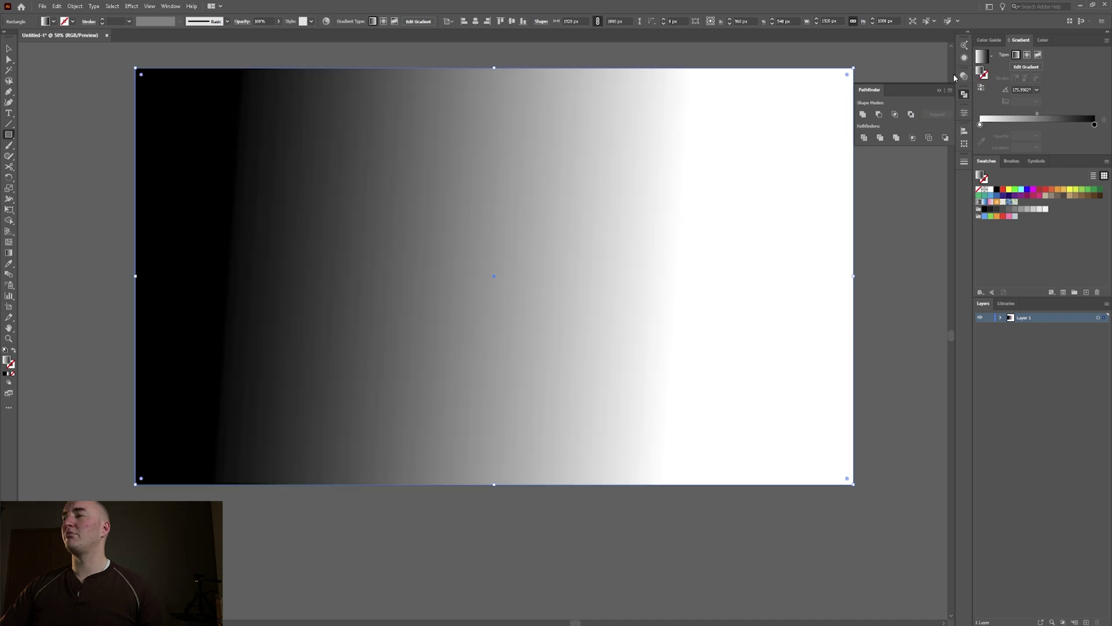
pyautogui.hotkey('ctrl', 'shift', '[')
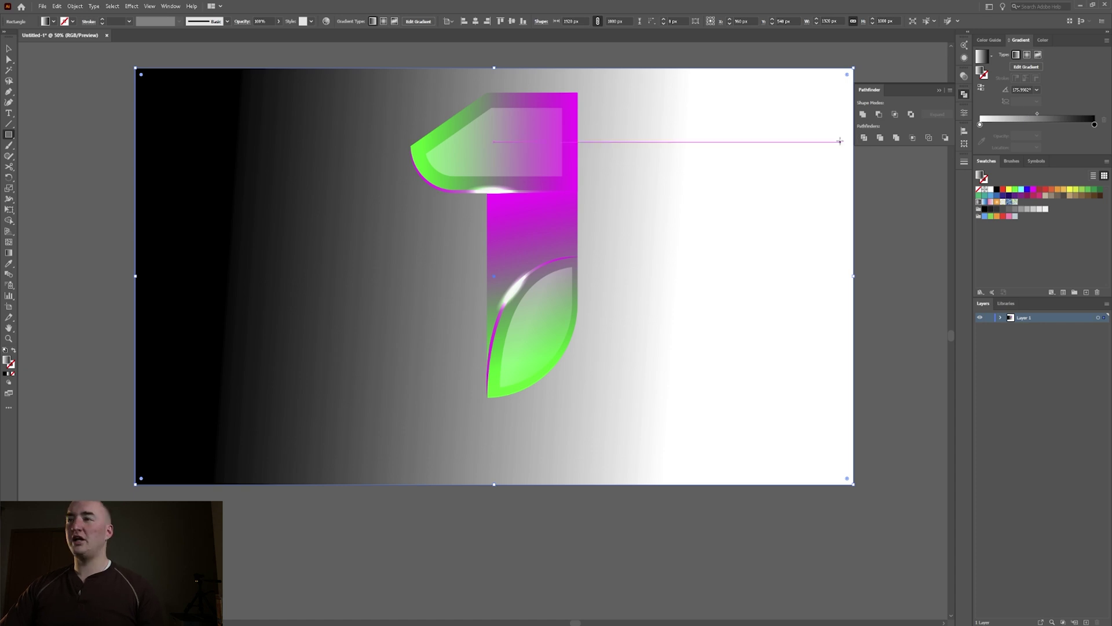
# Run the background gradient vertically so it stays white above and fades to grey from the numeral's lower leaf downwards
pyautogui.press('g')
pyautogui.moveTo(500, 205); pyautogui.dragTo(492, 496)
pyautogui.moveTo(470, 324); pyautogui.dragTo(470, 615)
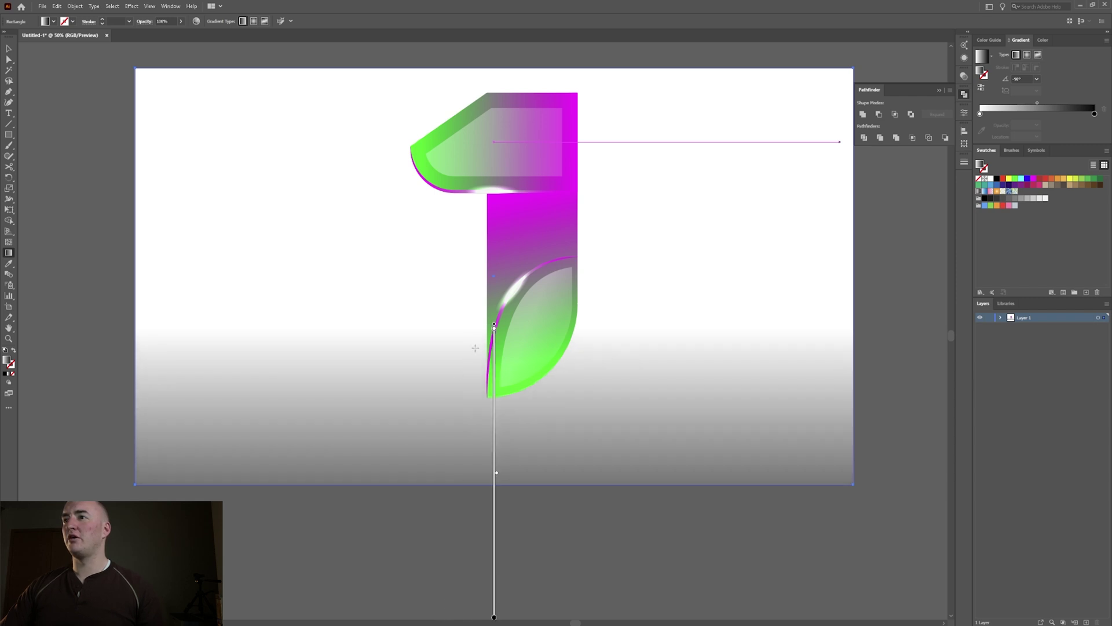
pyautogui.moveTo(474, 348); pyautogui.dragTo(473, 591)
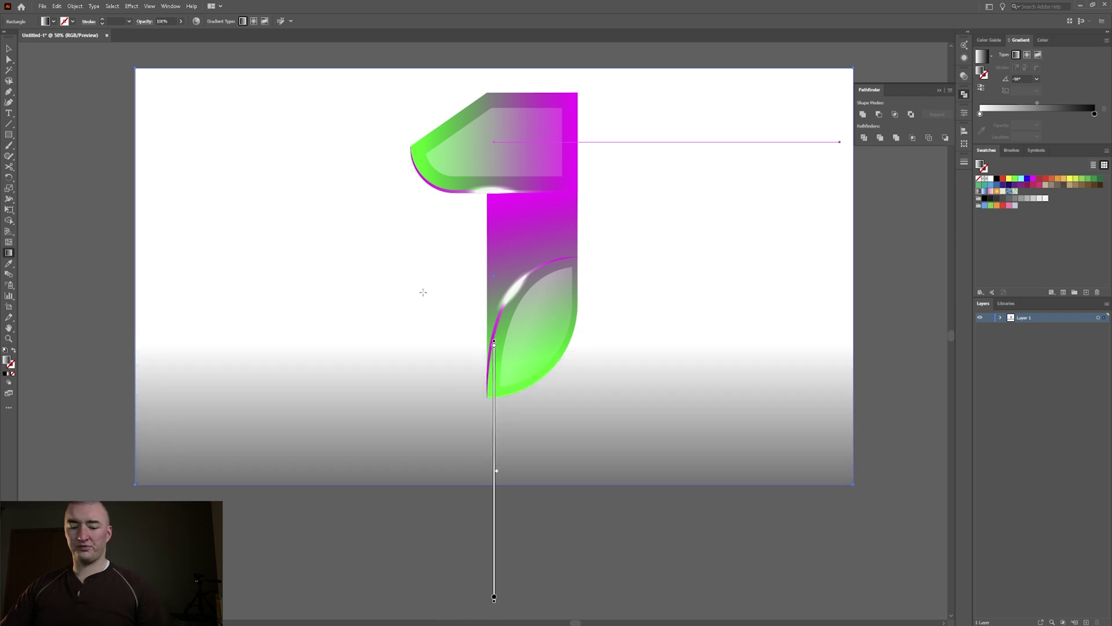
pyautogui.press('v')
pyautogui.click(413, 531)
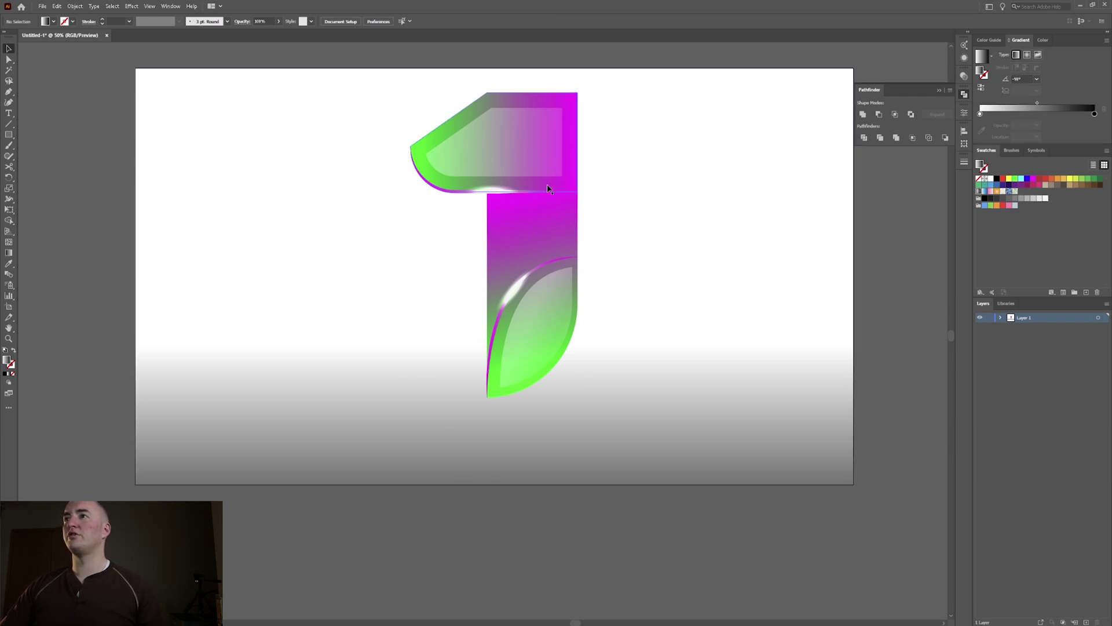
pyautogui.moveTo(642, 117); pyautogui.dragTo(564, 191)
pyautogui.hotkey('ctrl', 'z')
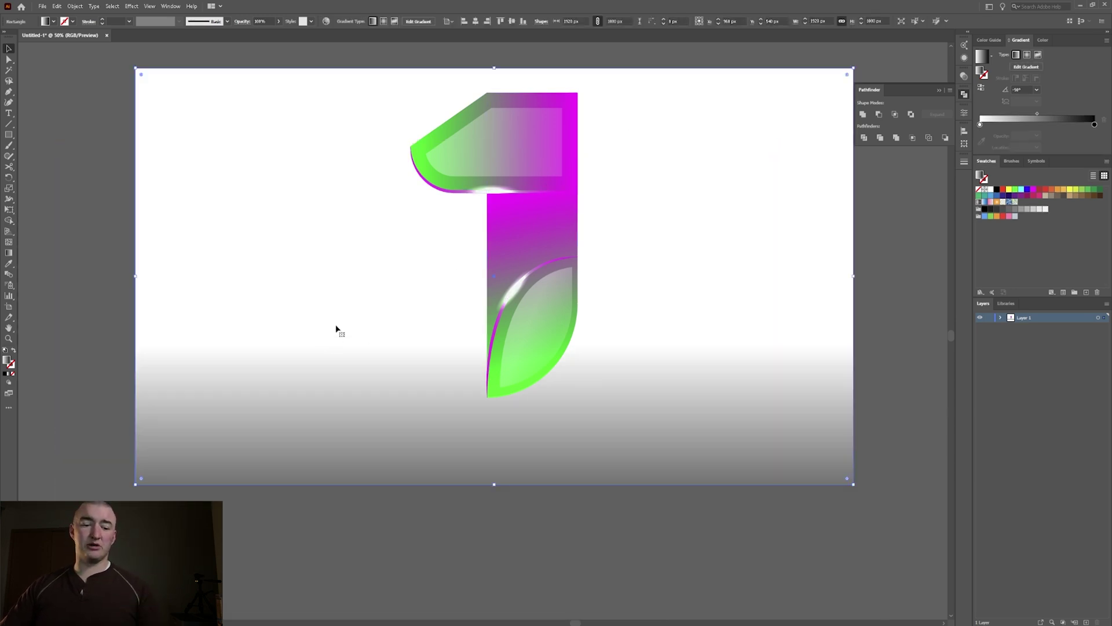
pyautogui.hotkey('ctrl', 'shift', 'a')
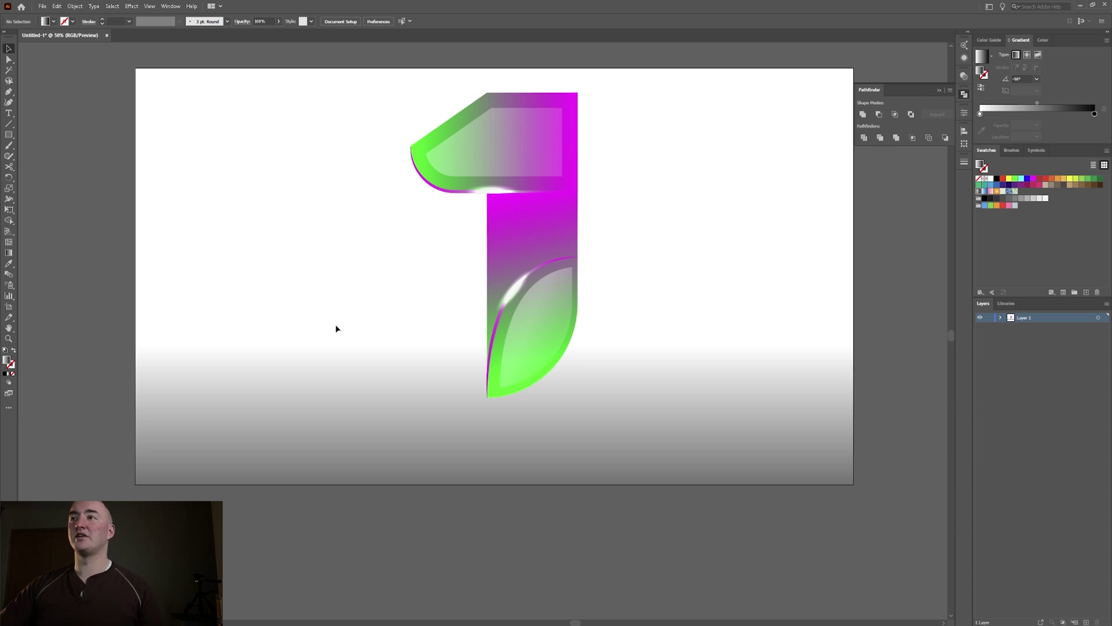
# Scale the numeral group down proportionally to about 375 px wide, and centre it horizontally in the upper part of the artboard
pyautogui.click(550, 248)
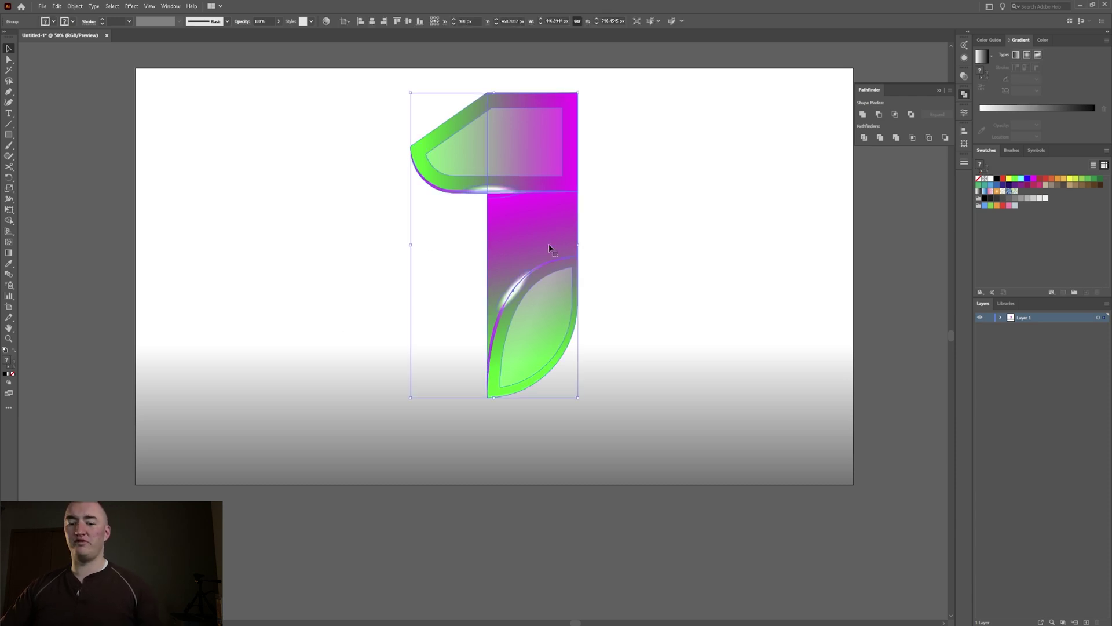
pyautogui.moveTo(575, 397); pyautogui.dragTo(551, 375)
pyautogui.moveTo(526, 225); pyautogui.dragTo(514, 234)
pyautogui.click(383, 22)
pyautogui.click(675, 252)
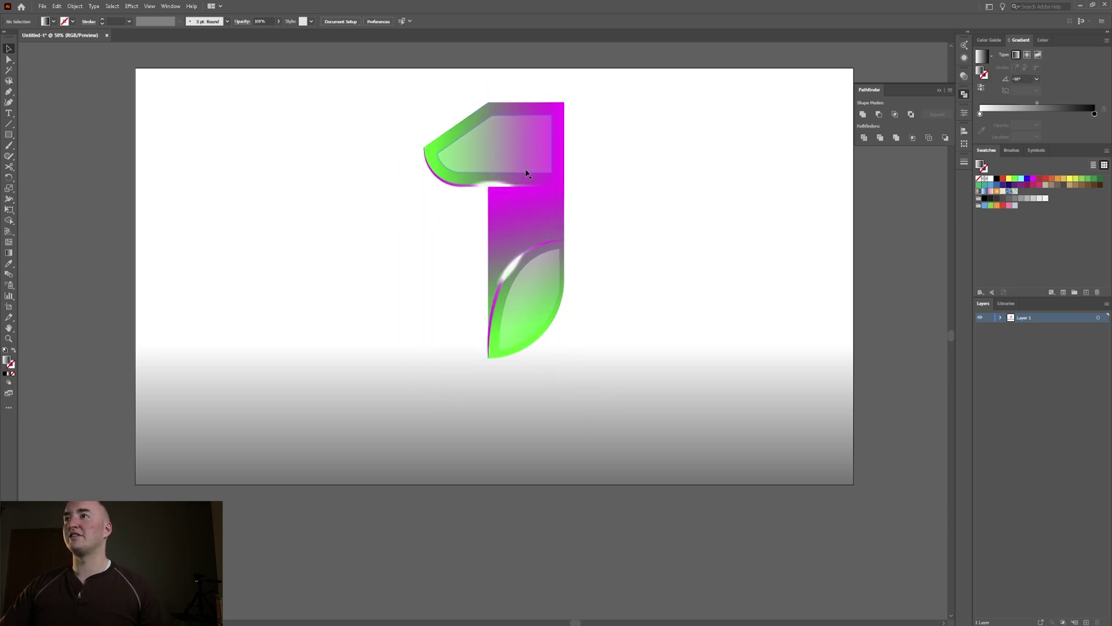
# Create a copy of the numeral reflected across the horizontal axis, and place it directly below the original with a small gap
pyautogui.click(531, 272)
pyautogui.rightClick(533, 236)
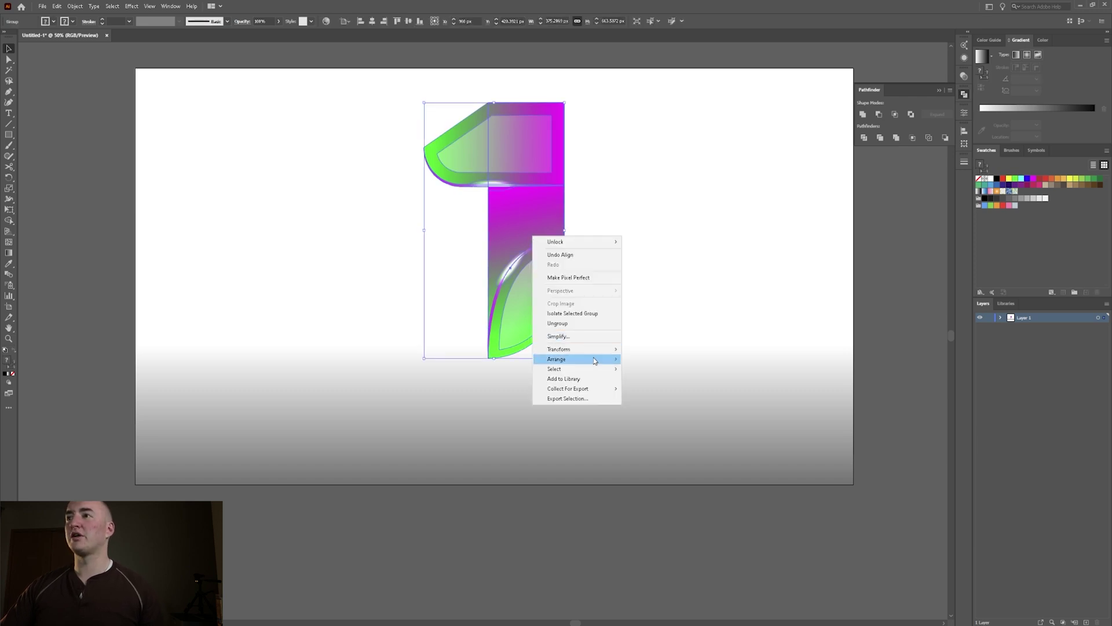
pyautogui.moveTo(594, 363)
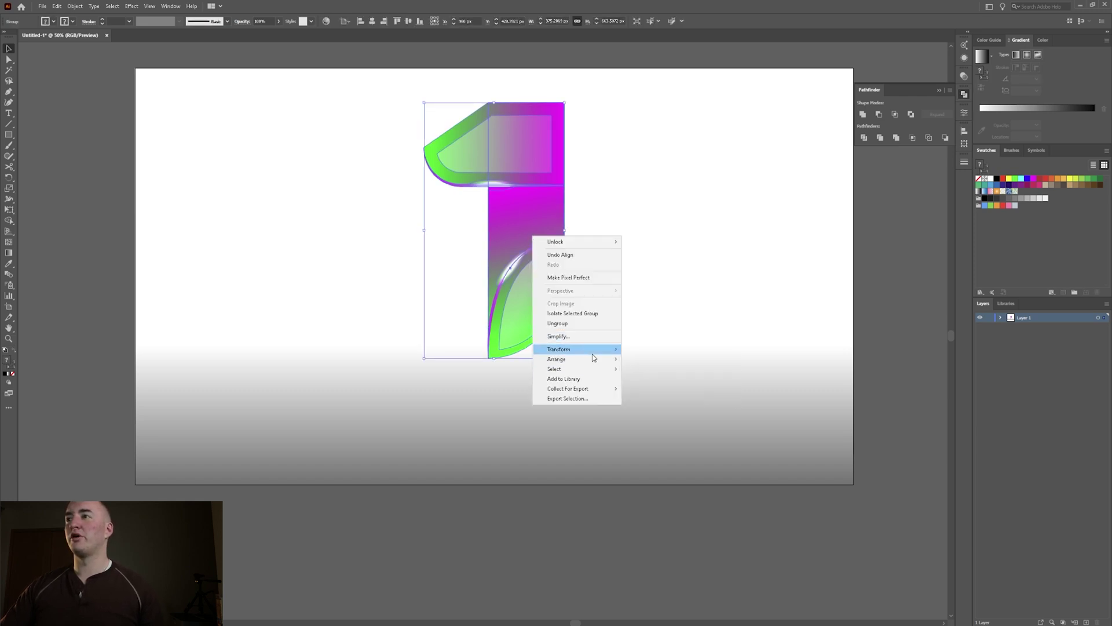
pyautogui.click(669, 381)
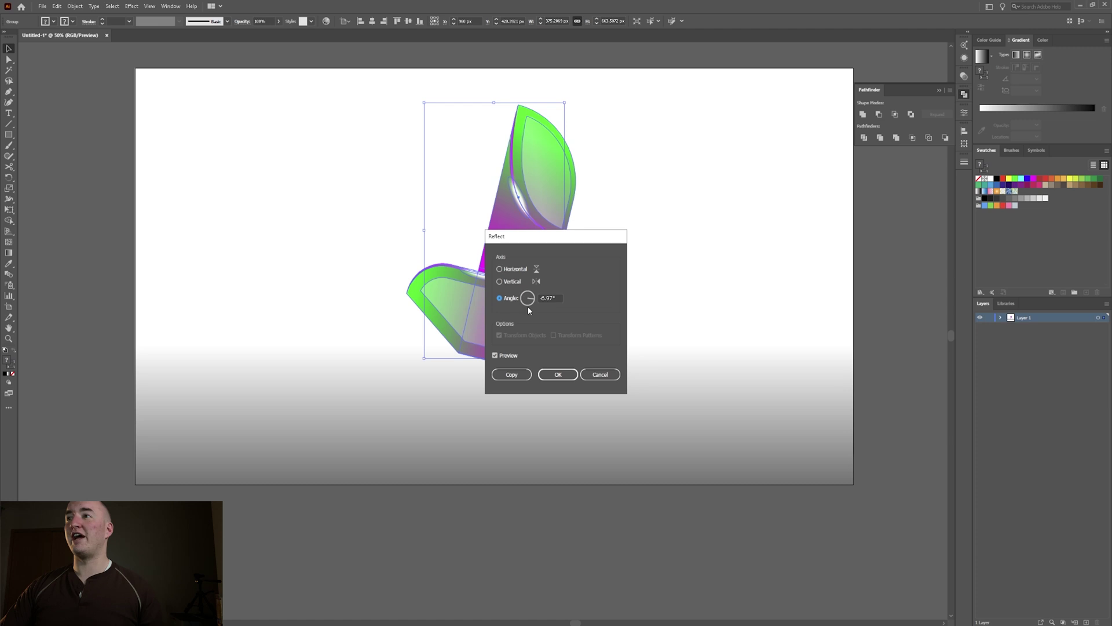
pyautogui.click(499, 269)
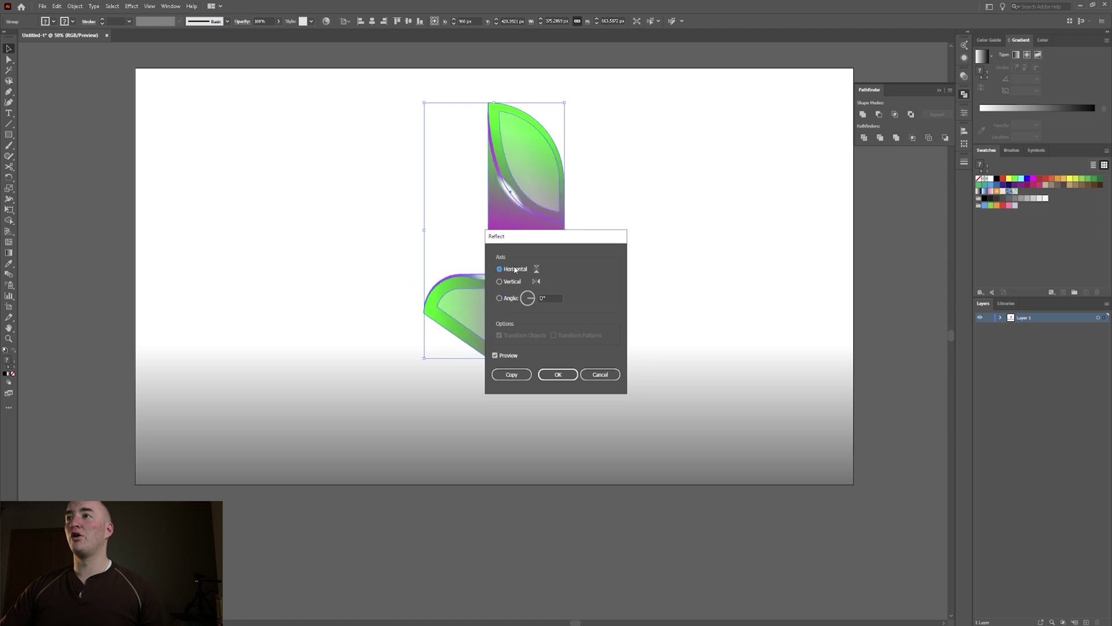
pyautogui.click(519, 375)
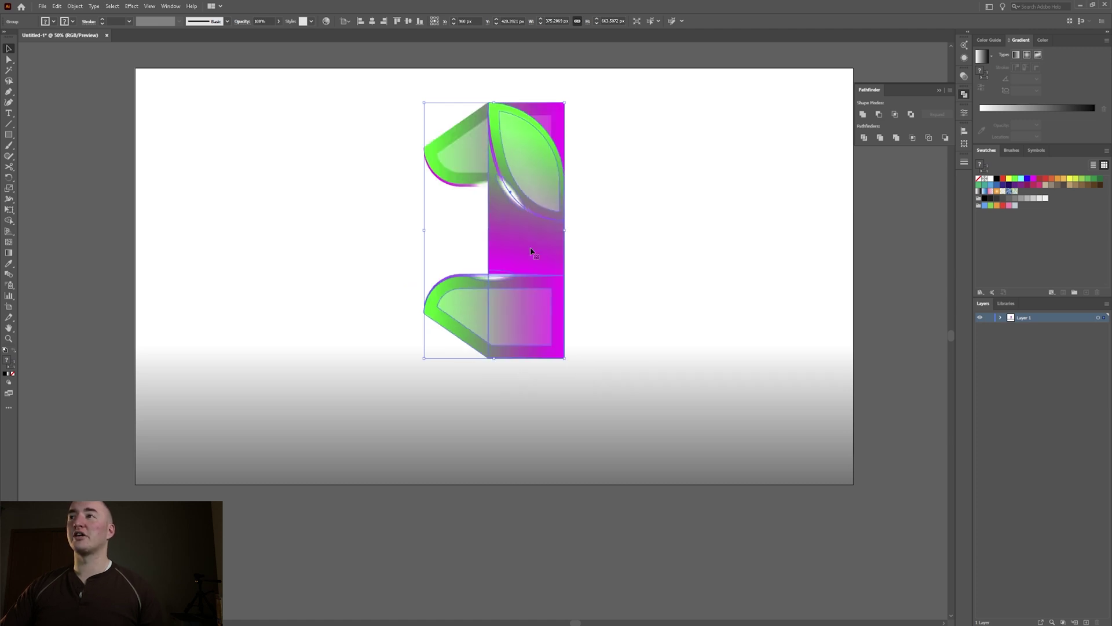
pyautogui.moveTo(531, 251); pyautogui.dragTo(545, 521)
pyautogui.moveTo(544, 516); pyautogui.dragTo(544, 517)
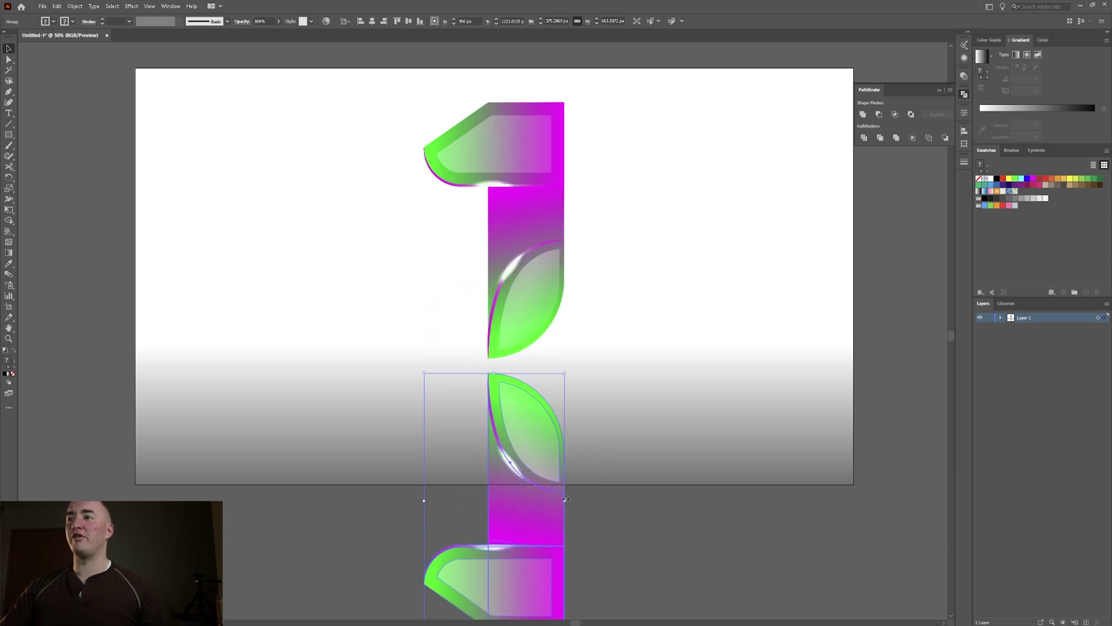
# Draw a rectangle that completely covers the reflected numeral, starting just below the original numeral's tip
pyautogui.click(311, 533)
pyautogui.press('n')
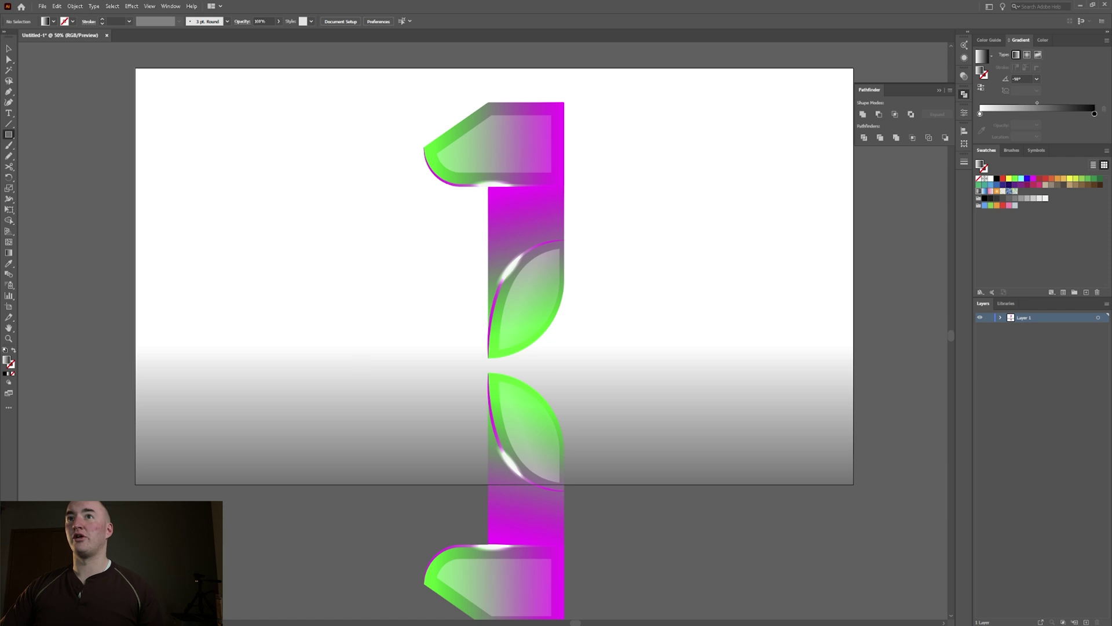
pyautogui.moveTo(359, 368); pyautogui.dragTo(652, 557)
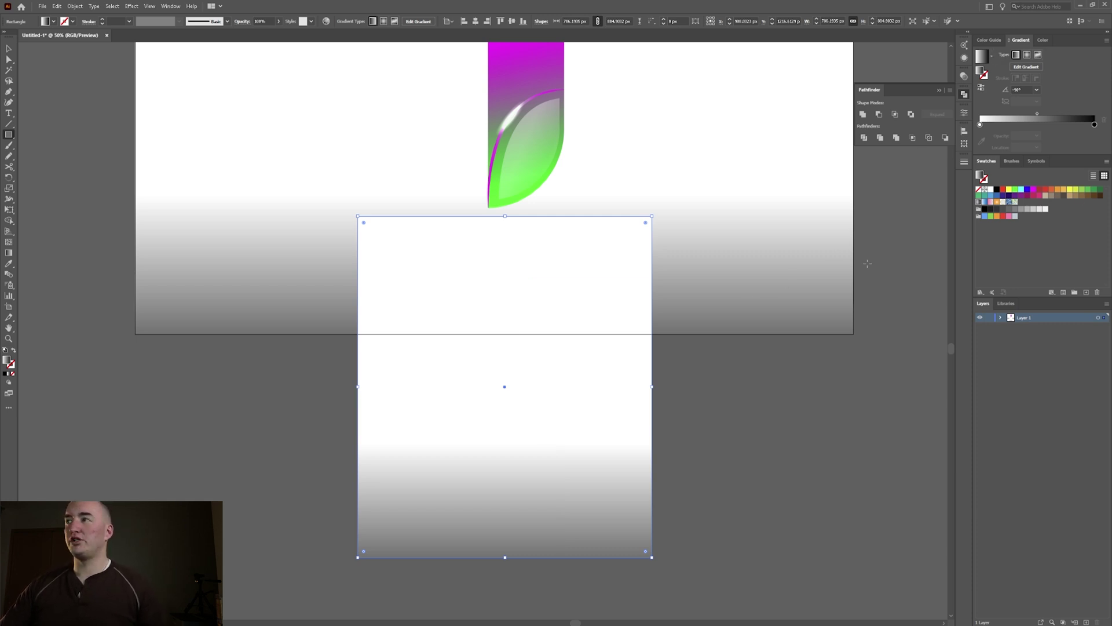
# Give the covering rectangle a white-to-black radial gradient centred on the middle of its top edge
pyautogui.click(1028, 55)
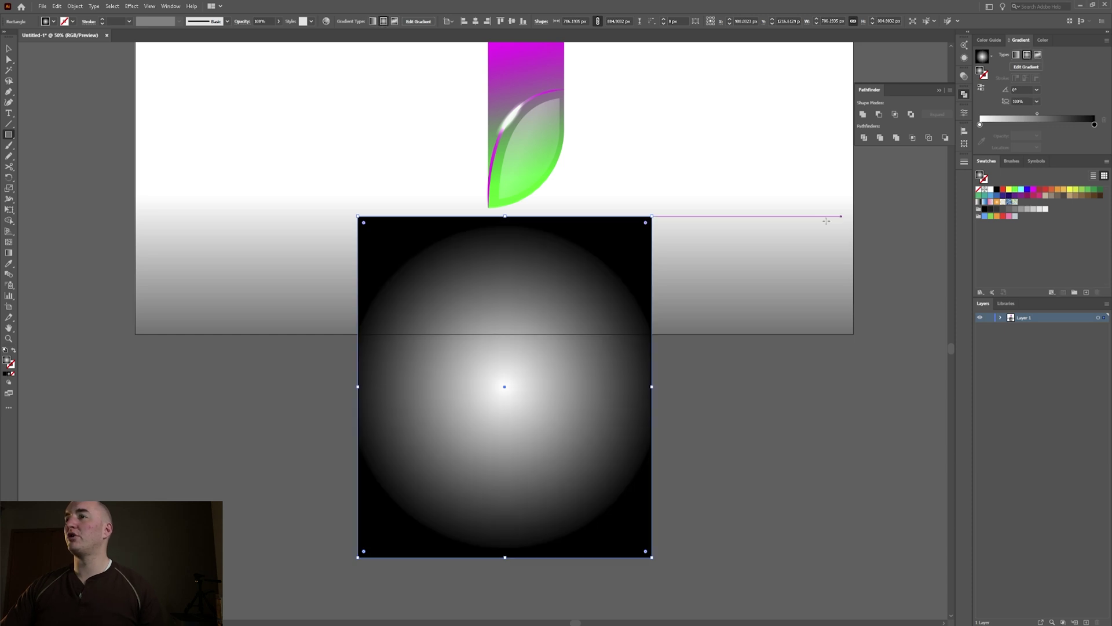
pyautogui.press('g')
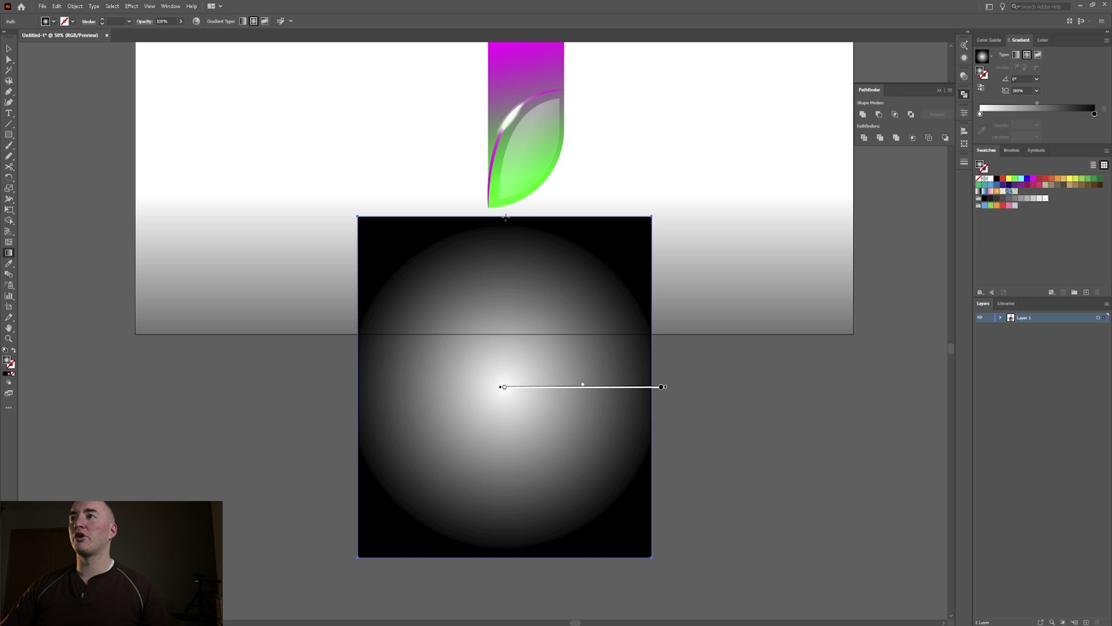
pyautogui.moveTo(505, 217)
pyautogui.mouseDown()
pyautogui.moveTo(610, 205)
pyautogui.moveTo(601, 218)
pyautogui.moveTo(545, 217)
pyautogui.moveTo(613, 220)
pyautogui.moveTo(545, 217)
pyautogui.mouseUp()
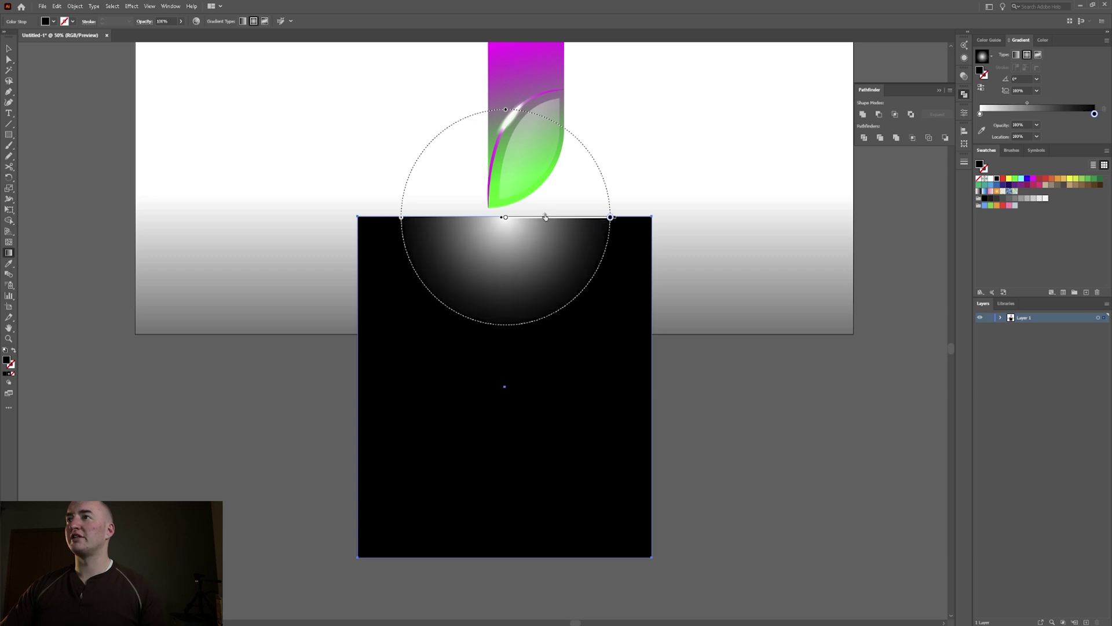
# Make an opacity mask on the reflected numeral from the radial-gradient rectangle covering it, so the reflection fades out, and leave nothing selected
pyautogui.press('v')
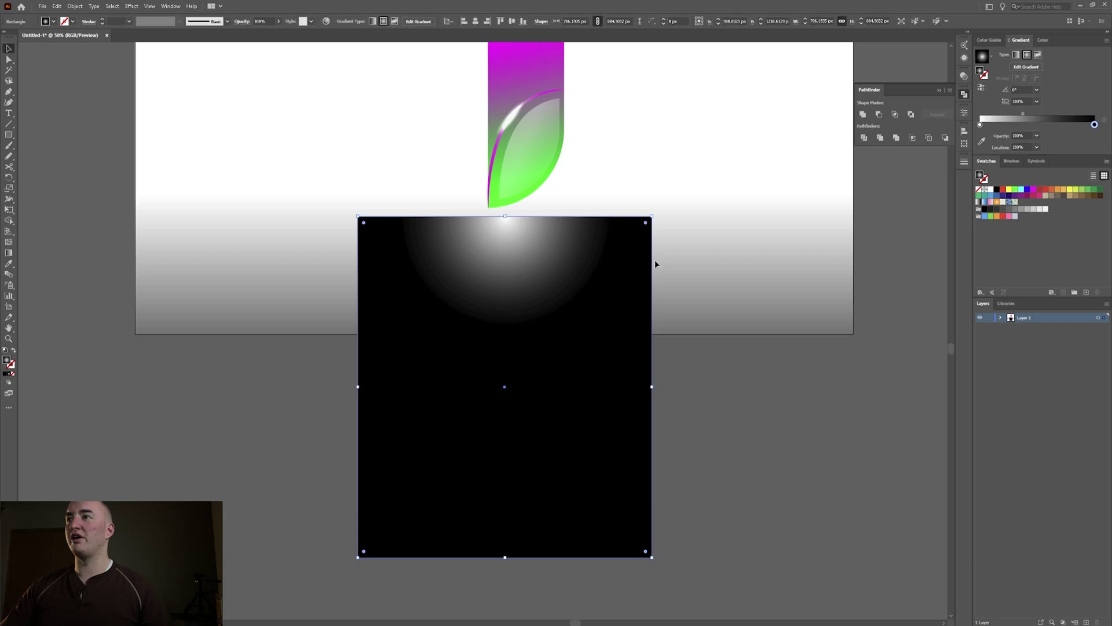
pyautogui.moveTo(658, 412); pyautogui.dragTo(373, 278)
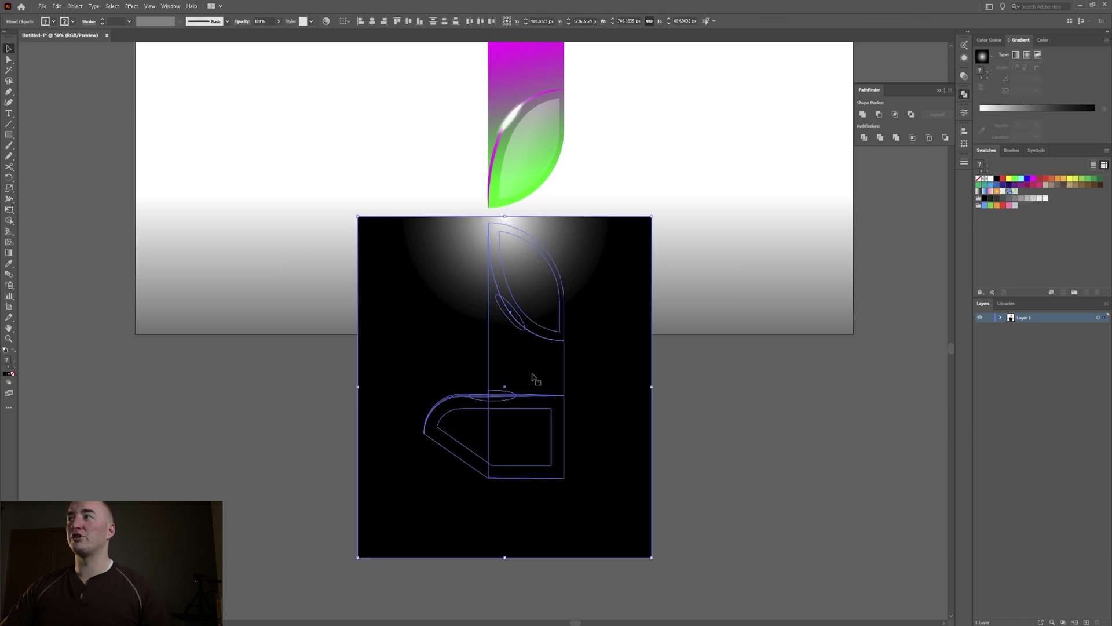
pyautogui.click(964, 76)
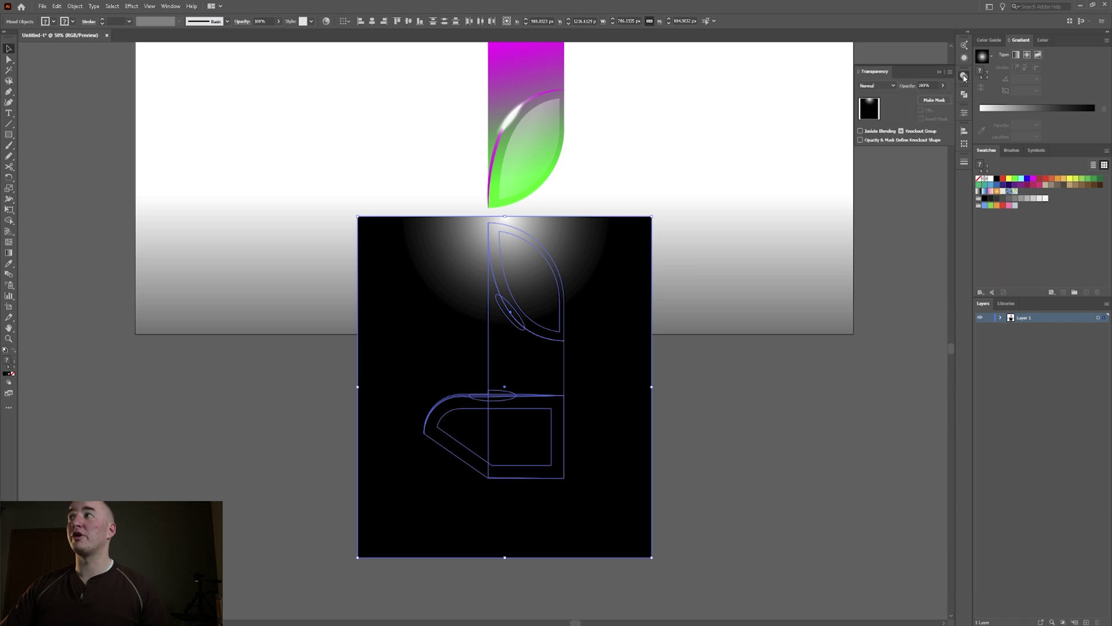
pyautogui.click(934, 100)
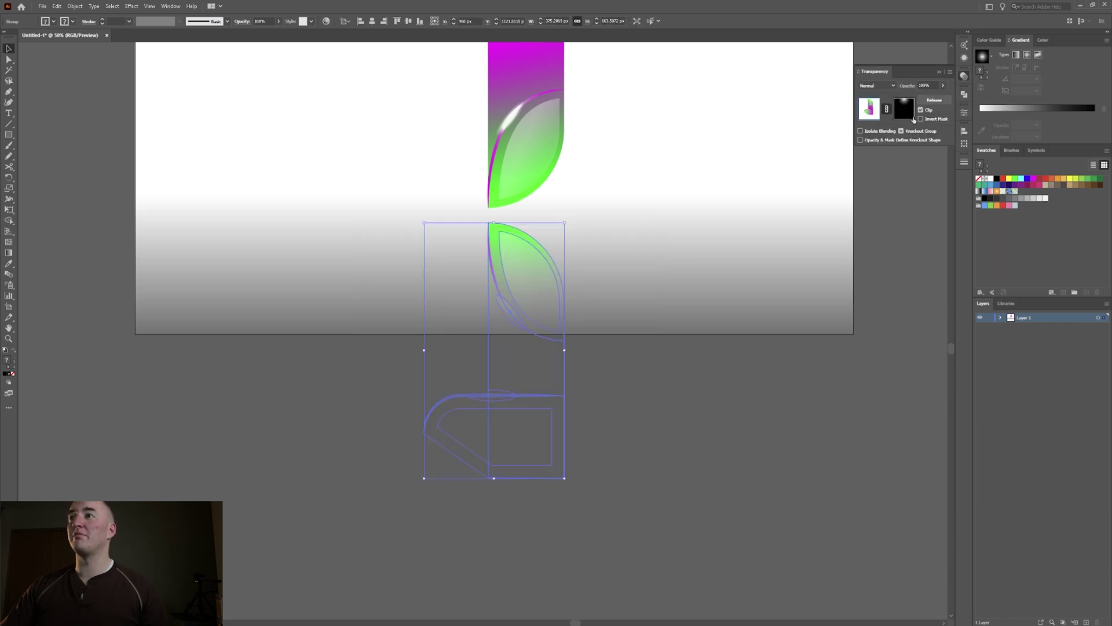
pyautogui.click(692, 404)
pyautogui.scroll(-1, 587, 236)
pyautogui.moveTo(630, 145); pyautogui.dragTo(567, 310)
pyautogui.hotkey('ctrl', '0')
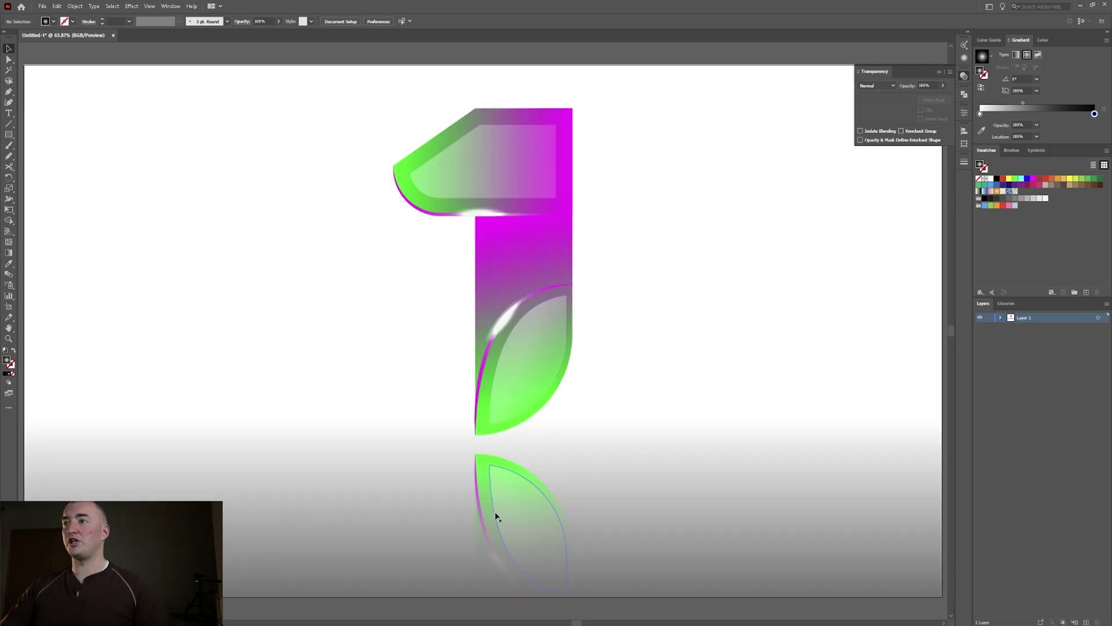
pyautogui.scroll(-1, 574, 327)
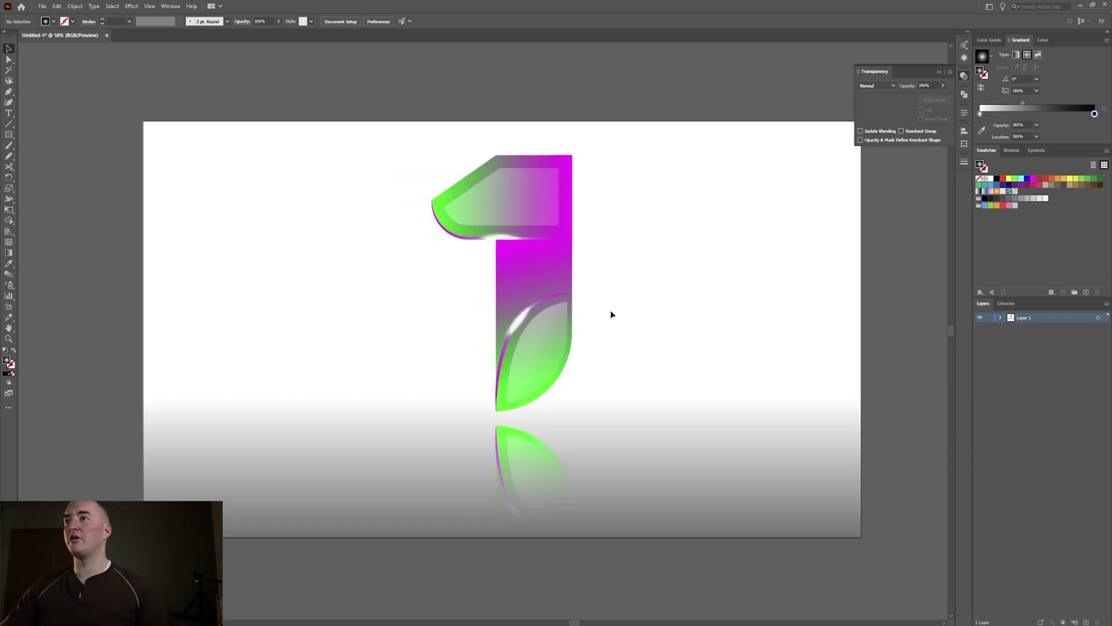
pyautogui.moveTo(627, 304); pyautogui.dragTo(573, 286)
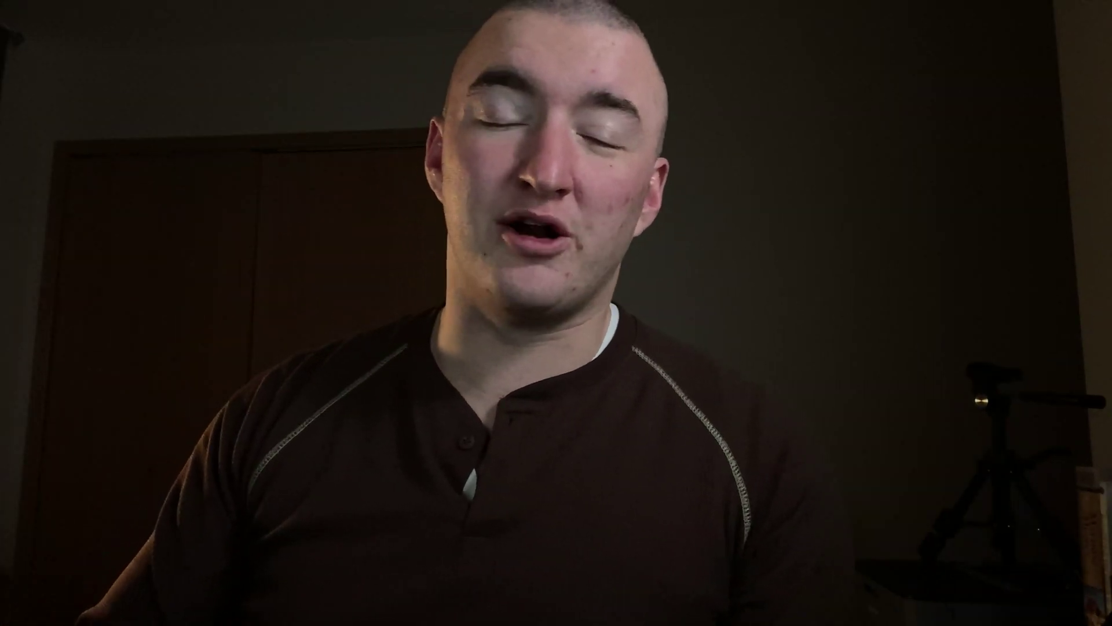